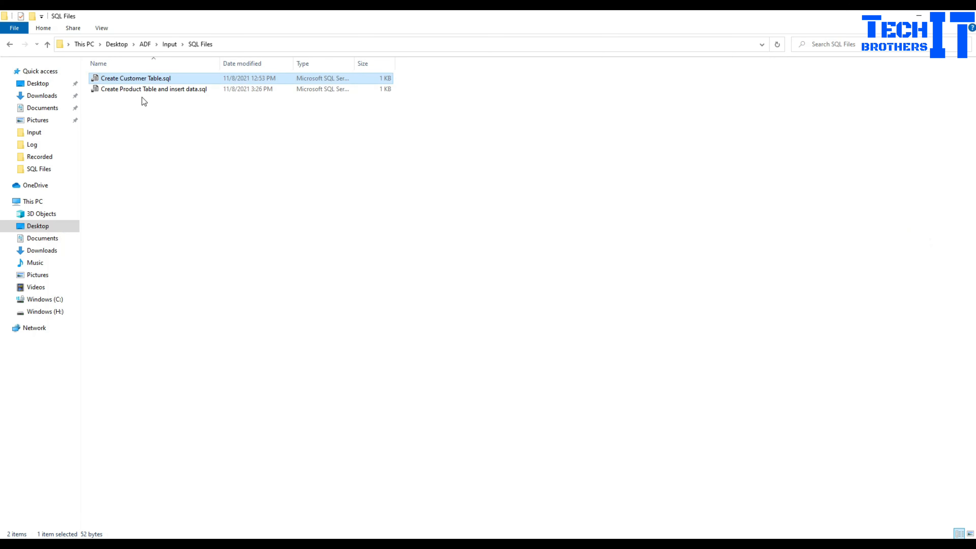
# - Open the product table SQL script to review its create table statement, then close it
pyautogui.click(144, 88)
pyautogui.rightClick(145, 90)
pyautogui.click(178, 109)
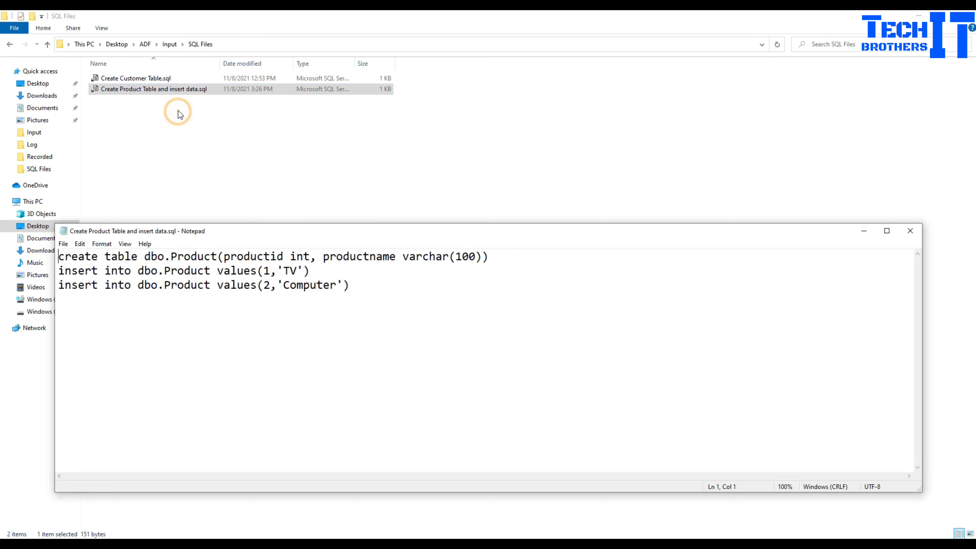
pyautogui.moveTo(516, 257); pyautogui.dragTo(10, 262)
pyautogui.click(203, 272)
pyautogui.click(910, 231)
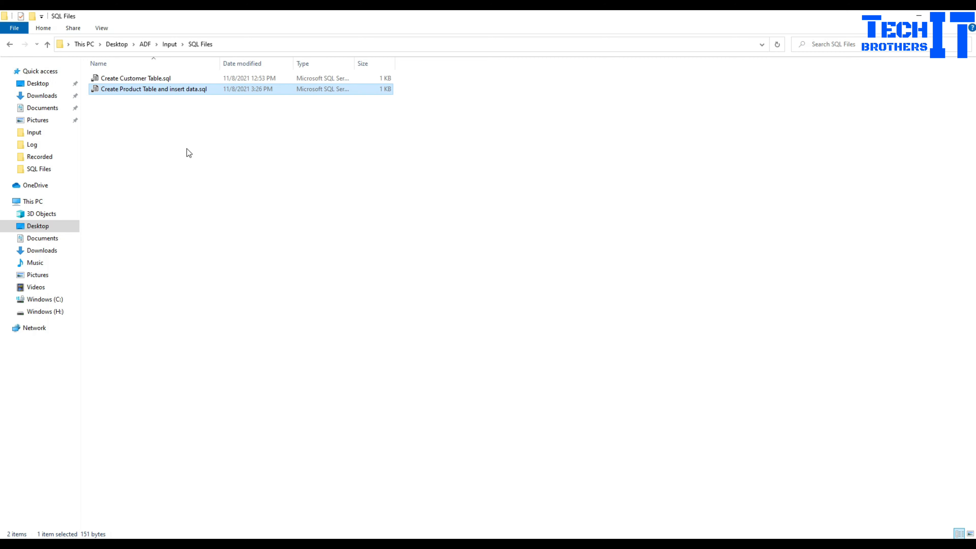
pyautogui.click(165, 78)
pyautogui.click(158, 91)
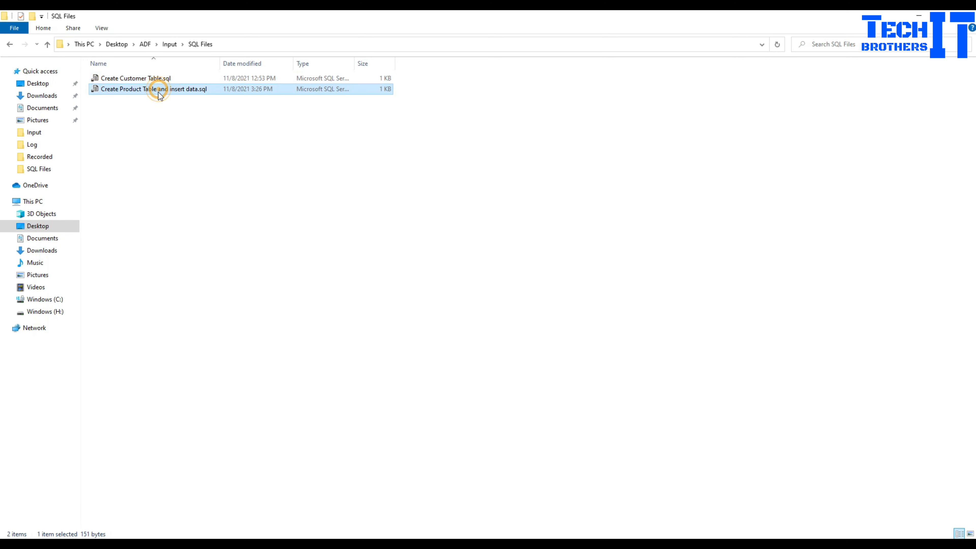
pyautogui.click(155, 108)
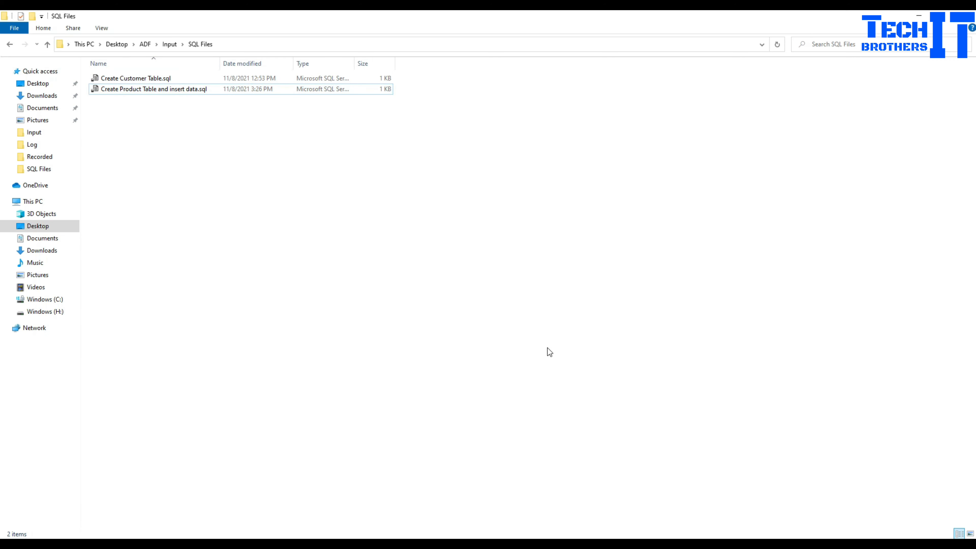
# - Go from the portal home to the TechbrothersDB database's Query editor (preview)
pyautogui.hotkey('alt', 'Tab')
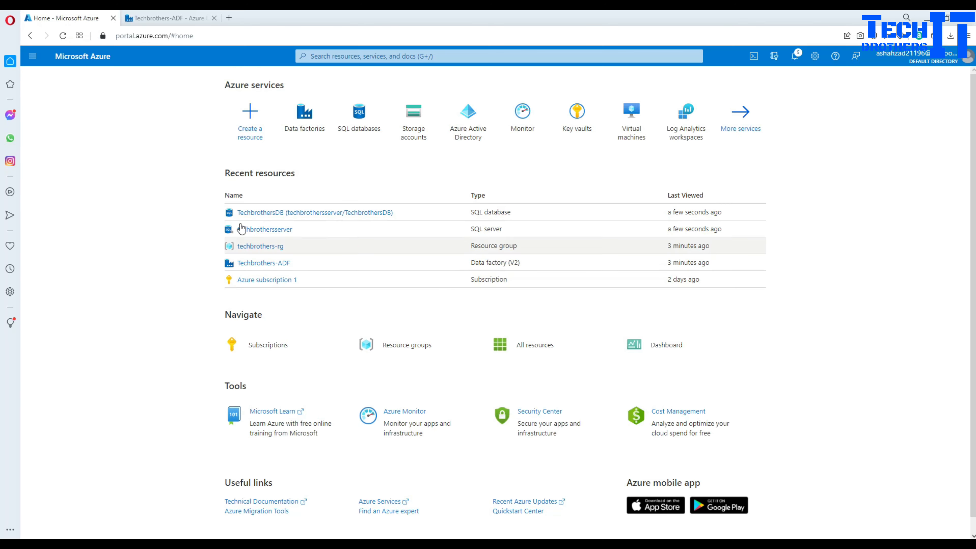
pyautogui.click(169, 18)
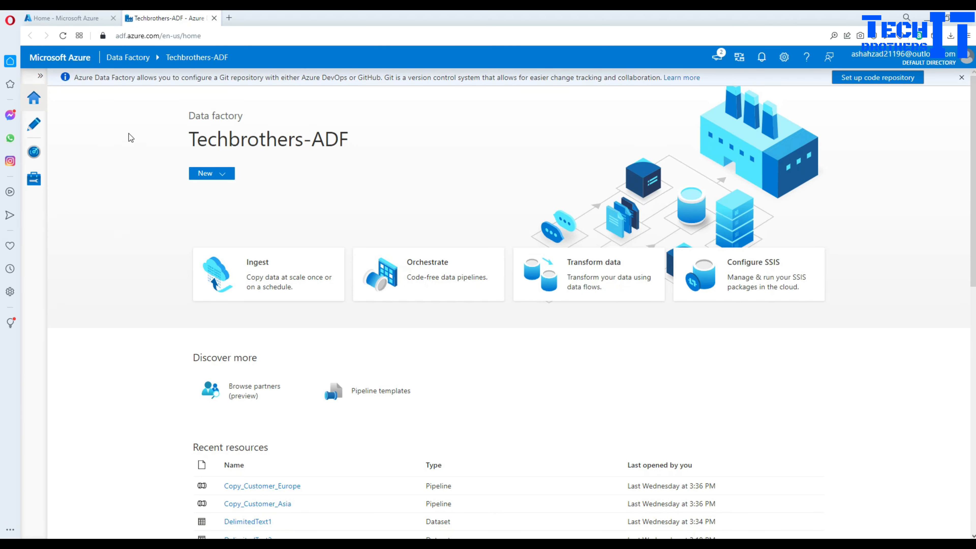
pyautogui.click(57, 16)
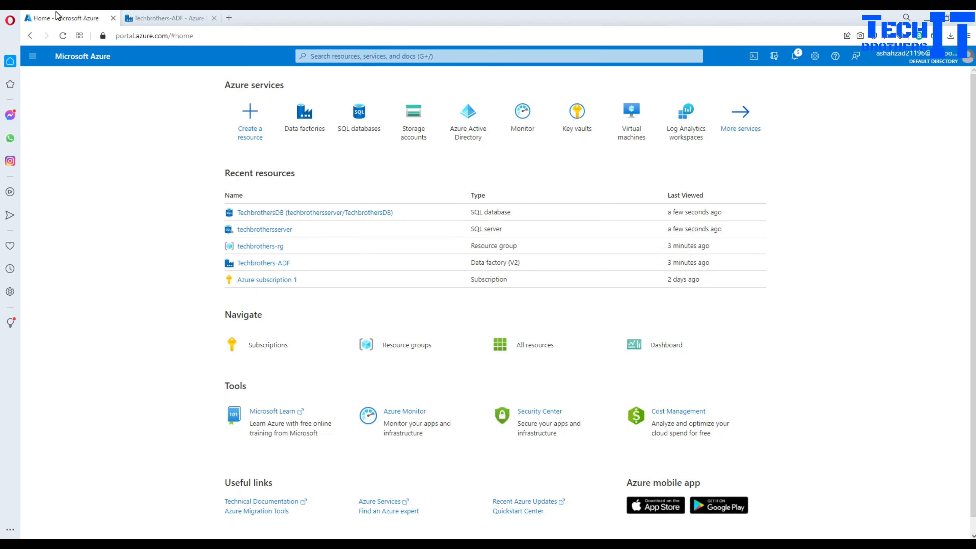
pyautogui.click(255, 215)
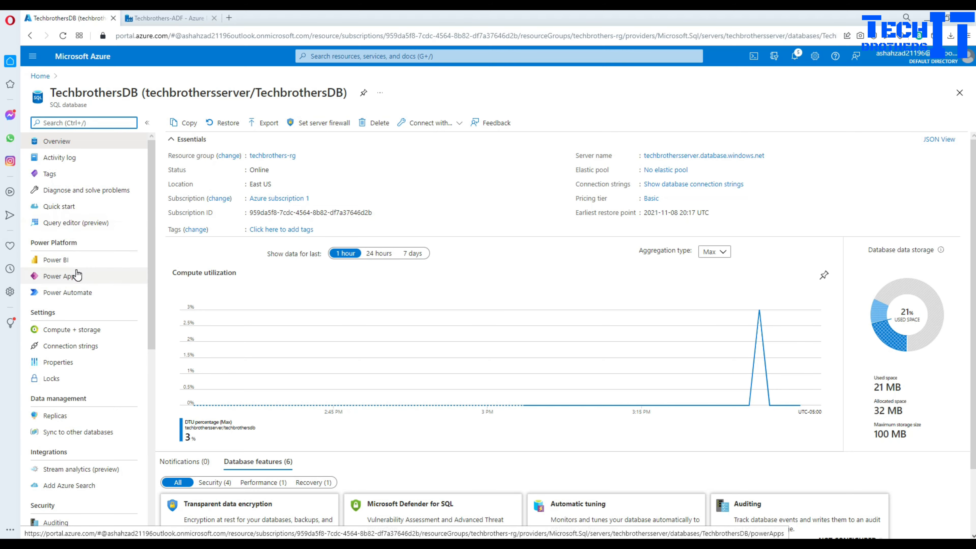
pyautogui.click(76, 231)
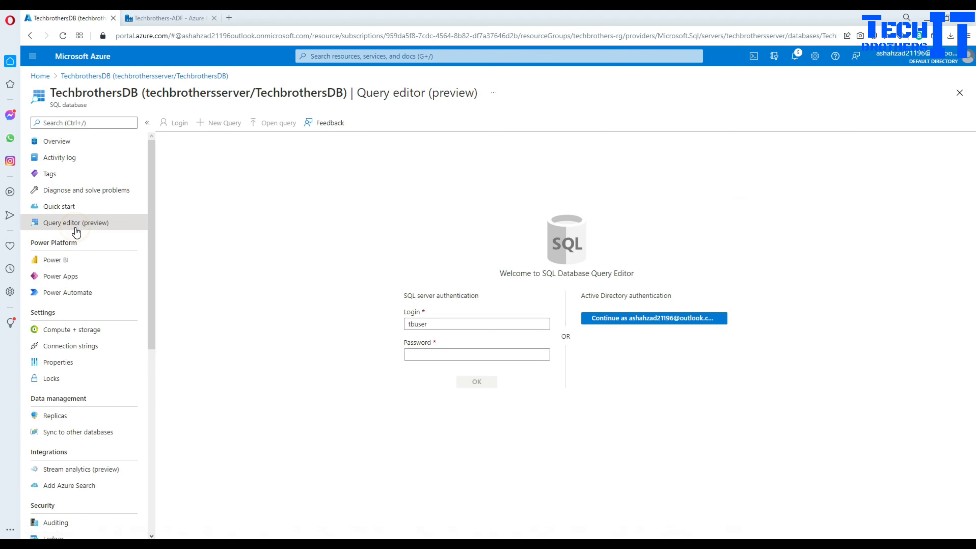
# - Sign in with the SQL authentication password and expand the Tables list
pyautogui.click(430, 354)
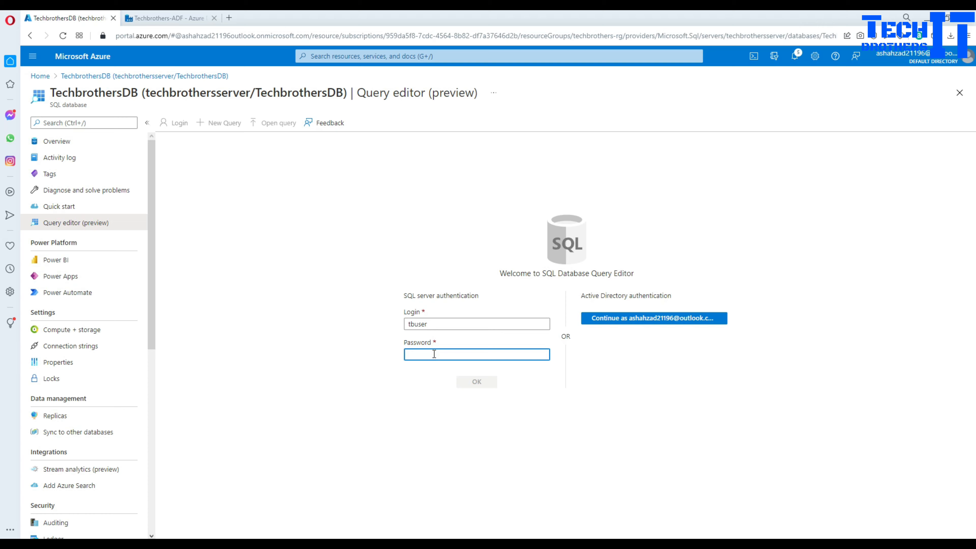
pyautogui.write('T')
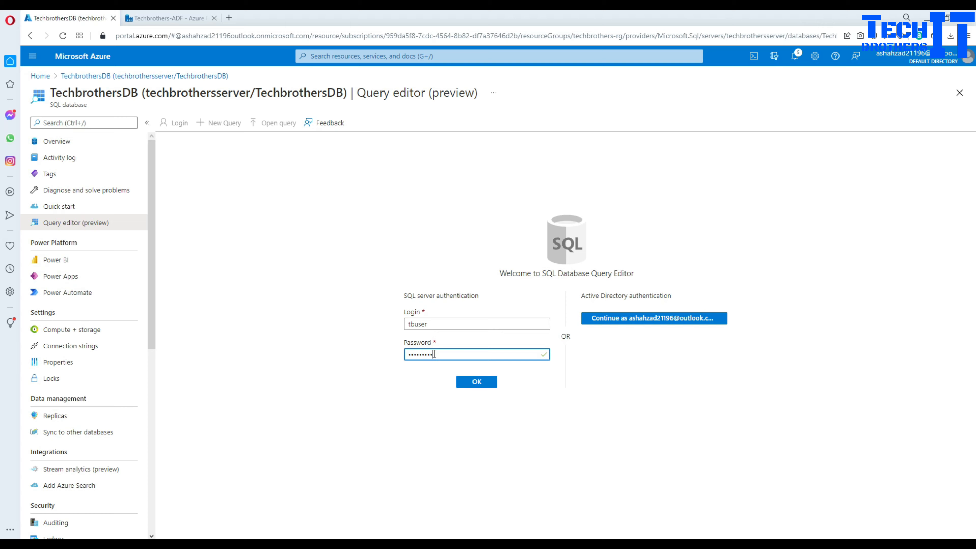
pyautogui.press('Return')
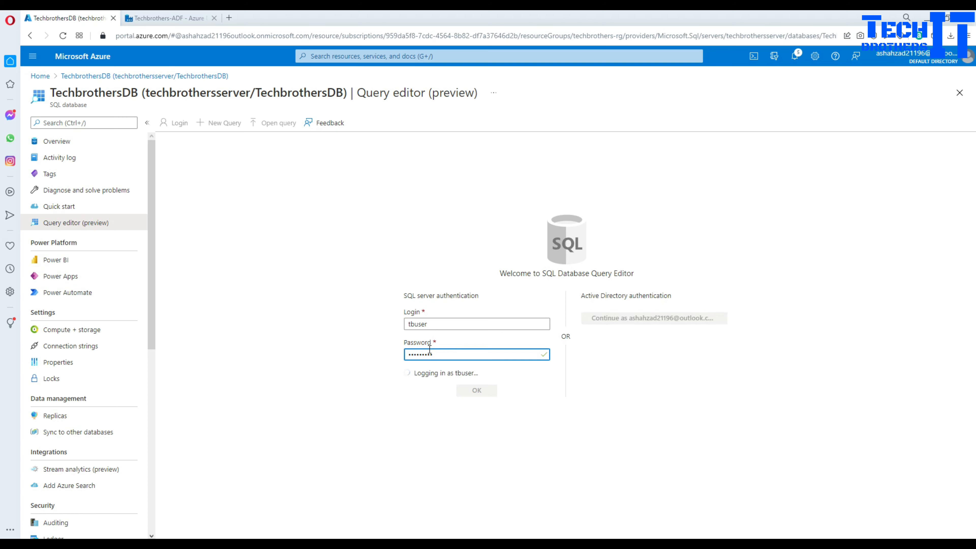
pyautogui.click(167, 222)
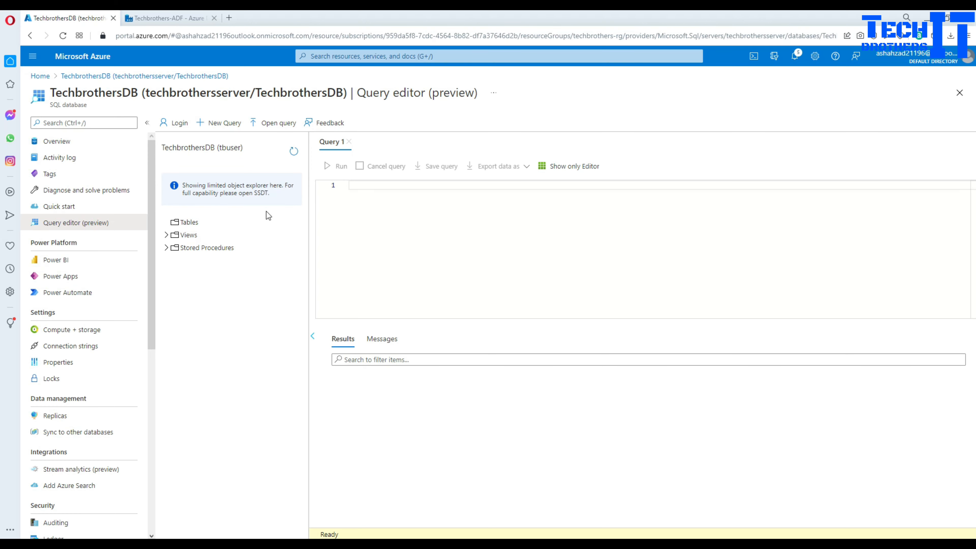
# - In a new portal.azure.com tab, reach techbrotherstorage's Containers page via the techbrothers-rg resource group
pyautogui.click(174, 20)
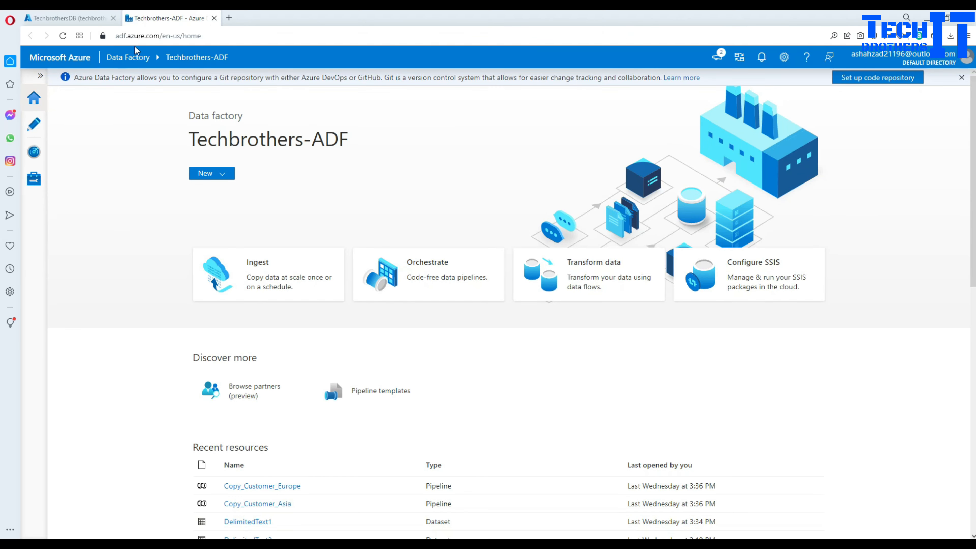
pyautogui.click(230, 19)
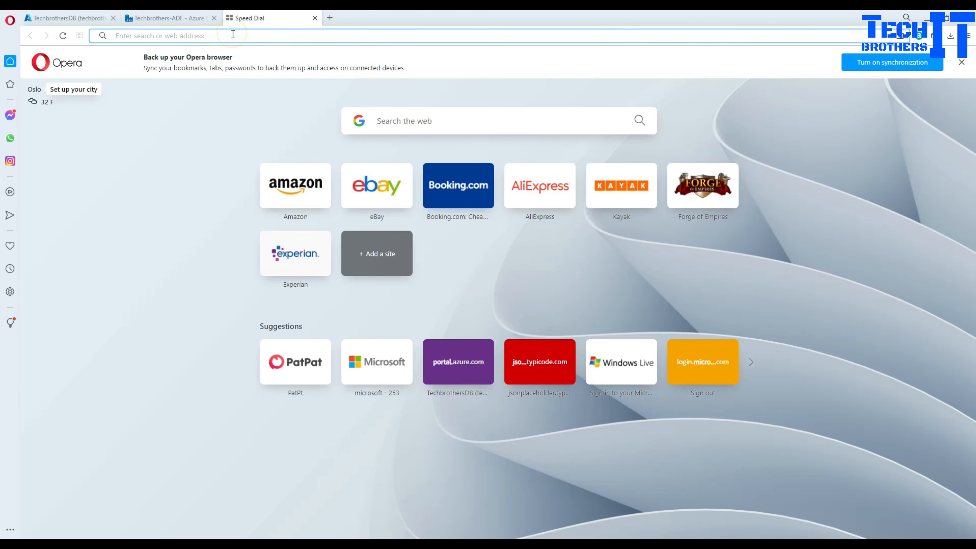
pyautogui.write('portal.azure.com')
pyautogui.press('Return')
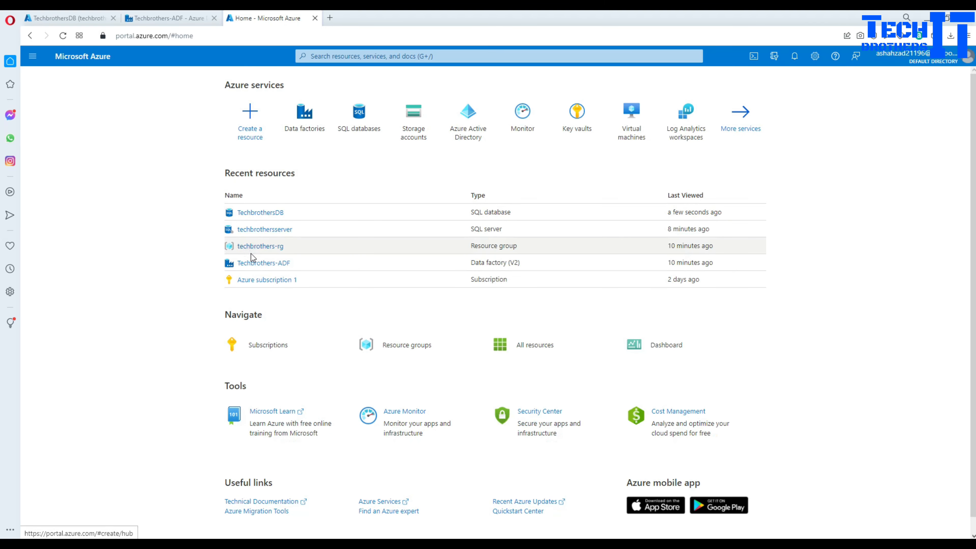
pyautogui.click(258, 248)
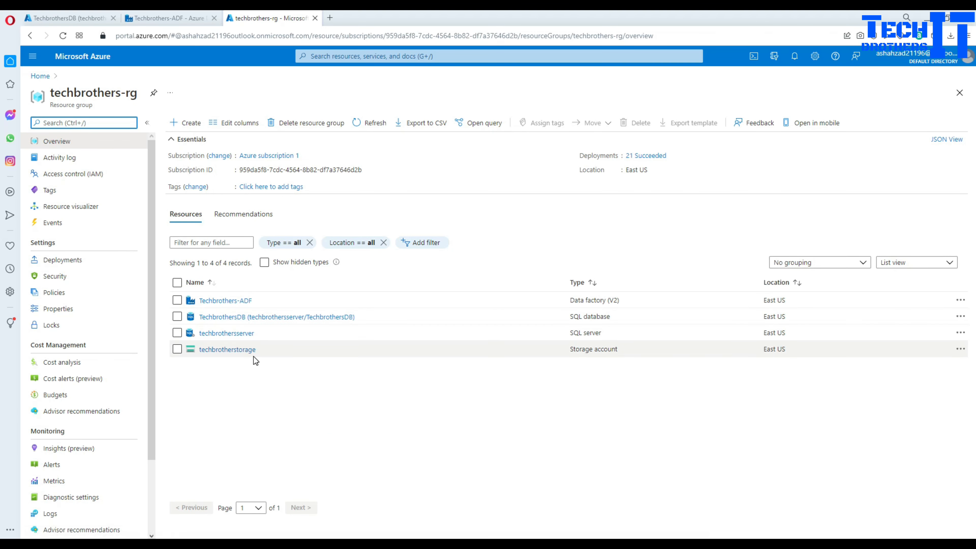
pyautogui.click(238, 350)
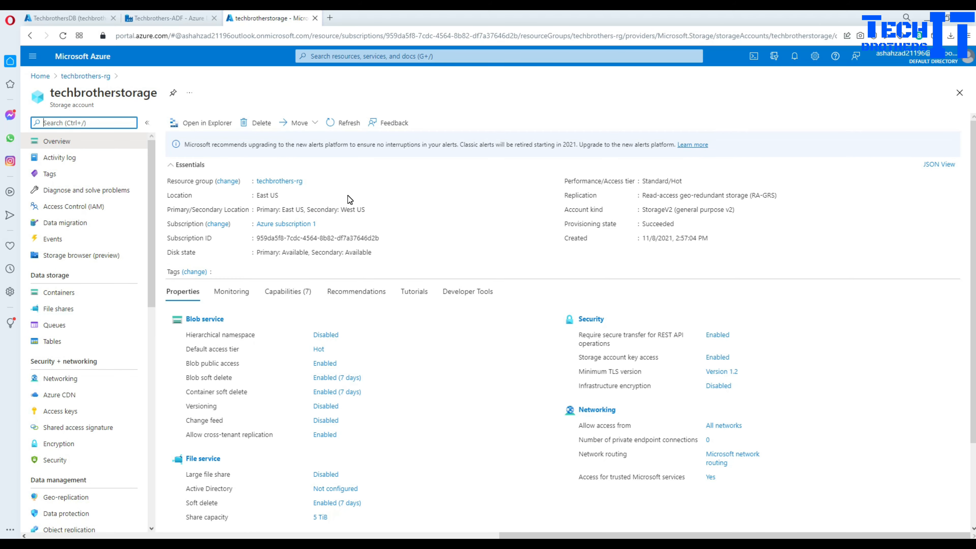
pyautogui.click(72, 291)
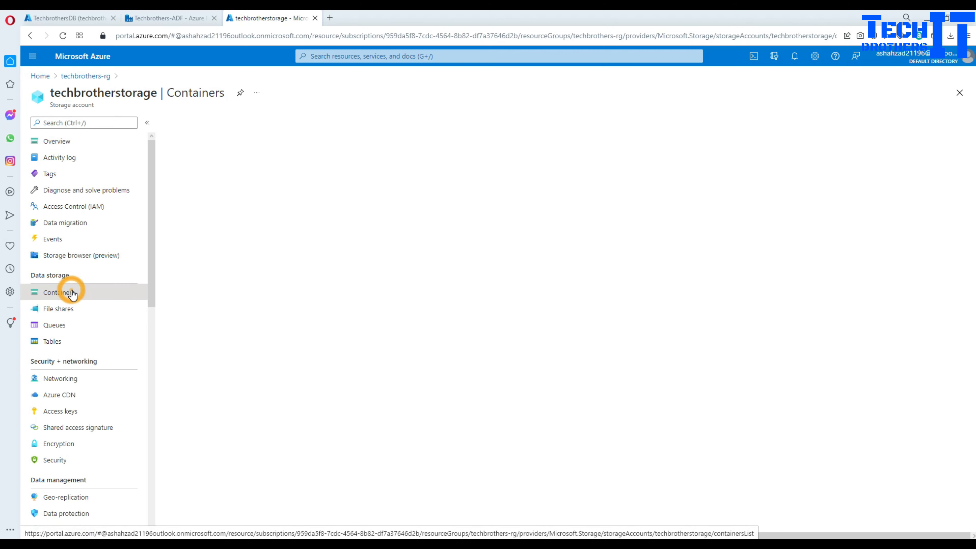
# - Create a container named input and open it
pyautogui.click(199, 127)
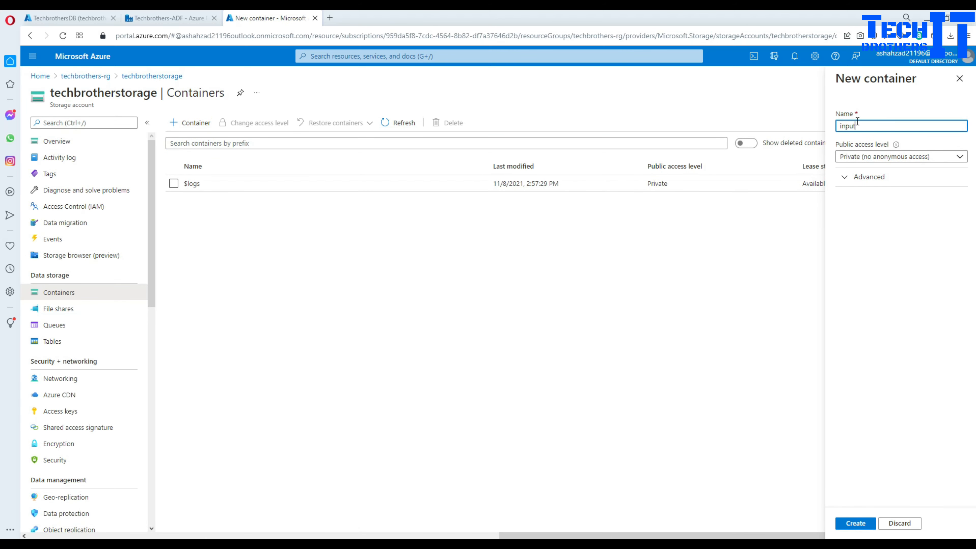
pyautogui.click(849, 523)
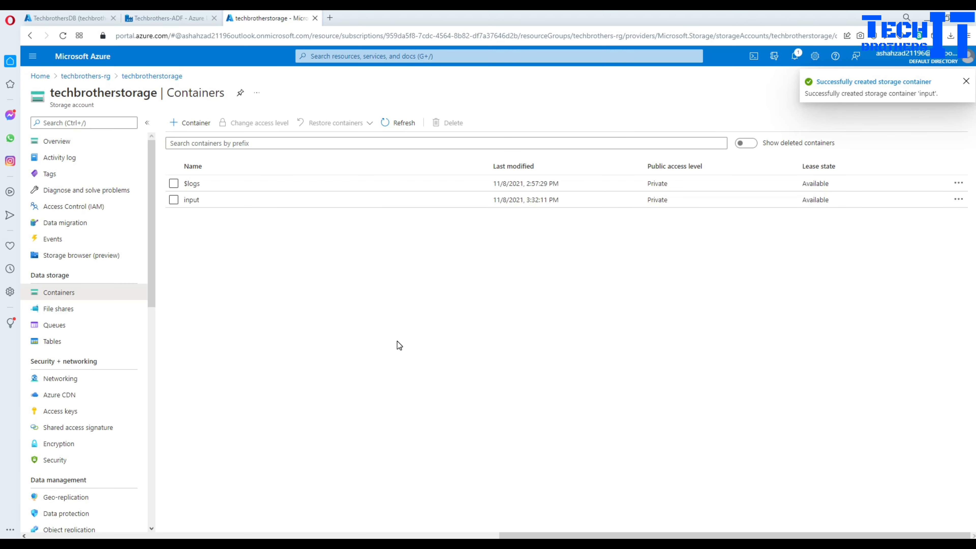
pyautogui.click(201, 199)
# - Upload Create Customer Table.sql and Create Product Table and insert data.sql from the SQL Files folder
pyautogui.click(181, 129)
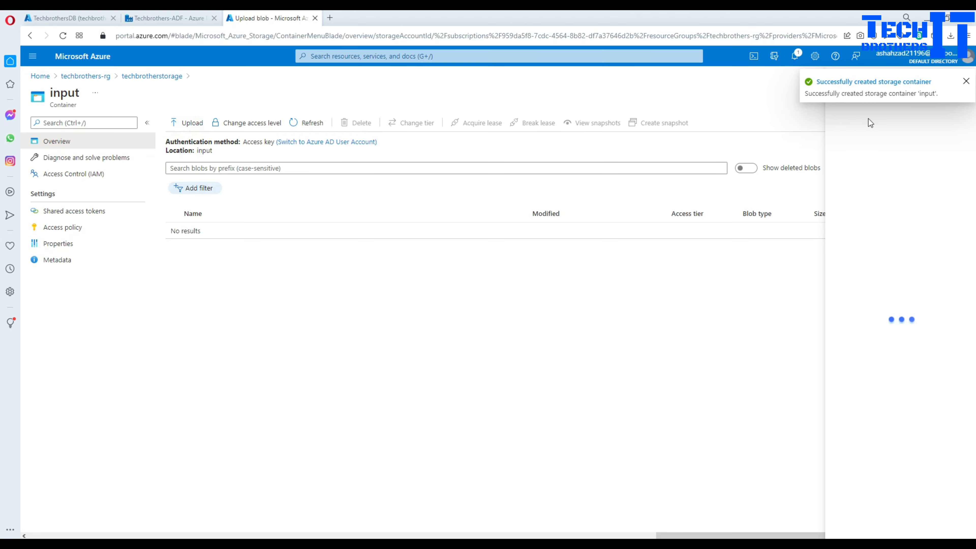
pyautogui.click(966, 81)
pyautogui.click(962, 120)
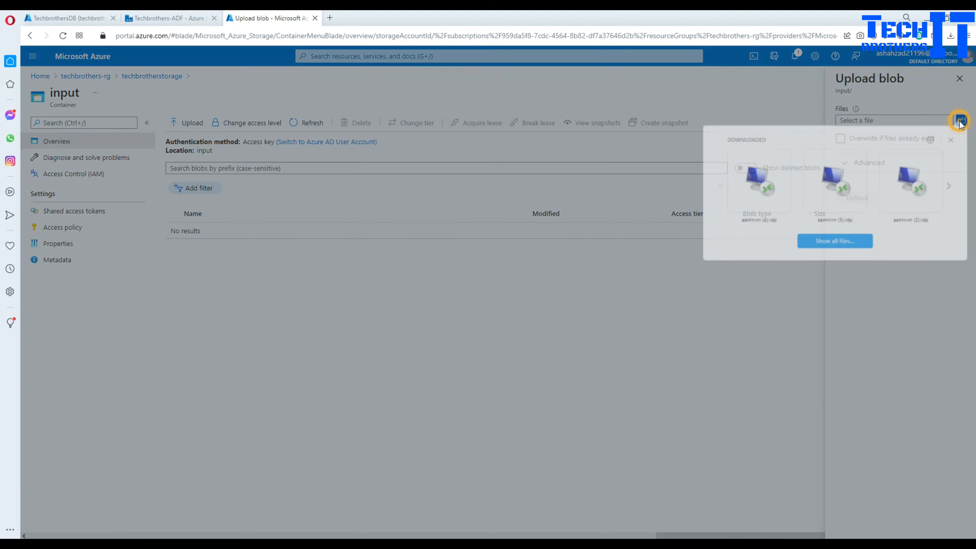
pyautogui.click(818, 242)
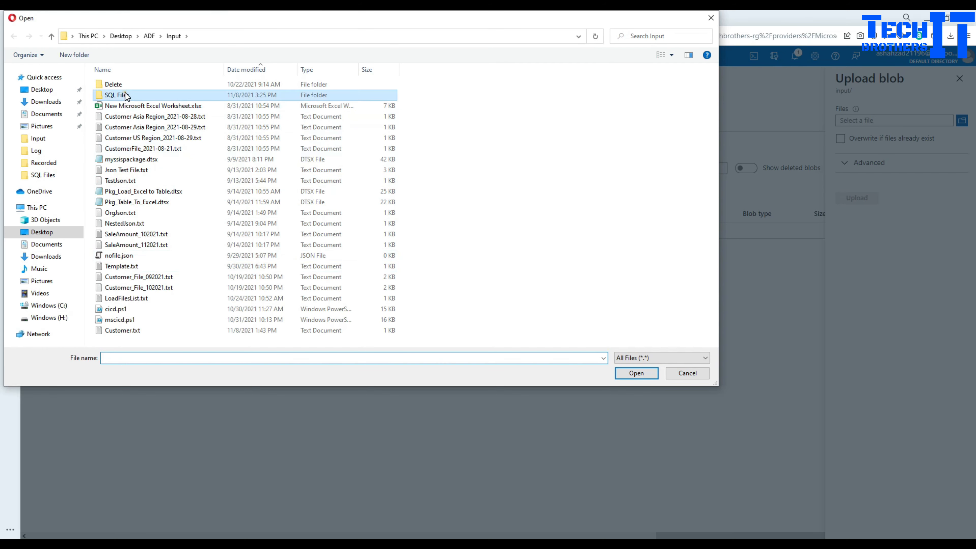
pyautogui.doubleClick(117, 95)
pyautogui.moveTo(200, 119); pyautogui.dragTo(143, 78)
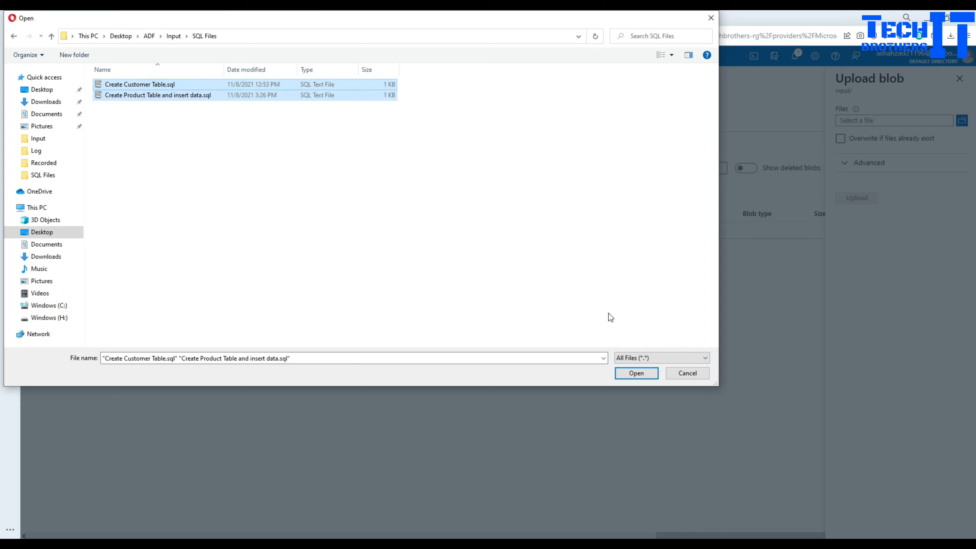
pyautogui.click(624, 374)
pyautogui.click(858, 198)
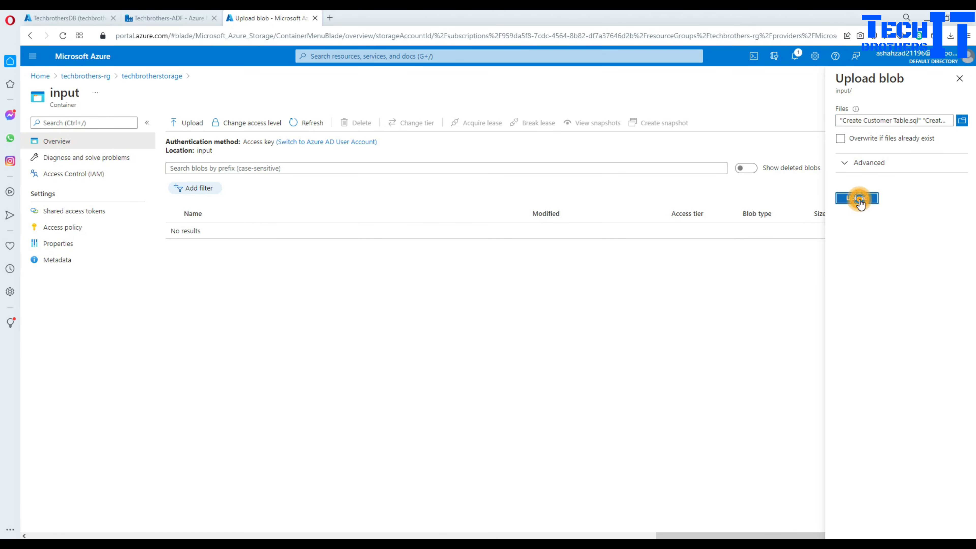
pyautogui.click(966, 127)
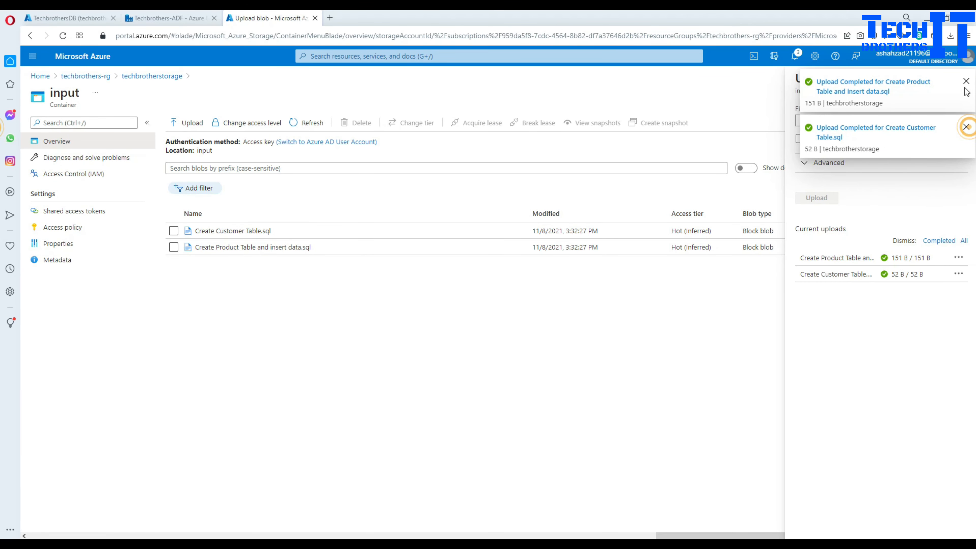
pyautogui.click(966, 81)
pyautogui.click(967, 80)
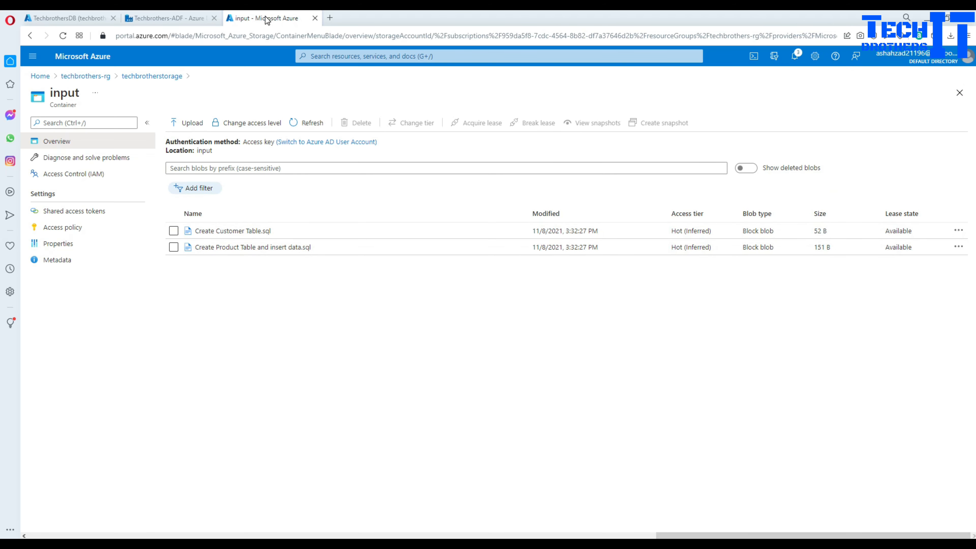
# - Create a new pipeline in the Techbrothers-ADF authoring workspace
pyautogui.click(167, 18)
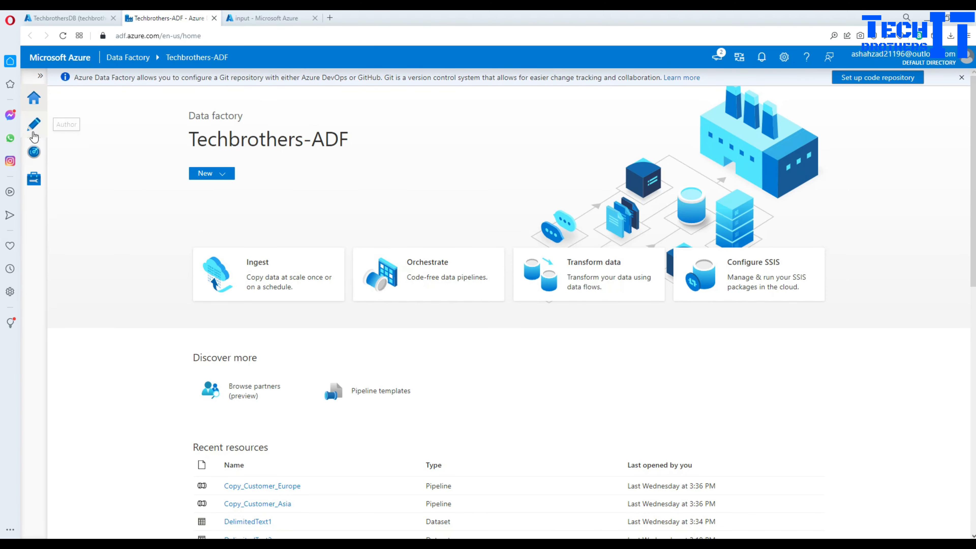
pyautogui.click(34, 131)
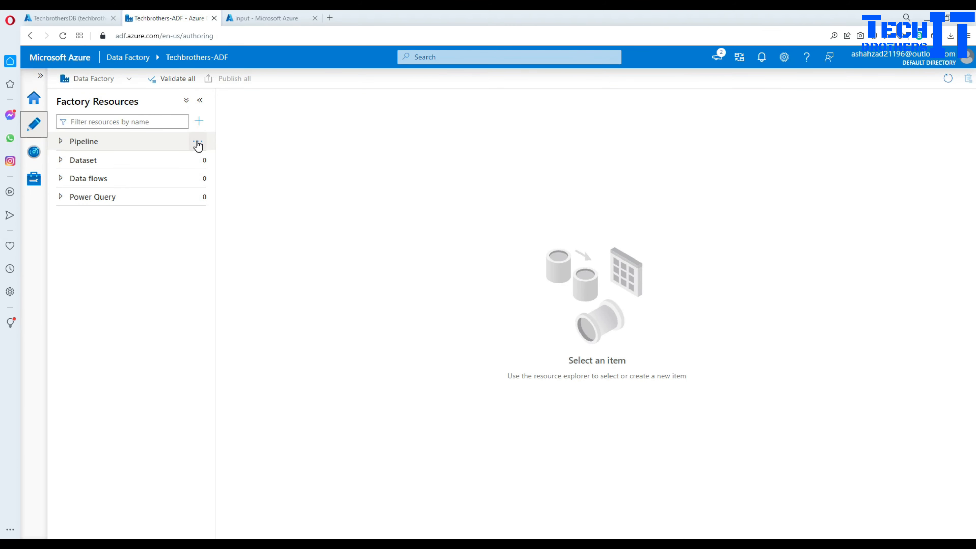
pyautogui.click(198, 142)
pyautogui.click(243, 163)
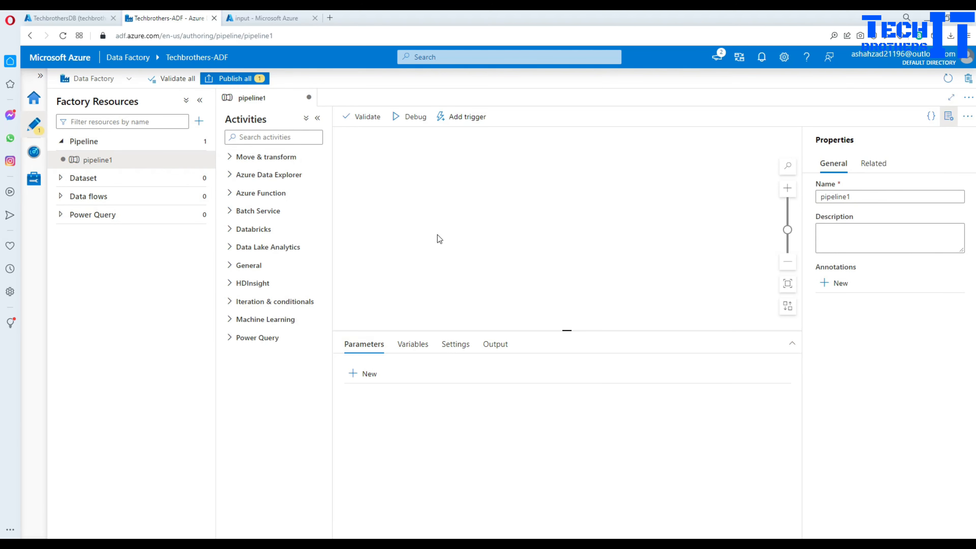
# - Add a Get Metadata activity to pipeline1 and check its Dataset list
pyautogui.click(295, 137)
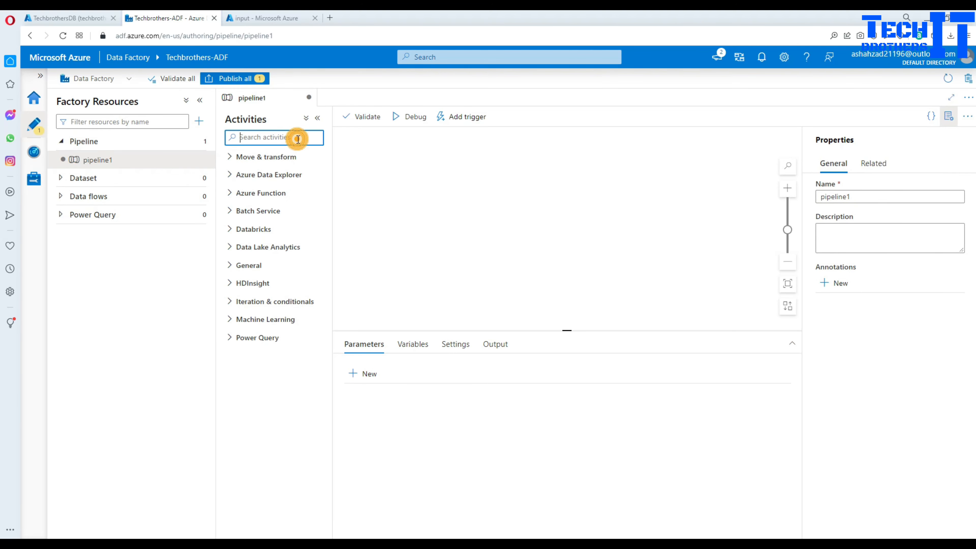
pyautogui.write('get')
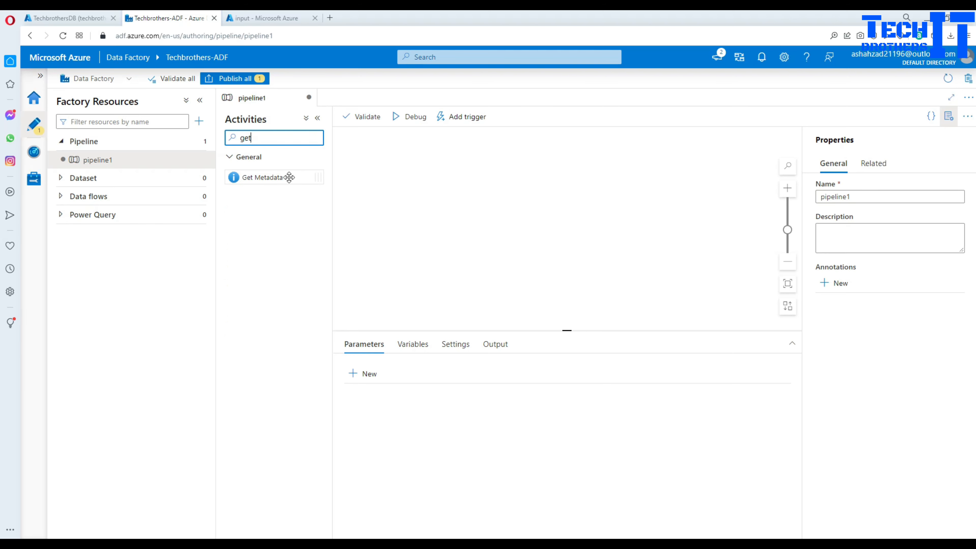
pyautogui.moveTo(288, 177); pyautogui.dragTo(427, 175)
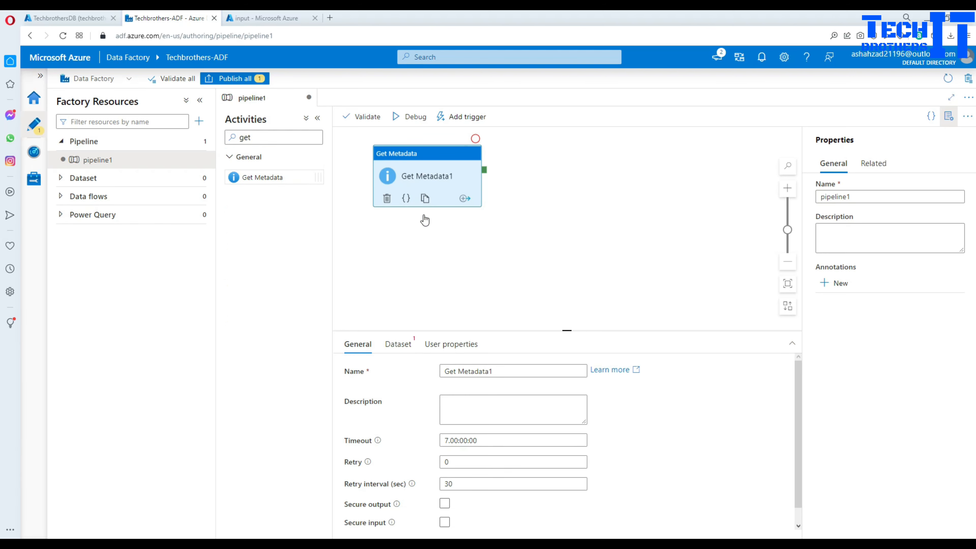
pyautogui.click(402, 354)
pyautogui.click(457, 371)
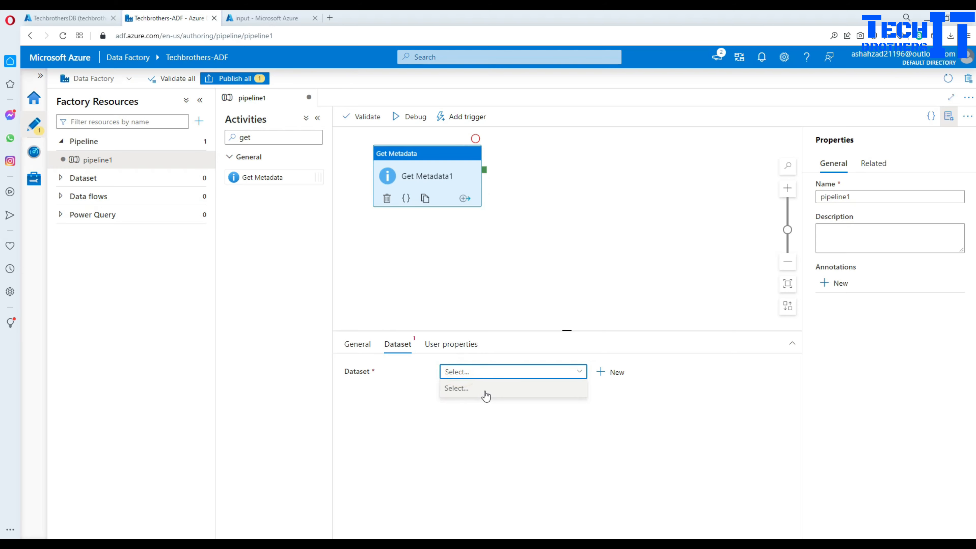
pyautogui.click(614, 404)
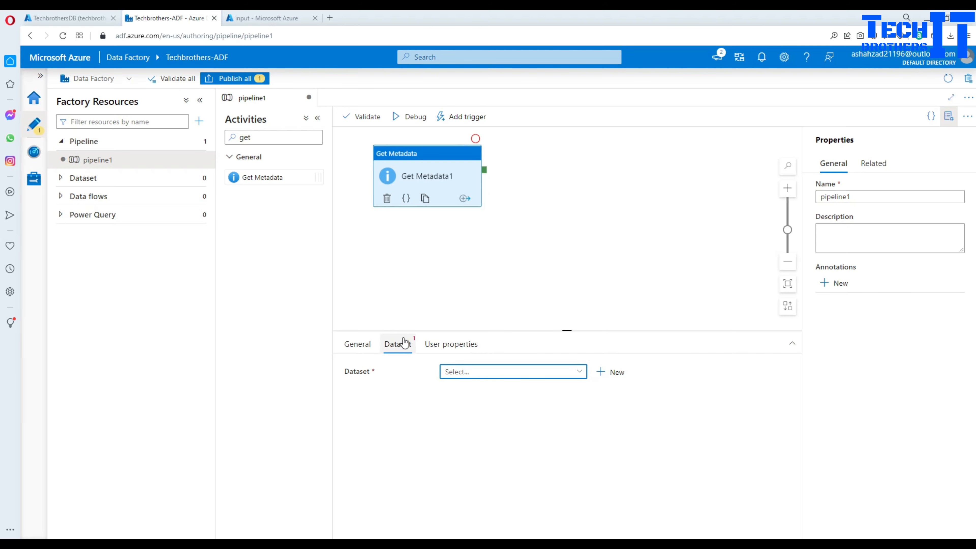
# - Start a new Azure Blob Storage dataset in DelimitedText format
pyautogui.click(614, 372)
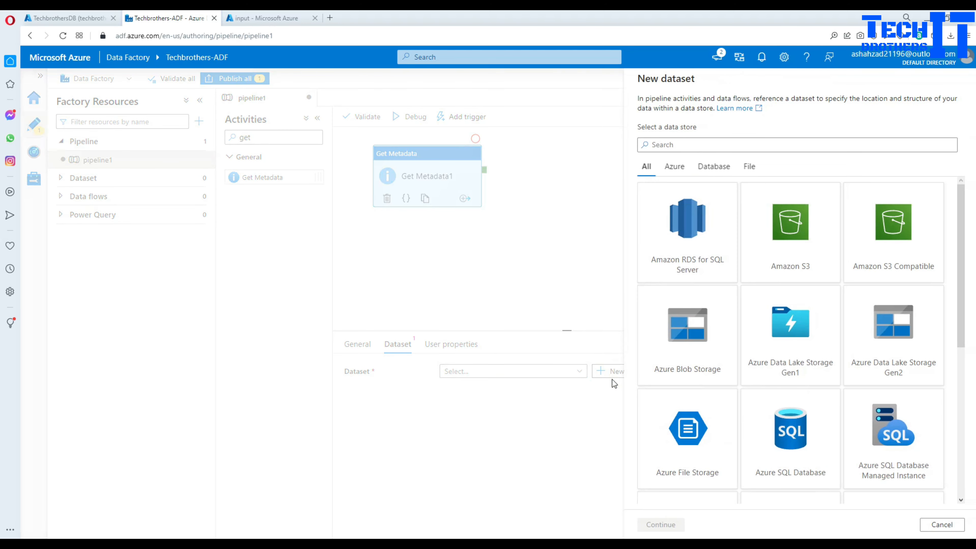
pyautogui.click(684, 363)
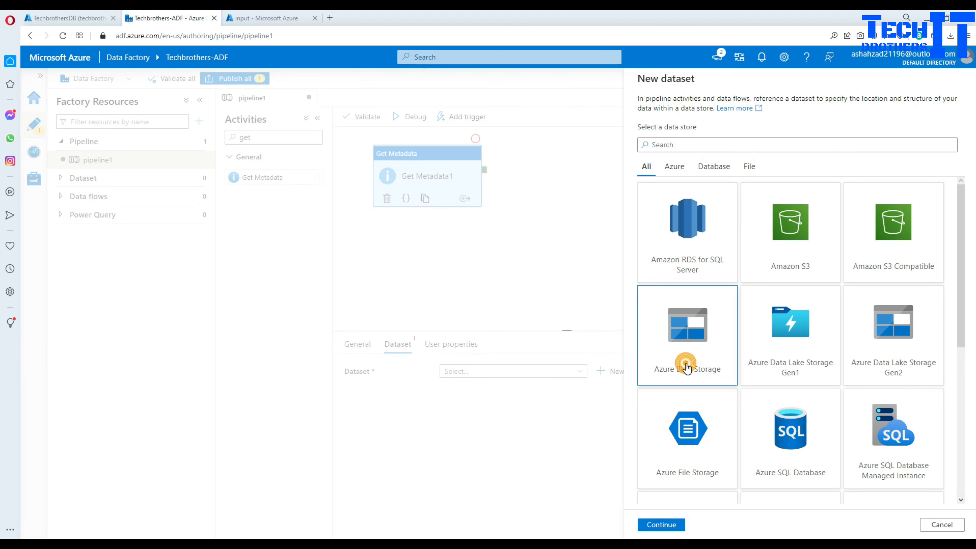
pyautogui.click(660, 525)
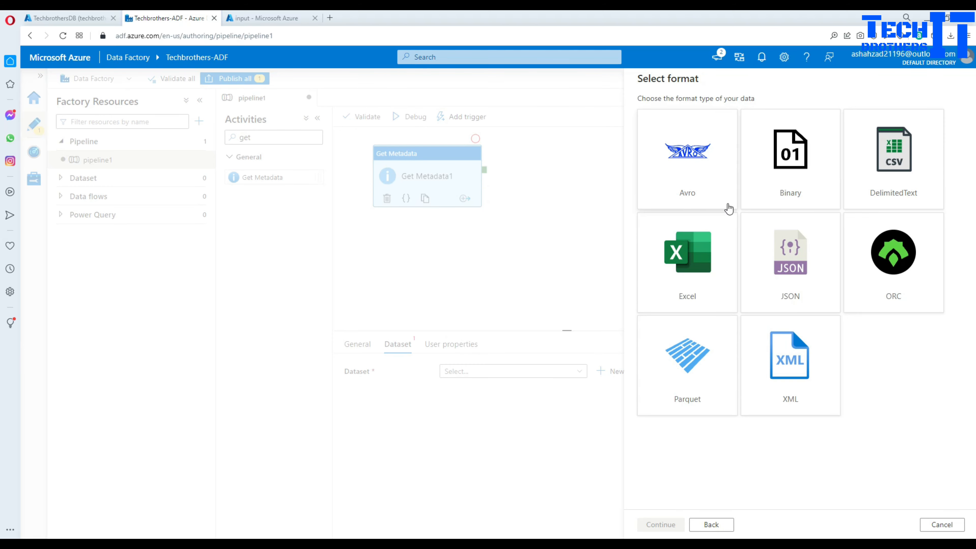
pyautogui.click(888, 176)
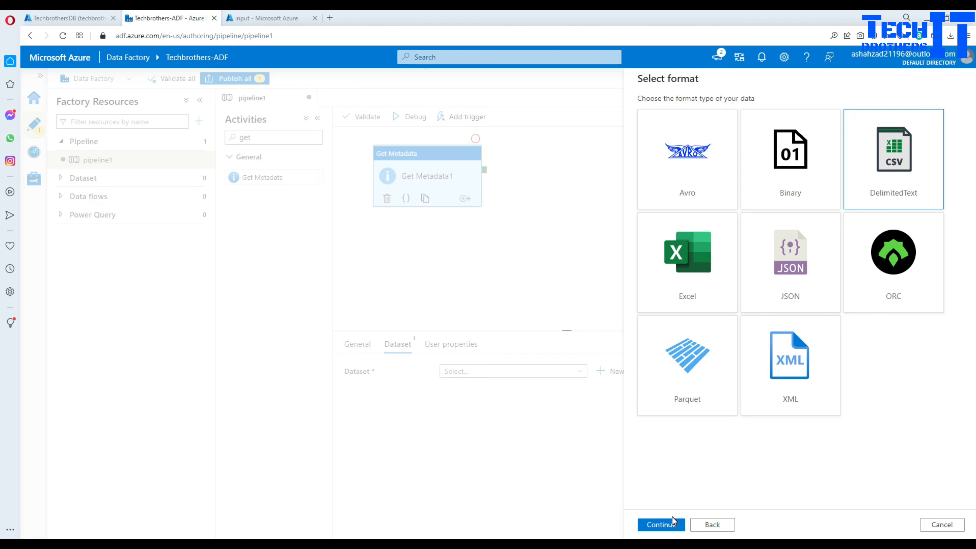
pyautogui.click(661, 524)
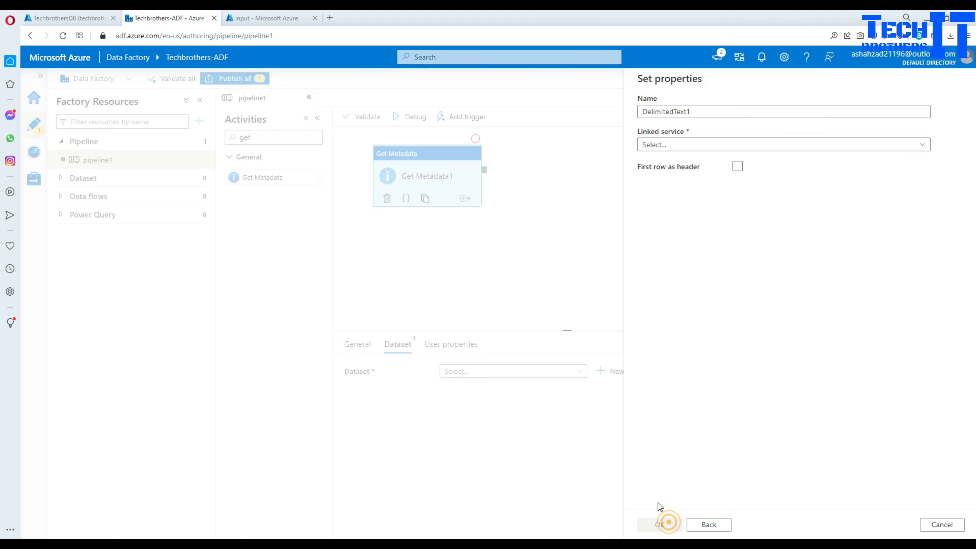
# - Create linked service lnkstorage on Azure subscription 1 and the techbrotherstorage account
pyautogui.click(670, 148)
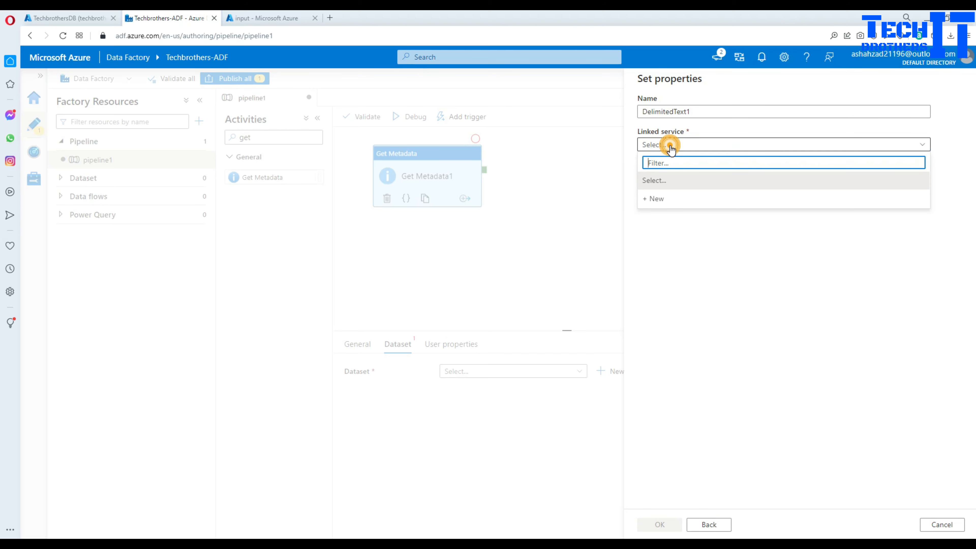
pyautogui.click(658, 199)
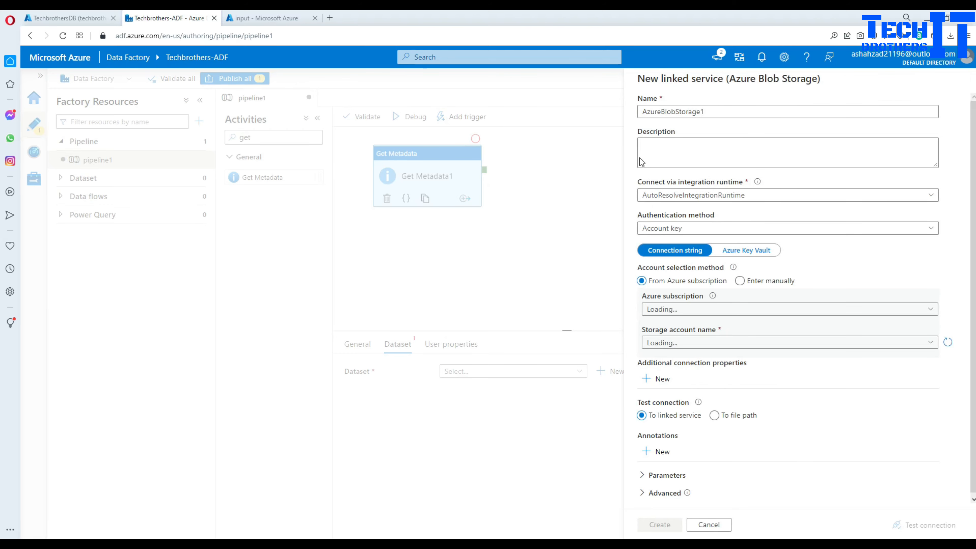
pyautogui.click(708, 310)
pyautogui.click(711, 352)
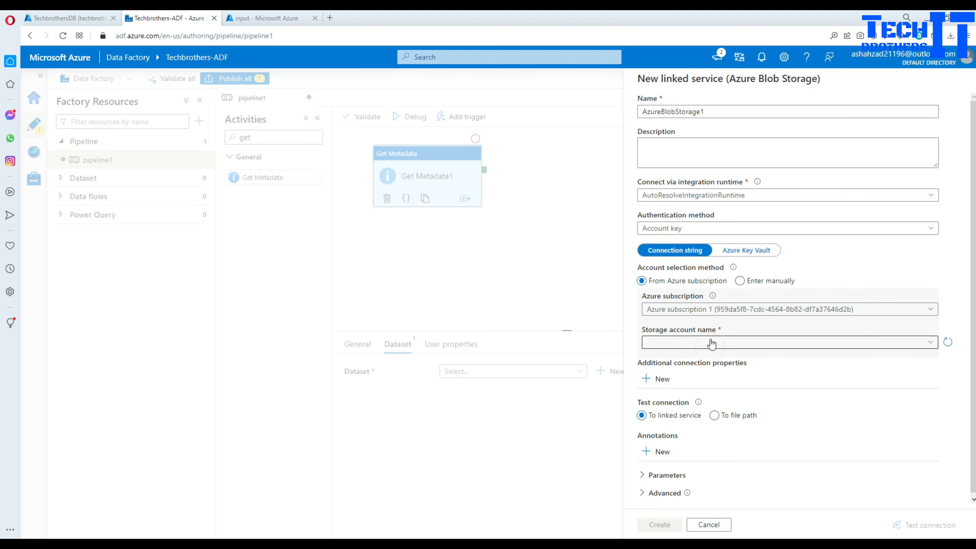
pyautogui.click(697, 342)
pyautogui.click(691, 362)
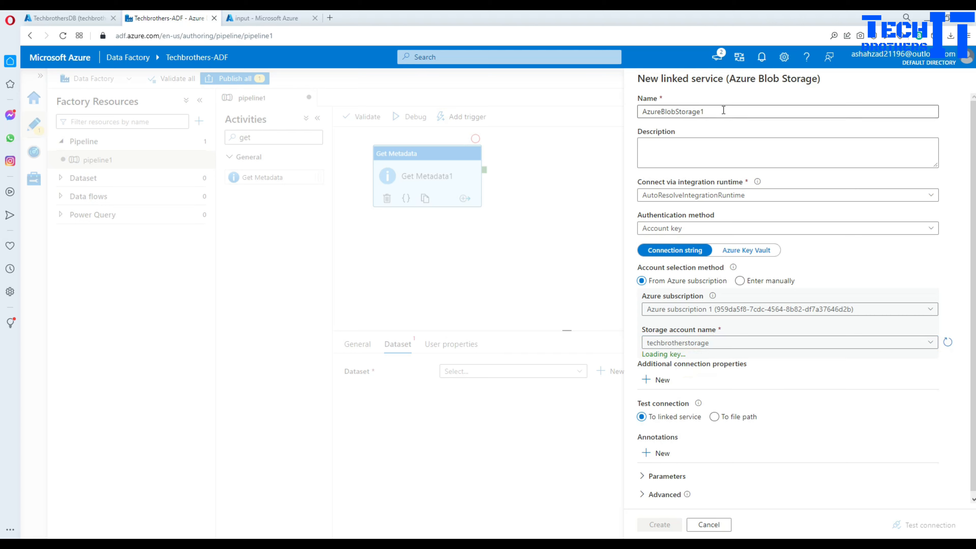
pyautogui.doubleClick(715, 112)
pyautogui.press('BackSpace')
pyautogui.write('lnkstorage')
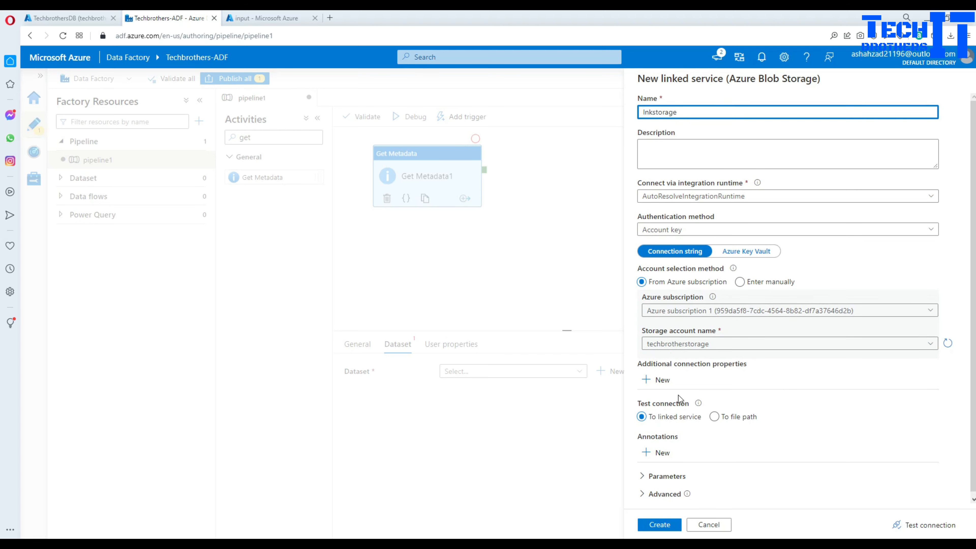
pyautogui.click(667, 525)
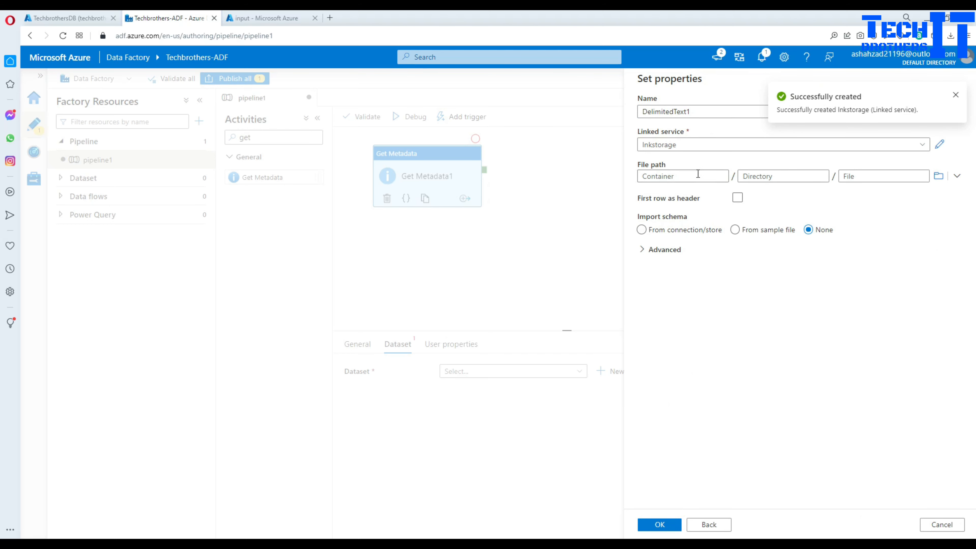
# - Set the dataset's file path to the input container and finish creating DelimitedText1
pyautogui.click(939, 176)
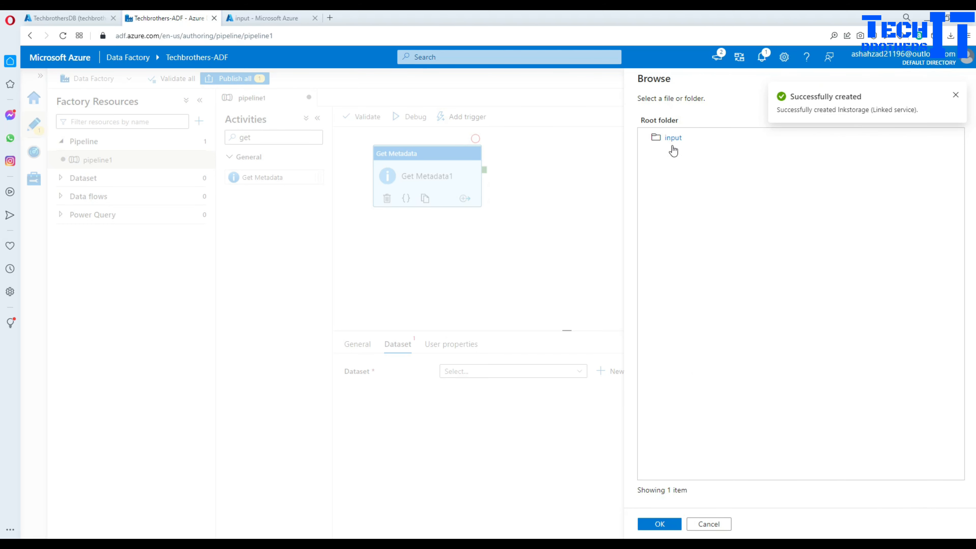
pyautogui.click(673, 146)
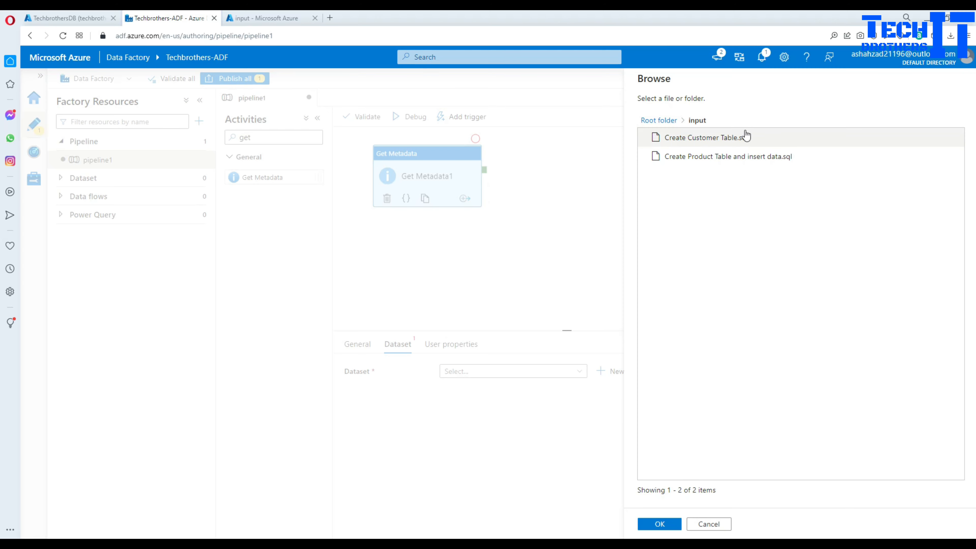
pyautogui.click(658, 524)
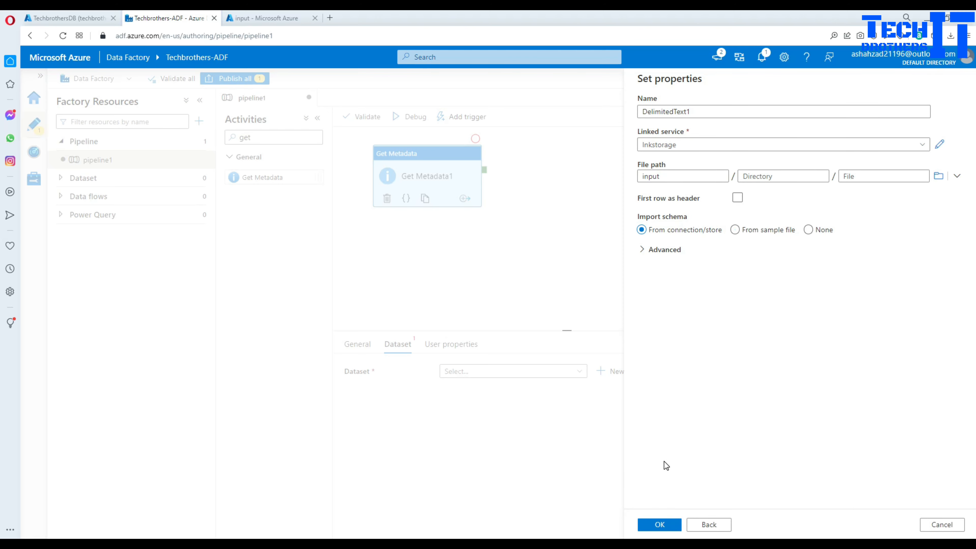
pyautogui.click(664, 525)
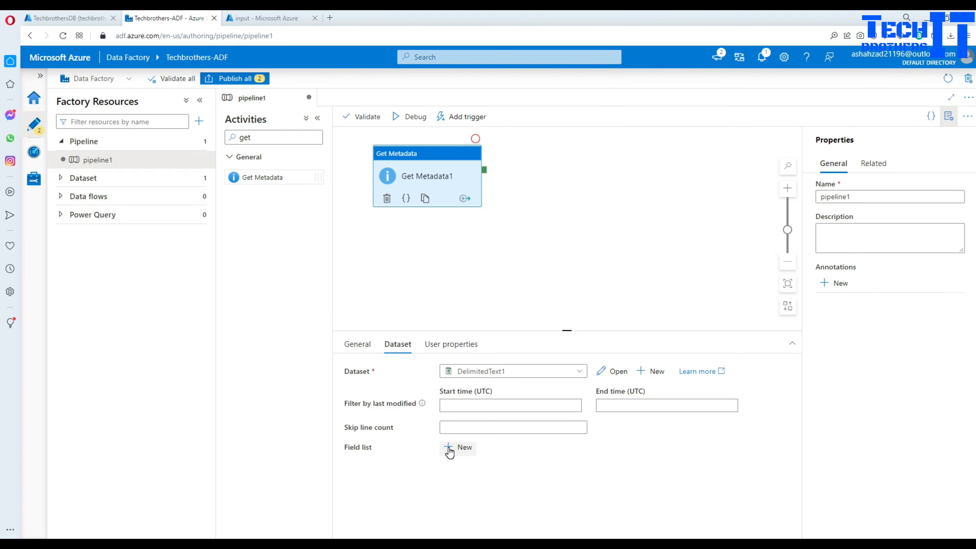
# - Add Child items to Get Metadata1's field list
pyautogui.click(457, 447)
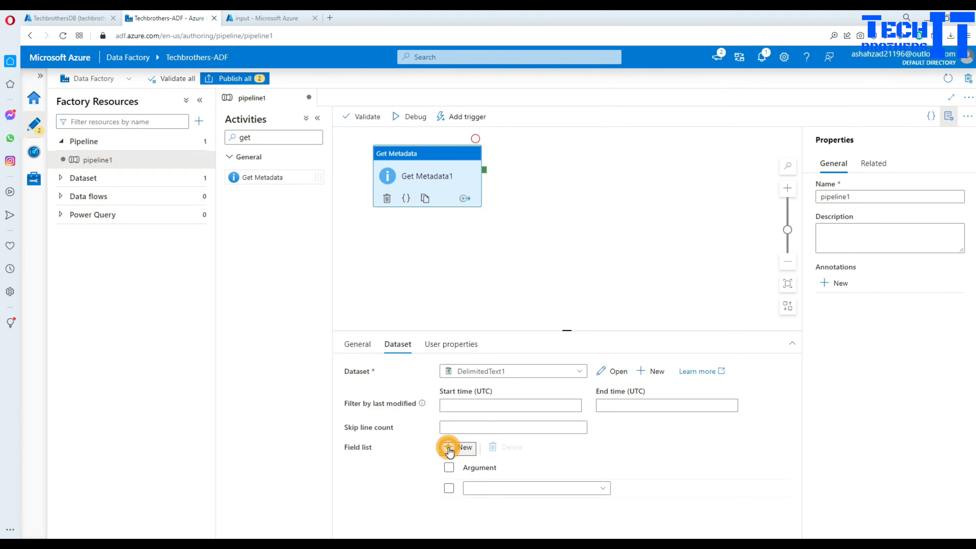
pyautogui.click(527, 492)
pyautogui.click(498, 447)
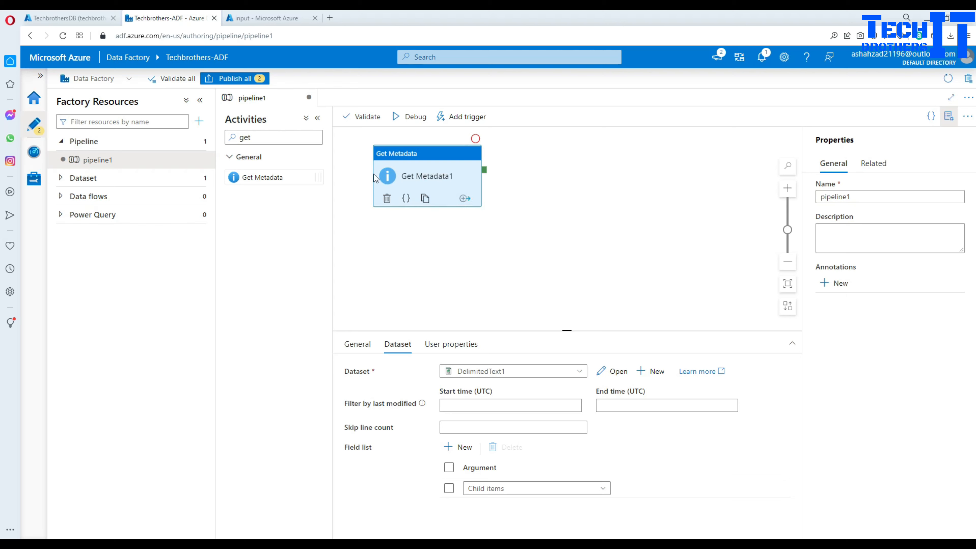
# - Add a ForEach activity that runs after Get Metadata1 succeeds
pyautogui.doubleClick(280, 137)
pyautogui.press('BackSpace')
pyautogui.write('fo')
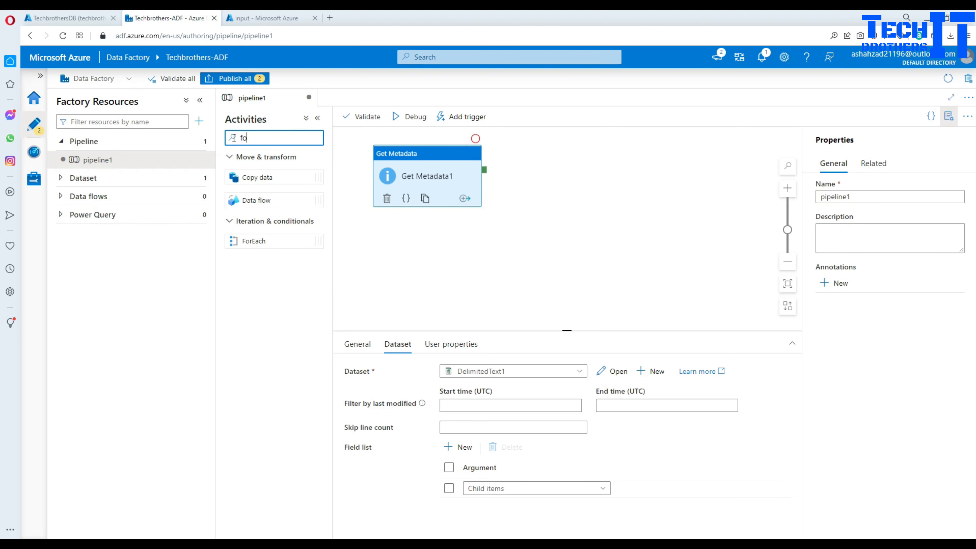
pyautogui.write('re')
pyautogui.moveTo(256, 178); pyautogui.dragTo(566, 156)
pyautogui.click(564, 170)
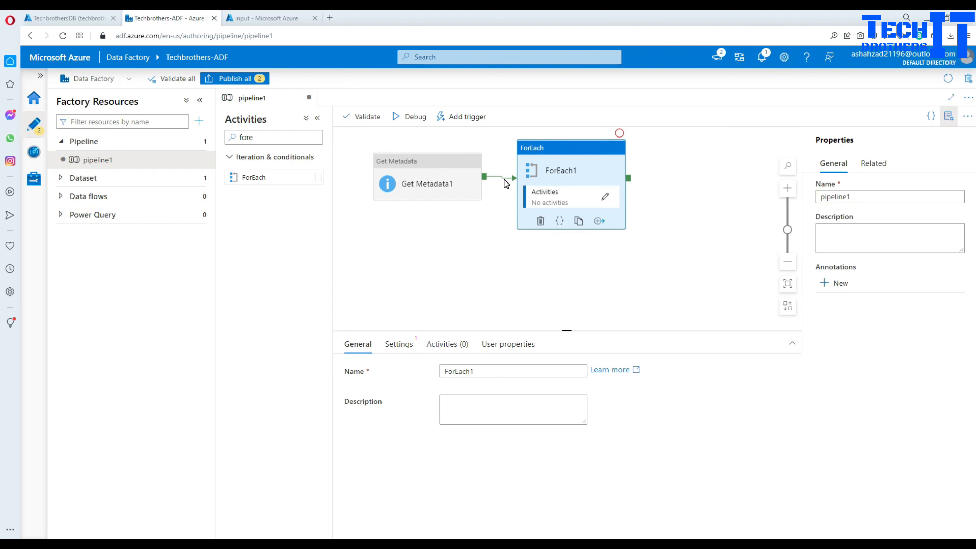
pyautogui.click(448, 185)
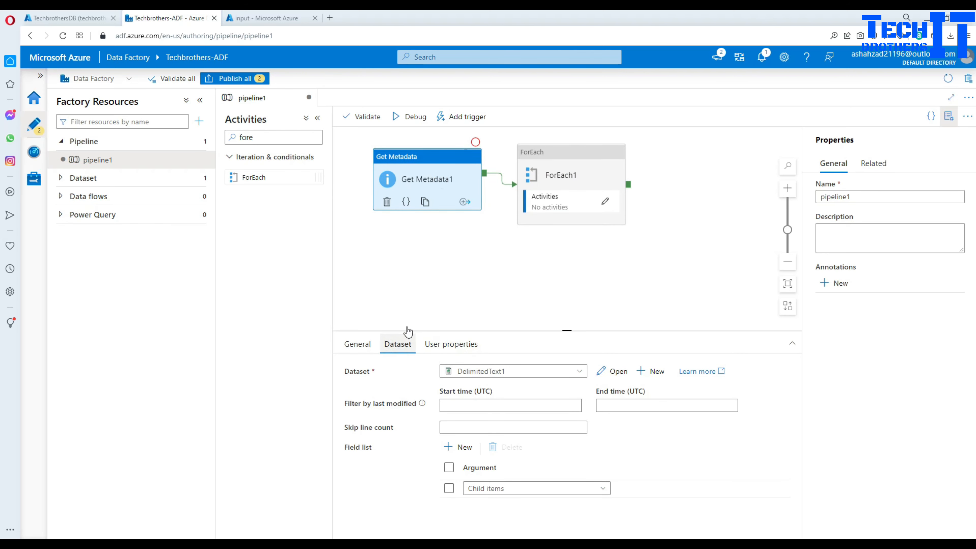
# - Validate the pipeline, then place a Wait activity inside ForEach1
pyautogui.click(408, 117)
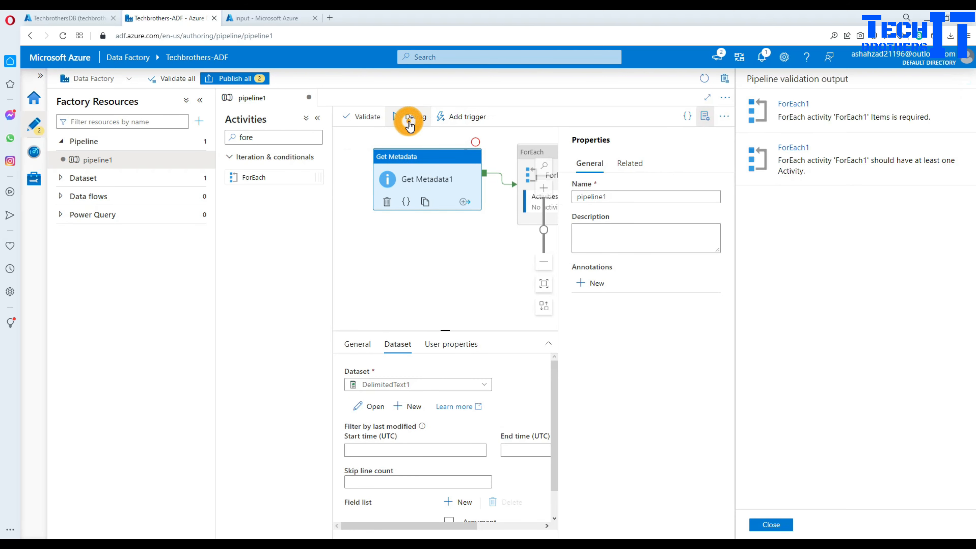
pyautogui.click(770, 527)
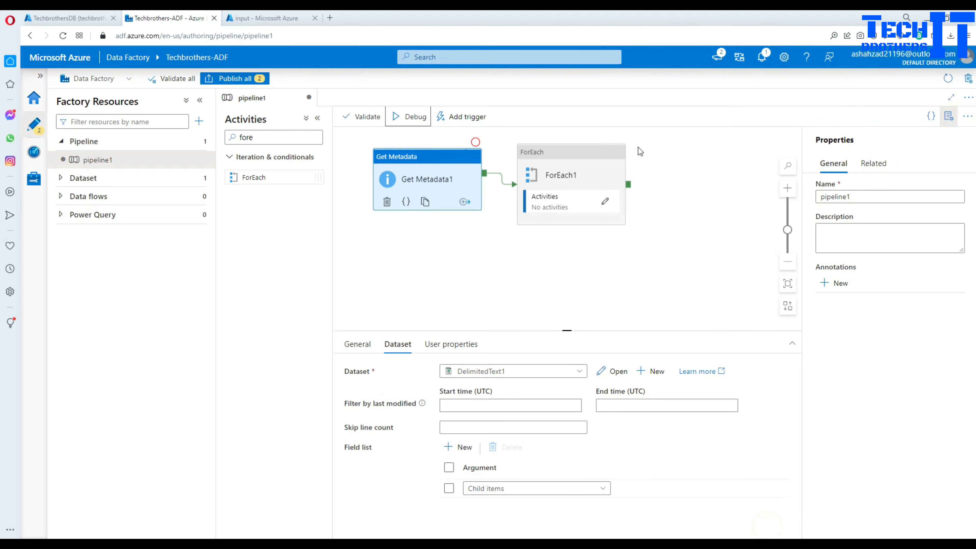
pyautogui.click(603, 194)
pyautogui.click(604, 197)
pyautogui.click(279, 137)
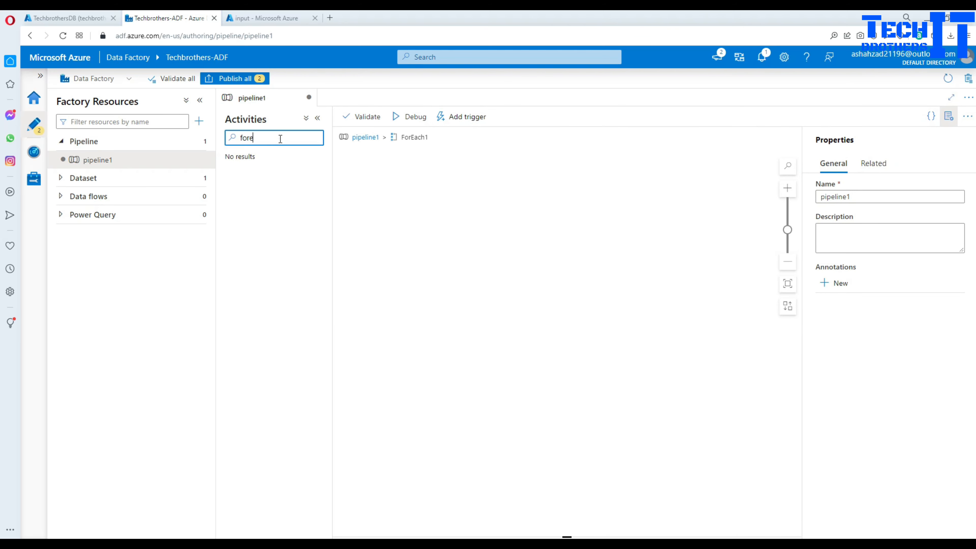
pyautogui.doubleClick(279, 138)
pyautogui.press('BackSpace')
pyautogui.write('wait')
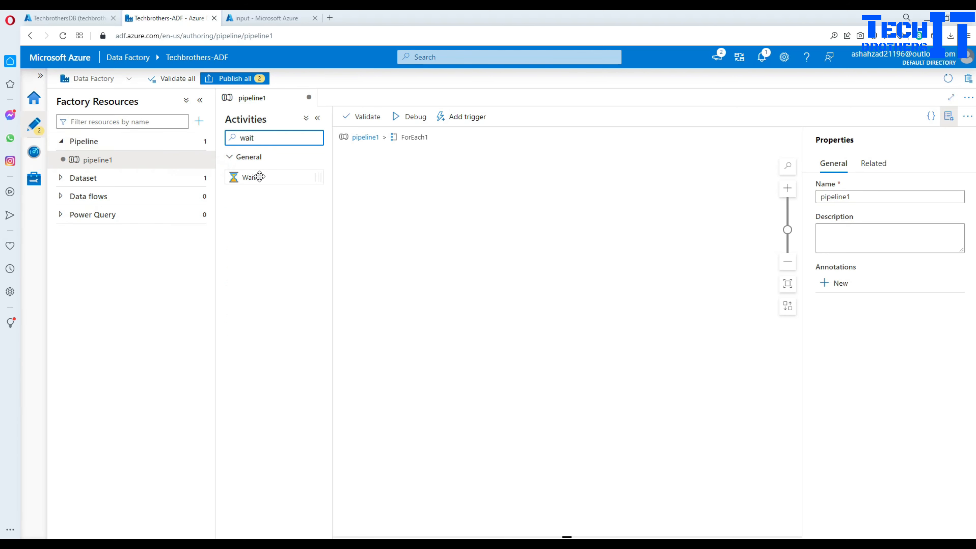
pyautogui.moveTo(254, 177); pyautogui.dragTo(442, 226)
# - Return to pipeline1, validate it again, and select ForEach1's Items setting
pyautogui.click(365, 137)
pyautogui.click(411, 116)
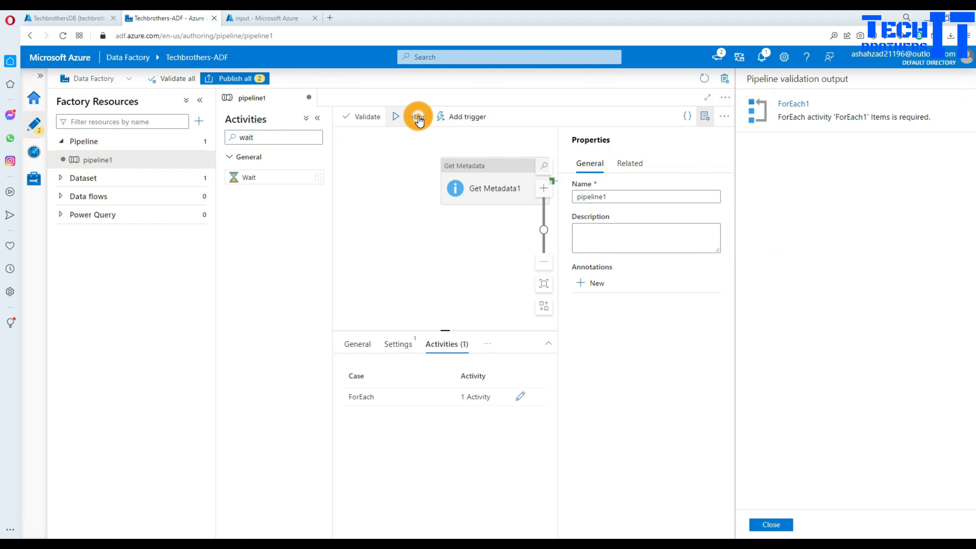
pyautogui.click(771, 524)
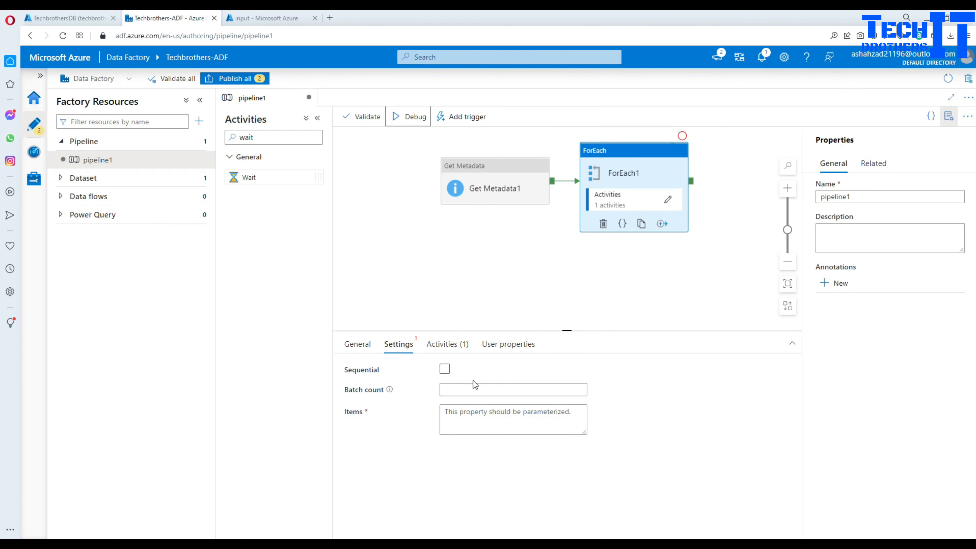
pyautogui.click(480, 421)
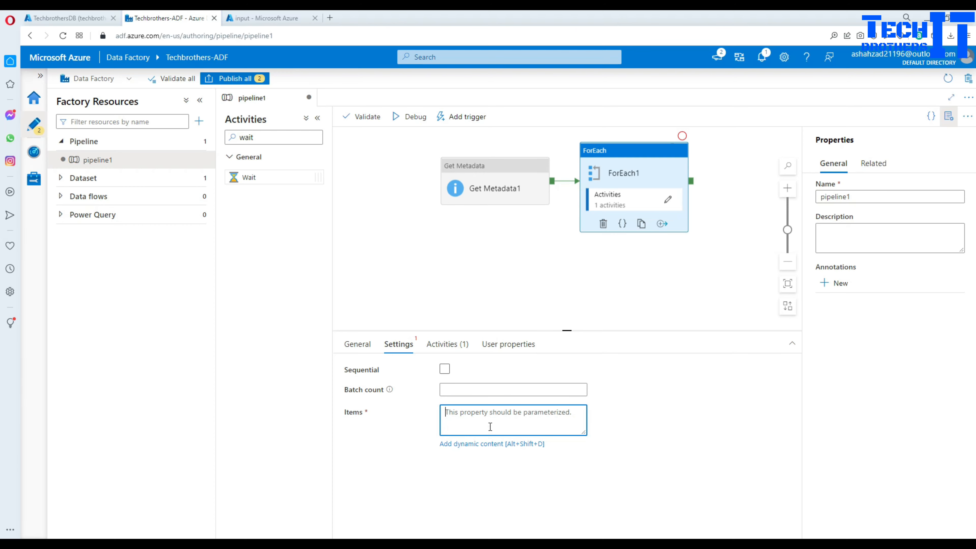
# - Set ForEach1's Items to Get Metadata1's output .childItems via dynamic content
pyautogui.click(490, 445)
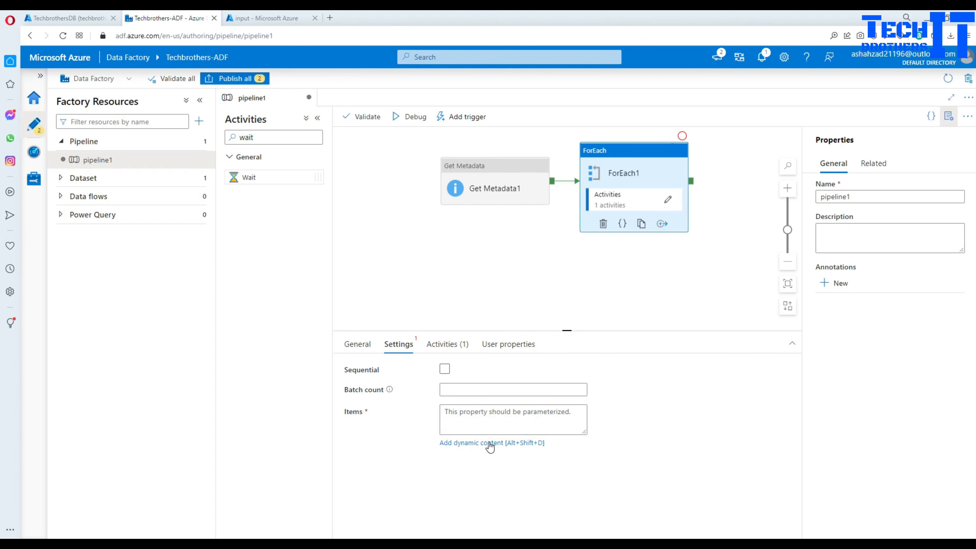
pyautogui.click(678, 338)
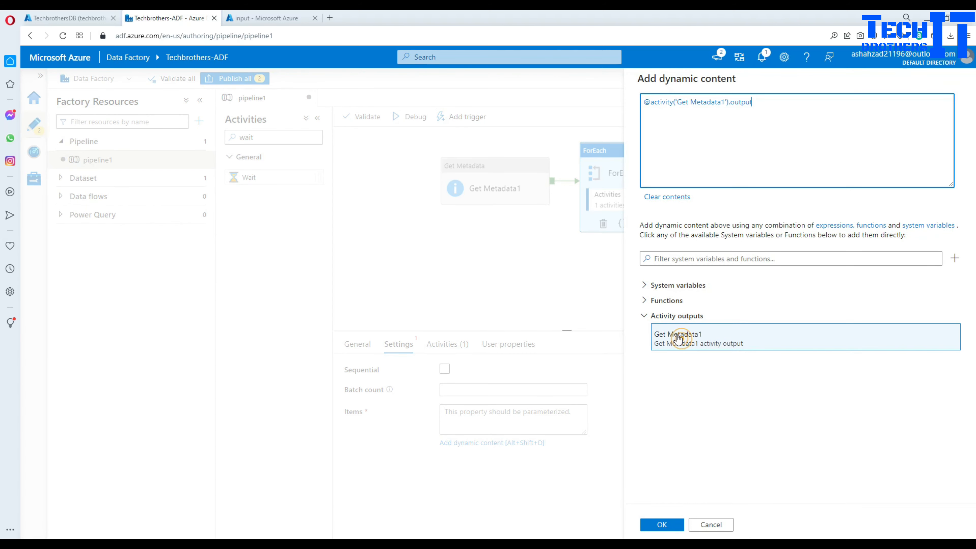
pyautogui.write('.c')
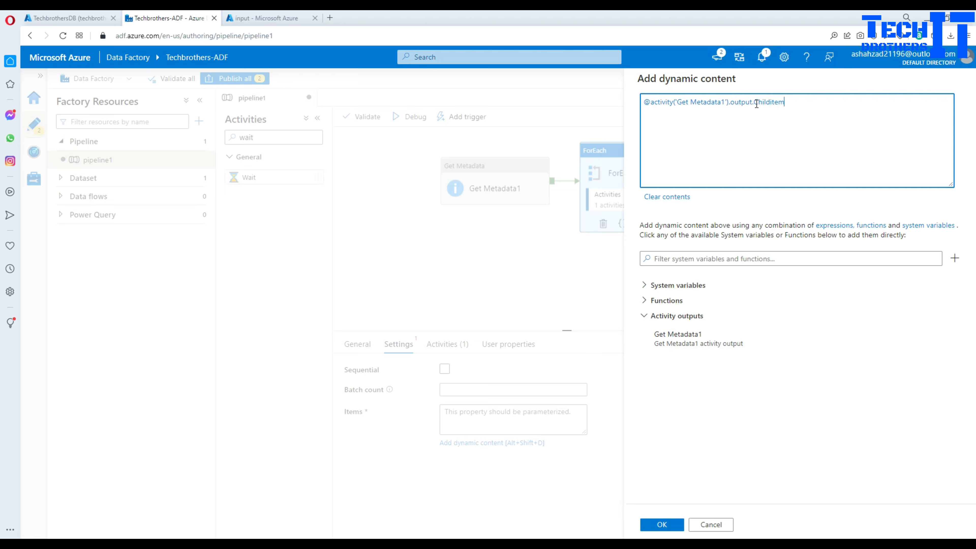
pyautogui.click(672, 529)
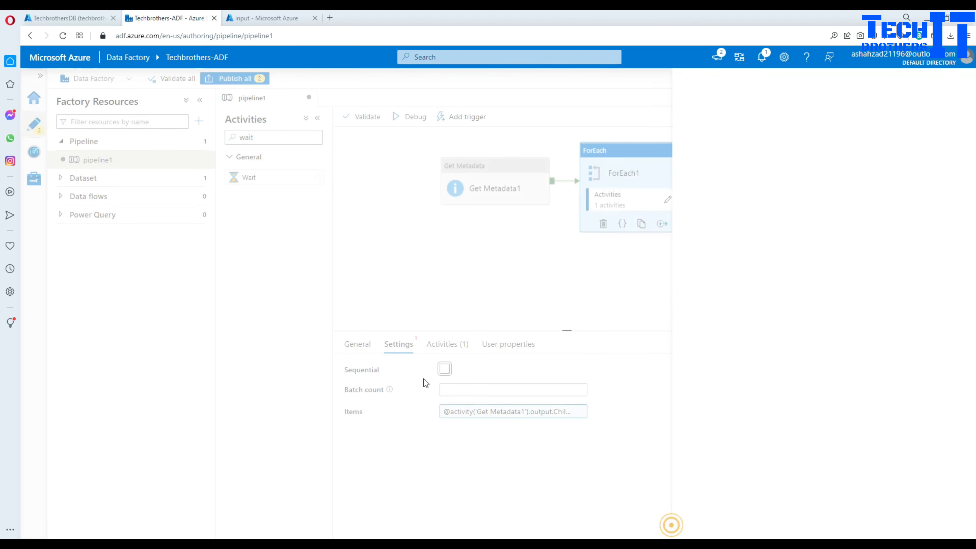
# - Debug pipeline1 and verify Get Metadata1's output lists the two .sql file names
pyautogui.click(414, 120)
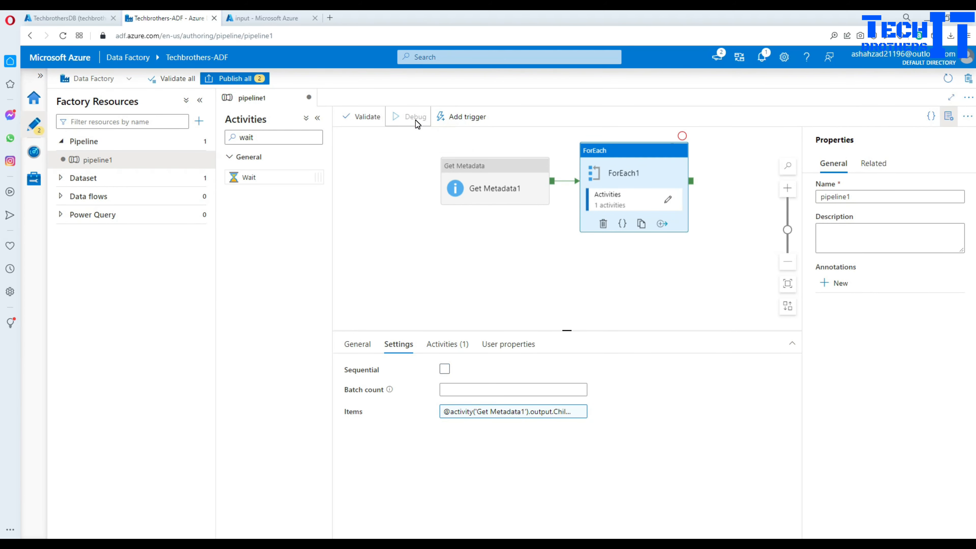
pyautogui.click(511, 201)
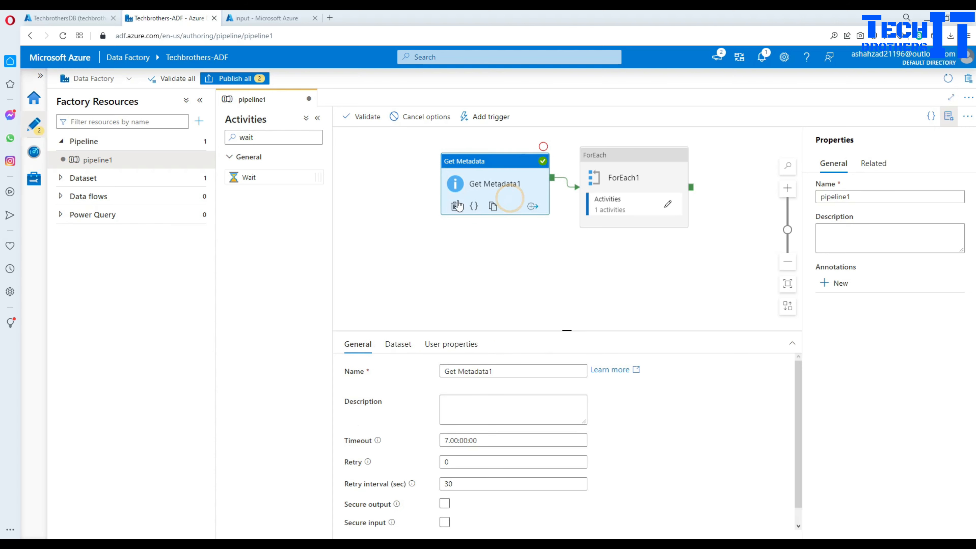
pyautogui.click(515, 258)
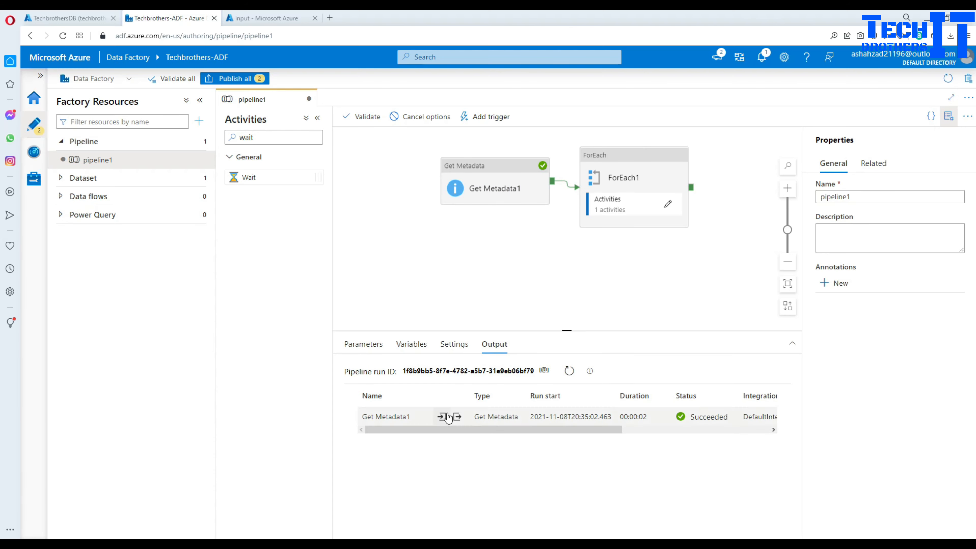
pyautogui.click(457, 417)
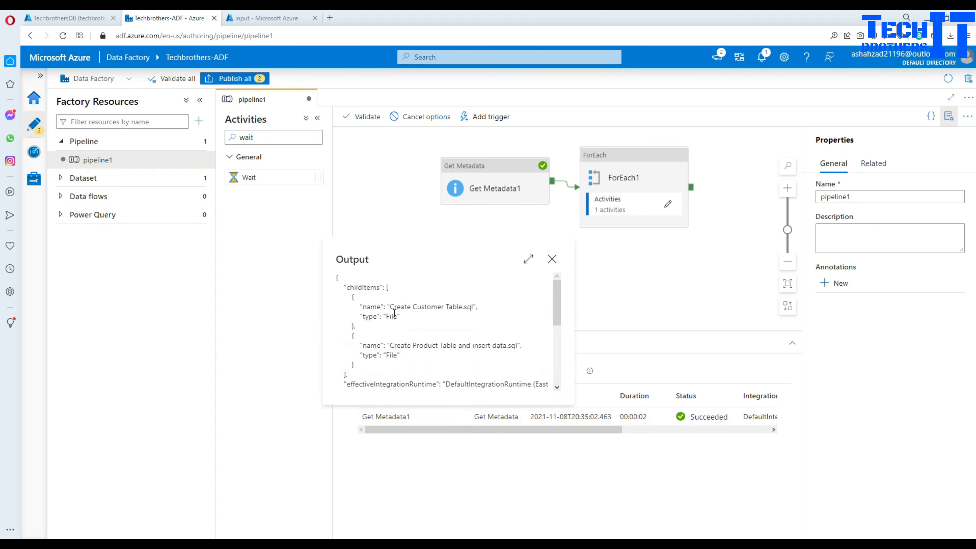
pyautogui.moveTo(390, 306); pyautogui.dragTo(474, 308)
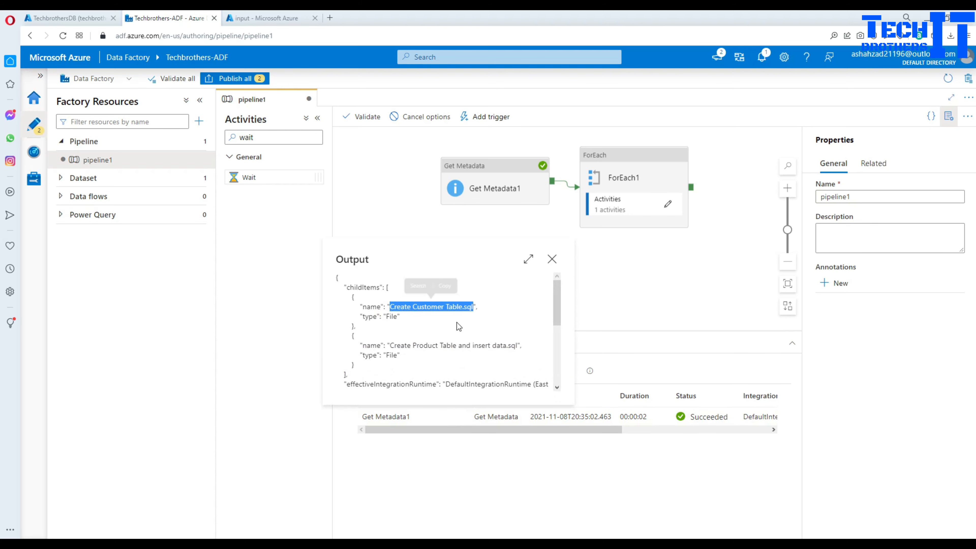
pyautogui.moveTo(390, 345); pyautogui.dragTo(517, 346)
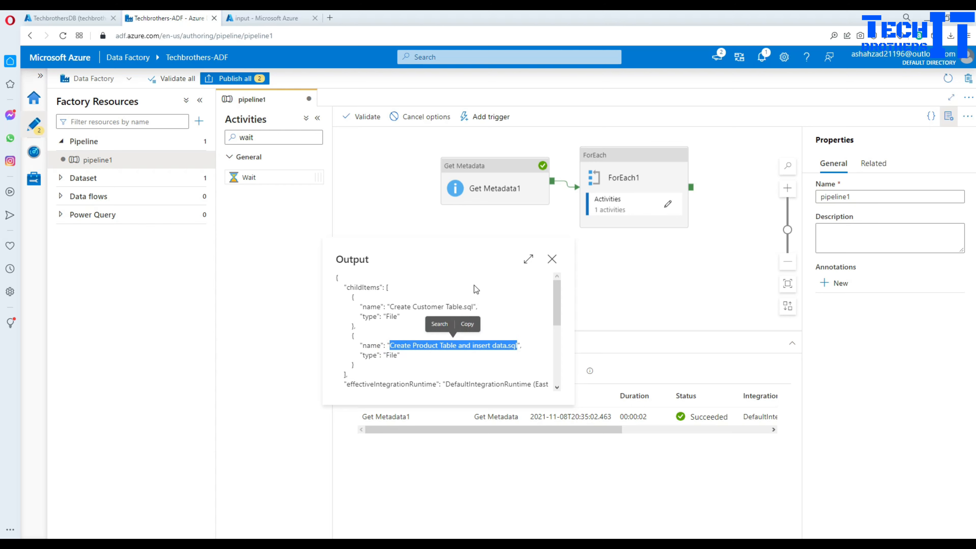
pyautogui.click(551, 259)
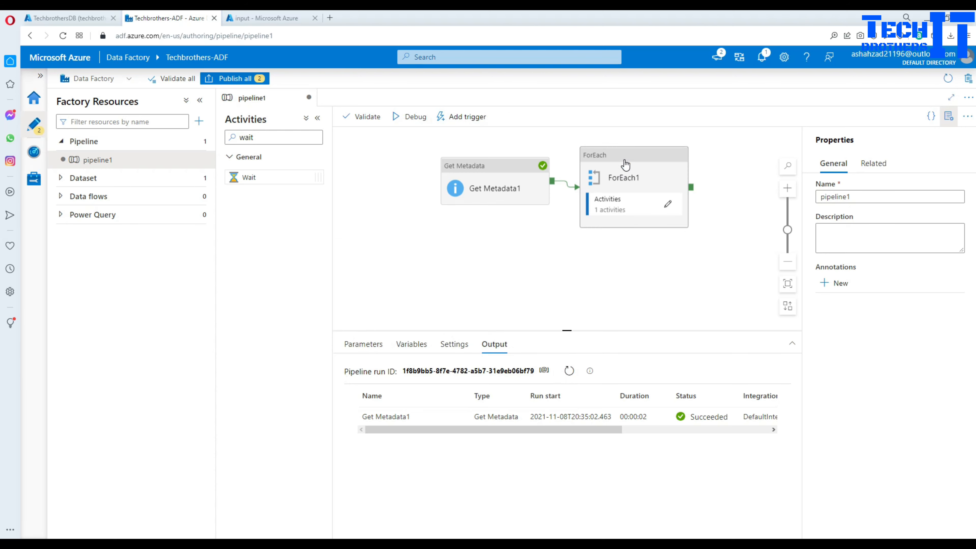
# - Delete the Wait1 activity inside ForEach1
pyautogui.click(618, 203)
pyautogui.click(667, 203)
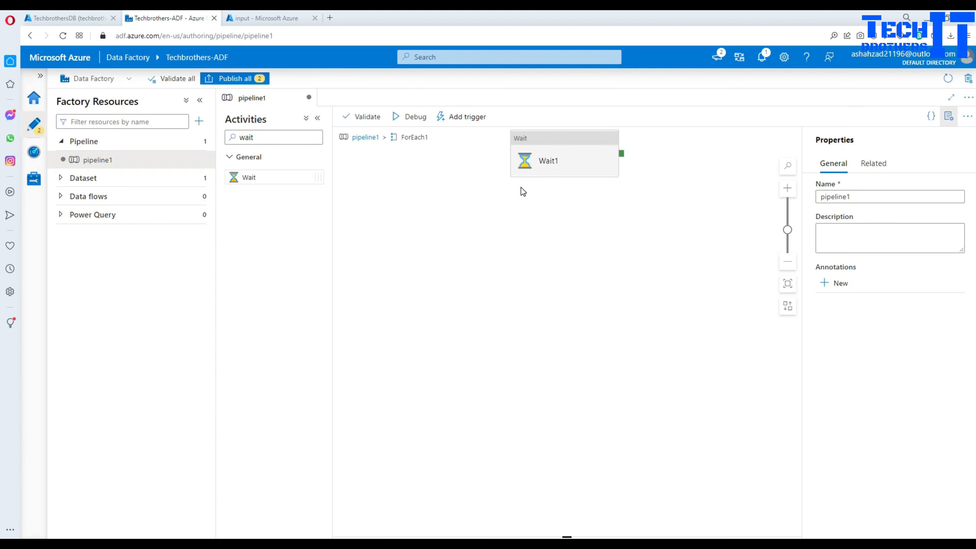
pyautogui.click(570, 158)
pyautogui.press('Delete')
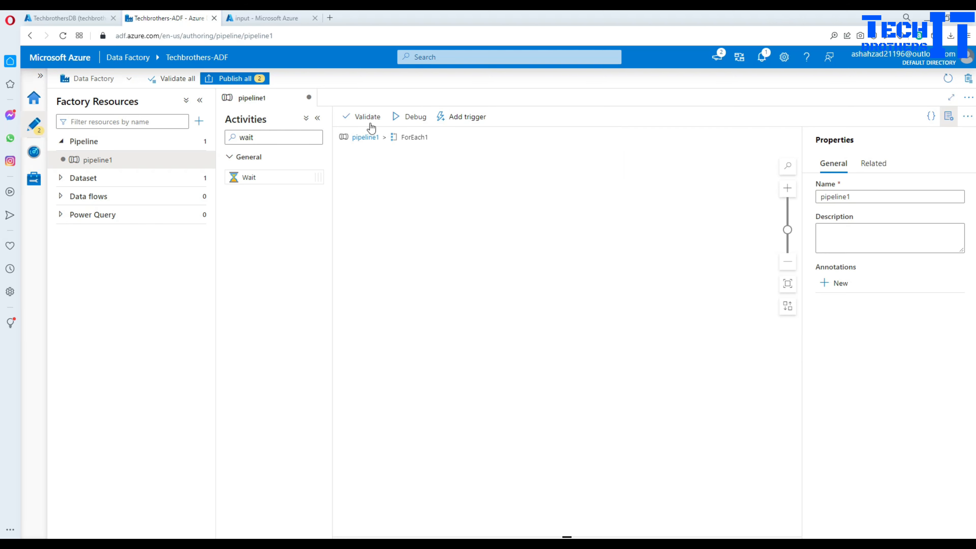
# - Add a Web activity inside ForEach1 and position Web1 on the canvas
pyautogui.doubleClick(283, 136)
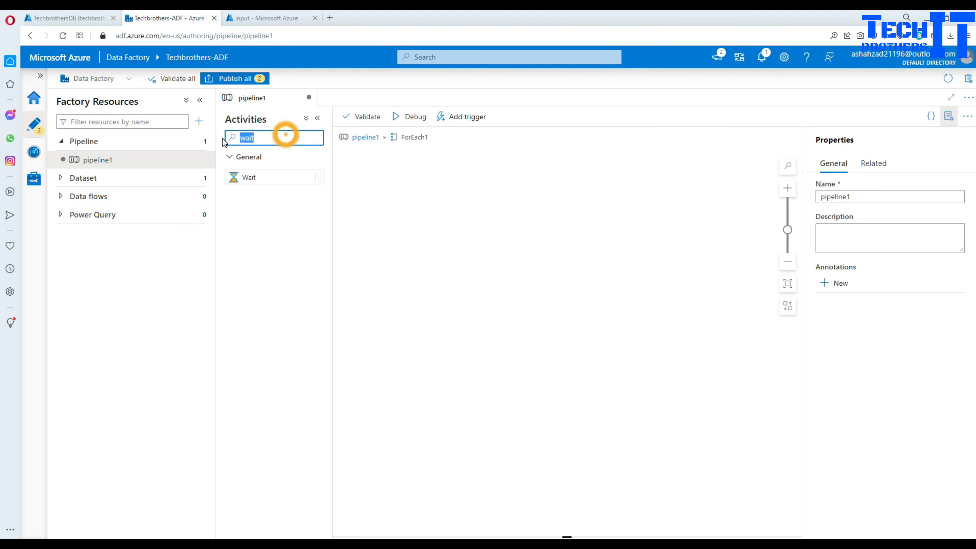
pyautogui.press('BackSpace')
pyautogui.write('web')
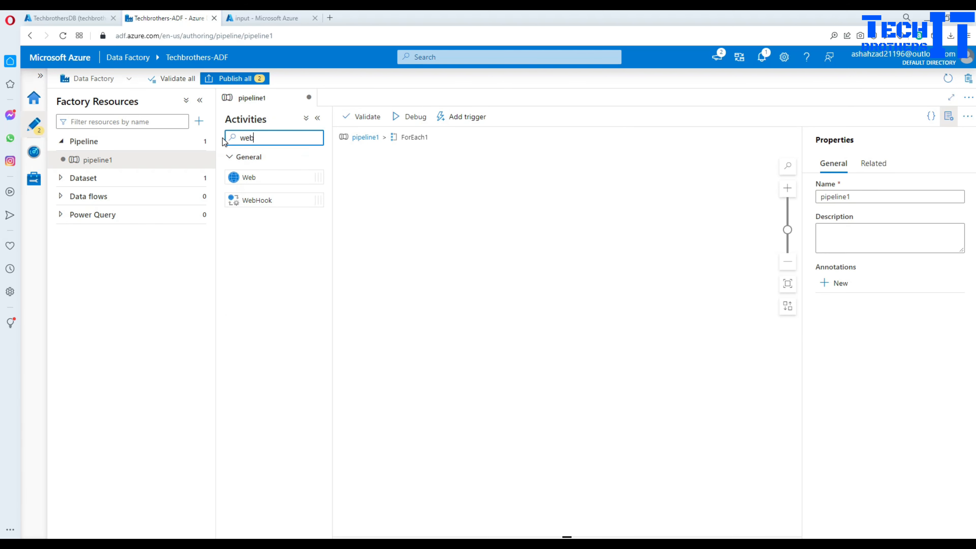
pyautogui.moveTo(257, 177); pyautogui.dragTo(444, 223)
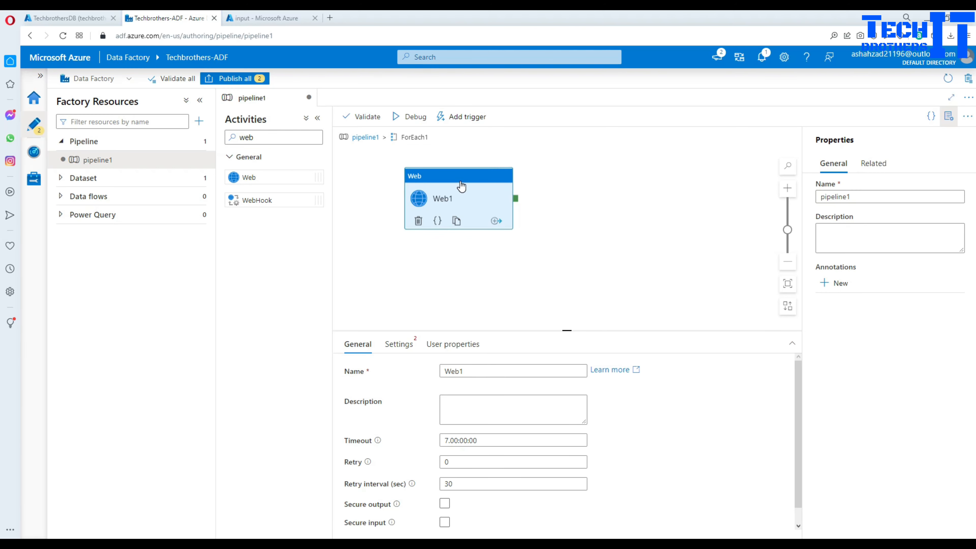
pyautogui.moveTo(460, 178); pyautogui.dragTo(552, 192)
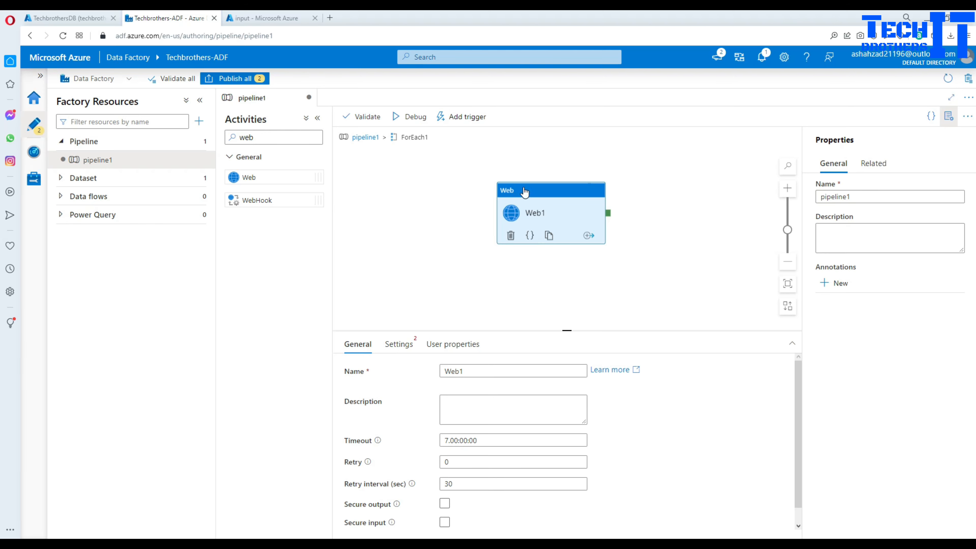
pyautogui.moveTo(525, 192); pyautogui.dragTo(593, 203)
pyautogui.click(582, 277)
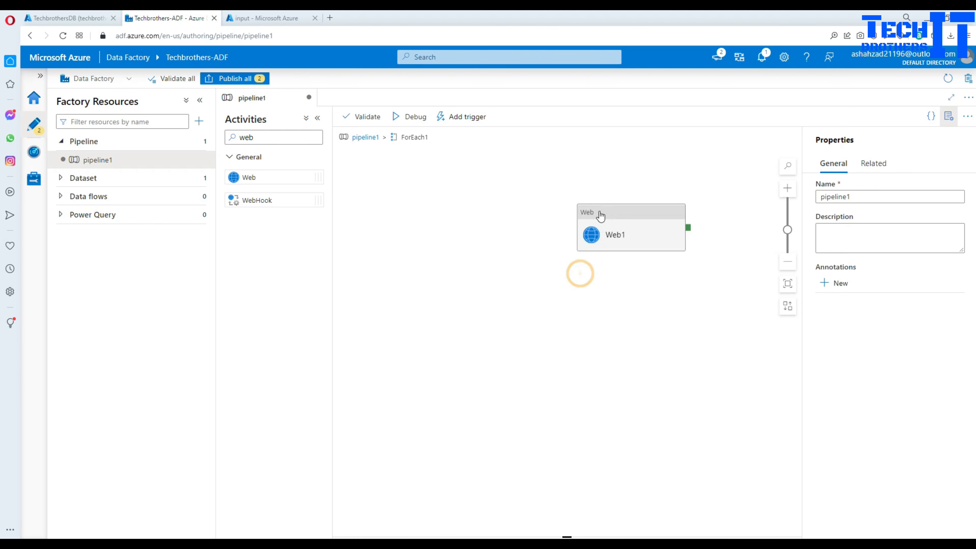
pyautogui.click(600, 217)
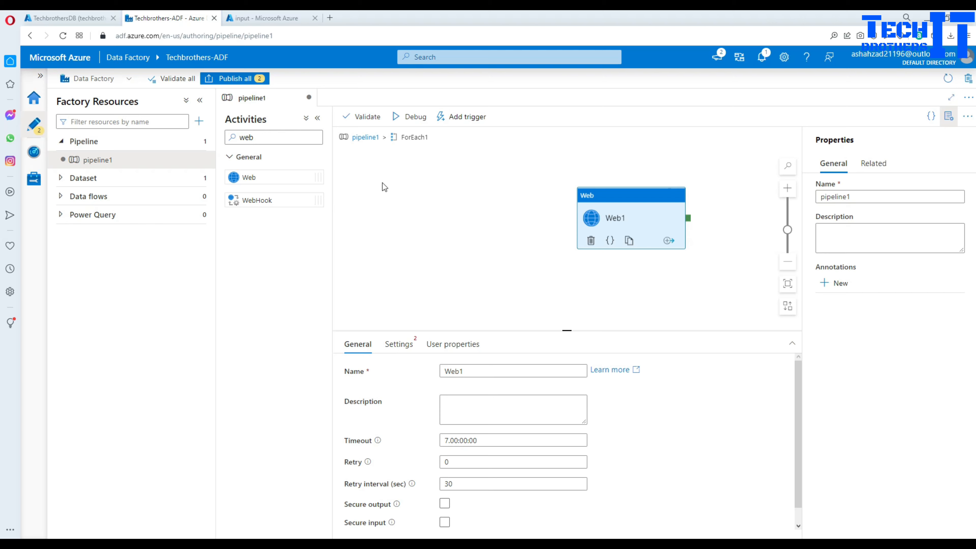
# - Add a Set variable activity before Web1, linked to it on success
pyautogui.doubleClick(248, 137)
pyautogui.press('BackSpace')
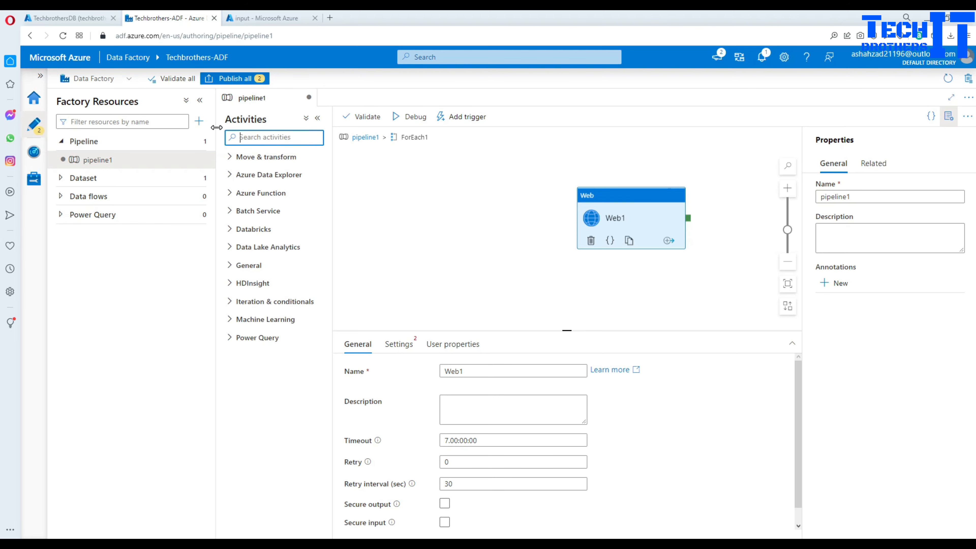
pyautogui.write('set')
pyautogui.moveTo(275, 176); pyautogui.dragTo(458, 196)
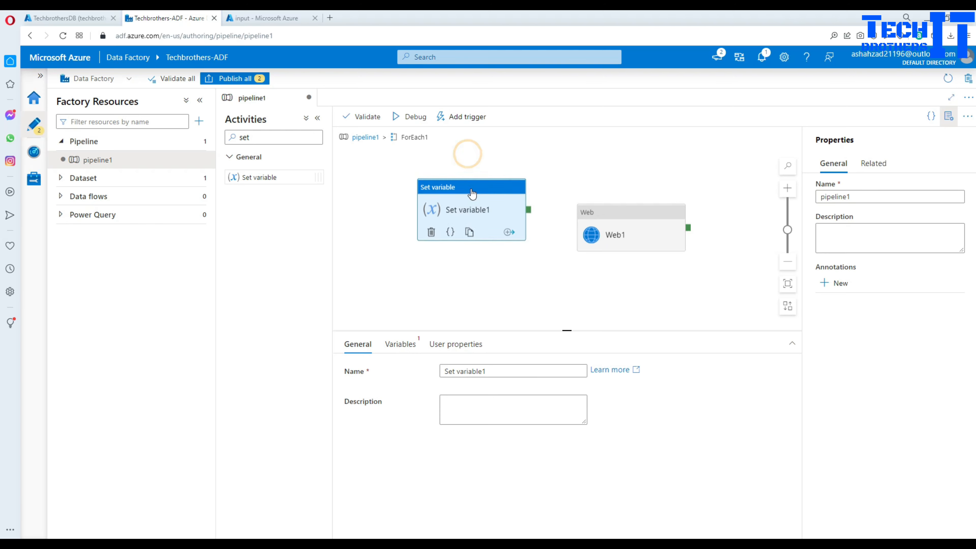
pyautogui.moveTo(528, 216); pyautogui.dragTo(600, 221)
pyautogui.click(471, 214)
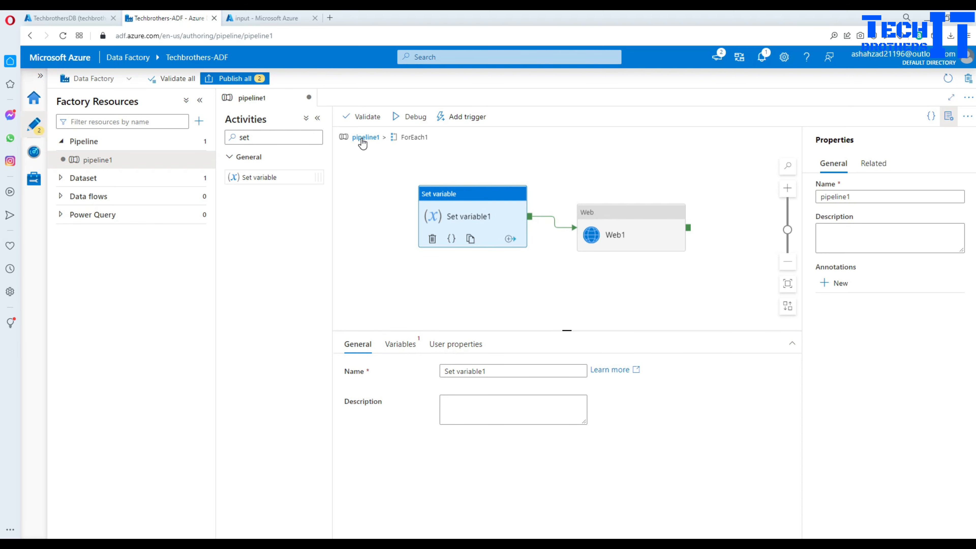
# - Create a pipeline variable named storageurl
pyautogui.click(365, 138)
pyautogui.click(581, 180)
pyautogui.click(438, 283)
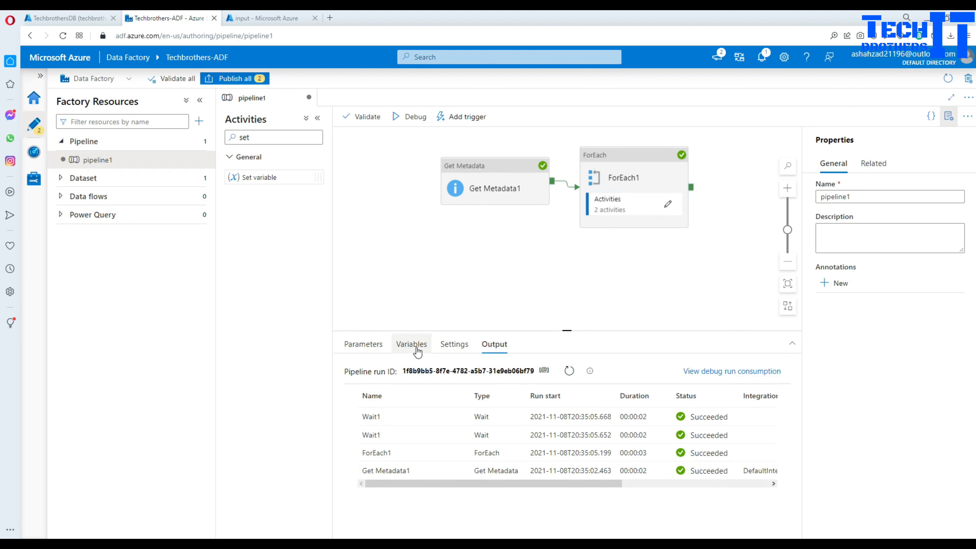
pyautogui.click(412, 344)
pyautogui.click(364, 370)
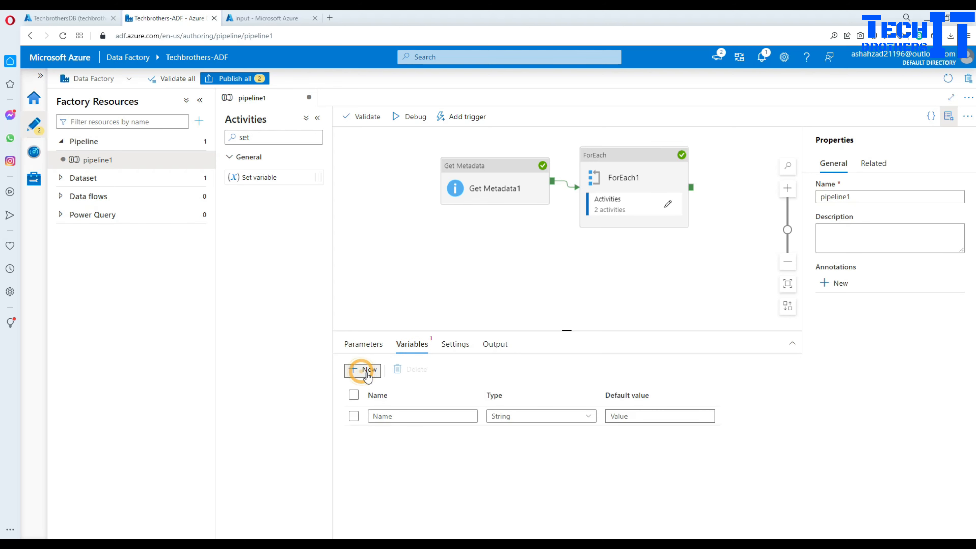
pyautogui.click(404, 415)
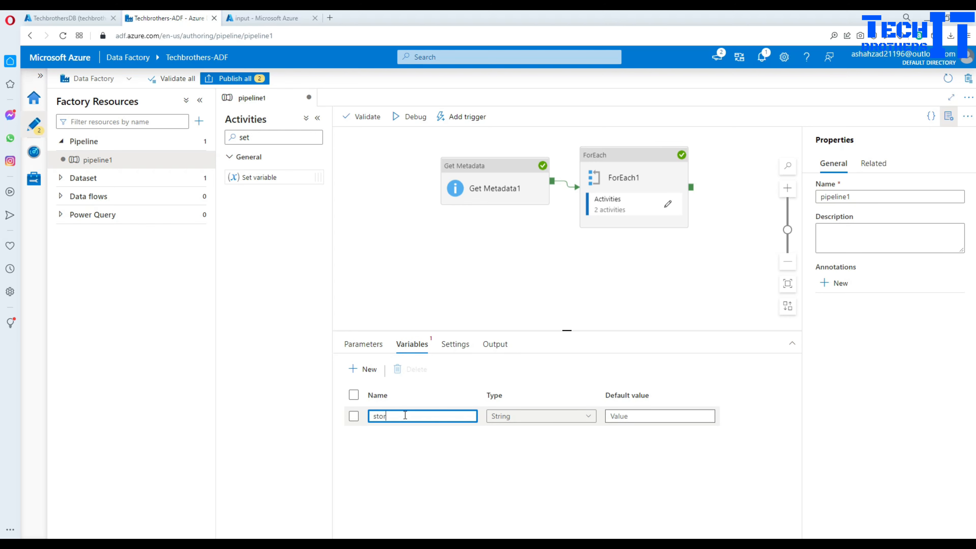
pyautogui.write('storageurl')
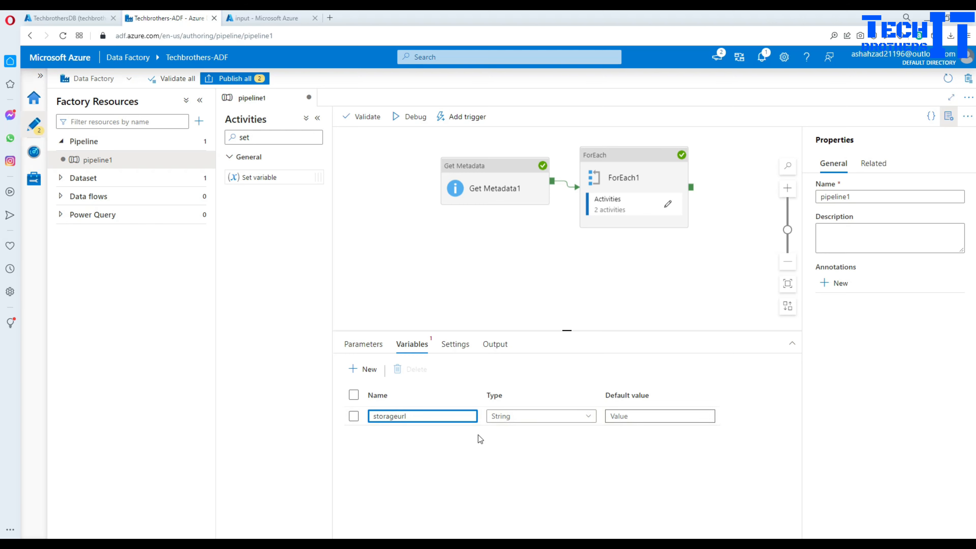
pyautogui.click(540, 236)
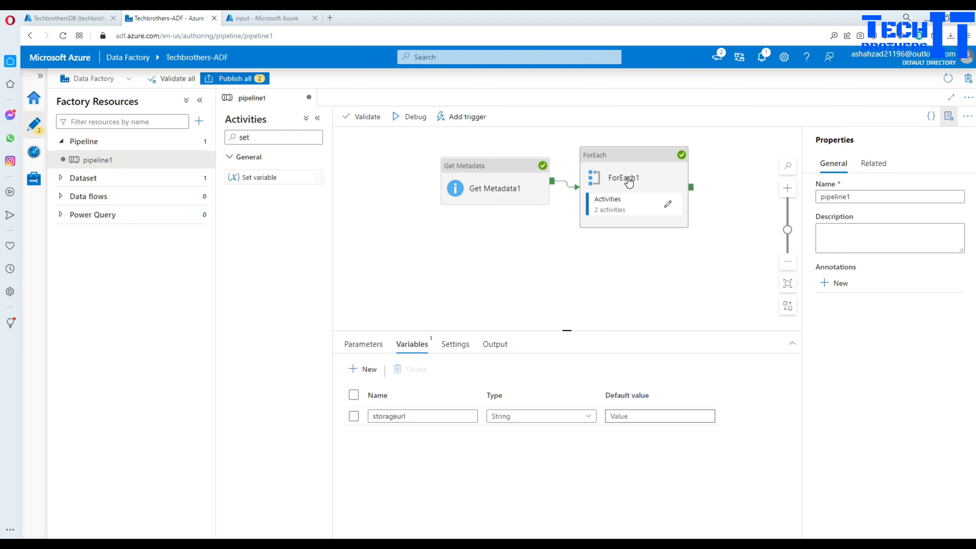
# - Make Set variable1 assign storageurl, then bring up the Notepad++ blob URL notes
pyautogui.click(630, 179)
pyautogui.click(668, 204)
pyautogui.click(452, 171)
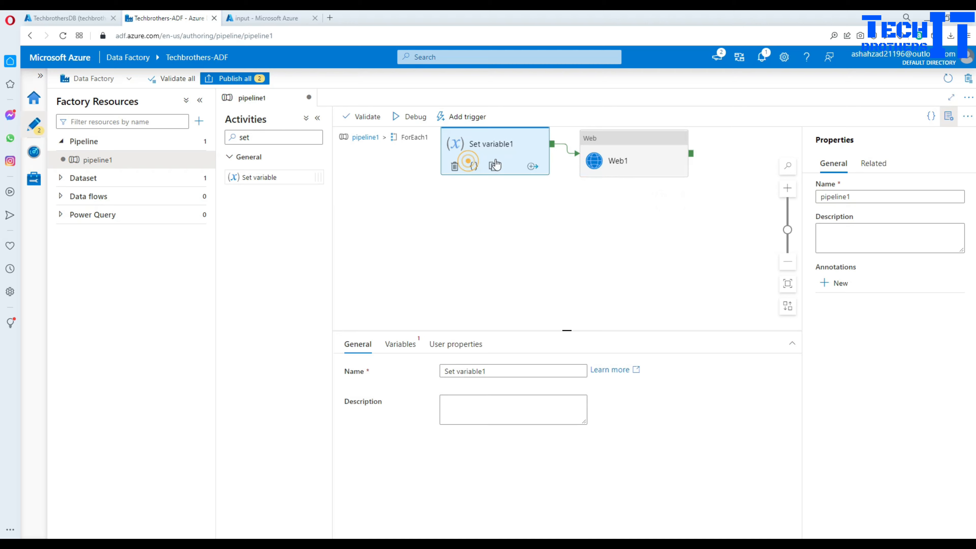
pyautogui.click(400, 344)
pyautogui.click(467, 372)
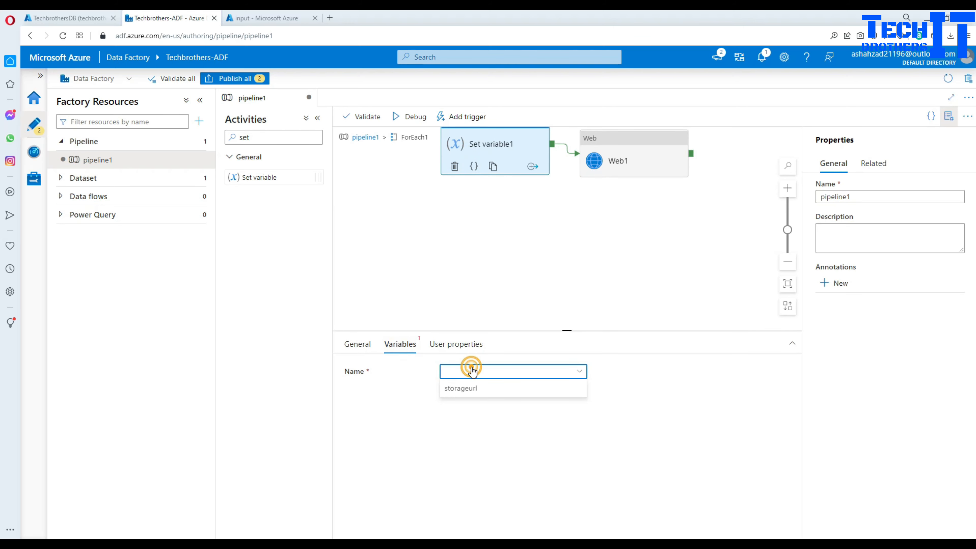
pyautogui.click(466, 390)
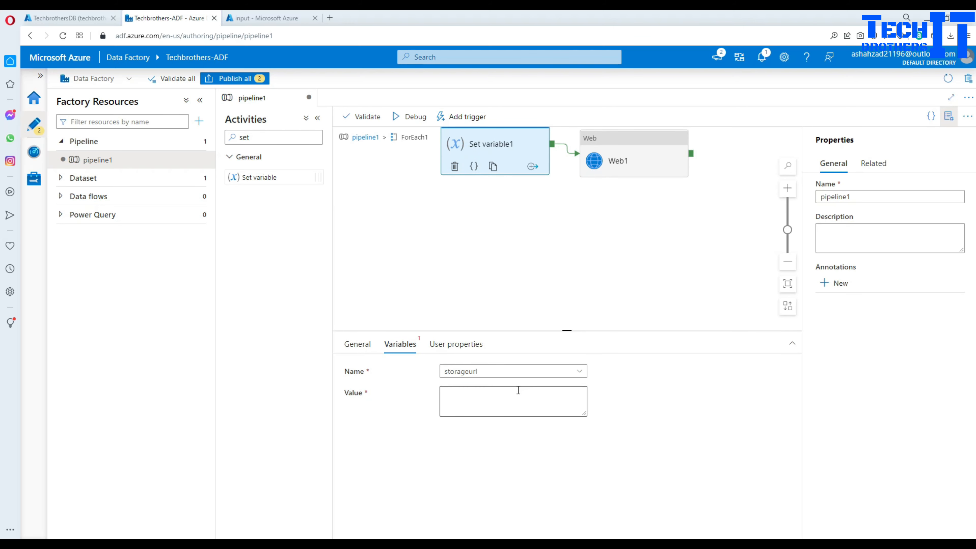
pyautogui.click(517, 393)
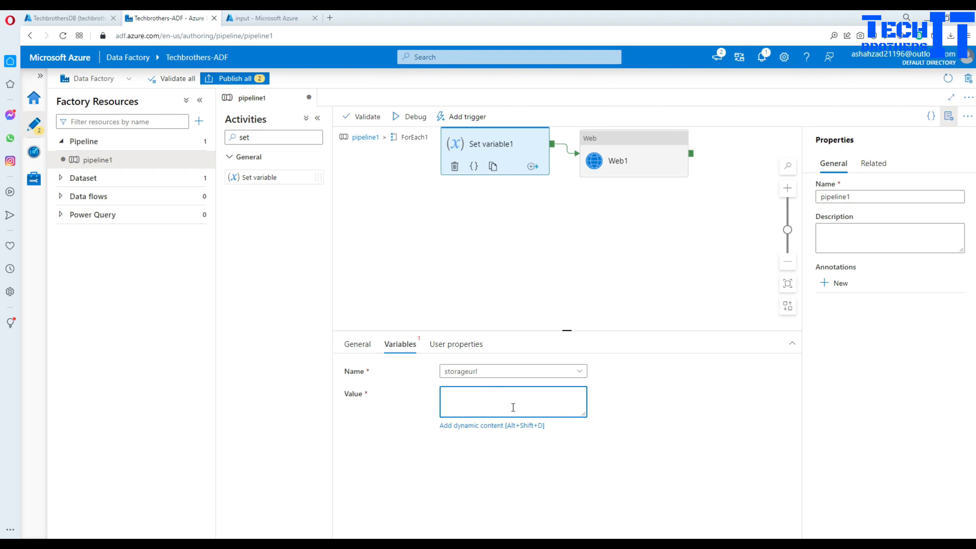
pyautogui.hotkey('alt', 'Tab')
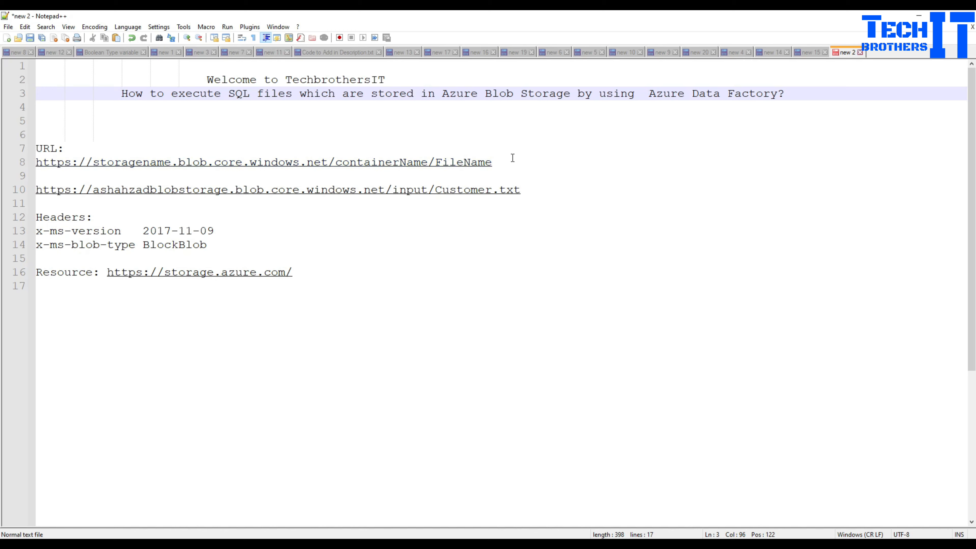
# - Remove Customer.txt from the example blob URL on line 10 in Notepad++
pyautogui.moveTo(502, 164); pyautogui.dragTo(36, 162)
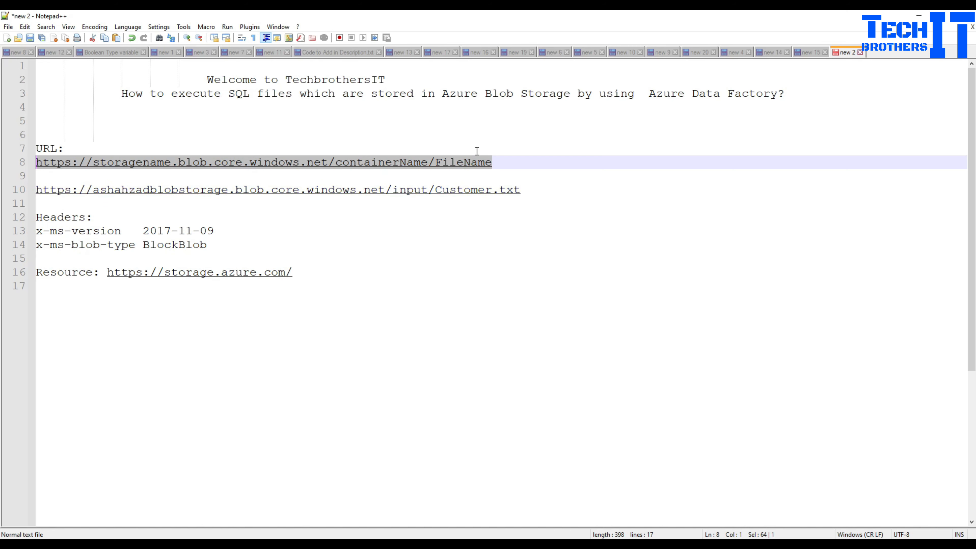
pyautogui.moveTo(530, 188); pyautogui.dragTo(436, 191)
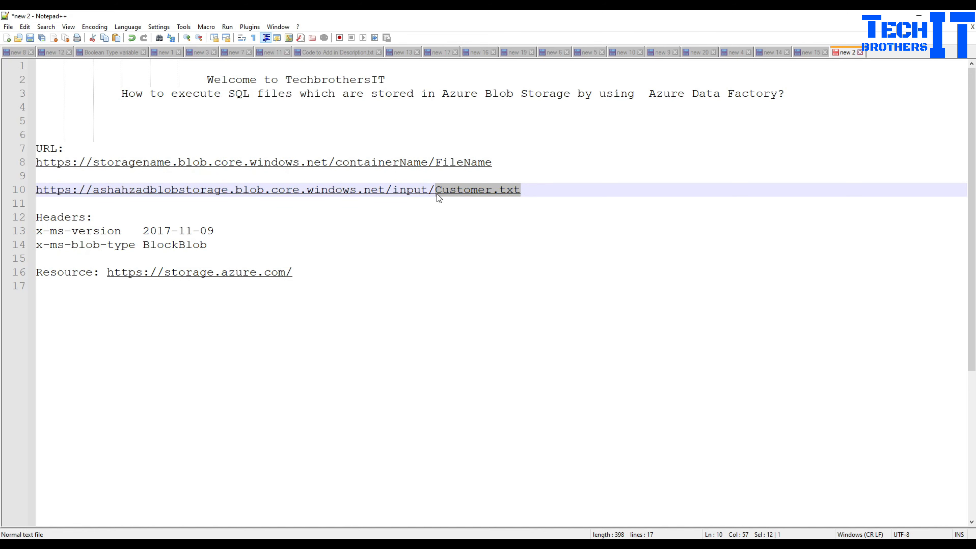
pyautogui.press('Delete')
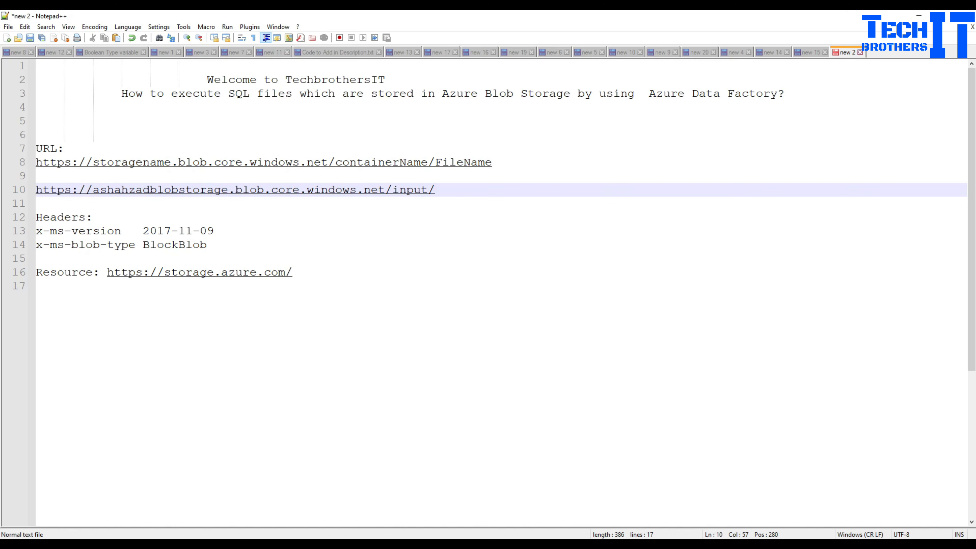
# - Copy the storage account name techbrotherstorage from the Azure portal
pyautogui.hotkey('alt', 'Tab')
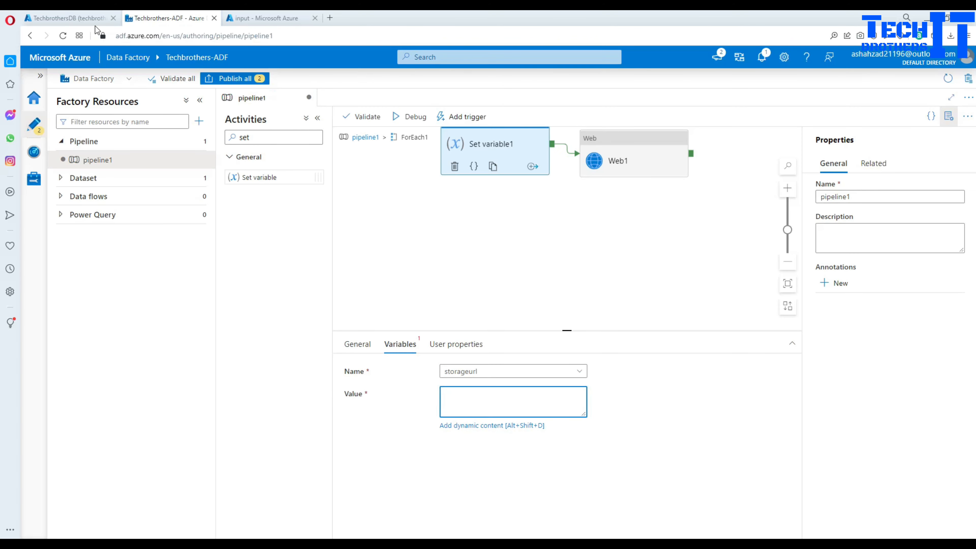
pyautogui.click(259, 18)
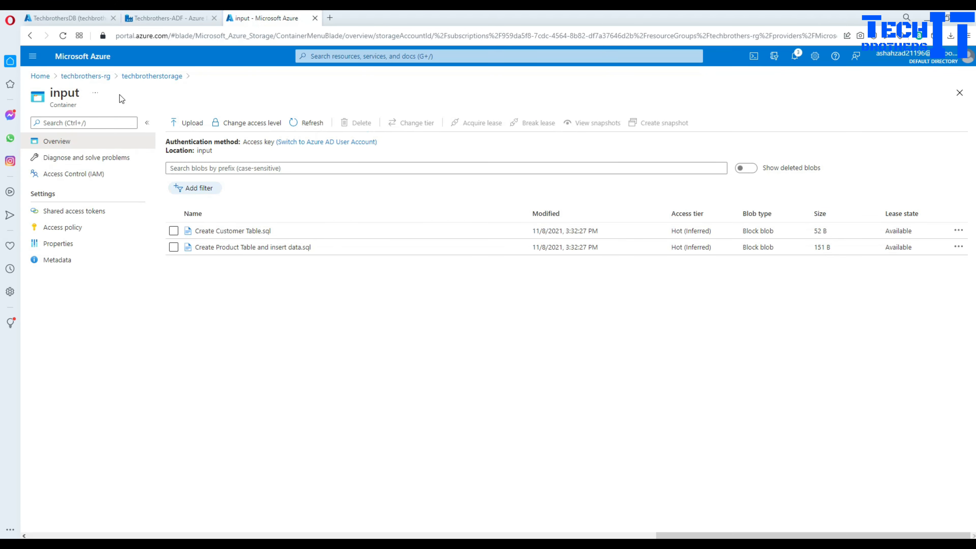
pyautogui.click(134, 76)
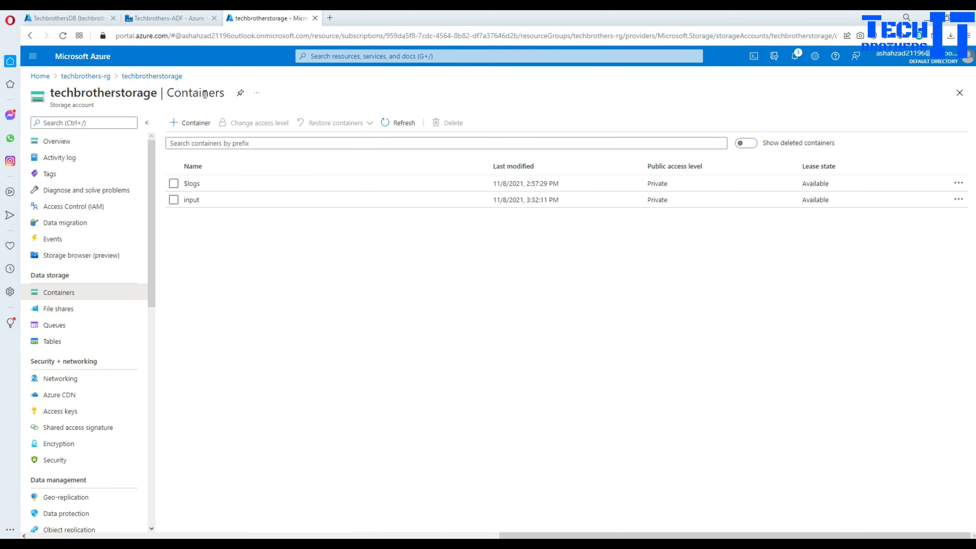
pyautogui.doubleClick(142, 89)
pyautogui.rightClick(143, 95)
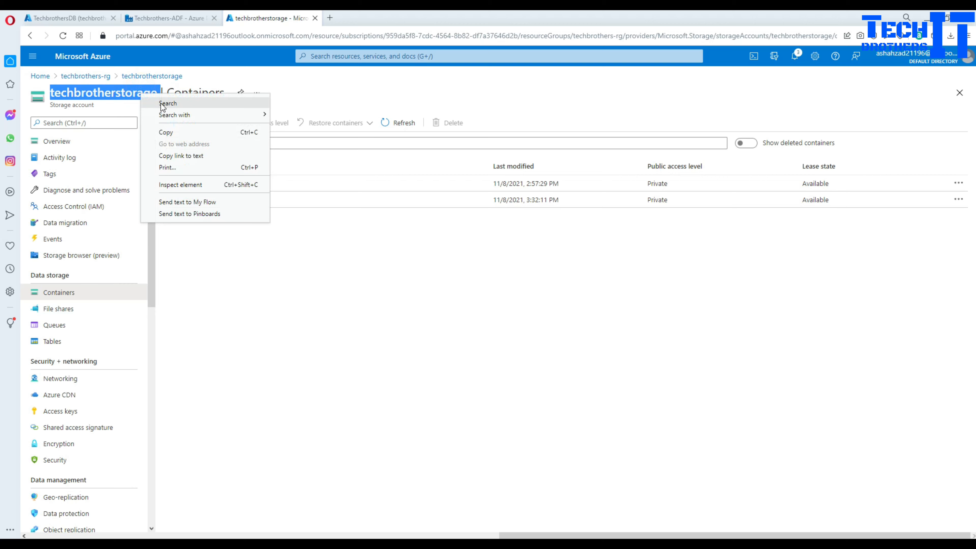
pyautogui.click(174, 136)
pyautogui.hotkey('alt', 'Tab')
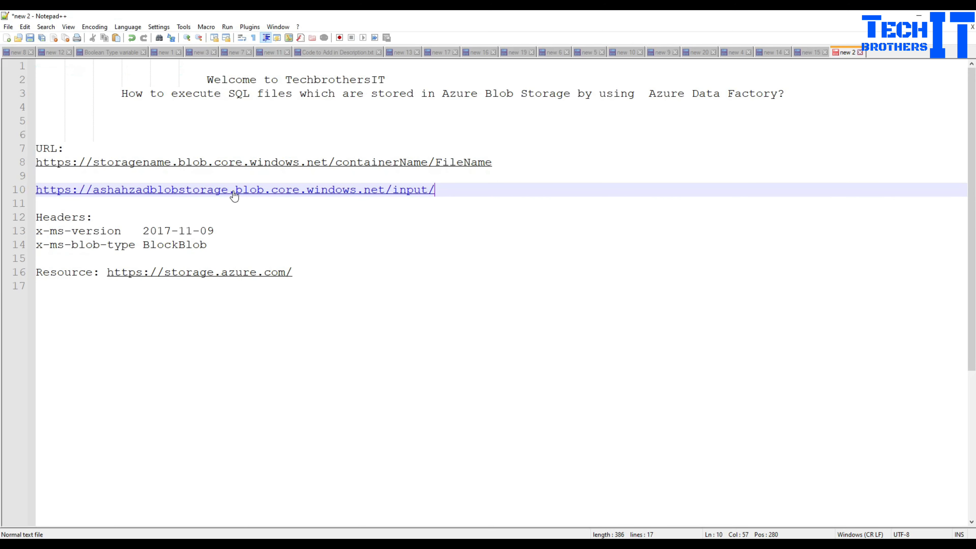
# - Put techbrotherstorage as the account name in the line 10 URL and copy that URL
pyautogui.doubleClick(229, 192)
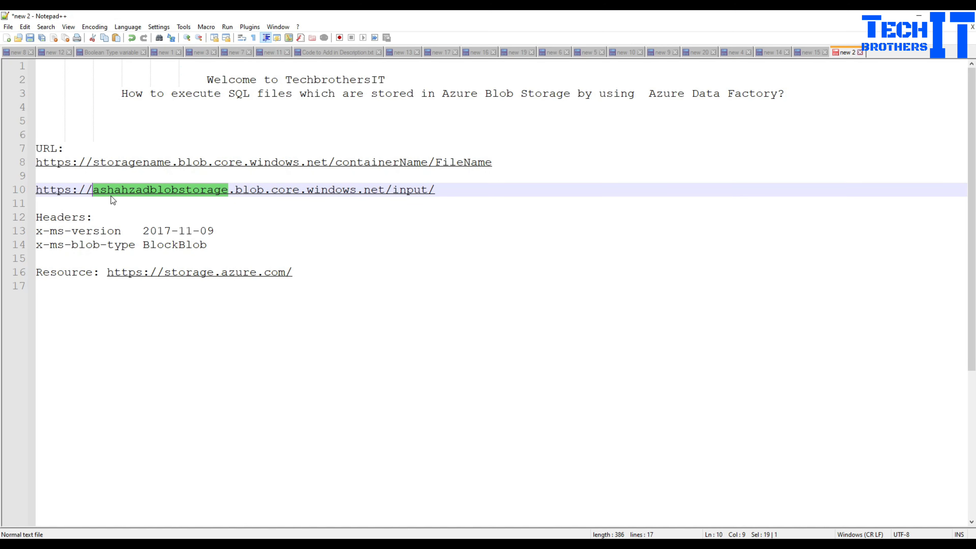
pyautogui.hotkey('ctrl', 'v')
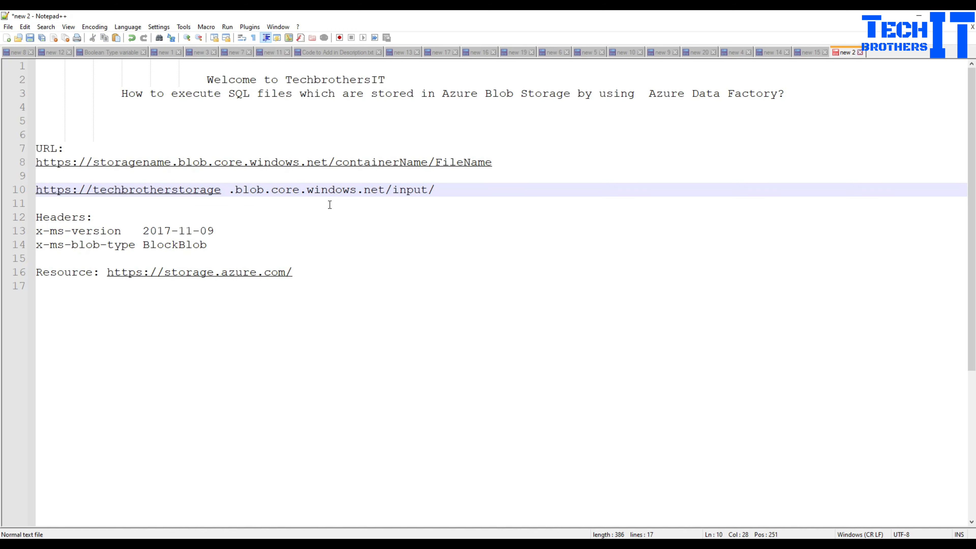
pyautogui.press('BackSpace')
pyautogui.moveTo(444, 189); pyautogui.dragTo(38, 189)
pyautogui.rightClick(38, 189)
pyautogui.click(59, 207)
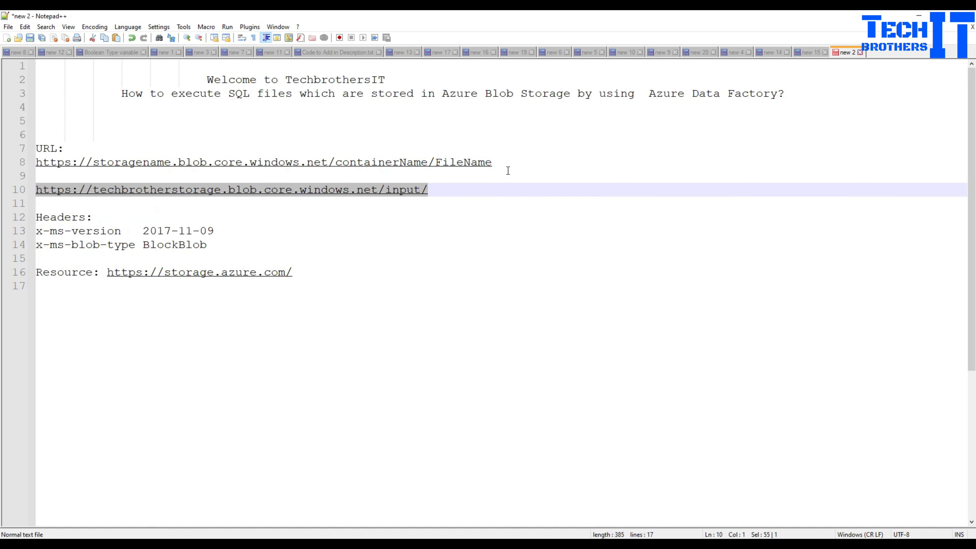
# - Append .txt after FileName in the line 8 URL template
pyautogui.click(502, 162)
pyautogui.write('.txt')
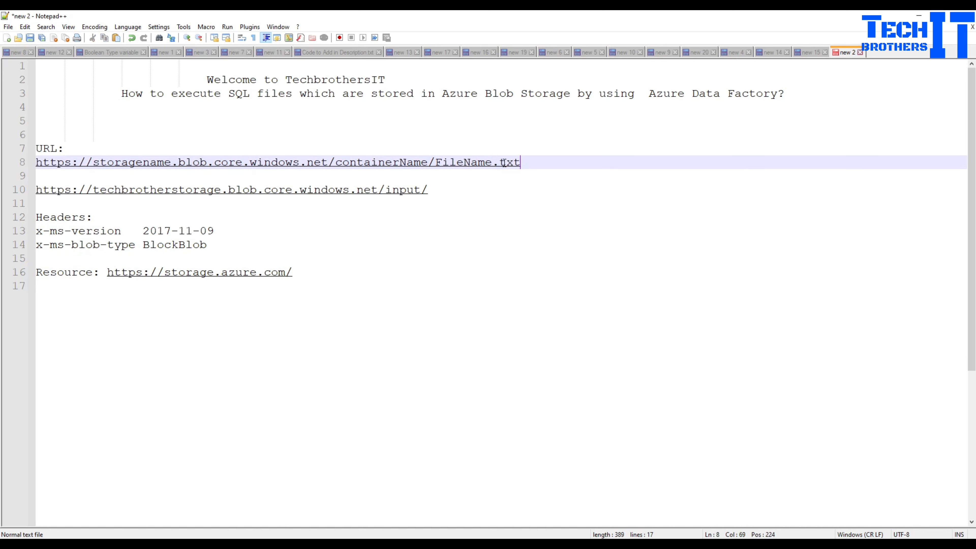
pyautogui.hotkey('alt', 'Tab')
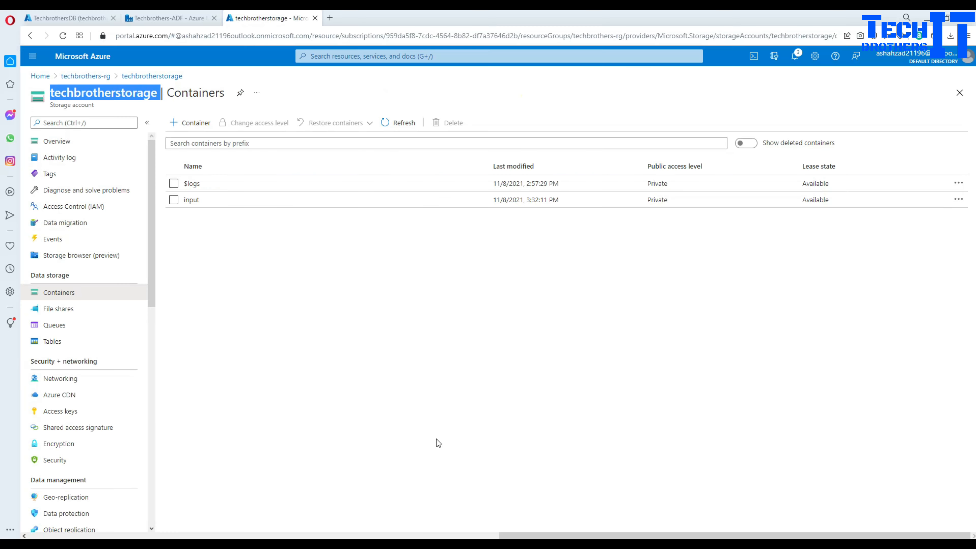
pyautogui.click(170, 15)
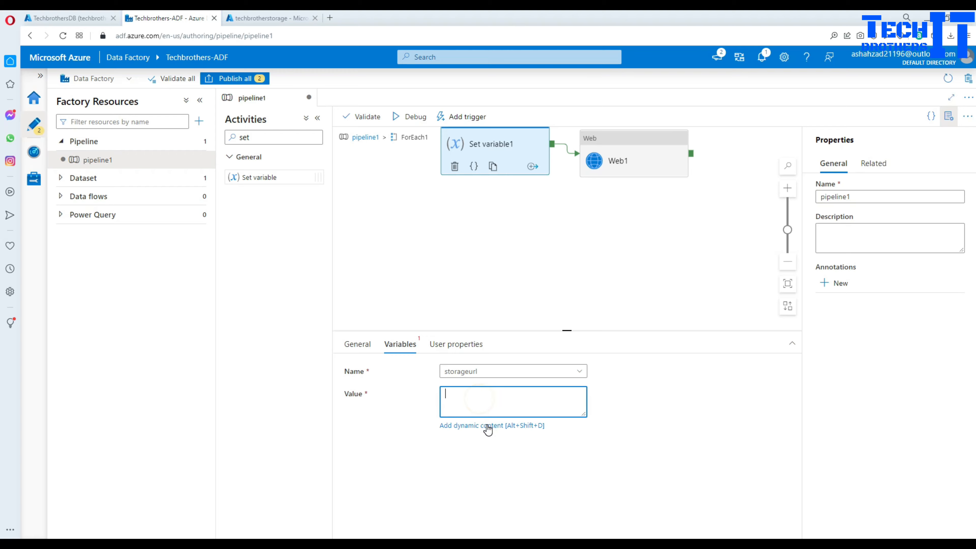
pyautogui.click(486, 424)
pyautogui.click(715, 131)
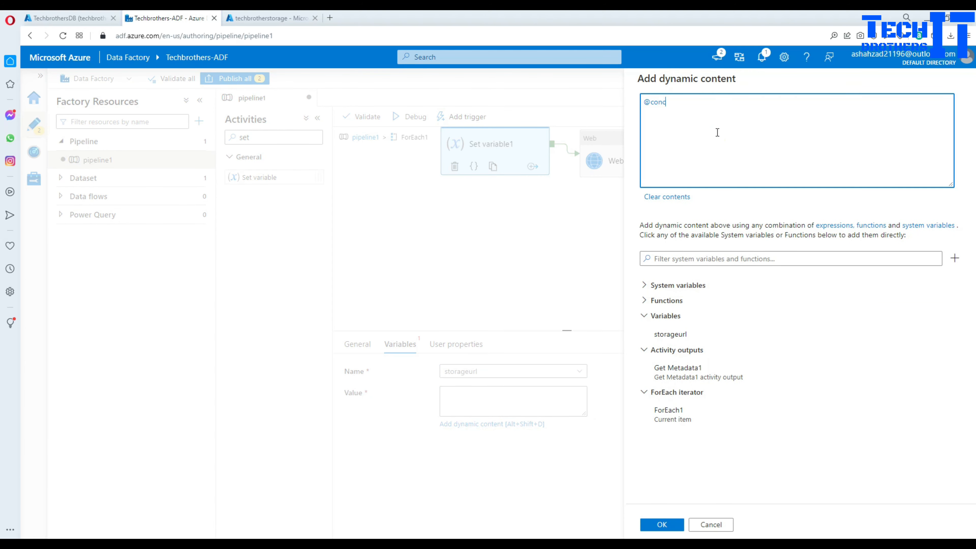
pyautogui.write('@concat(')
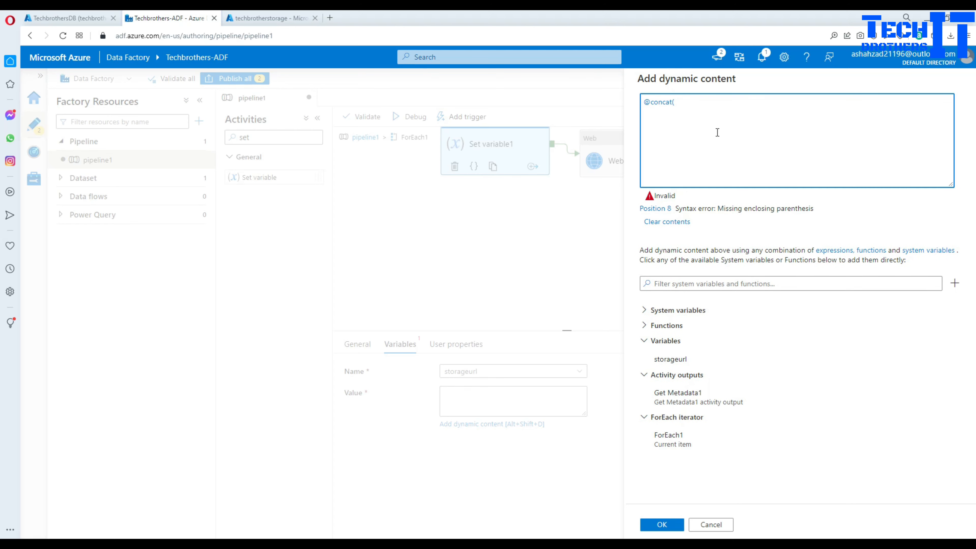
pyautogui.write("'")
pyautogui.hotkey('ctrl', 'v')
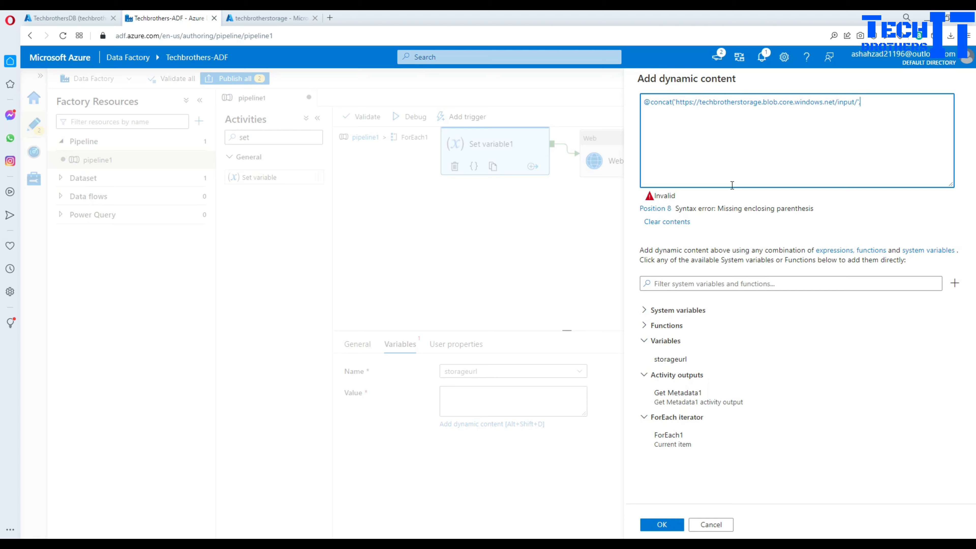
pyautogui.click(682, 445)
pyautogui.write('.name)')
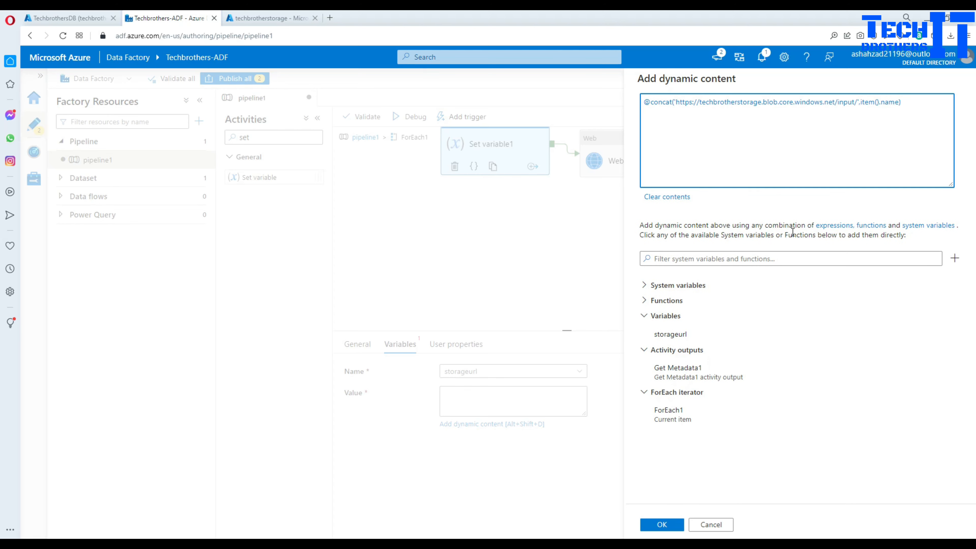
pyautogui.moveTo(919, 105); pyautogui.dragTo(648, 103)
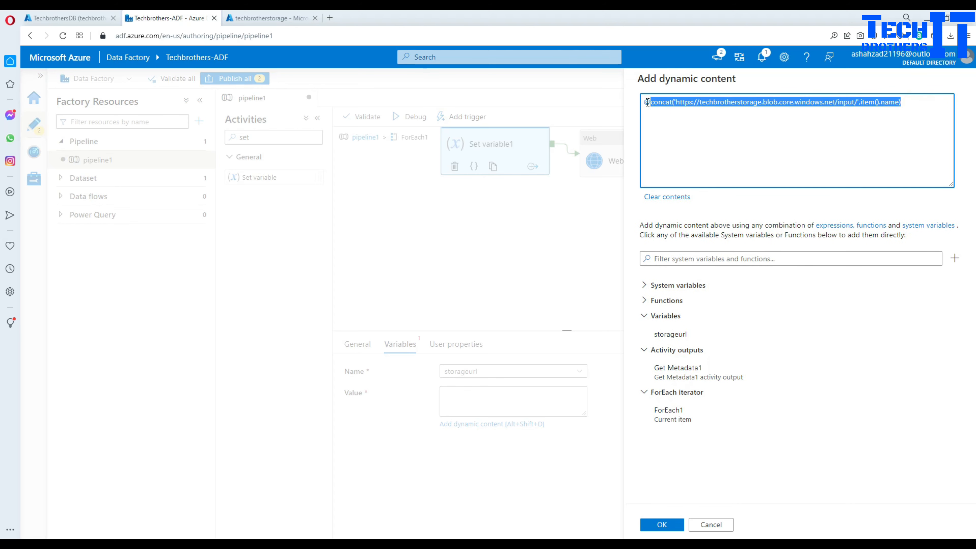
pyautogui.rightClick(661, 107)
pyautogui.click(697, 139)
pyautogui.hotkey('alt', 'Tab')
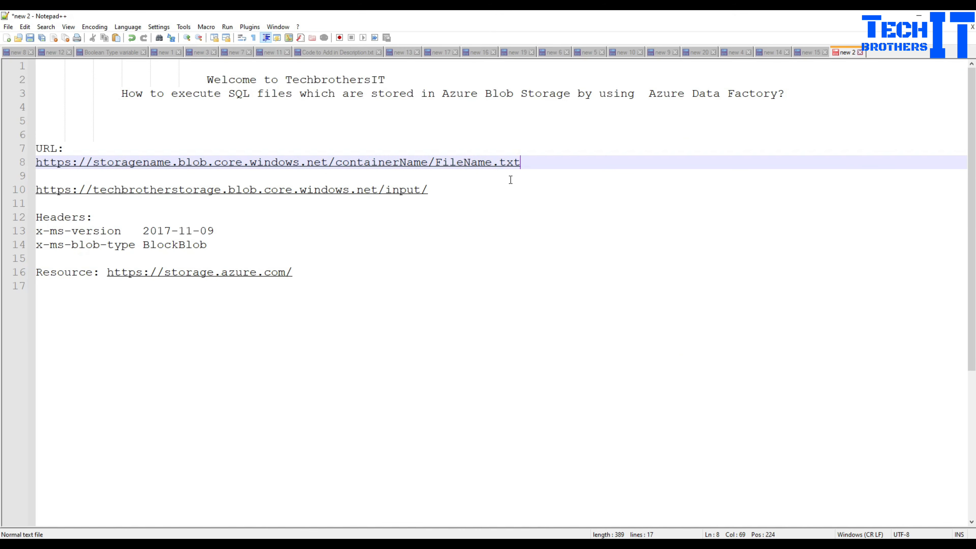
pyautogui.click(453, 187)
pyautogui.press('Return')
pyautogui.hotkey('ctrl', 'v')
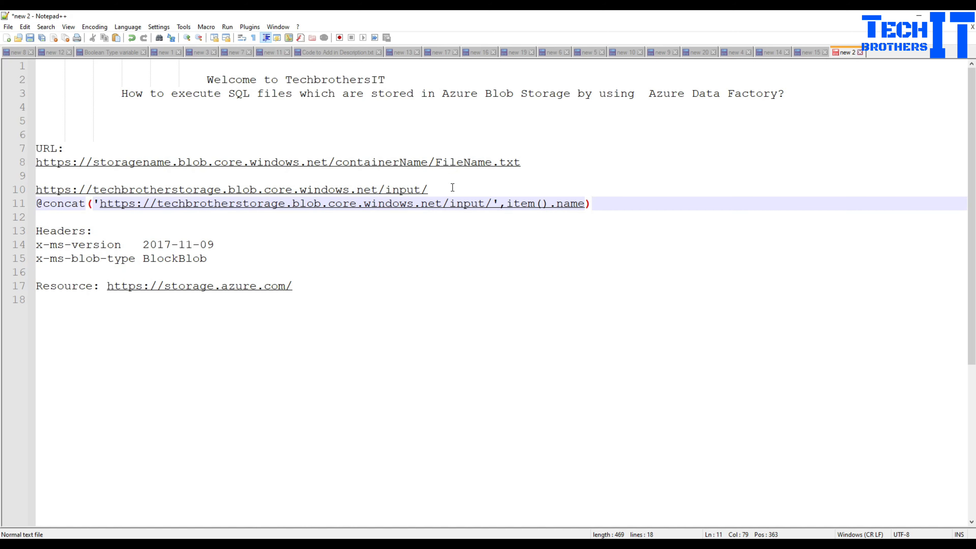
pyautogui.scroll(1, 383, 250)
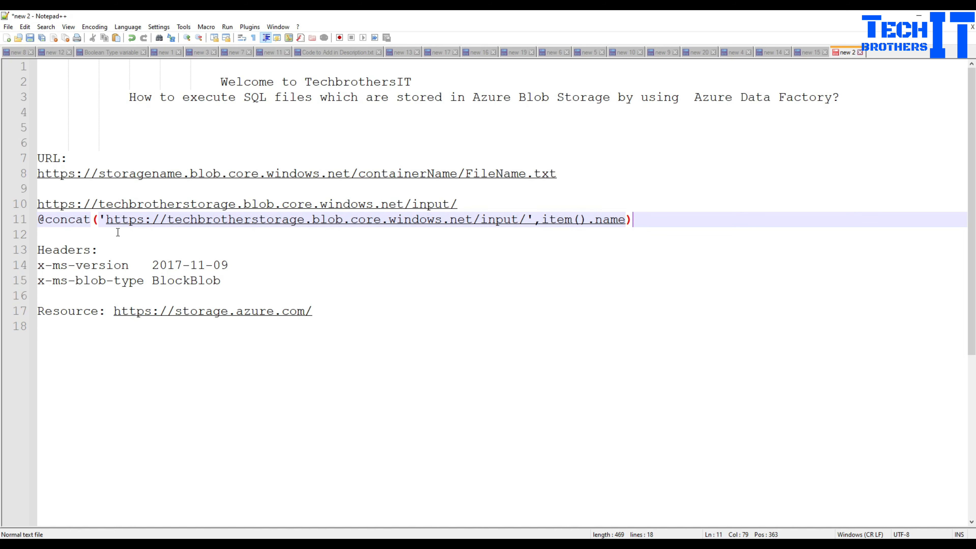
pyautogui.scroll(-1, 423, 264)
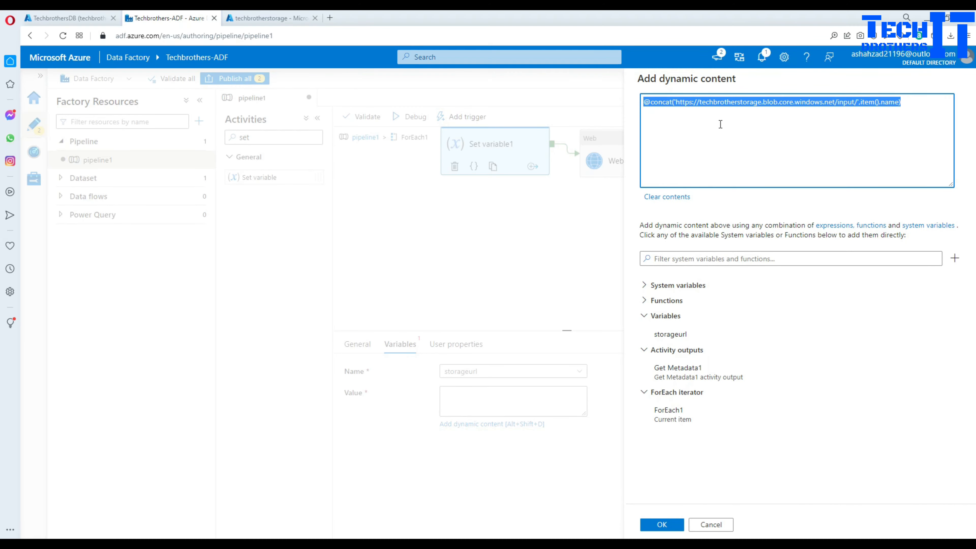
pyautogui.click(721, 124)
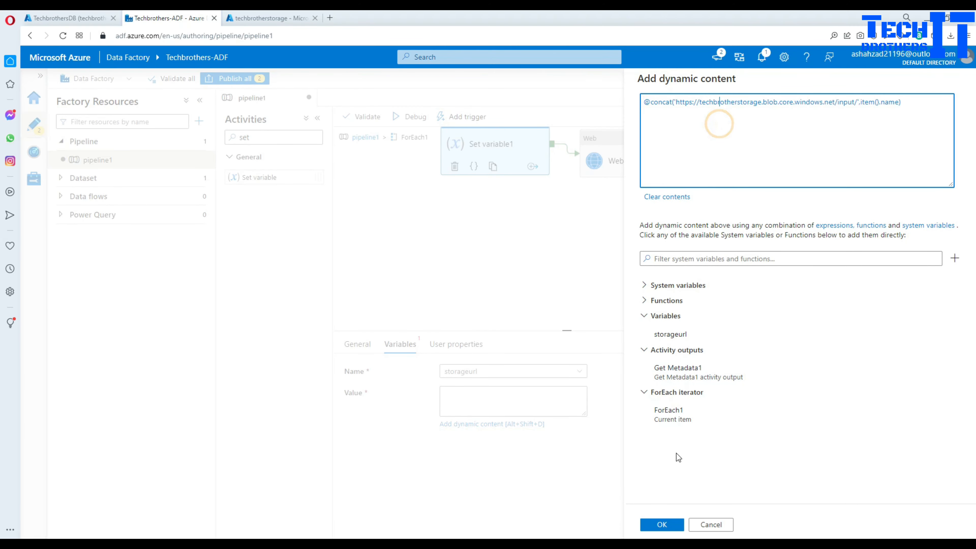
# - Save the storageurl value and insert the storageurl variable into Web1's URL
pyautogui.click(666, 524)
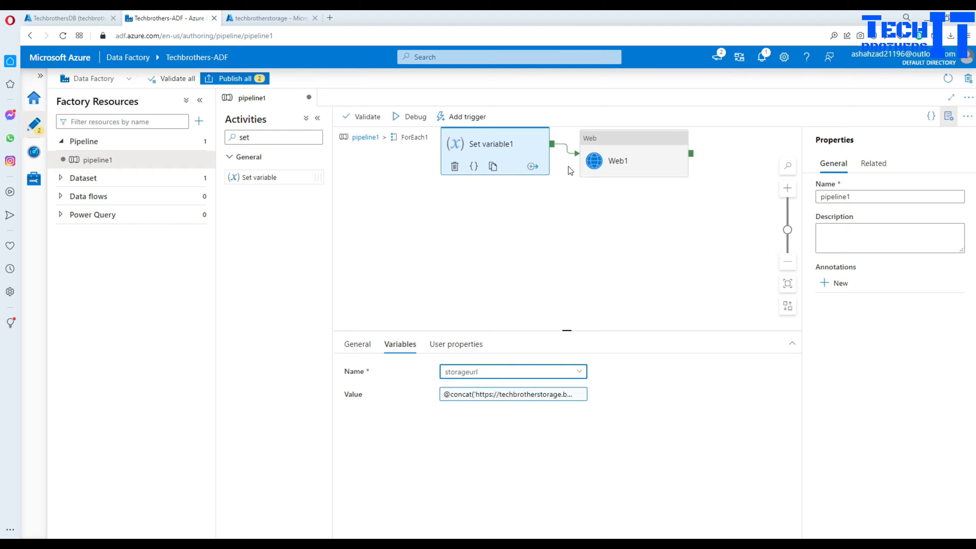
pyautogui.click(647, 142)
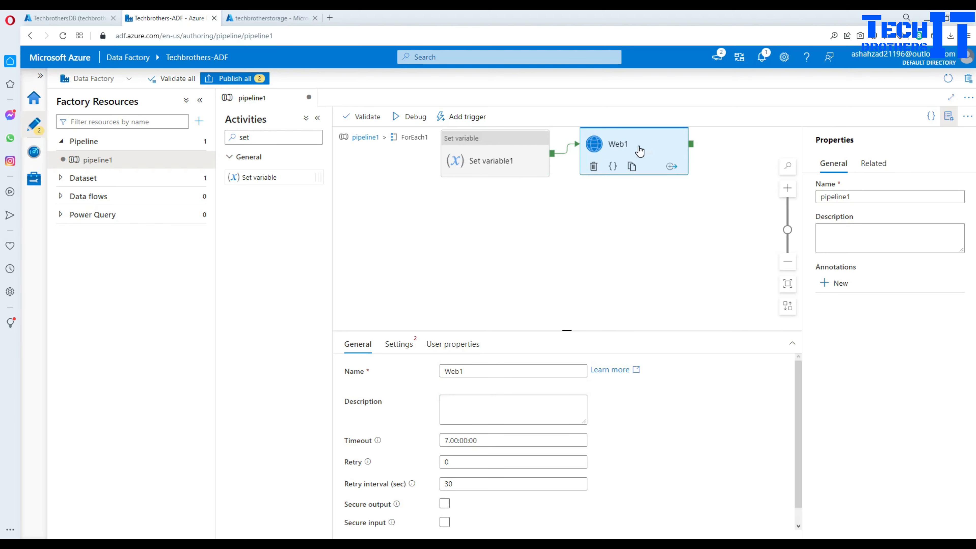
pyautogui.click(400, 344)
pyautogui.click(464, 371)
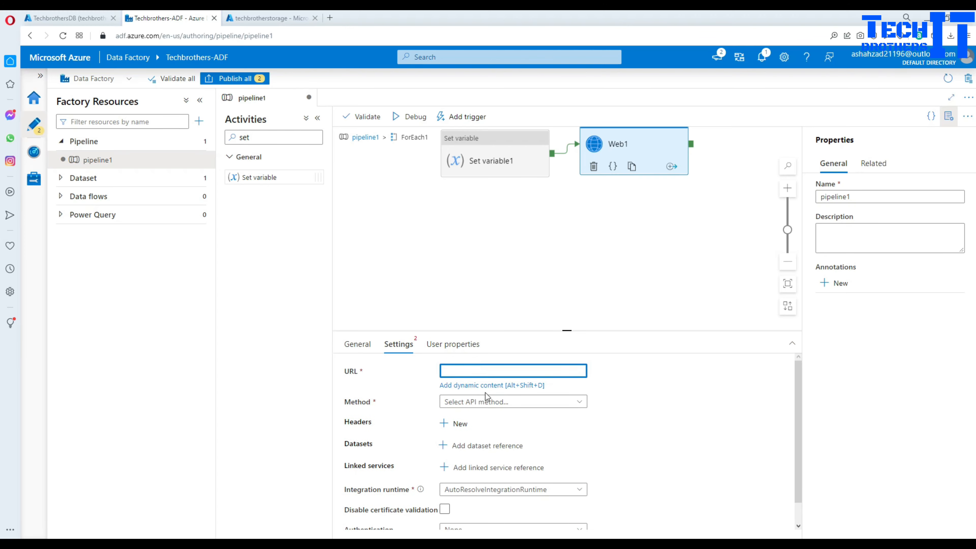
pyautogui.click(485, 385)
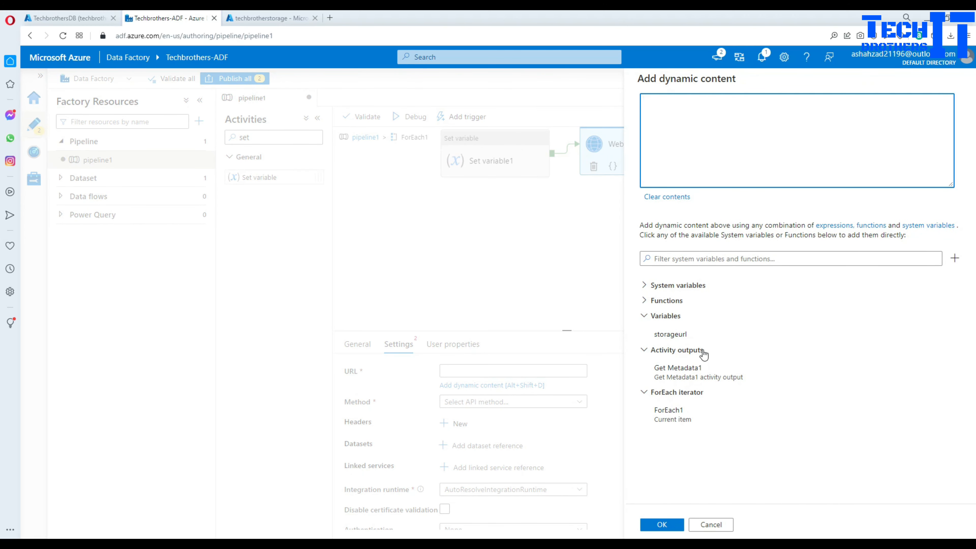
pyautogui.click(676, 334)
pyautogui.click(660, 524)
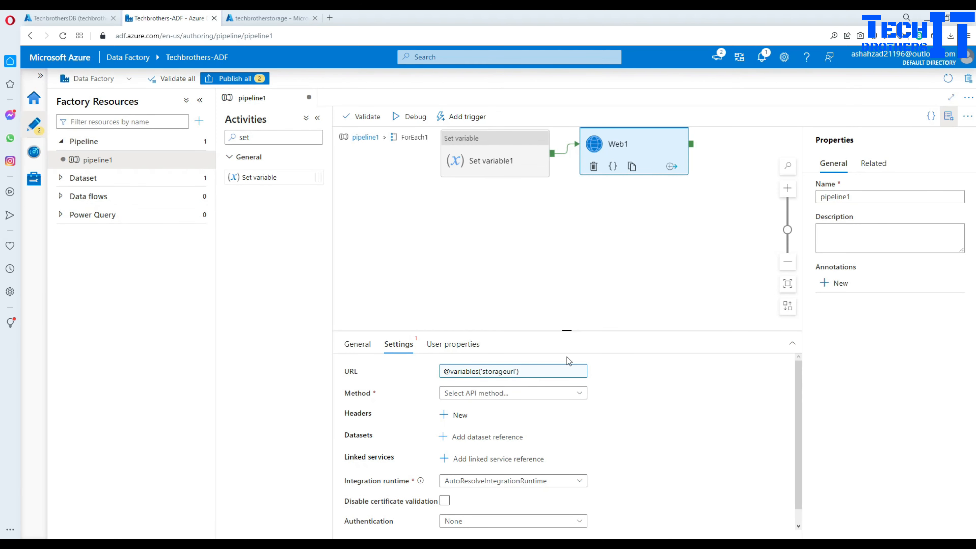
pyautogui.click(457, 392)
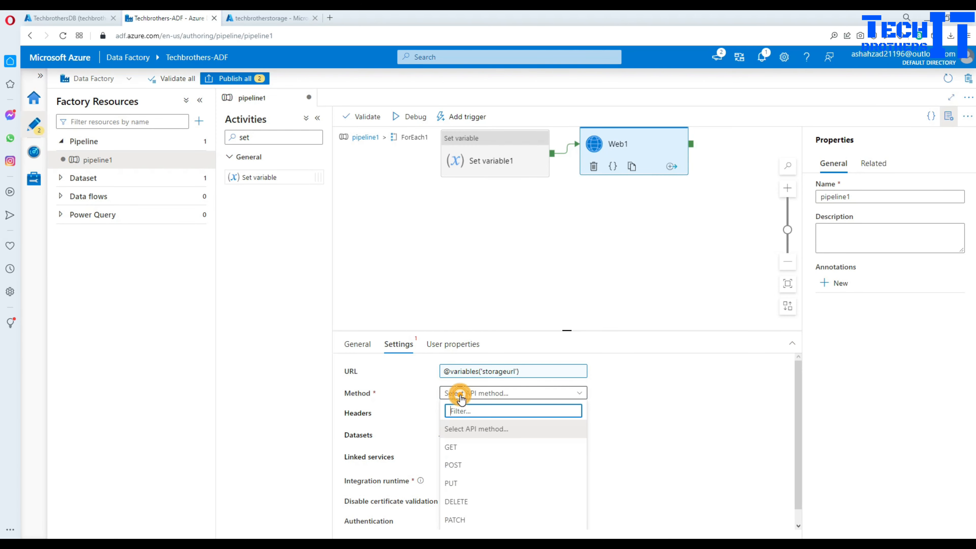
pyautogui.click(456, 455)
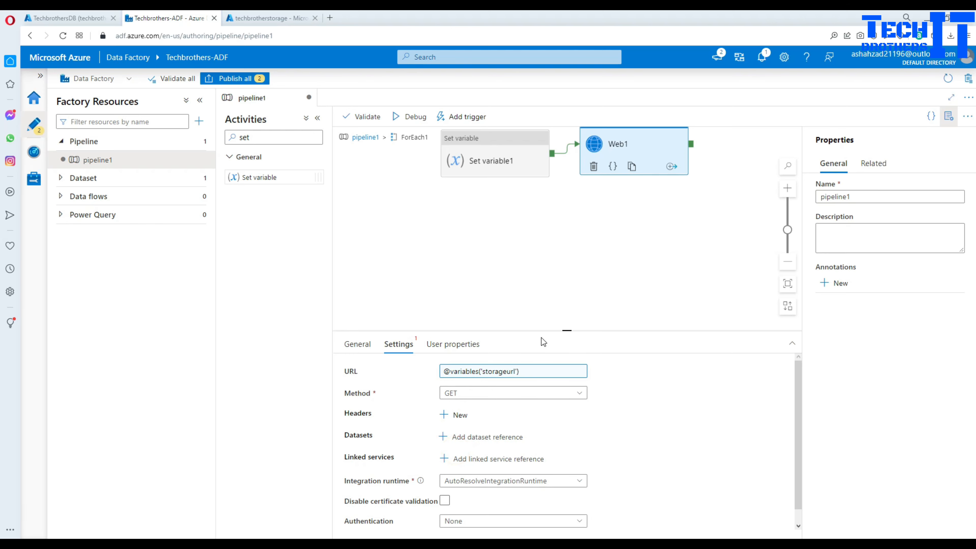
pyautogui.moveTo(542, 331); pyautogui.dragTo(535, 261)
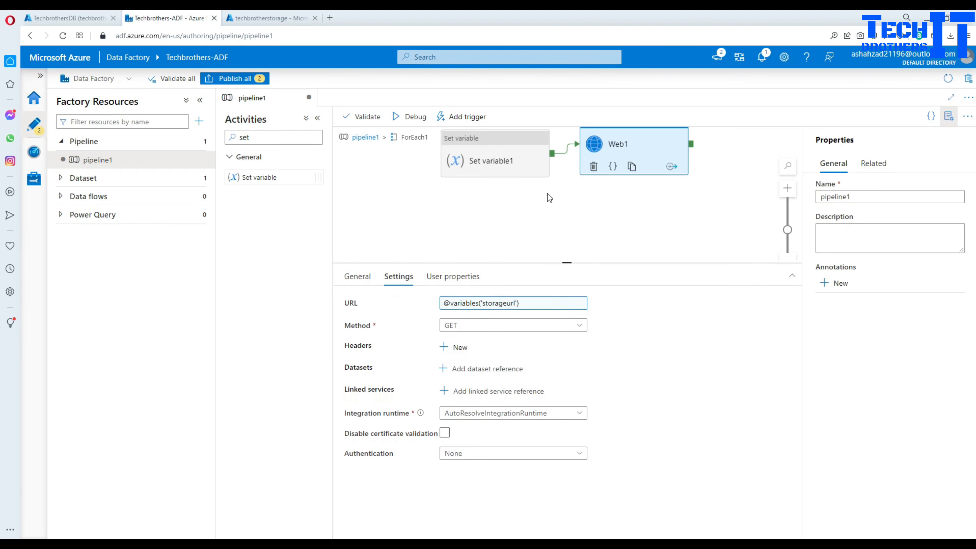
pyautogui.write("')")
# - Add a Web1 request header named x-ms-version, copied from the notes
pyautogui.click(444, 350)
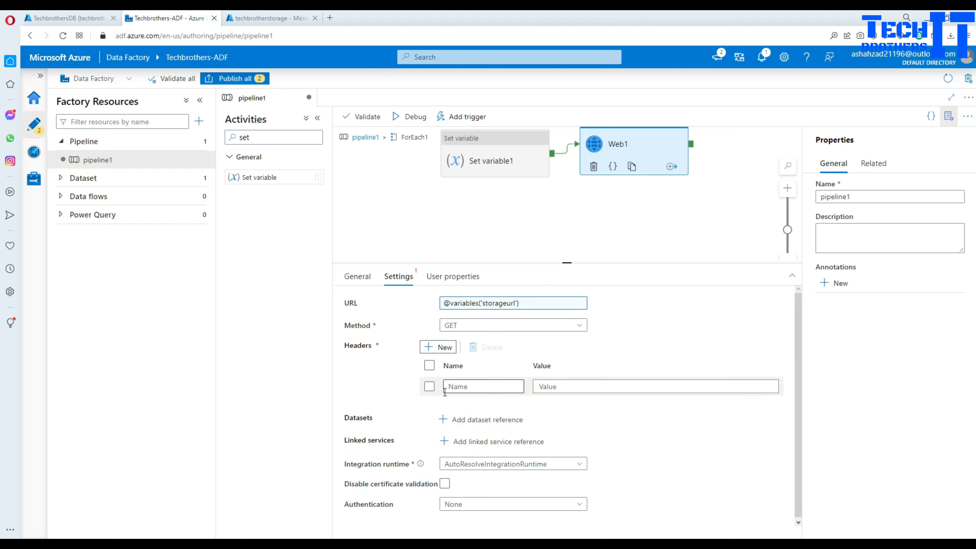
pyautogui.click(482, 386)
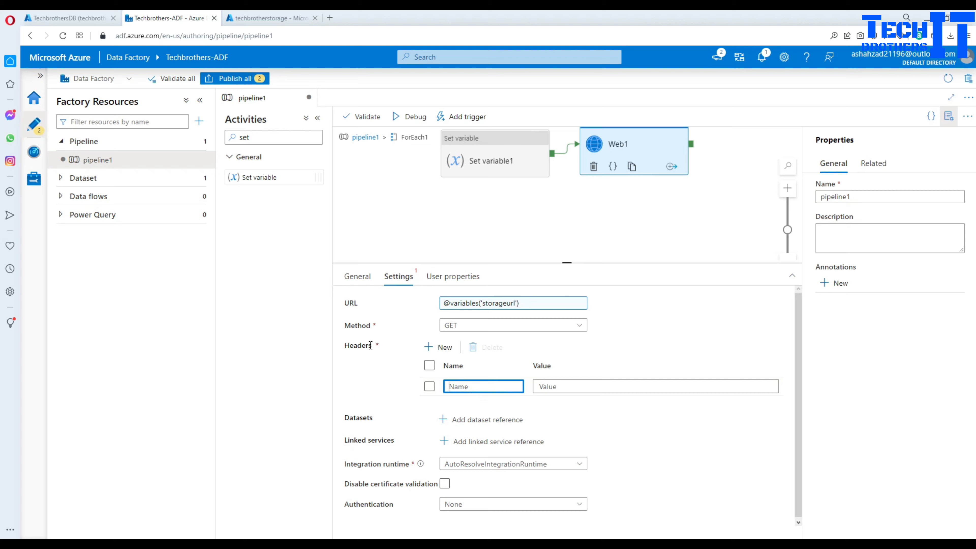
pyautogui.hotkey('alt', 'Tab')
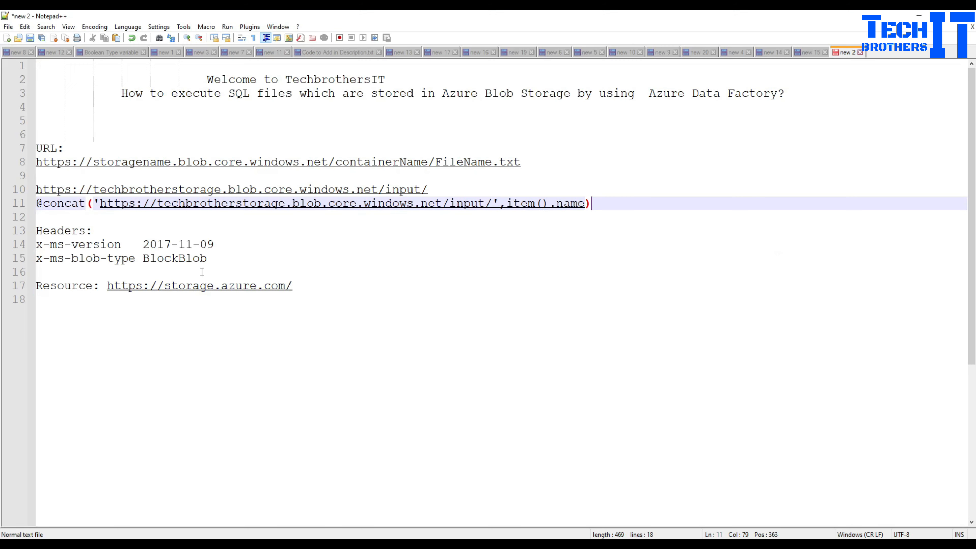
pyautogui.click(74, 232)
pyautogui.moveTo(128, 245); pyautogui.dragTo(37, 244)
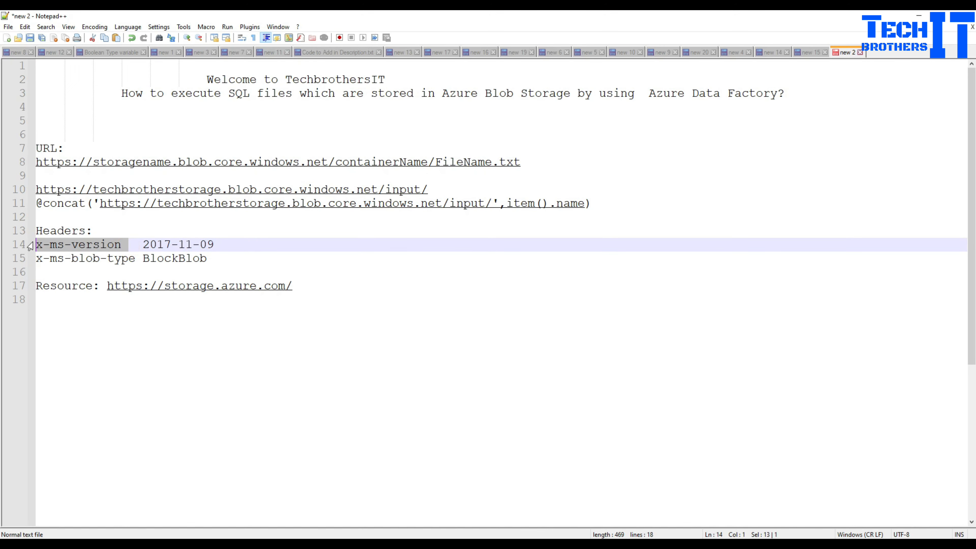
pyautogui.rightClick(50, 241)
pyautogui.click(71, 257)
pyautogui.hotkey('alt', 'Tab')
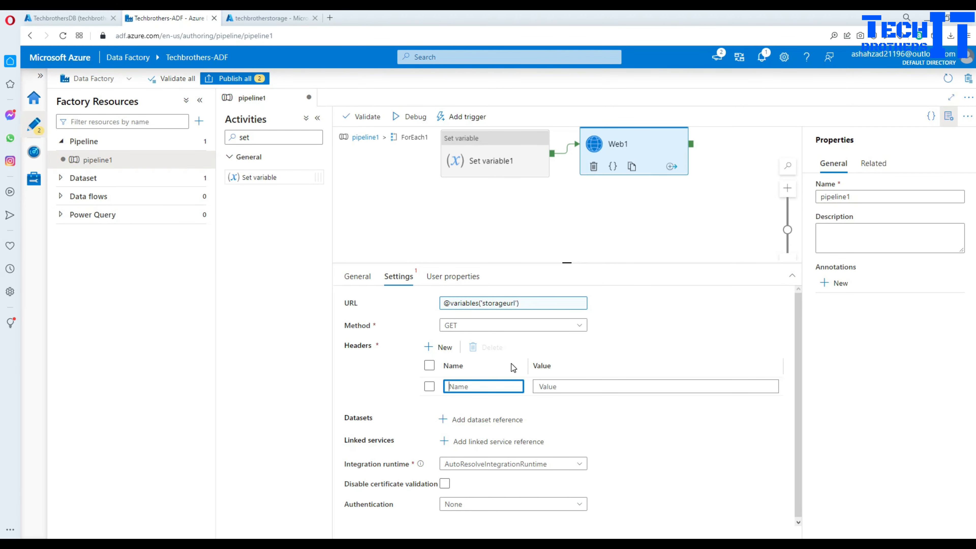
pyautogui.hotkey('ctrl', 'v')
# - Set the x-ms-version header value to 2017-11-09
pyautogui.click(538, 387)
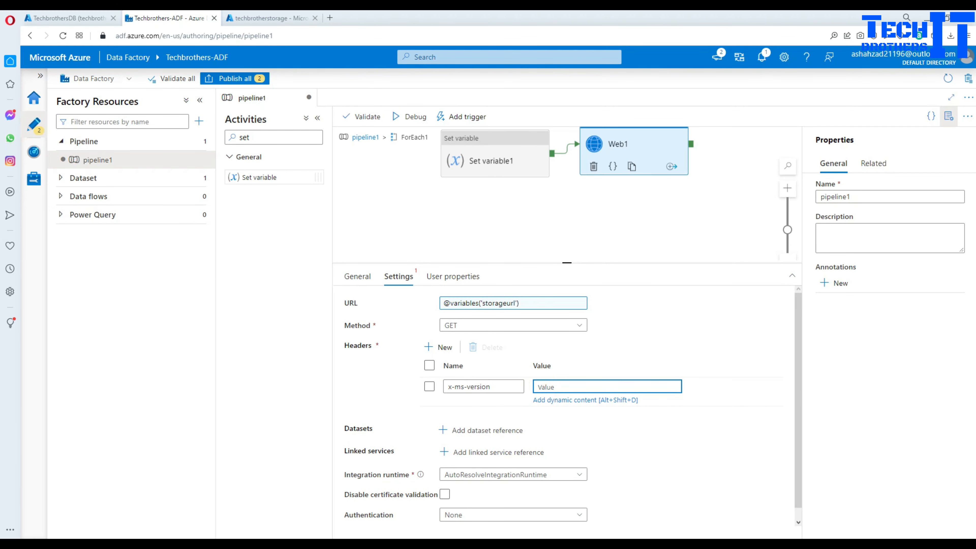
pyautogui.hotkey('alt', 'Tab')
pyautogui.moveTo(225, 246); pyautogui.dragTo(143, 245)
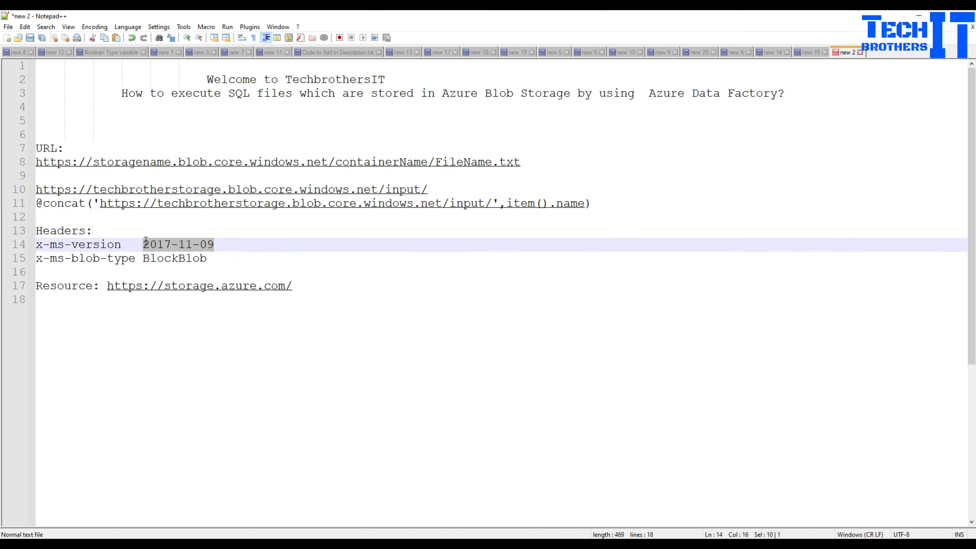
pyautogui.rightClick(157, 247)
pyautogui.click(176, 264)
pyautogui.hotkey('alt', 'Tab')
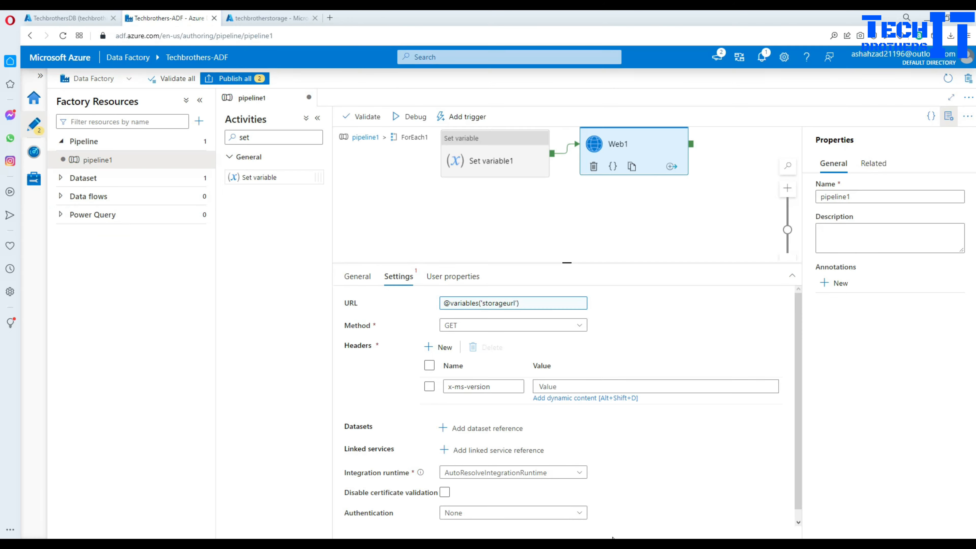
pyautogui.click(560, 387)
pyautogui.hotkey('ctrl', 'v')
# - Add a second request header named x-ms-blob-type
pyautogui.click(436, 347)
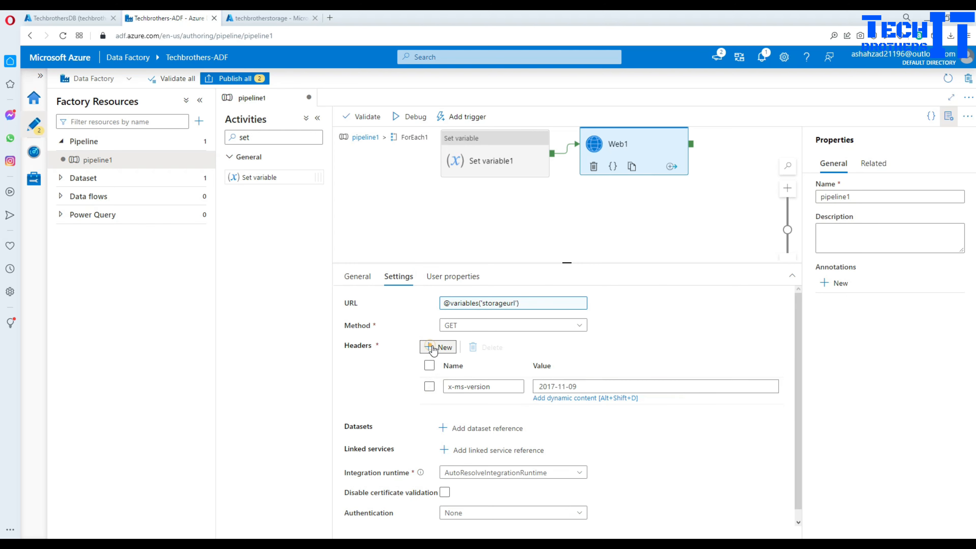
pyautogui.click(469, 406)
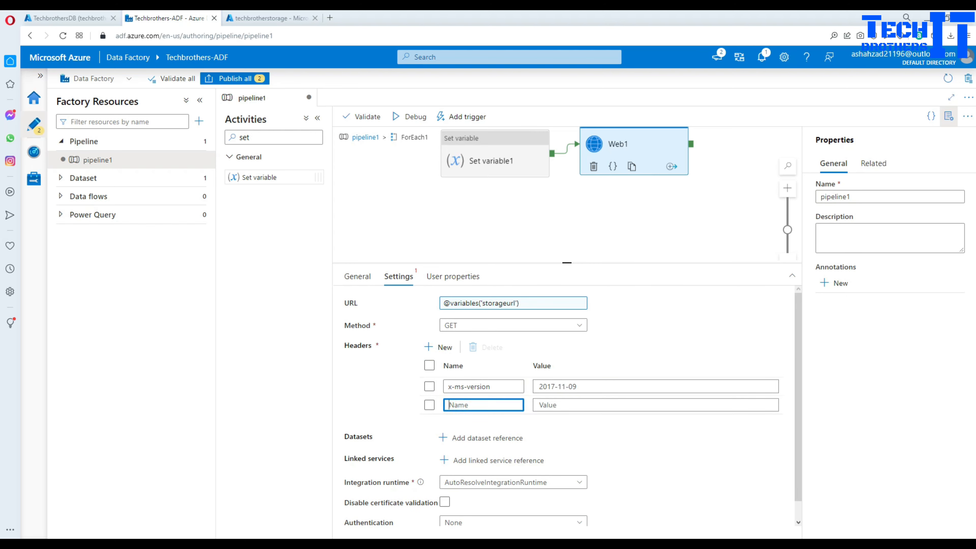
pyautogui.hotkey('alt', 'Tab')
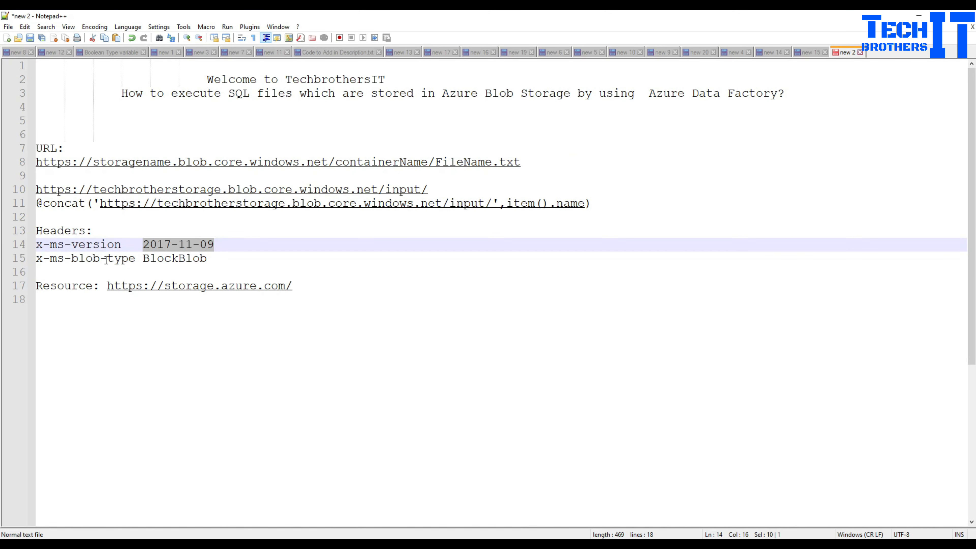
pyautogui.moveTo(135, 258); pyautogui.dragTo(40, 256)
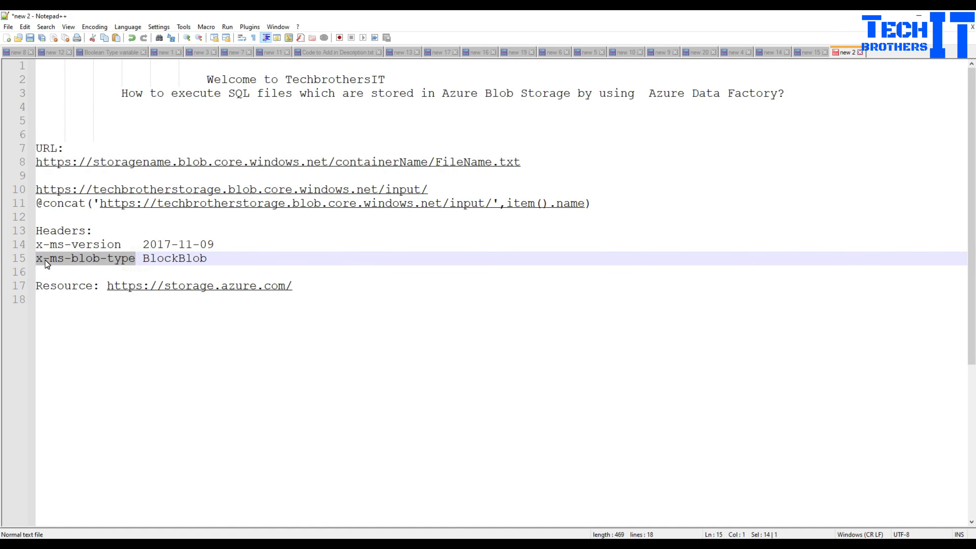
pyautogui.rightClick(47, 264)
pyautogui.click(78, 281)
pyautogui.hotkey('alt', 'Tab')
pyautogui.click(508, 405)
pyautogui.hotkey('ctrl', 'v')
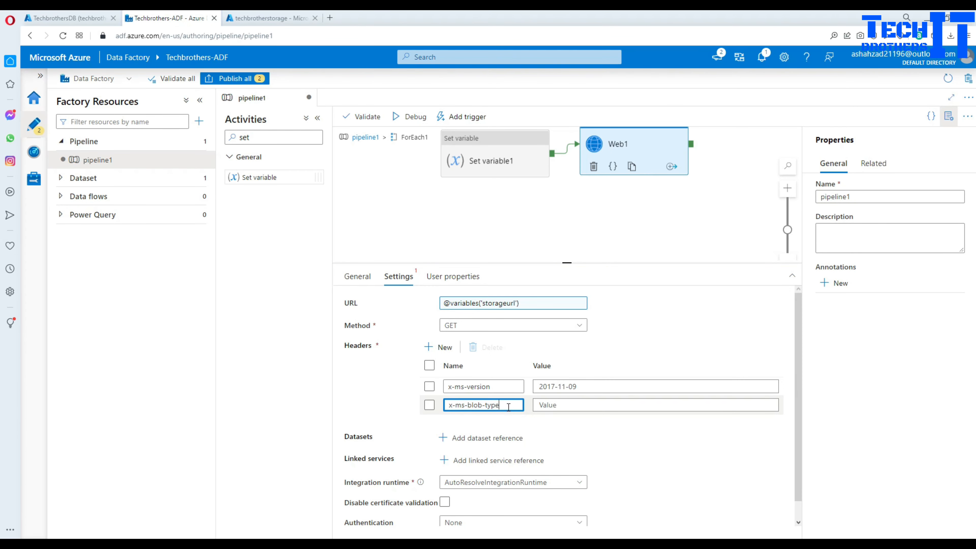
# - Set the x-ms-blob-type header value to BlockBlob
pyautogui.click(553, 405)
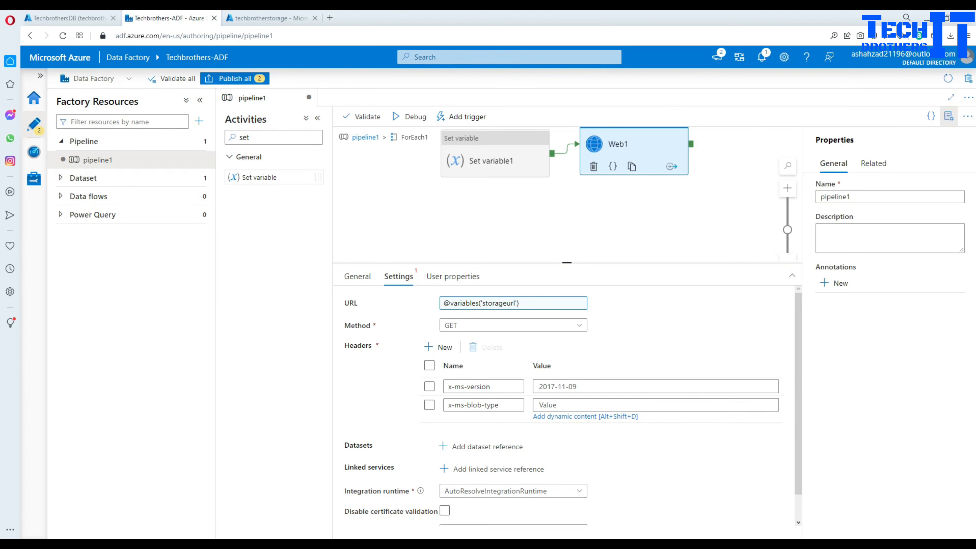
pyautogui.hotkey('alt', 'Tab')
pyautogui.doubleClick(204, 259)
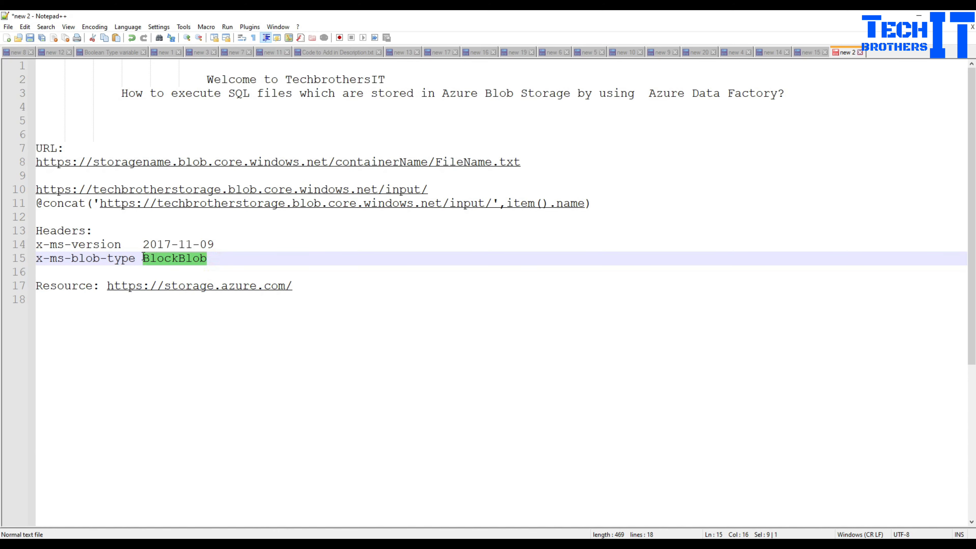
pyautogui.rightClick(153, 260)
pyautogui.click(182, 278)
pyautogui.hotkey('alt', 'Tab')
pyautogui.click(593, 406)
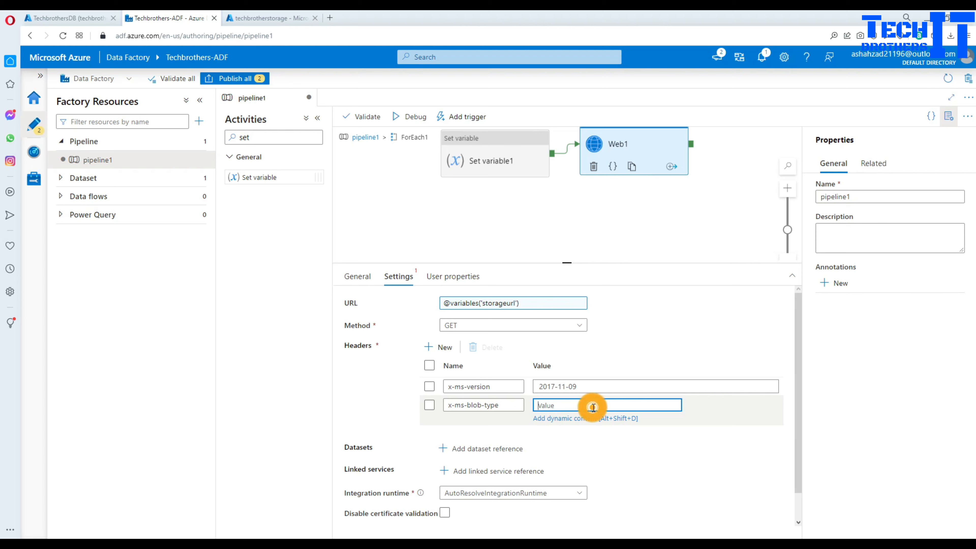
pyautogui.hotkey('ctrl', 'v')
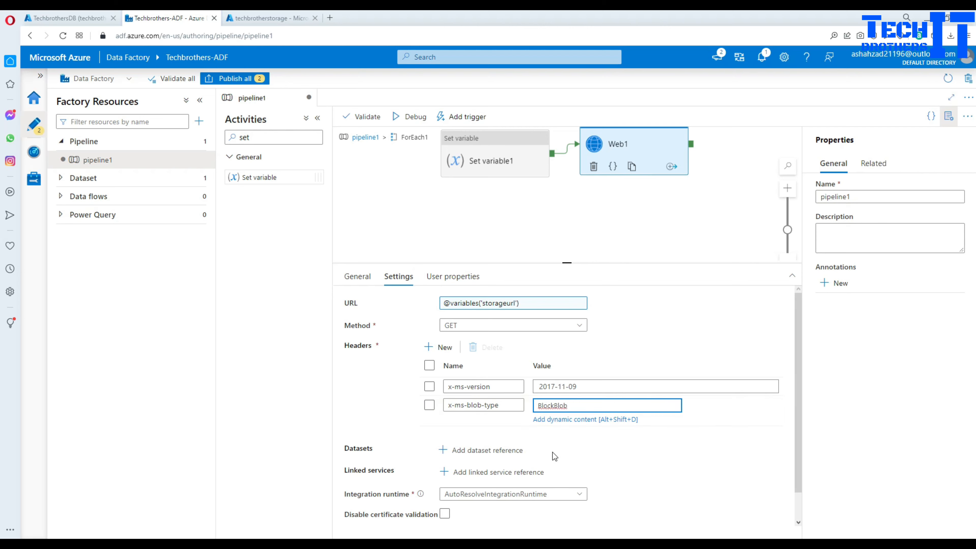
pyautogui.scroll(-1, 575, 447)
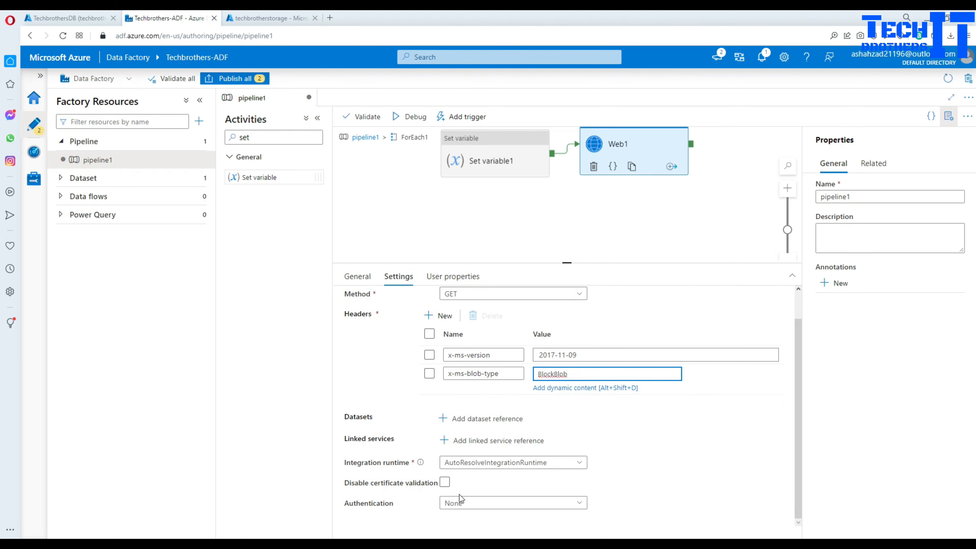
# - Set Web1's authentication to Managed Identity
pyautogui.click(470, 503)
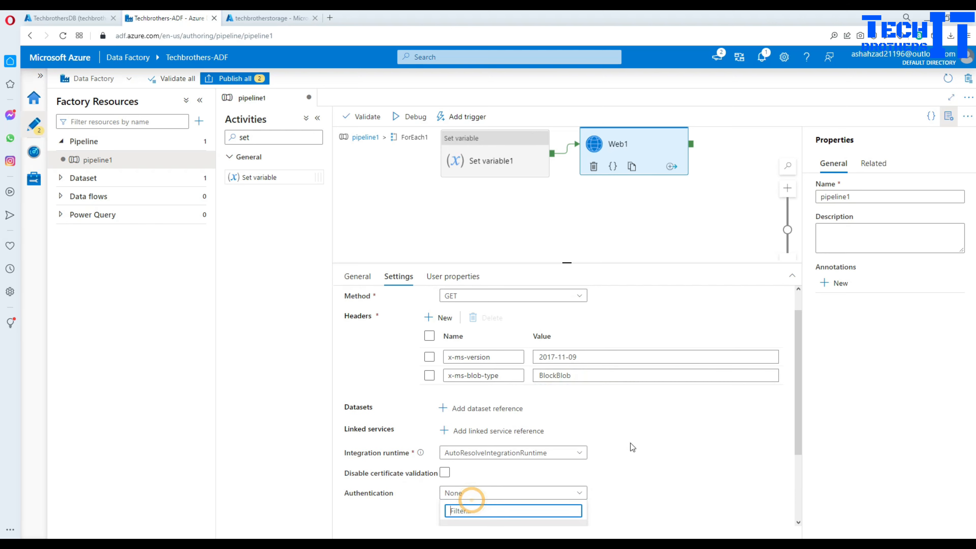
pyautogui.click(473, 461)
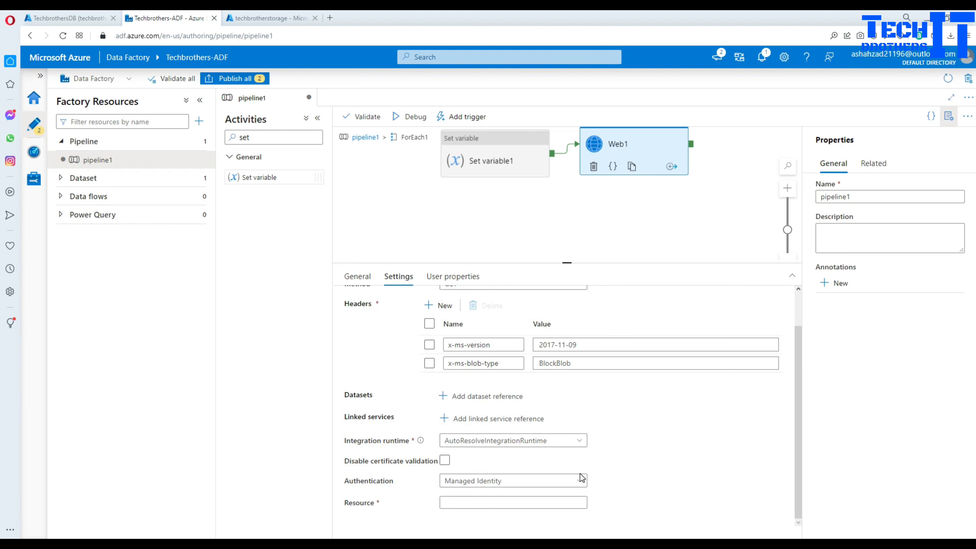
pyautogui.scroll(-1, 580, 473)
pyautogui.click(455, 503)
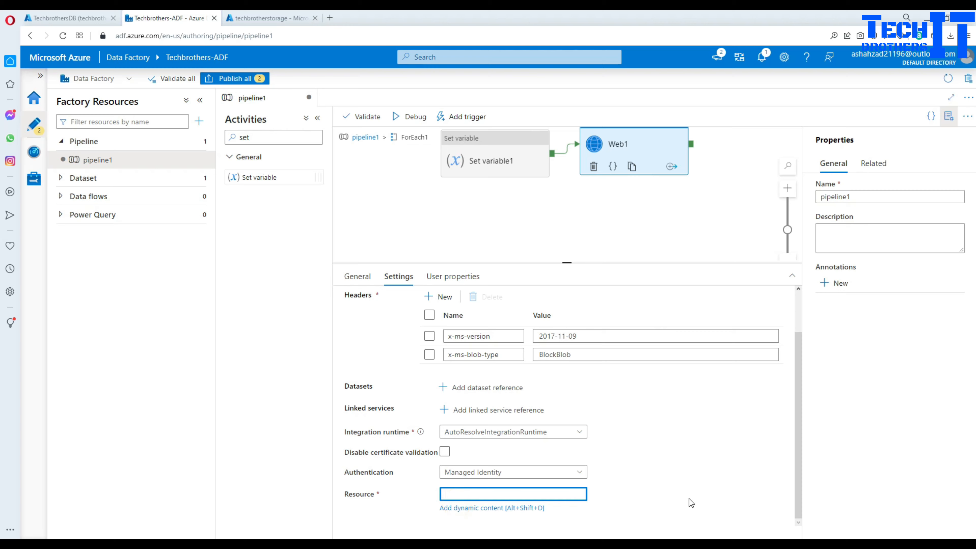
pyautogui.hotkey('alt', 'Tab')
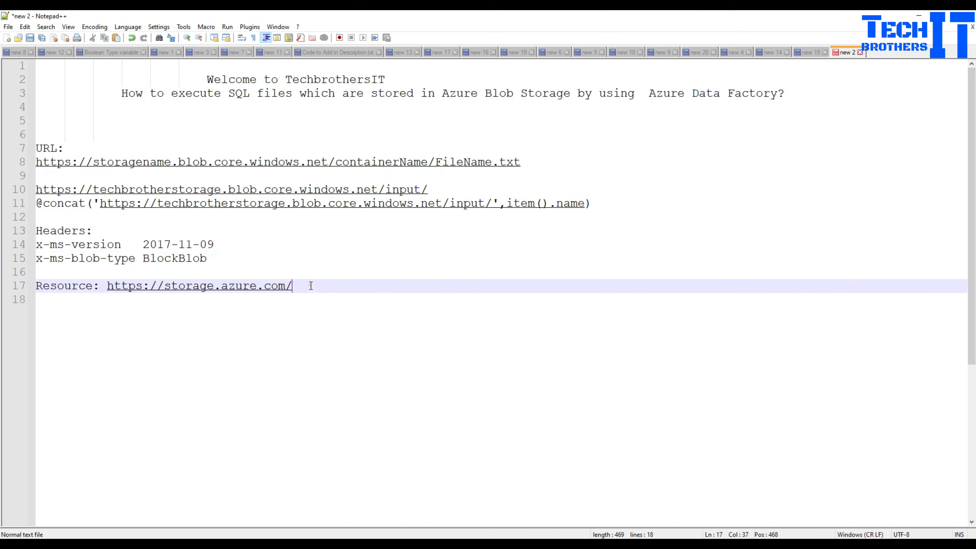
pyautogui.moveTo(309, 283); pyautogui.dragTo(111, 283)
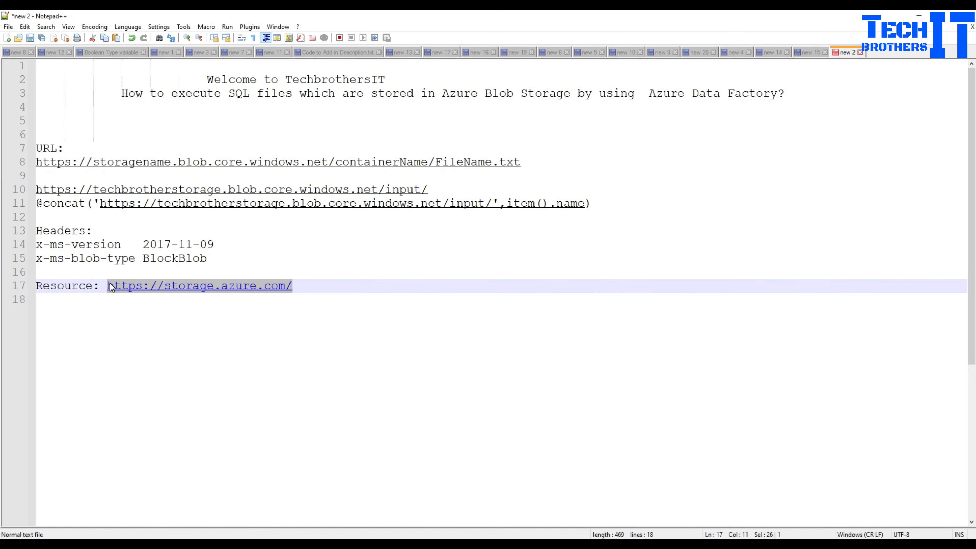
pyautogui.rightClick(111, 286)
pyautogui.click(137, 307)
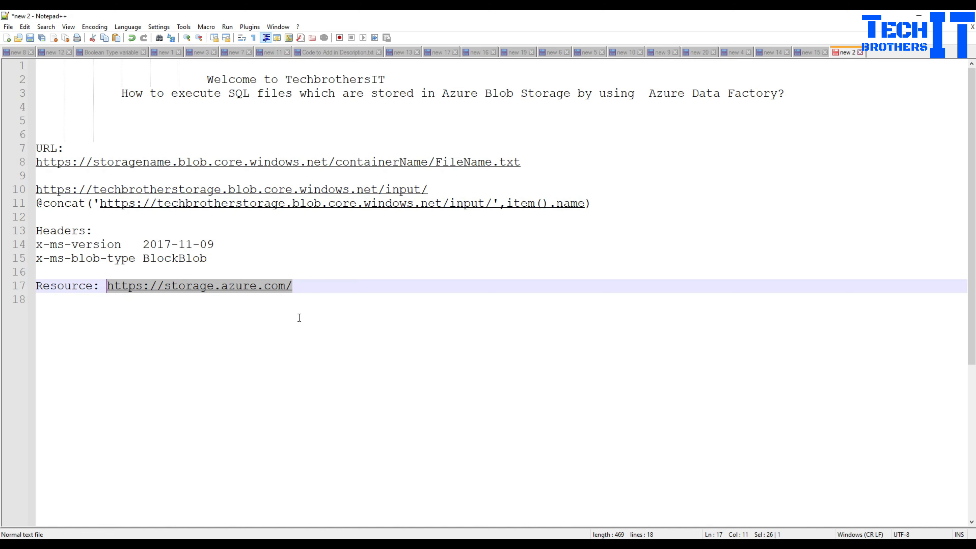
pyautogui.hotkey('alt', 'Tab')
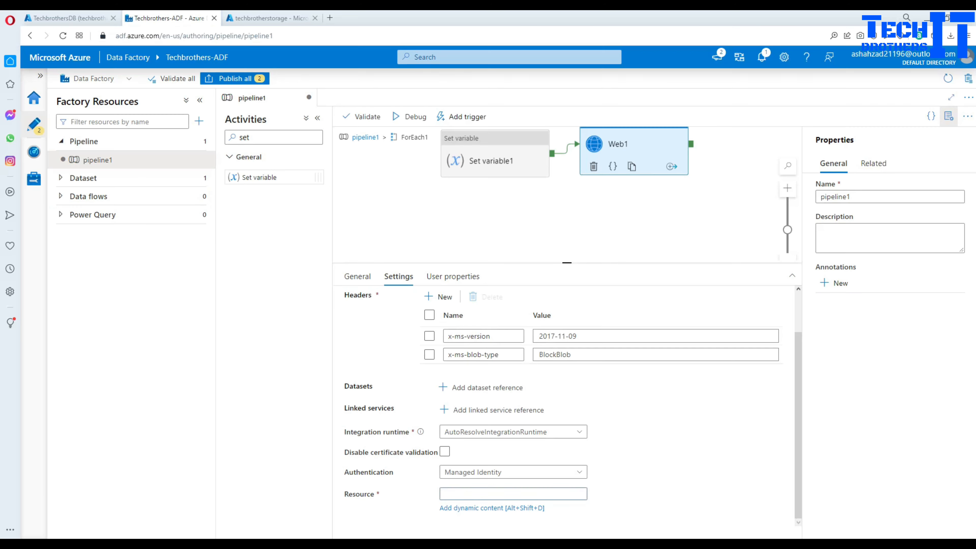
pyautogui.click(507, 495)
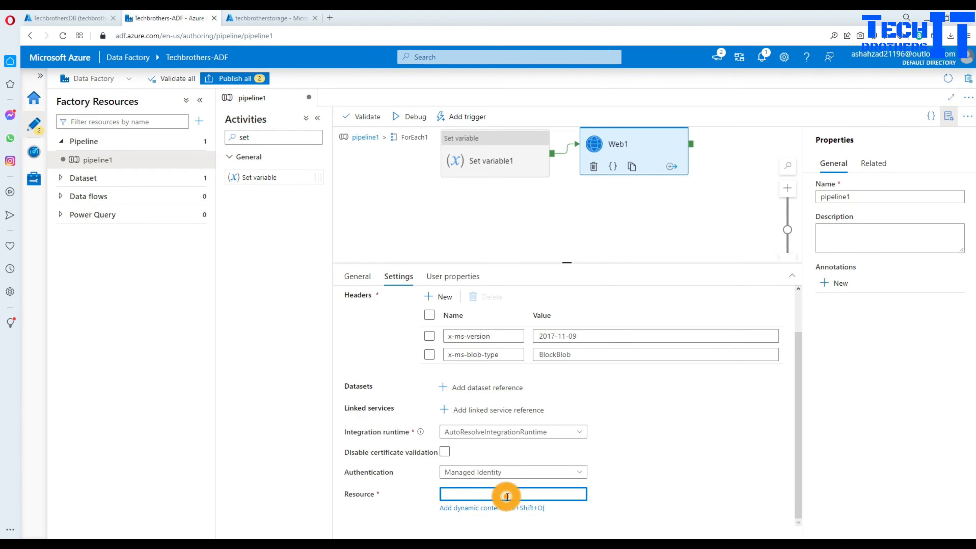
pyautogui.hotkey('ctrl', 'v')
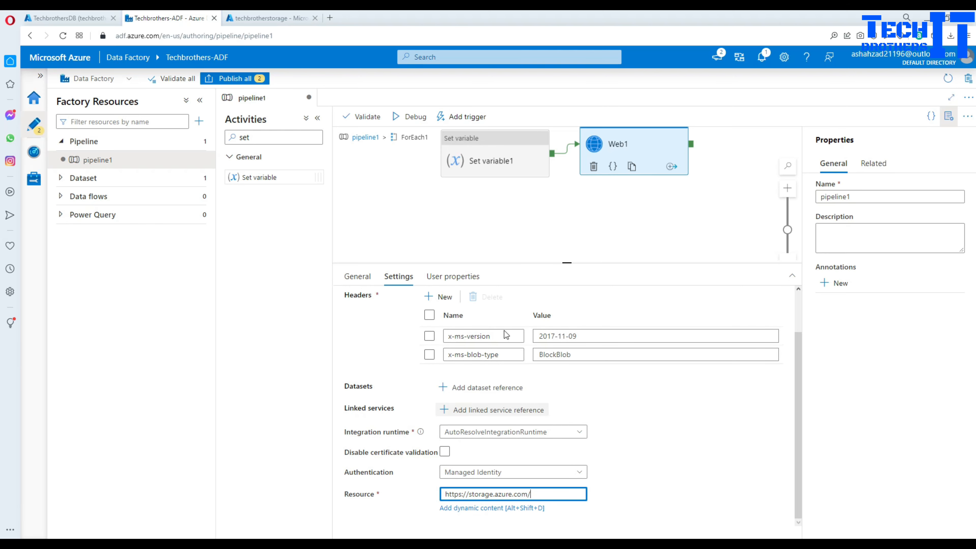
pyautogui.click(476, 218)
pyautogui.click(364, 137)
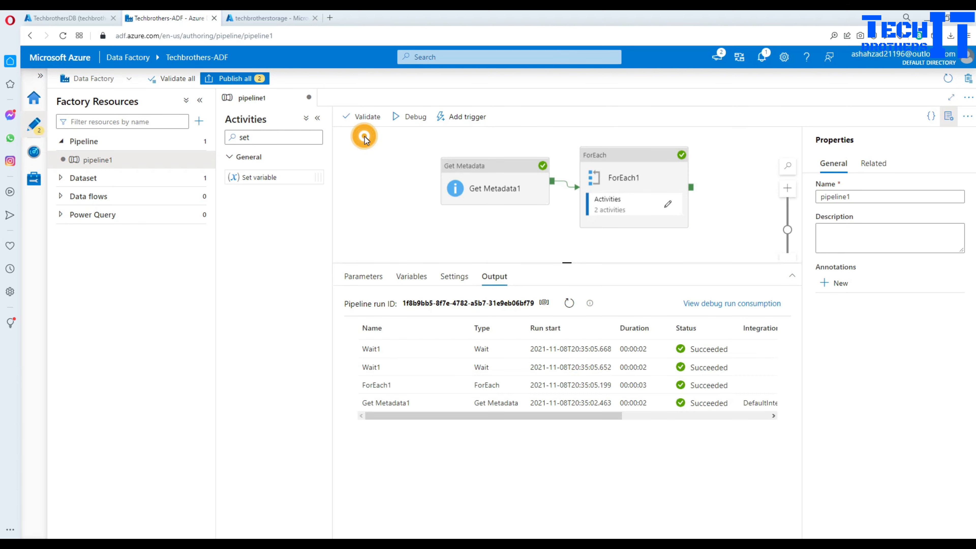
# - Debug pipeline1 and refresh the Output list until Web1 and ForEach1 show as failed
pyautogui.click(534, 236)
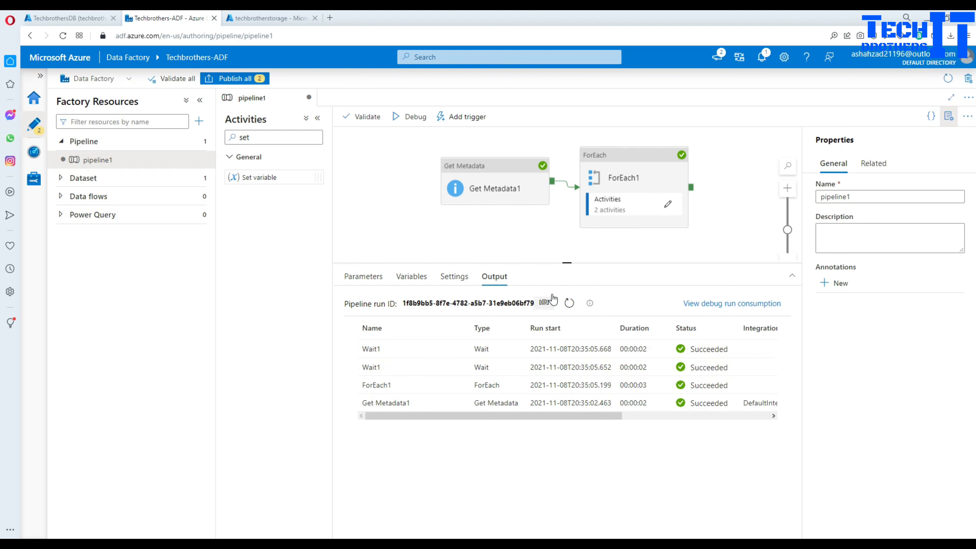
pyautogui.click(570, 303)
pyautogui.click(410, 117)
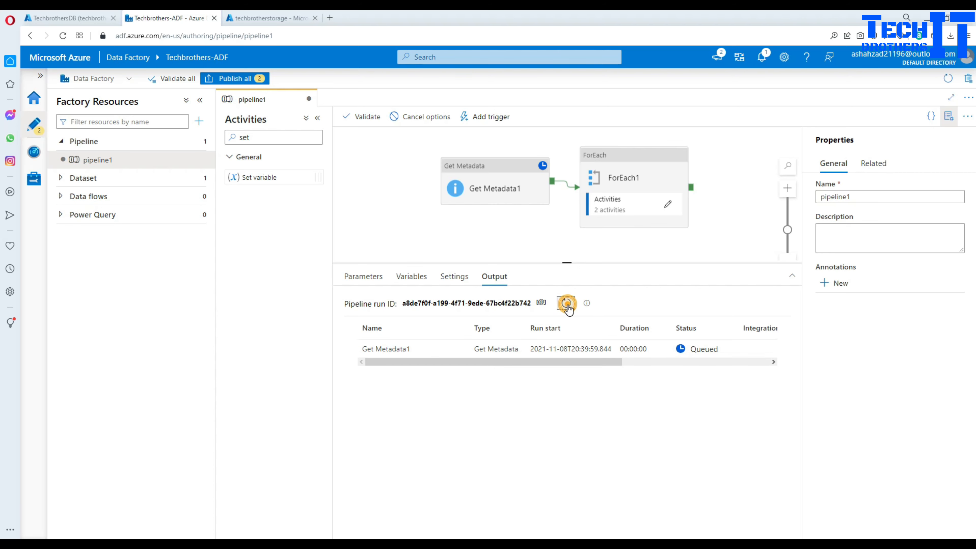
pyautogui.click(566, 303)
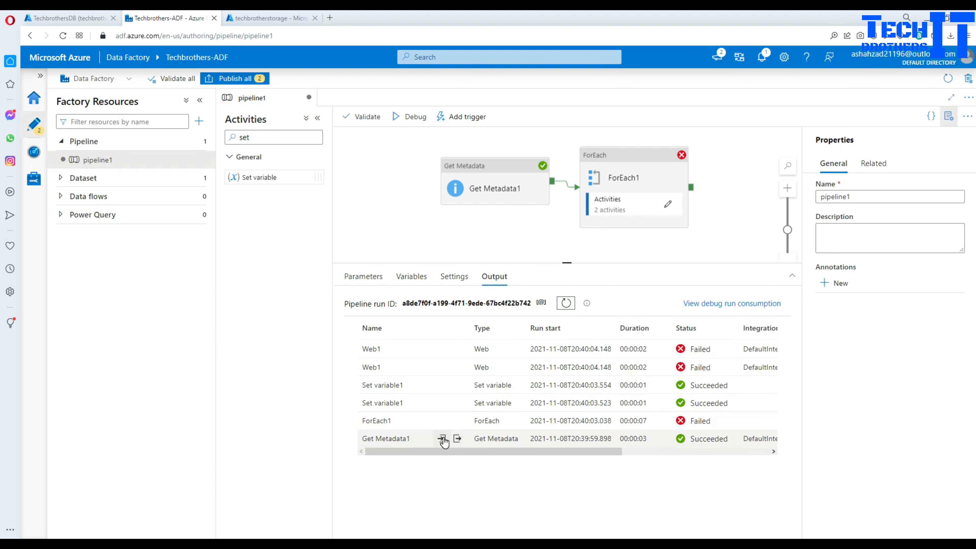
# - Inspect Get Metadata1's output file list and ForEach1's error and input (ItemsCount 2)
pyautogui.click(457, 438)
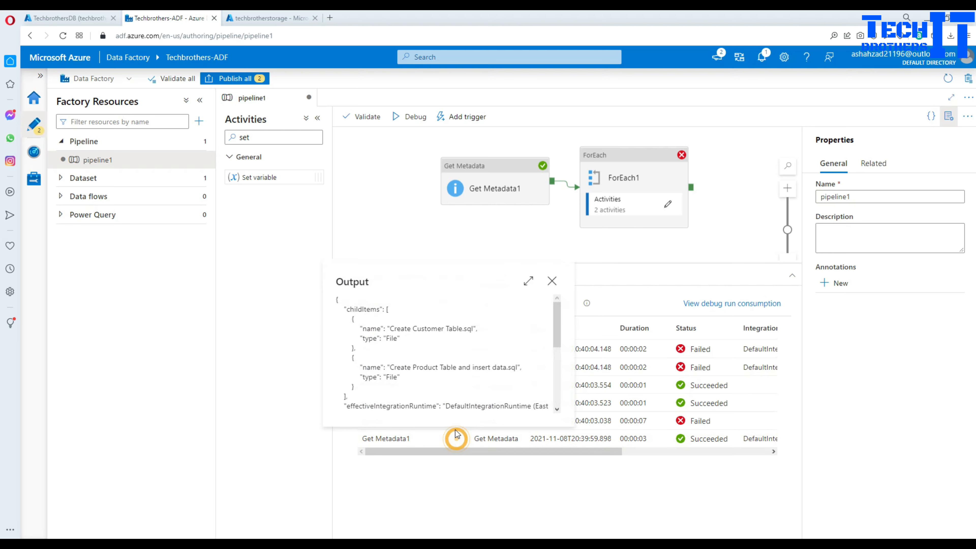
pyautogui.moveTo(390, 329); pyautogui.dragTo(474, 328)
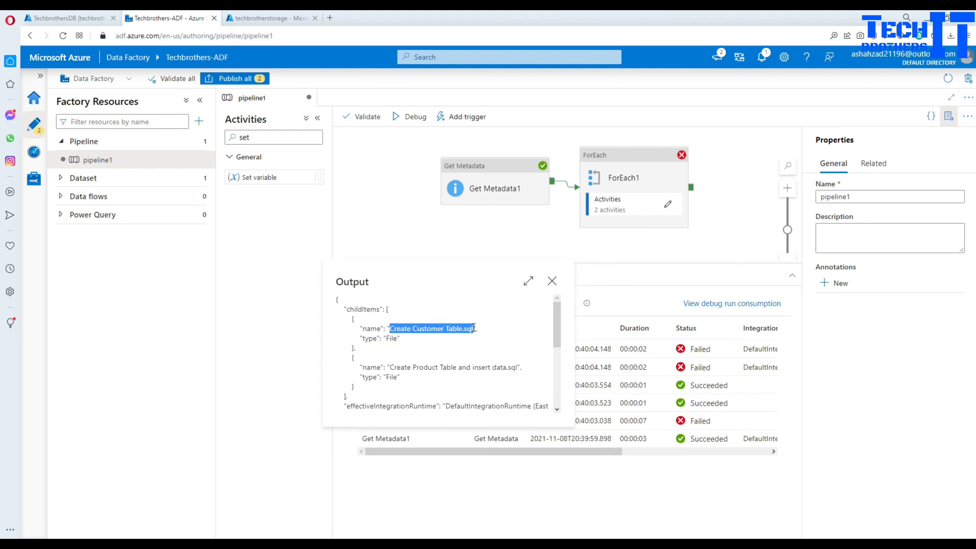
pyautogui.click(400, 367)
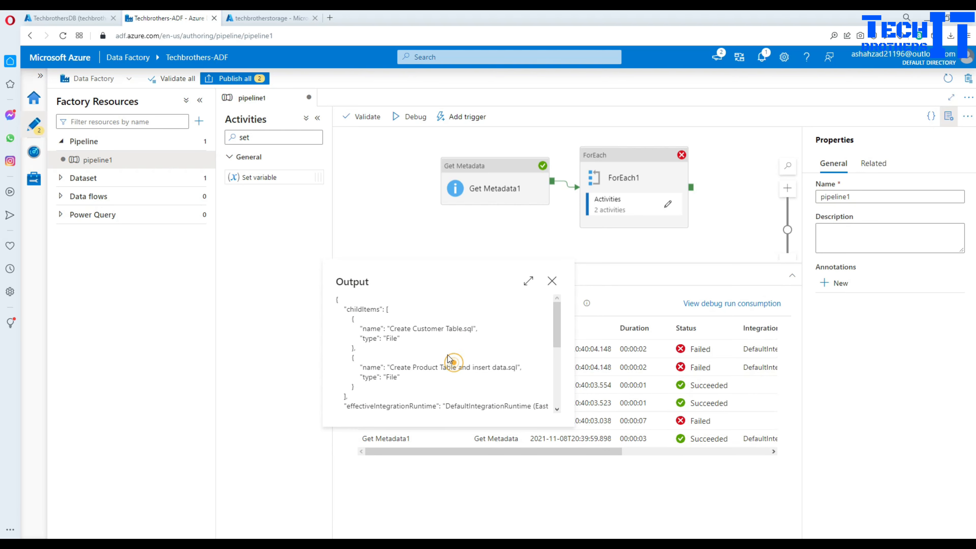
pyautogui.click(552, 281)
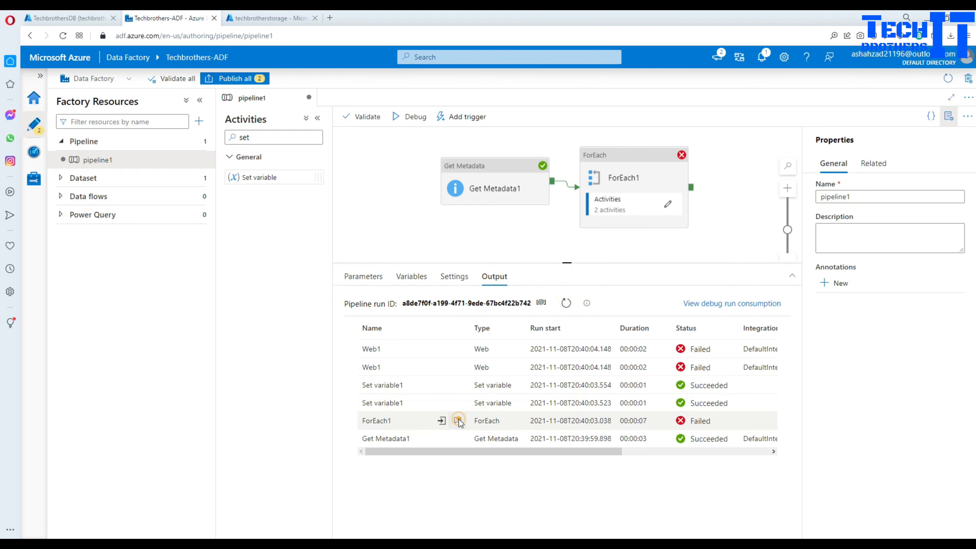
pyautogui.click(459, 420)
pyautogui.click(559, 202)
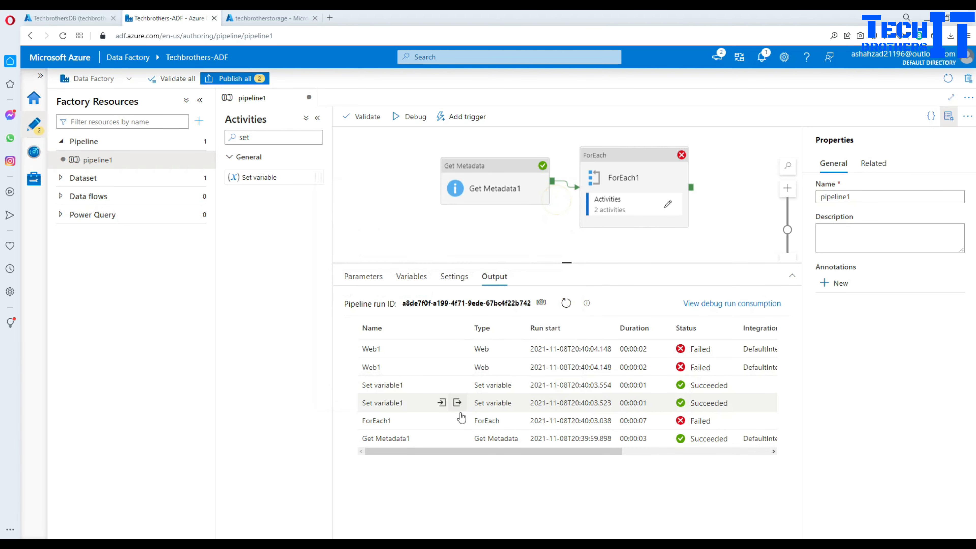
pyautogui.click(441, 421)
pyautogui.doubleClick(379, 292)
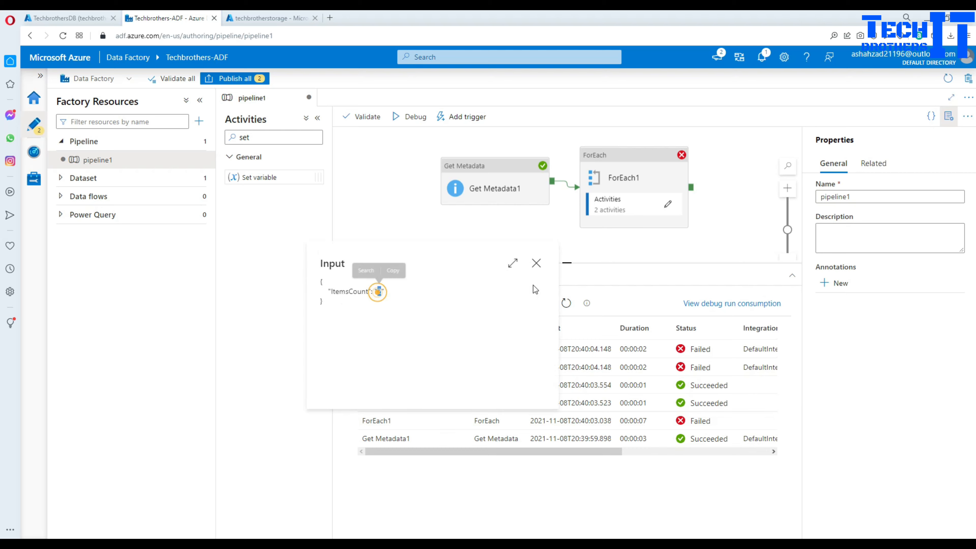
pyautogui.click(540, 265)
# - Check Set variable1's storageurl output and Web1's AuthorizationPermissionMismatch not-authorized error
pyautogui.click(458, 403)
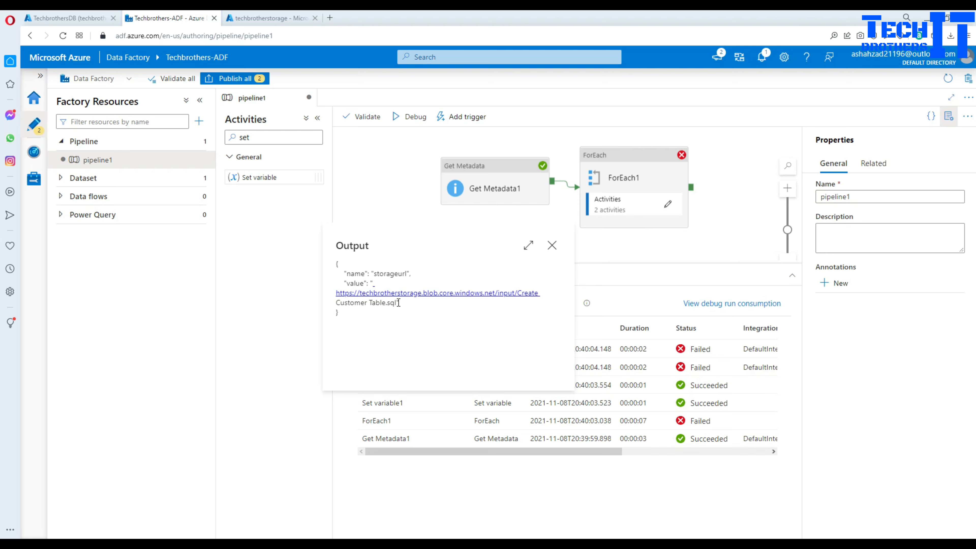
pyautogui.moveTo(396, 302); pyautogui.dragTo(335, 290)
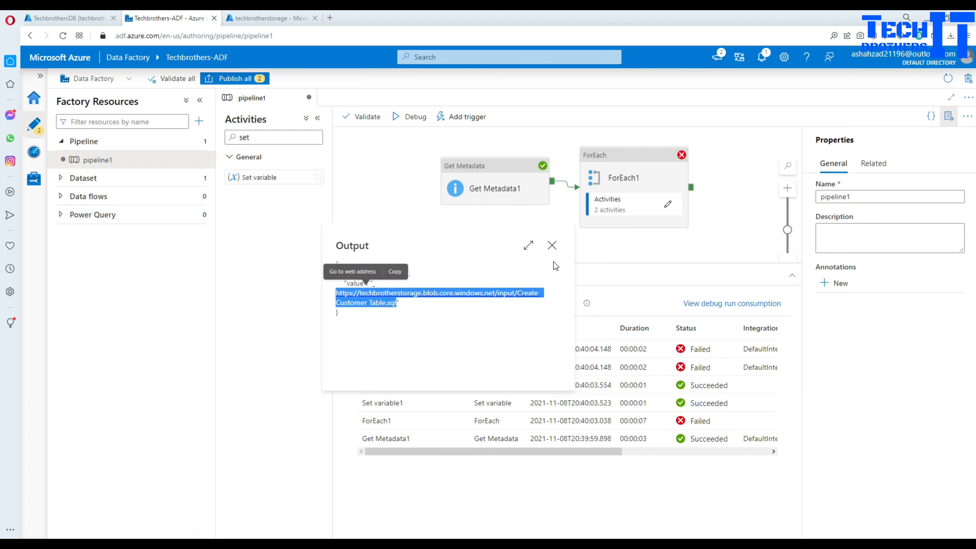
pyautogui.click(552, 246)
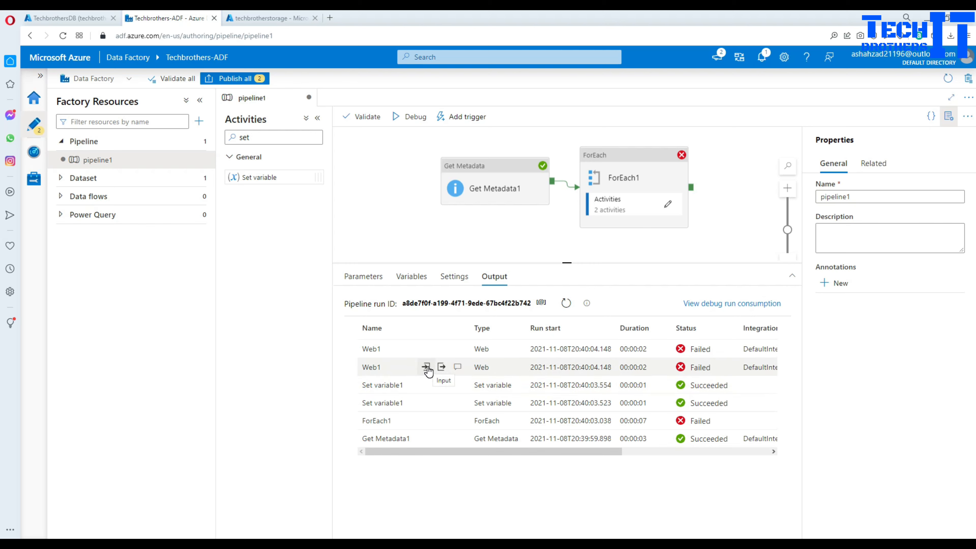
pyautogui.click(457, 367)
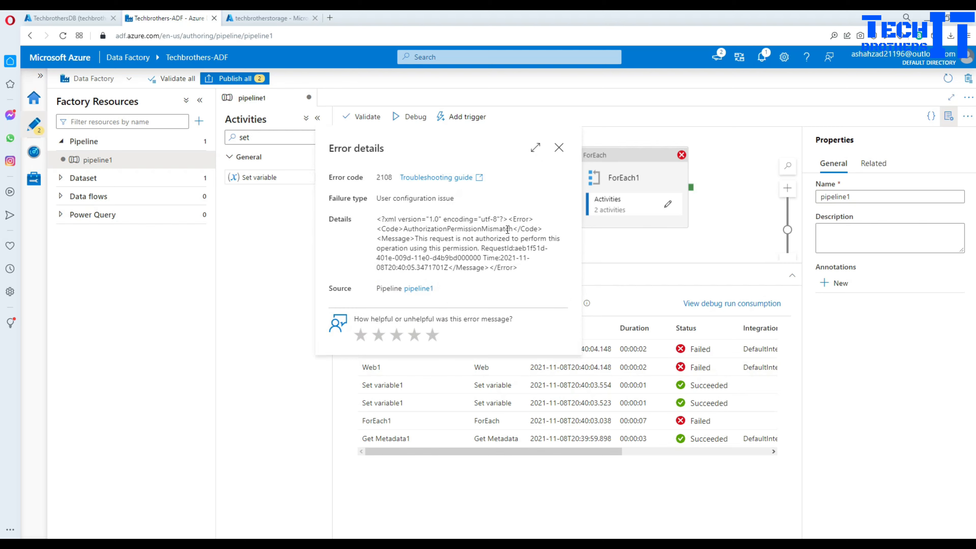
pyautogui.moveTo(419, 239); pyautogui.dragTo(553, 252)
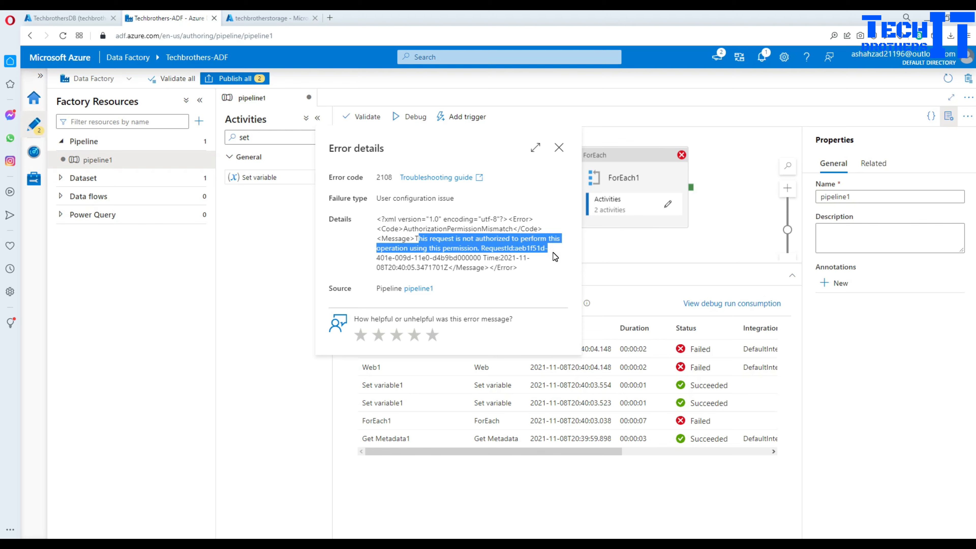
pyautogui.click(505, 254)
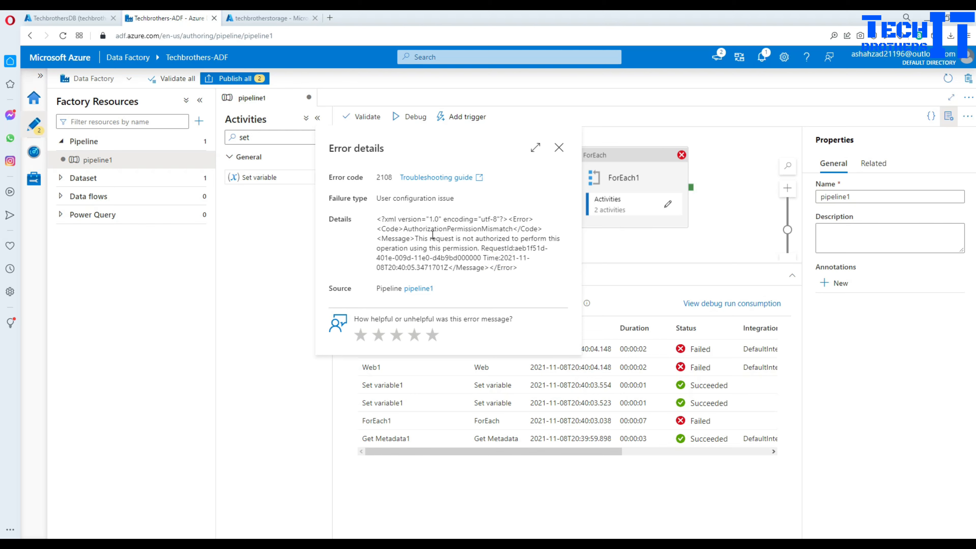
pyautogui.click(559, 148)
pyautogui.click(623, 173)
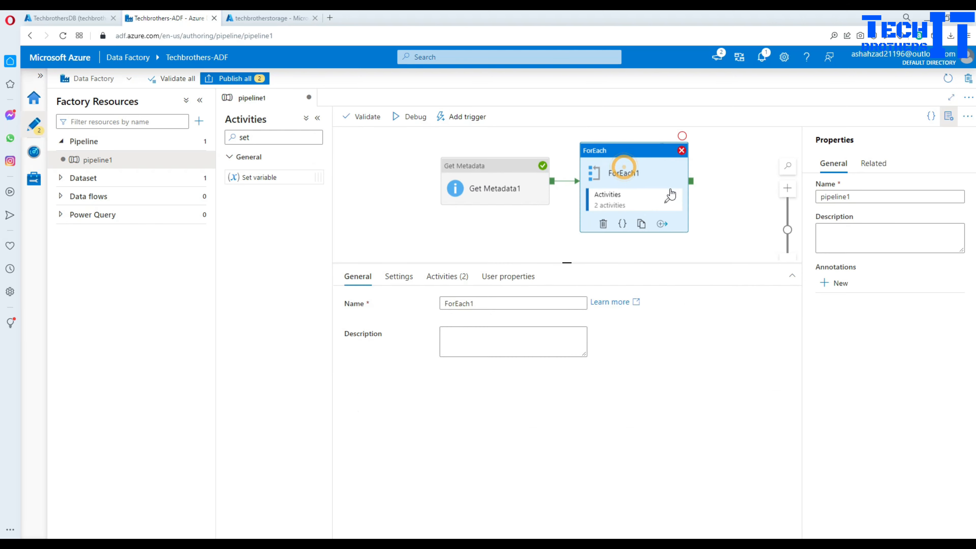
# - Inside ForEach1, verify Web1 uses GET with the x-ms-version and x-ms-blob-type headers
pyautogui.click(669, 200)
pyautogui.click(616, 158)
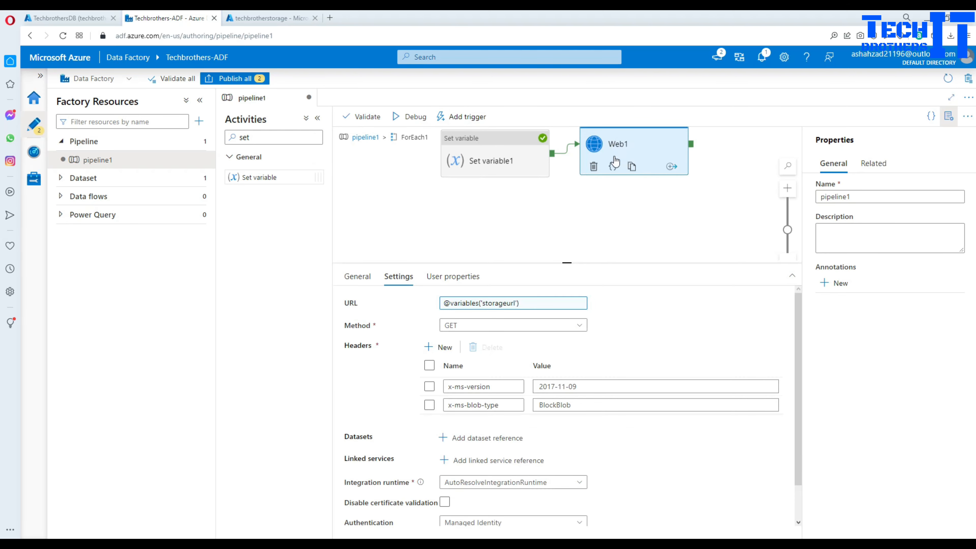
pyautogui.click(586, 386)
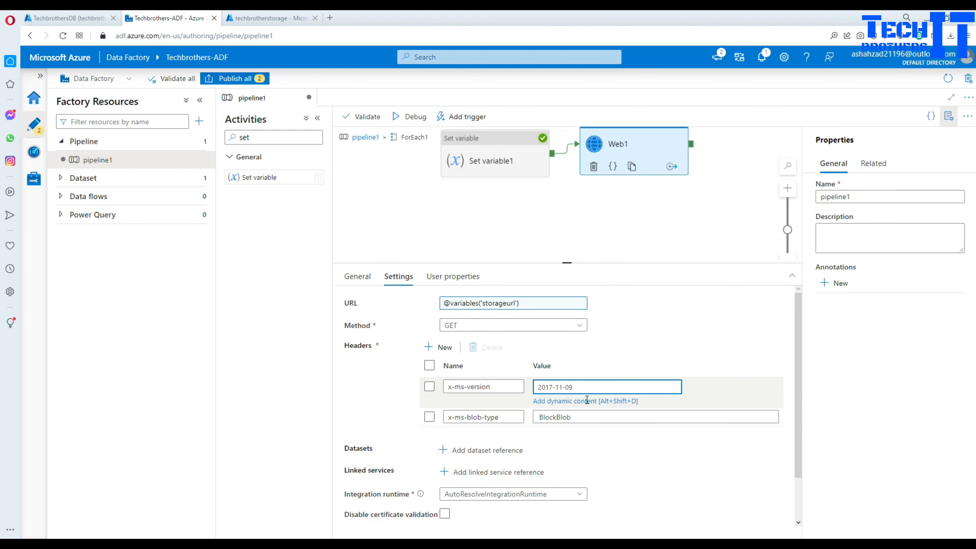
pyautogui.click(582, 417)
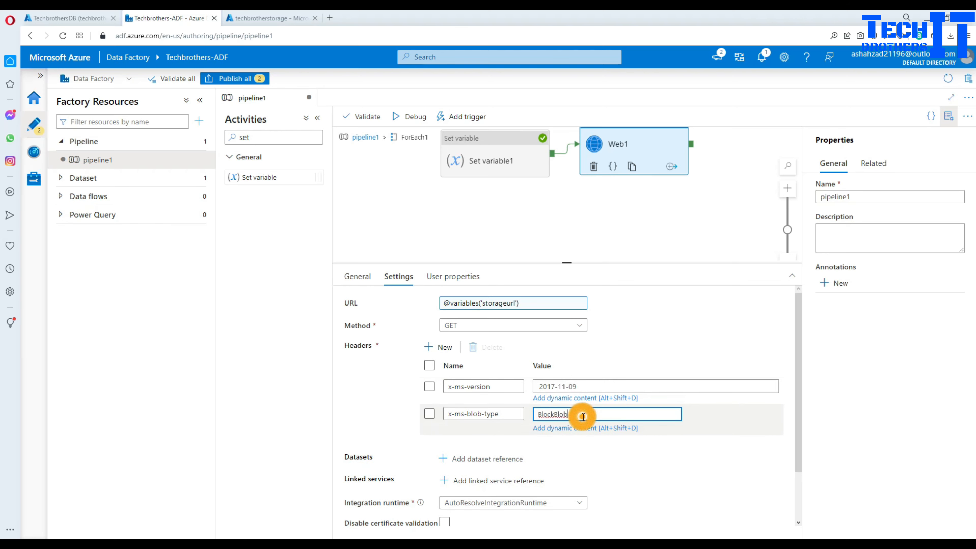
pyautogui.click(508, 327)
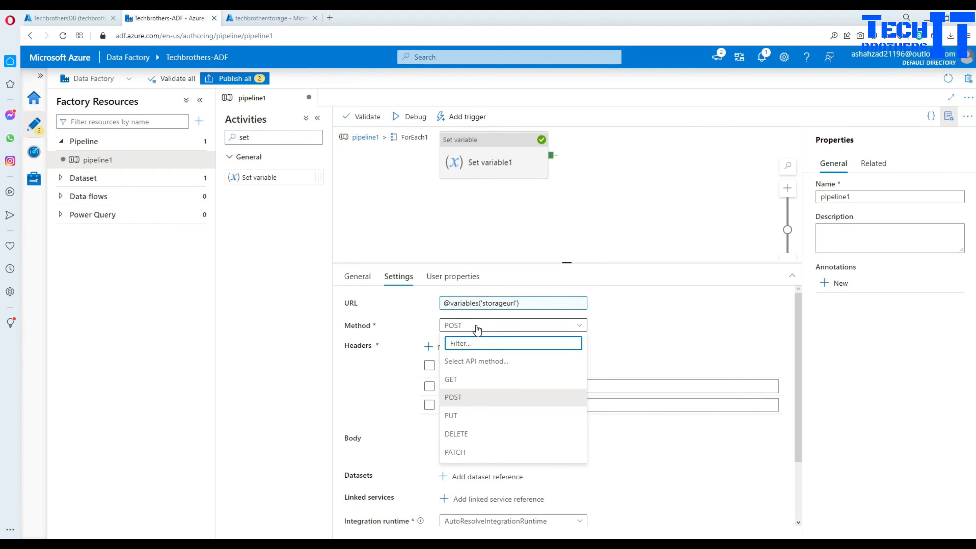
pyautogui.click(459, 380)
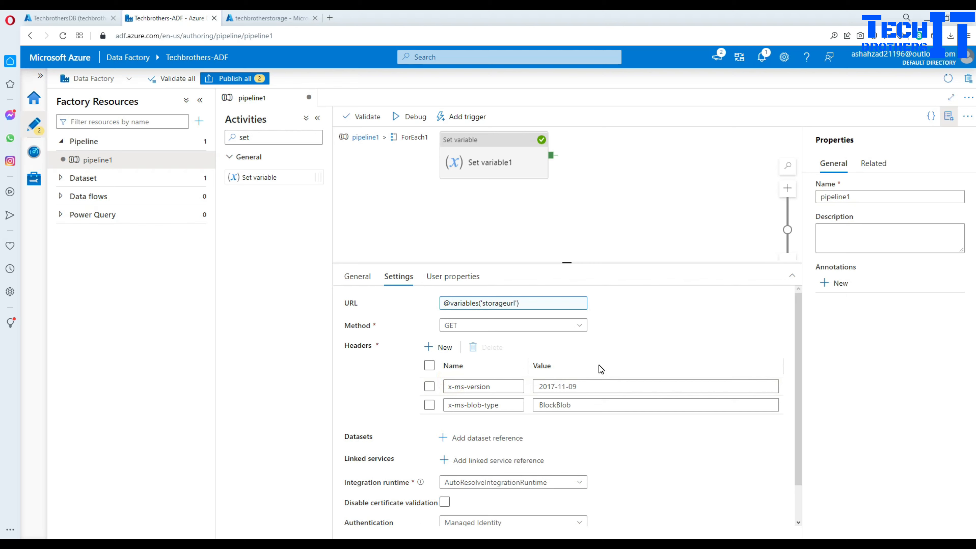
pyautogui.click(584, 387)
pyautogui.click(506, 387)
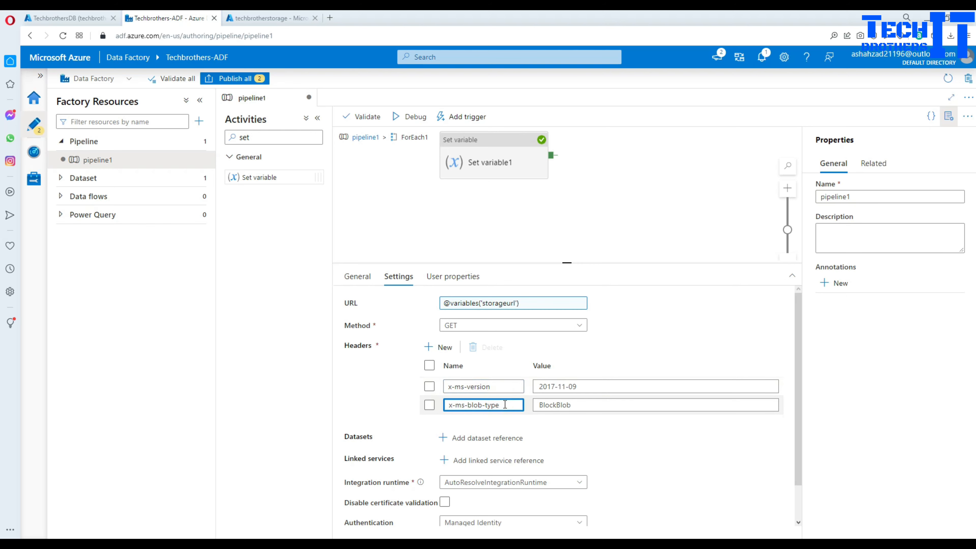
pyautogui.click(551, 387)
pyautogui.click(579, 411)
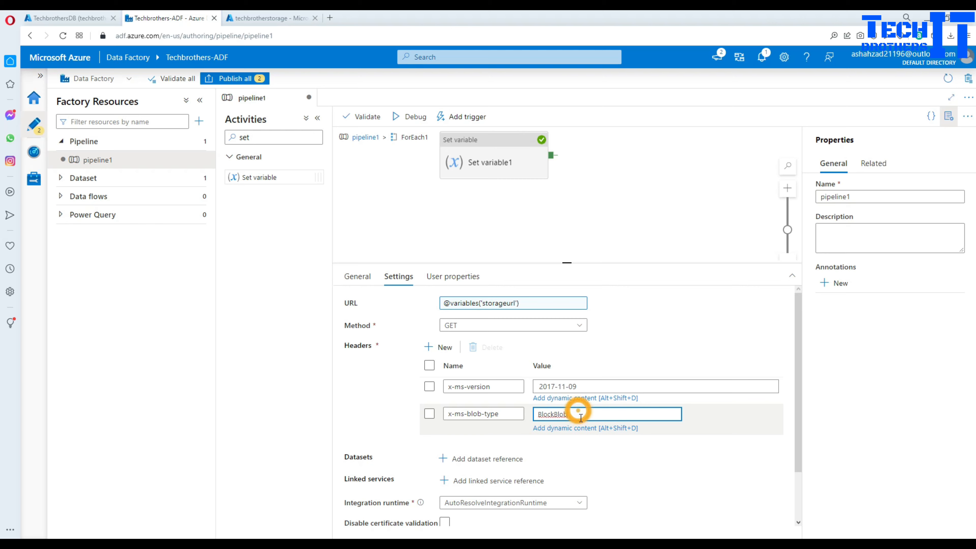
pyautogui.click(506, 215)
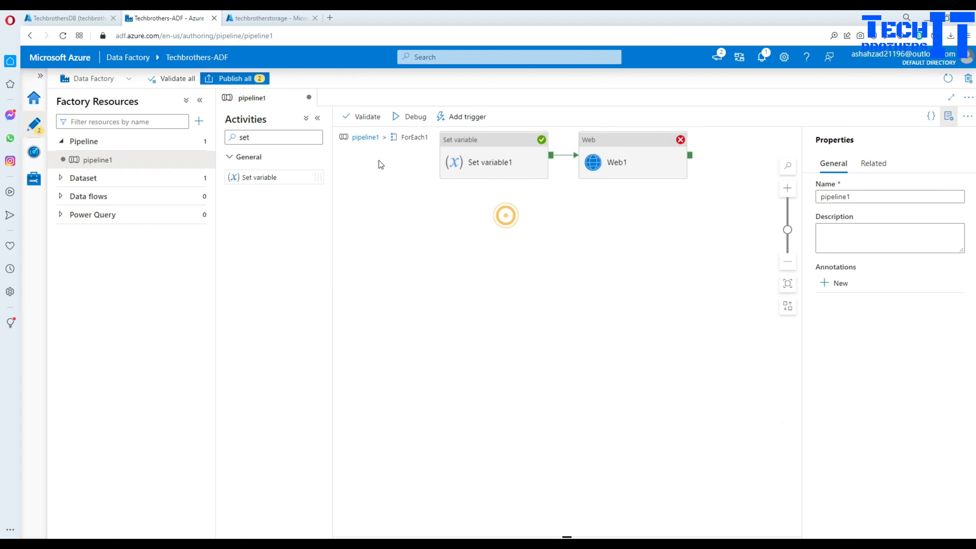
# - Rerun the pipeline1 debug and inspect Web1's AuthorizationPermissionMismatch (2108) error details
pyautogui.click(416, 115)
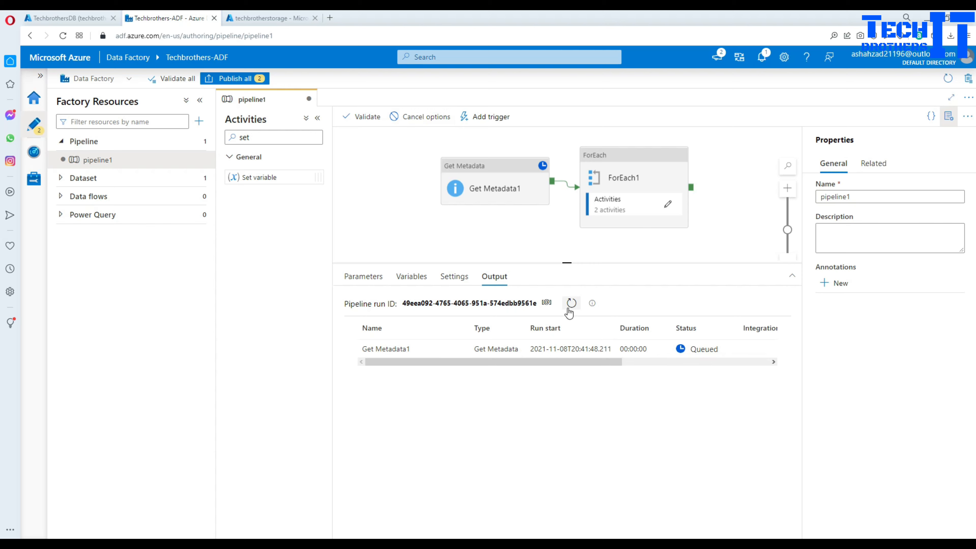
pyautogui.click(571, 304)
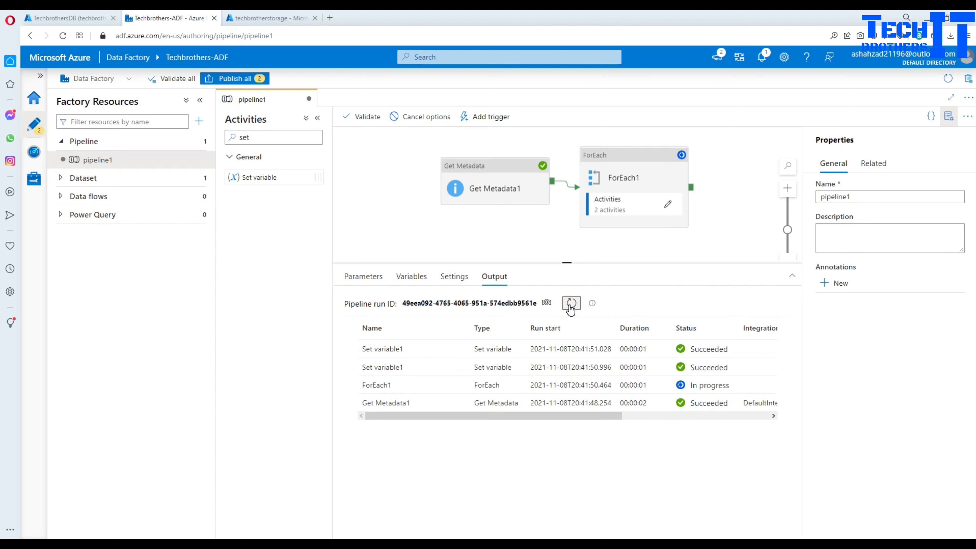
pyautogui.click(570, 304)
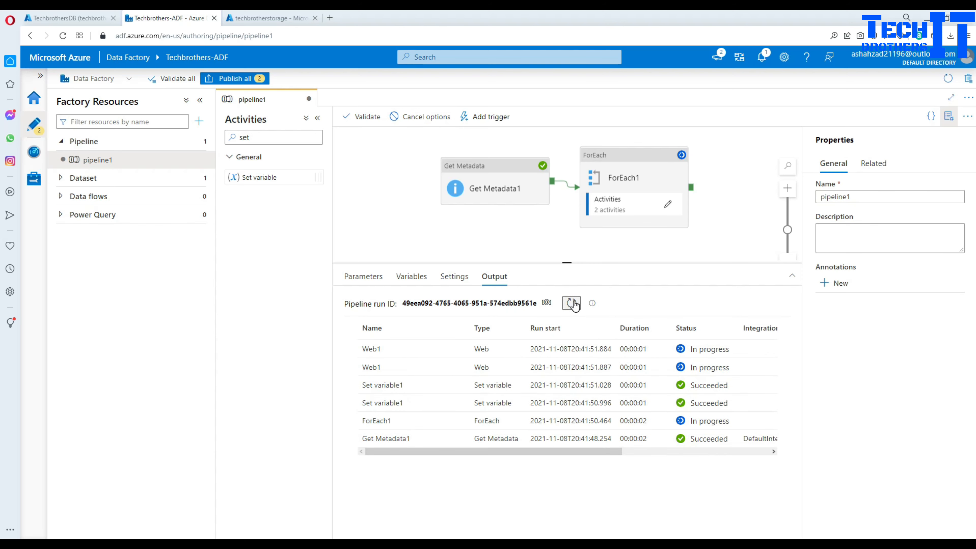
pyautogui.click(571, 304)
pyautogui.click(571, 303)
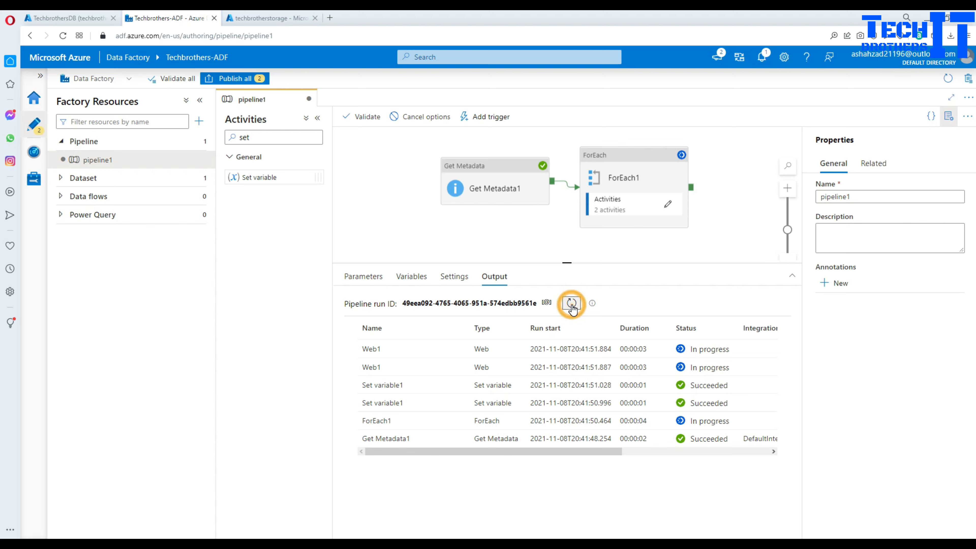
pyautogui.click(458, 367)
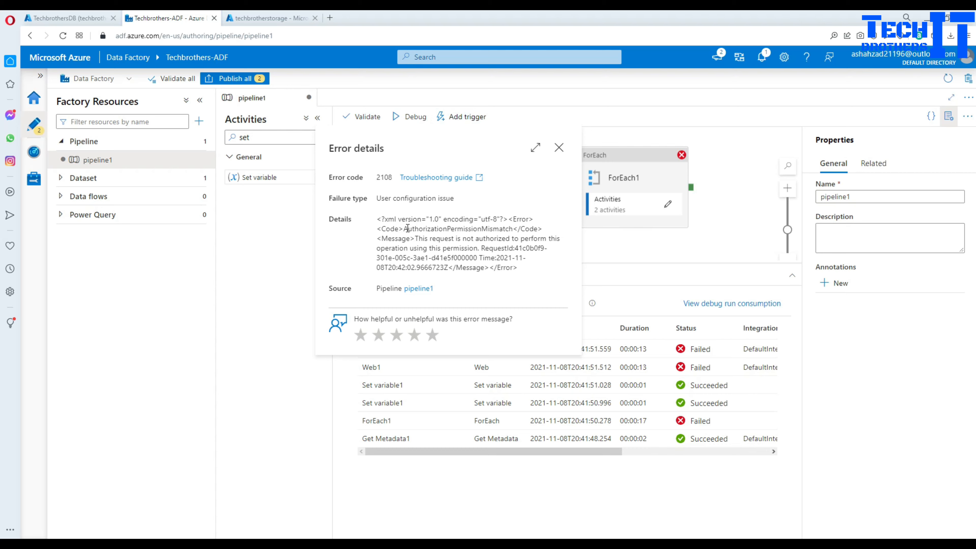
pyautogui.press('Escape')
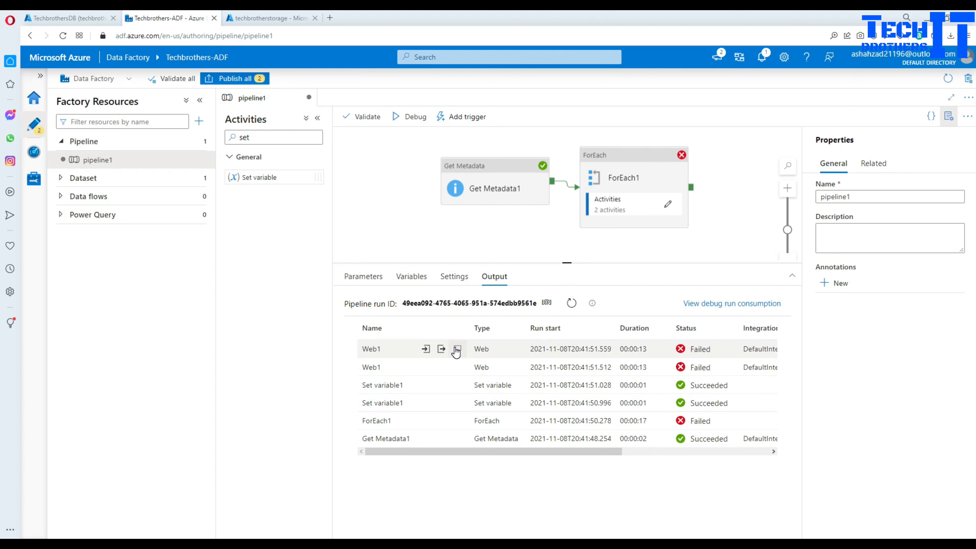
pyautogui.click(443, 350)
pyautogui.moveTo(403, 208); pyautogui.dragTo(513, 213)
pyautogui.click(559, 129)
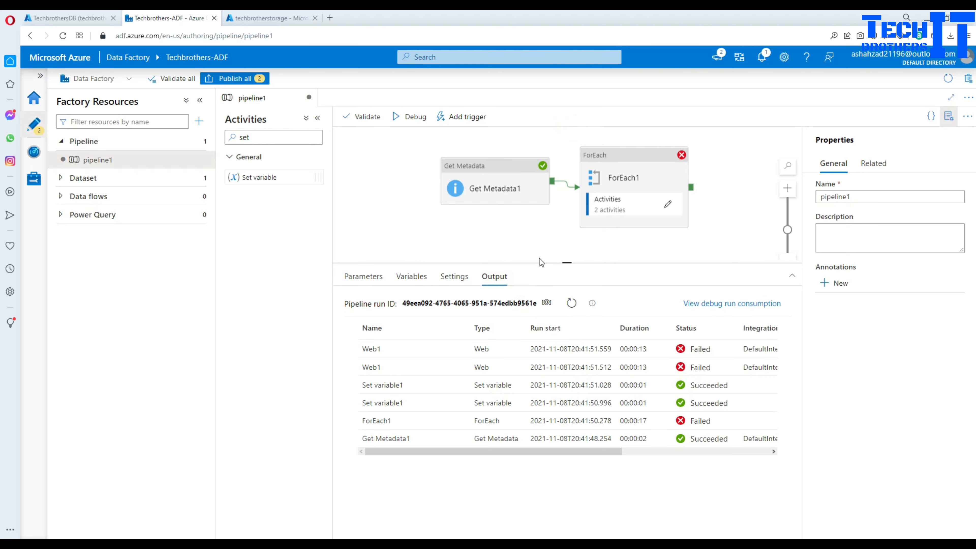
pyautogui.click(666, 208)
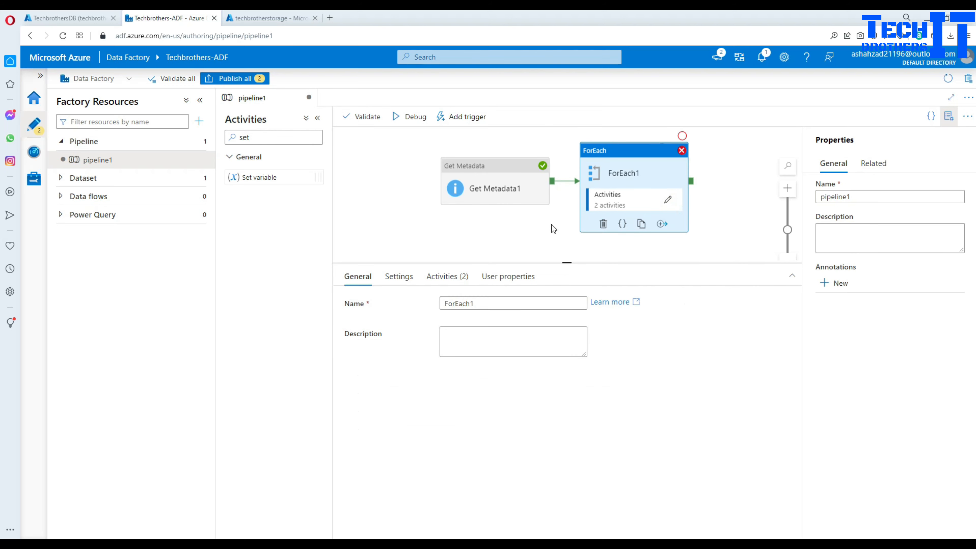
pyautogui.click(664, 201)
pyautogui.click(629, 158)
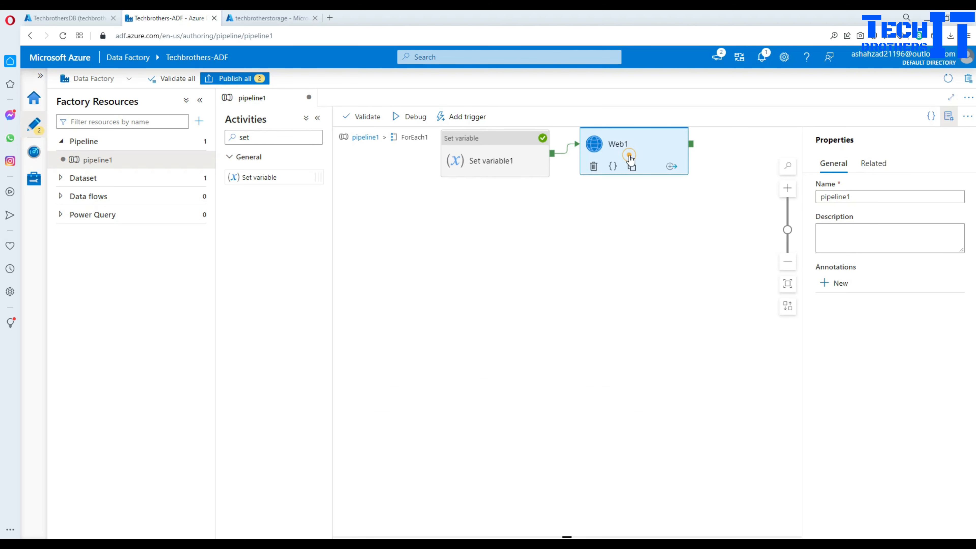
pyautogui.scroll(-1, 660, 481)
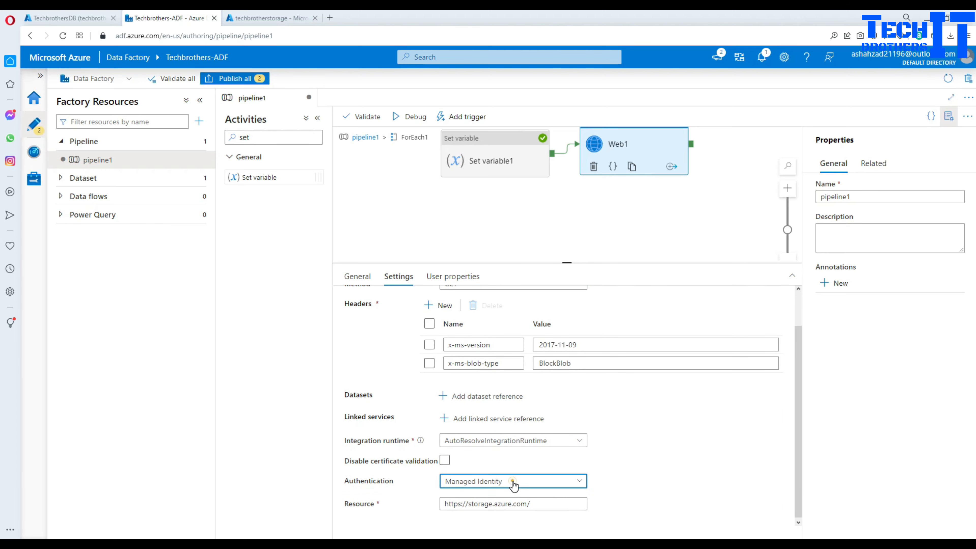
pyautogui.click(516, 480)
pyautogui.scroll(-1, 610, 492)
pyautogui.scroll(-1, 652, 458)
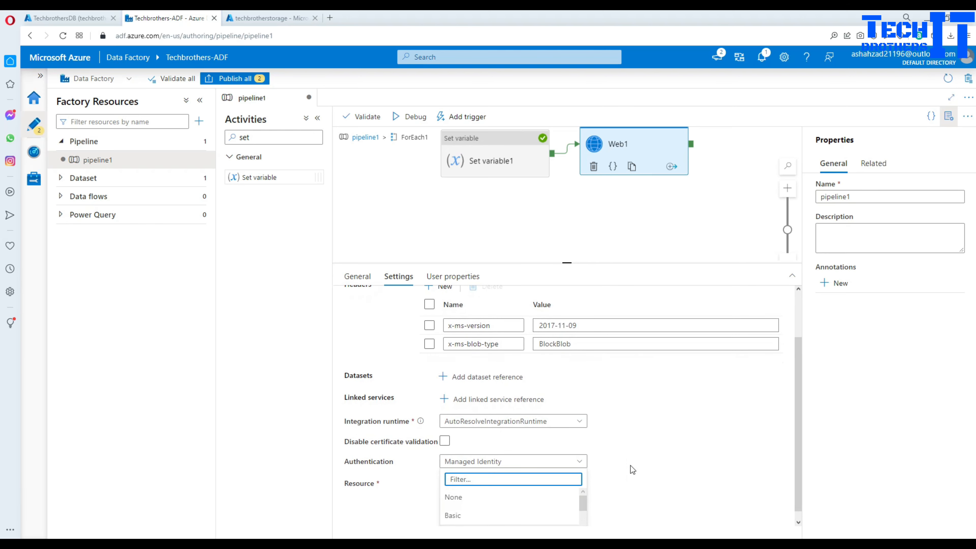
pyautogui.click(796, 404)
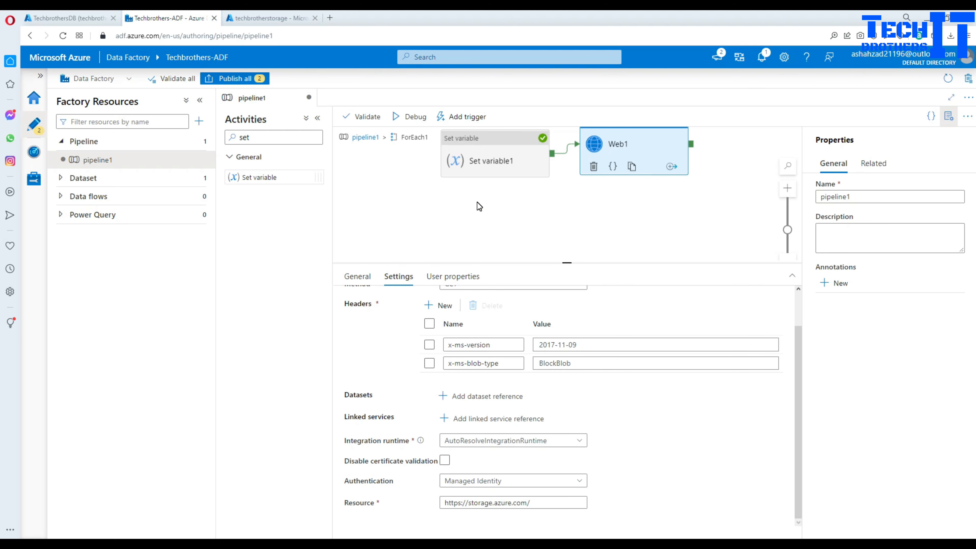
# - In techbrotherstorage's Access Control (IAM), search roles for 'blob', then review the existing role assignments
pyautogui.click(286, 18)
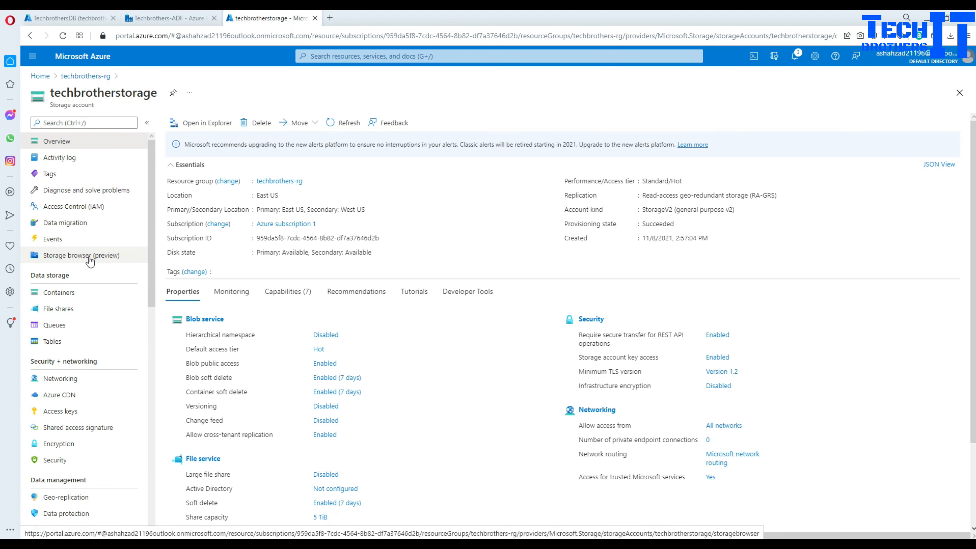
pyautogui.click(68, 213)
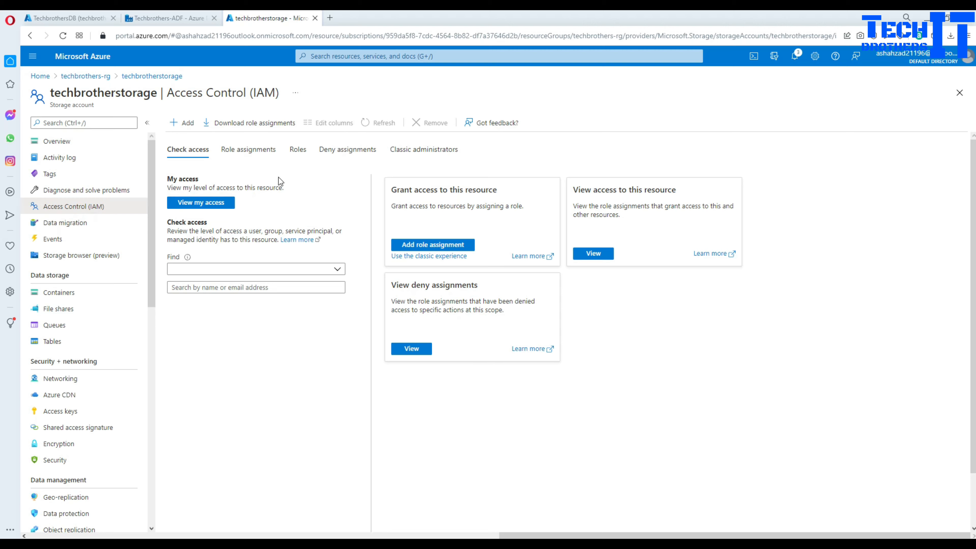
pyautogui.click(297, 151)
pyautogui.click(254, 194)
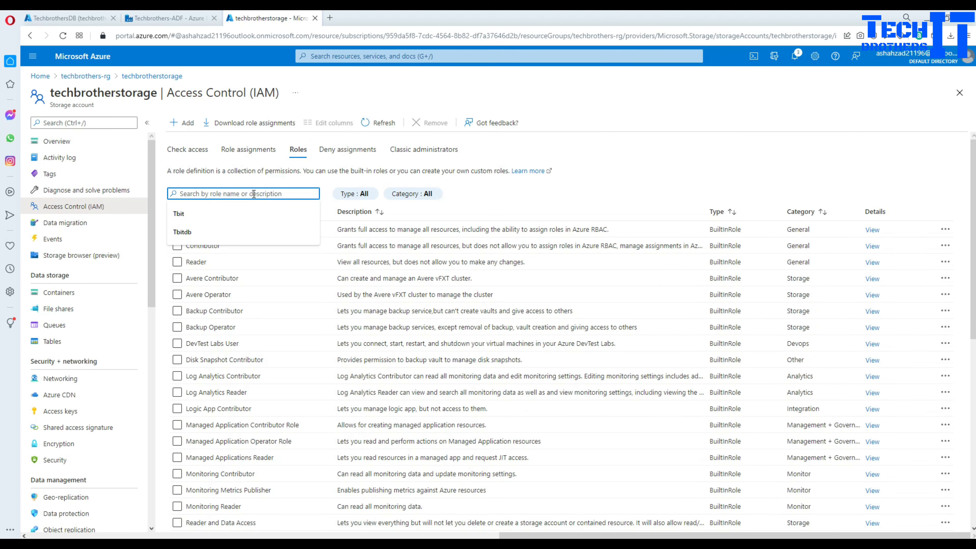
pyautogui.write('blob')
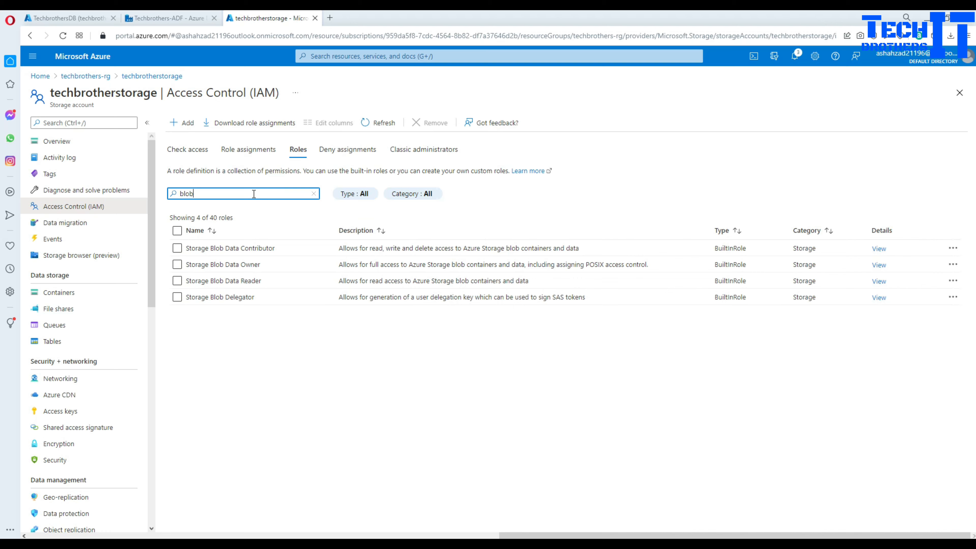
pyautogui.click(176, 248)
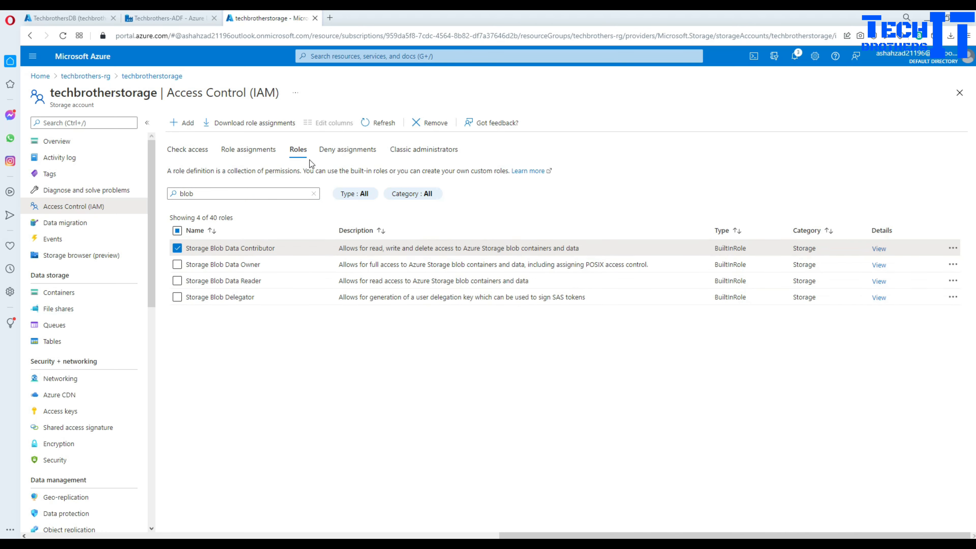
pyautogui.click(240, 152)
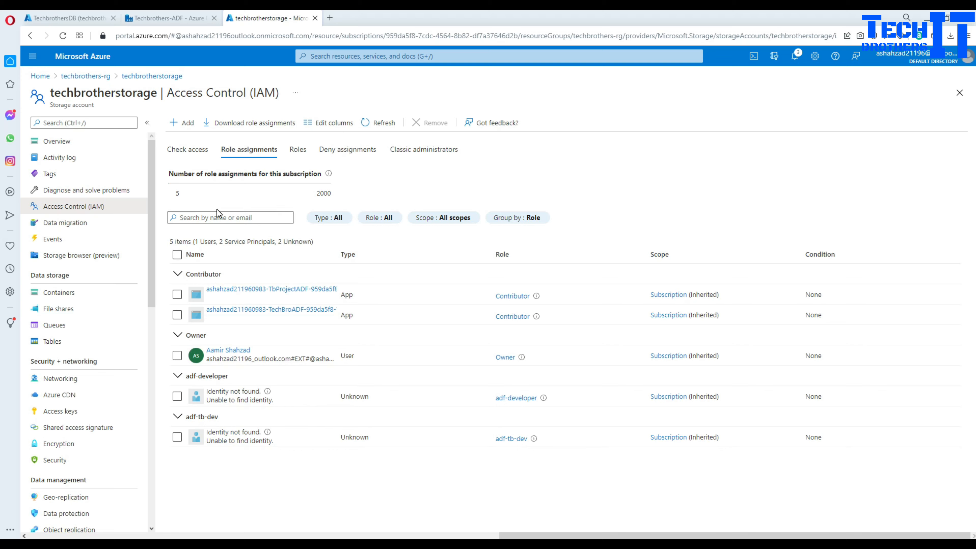
pyautogui.click(189, 124)
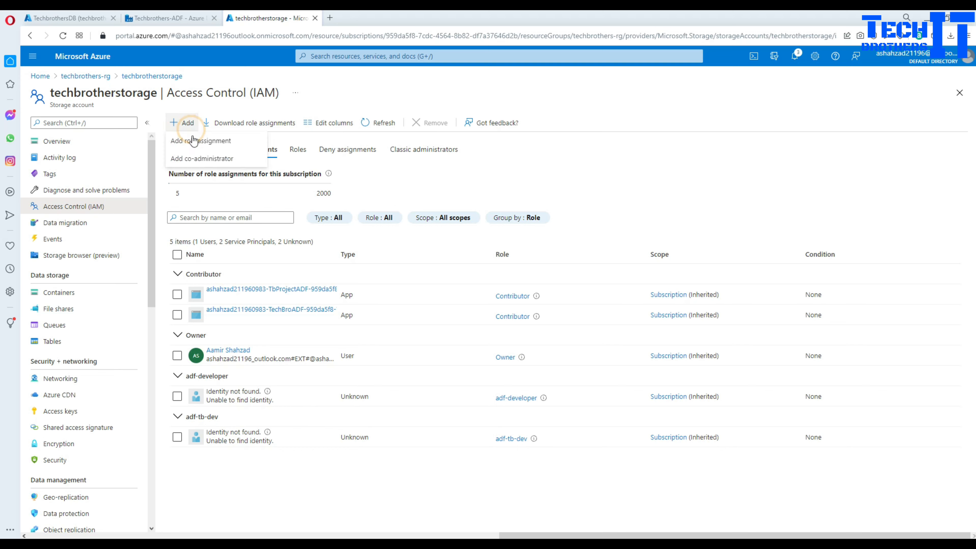
# - Start a new role assignment with the Storage Blob Data Contributor role
pyautogui.click(198, 141)
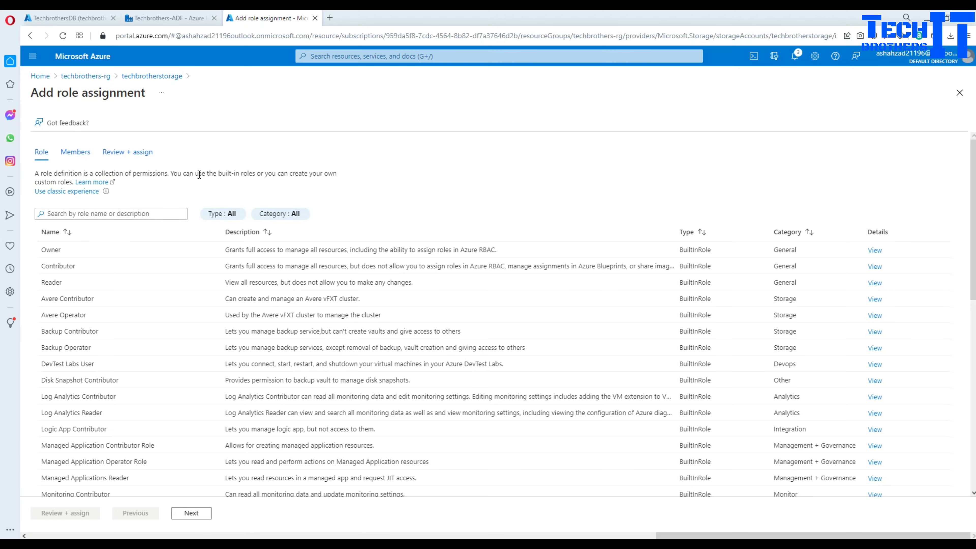
pyautogui.click(143, 212)
pyautogui.write('blob')
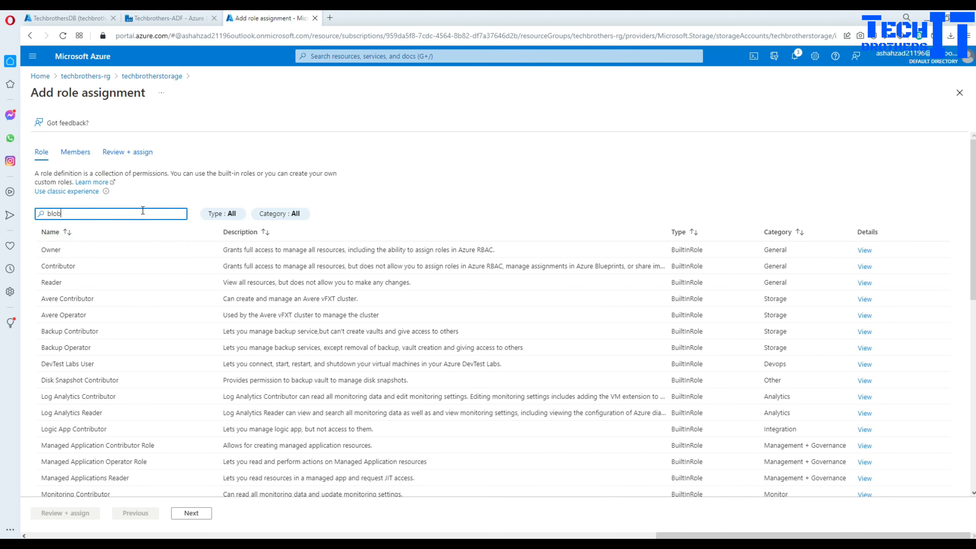
pyautogui.click(113, 271)
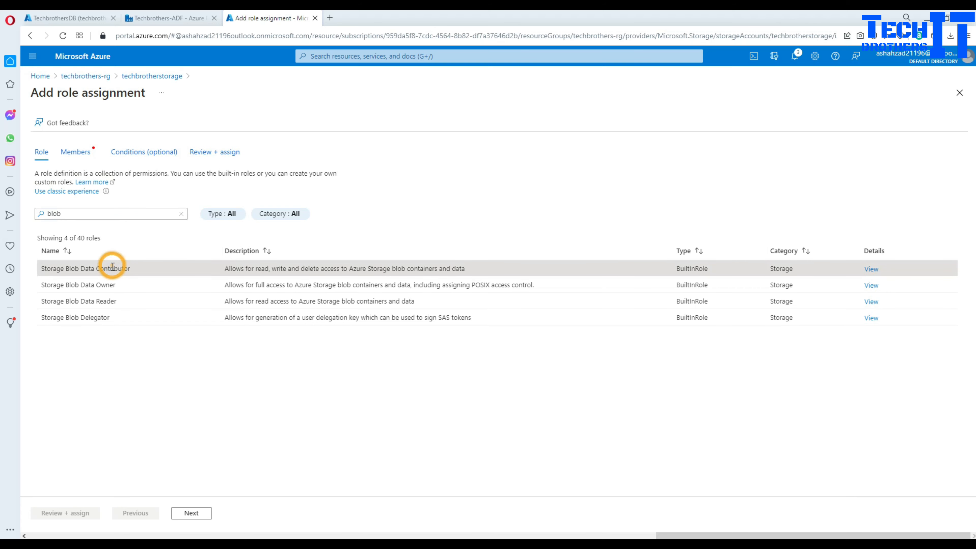
pyautogui.click(191, 513)
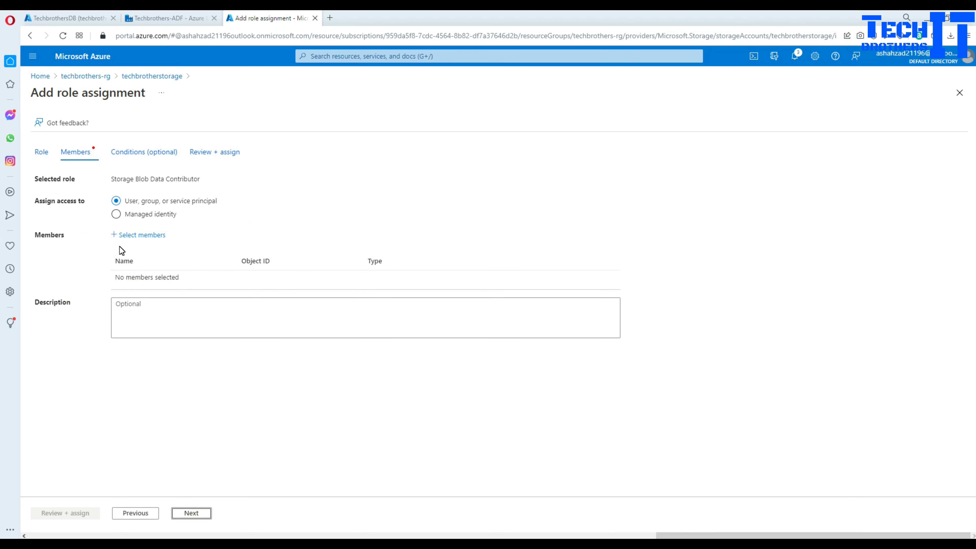
# - Assign the role to the Techbrothers-ADF data factory managed identity and create the assignment
pyautogui.click(129, 218)
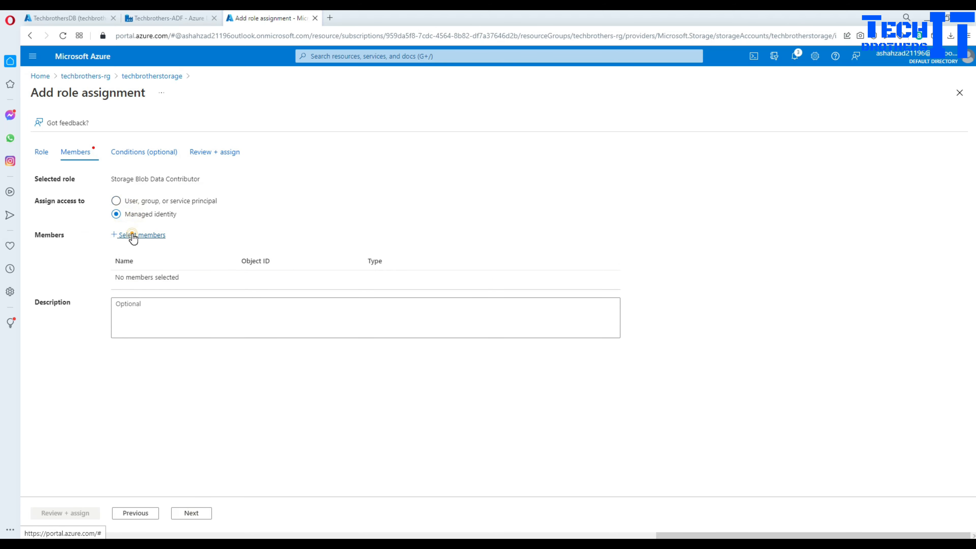
pyautogui.click(133, 235)
pyautogui.click(727, 155)
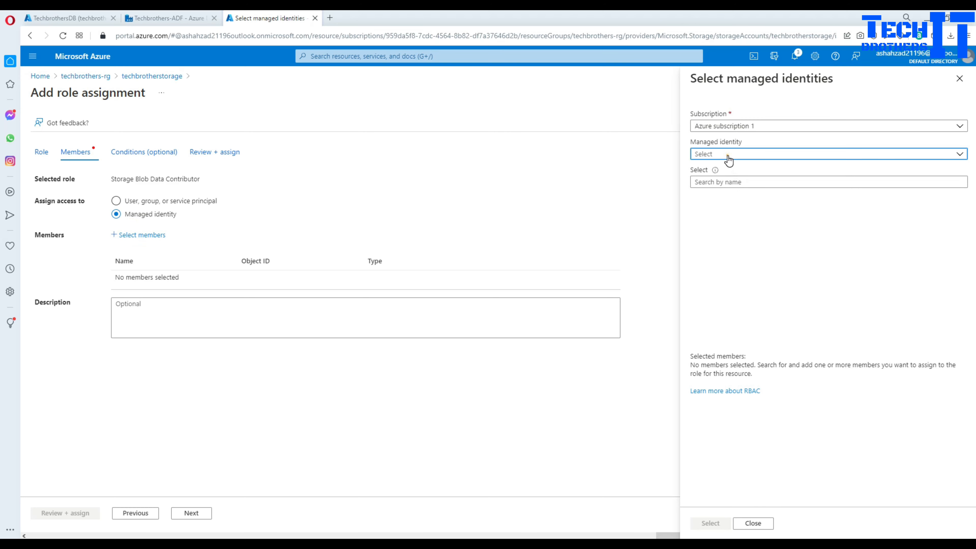
pyautogui.click(725, 202)
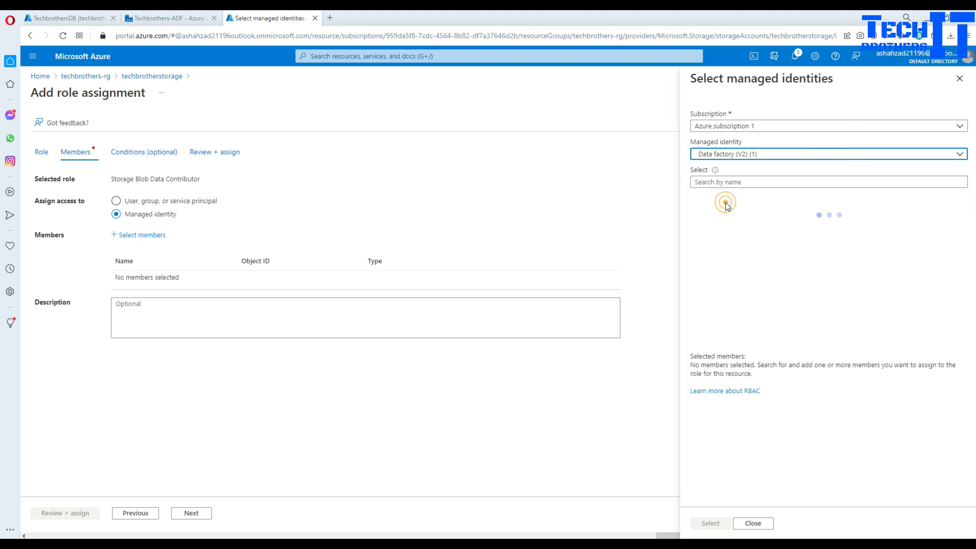
pyautogui.click(730, 181)
pyautogui.click(742, 210)
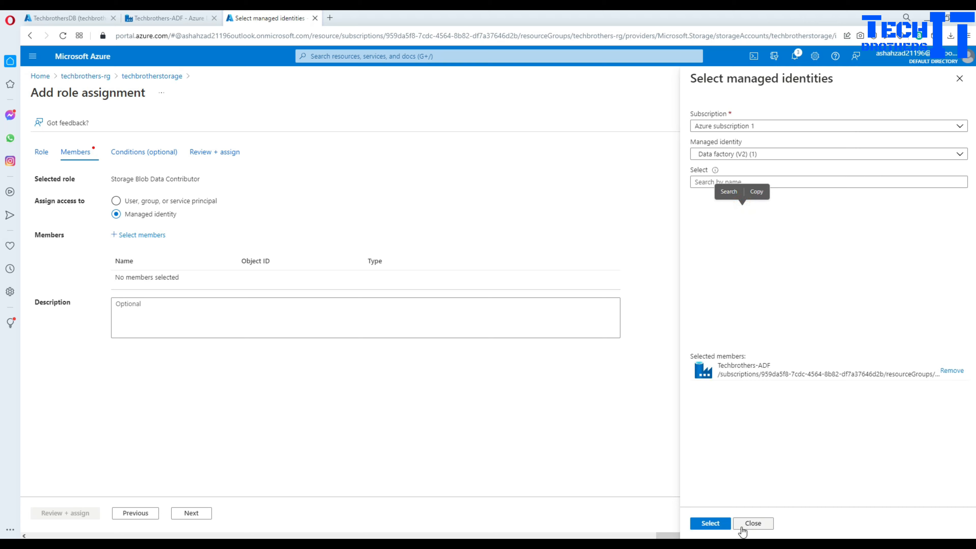
pyautogui.click(711, 523)
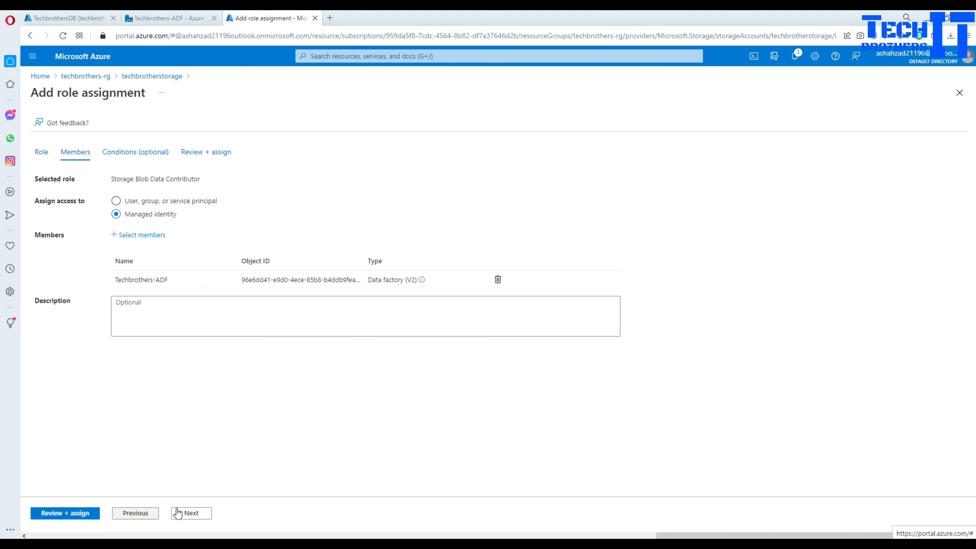
pyautogui.click(190, 512)
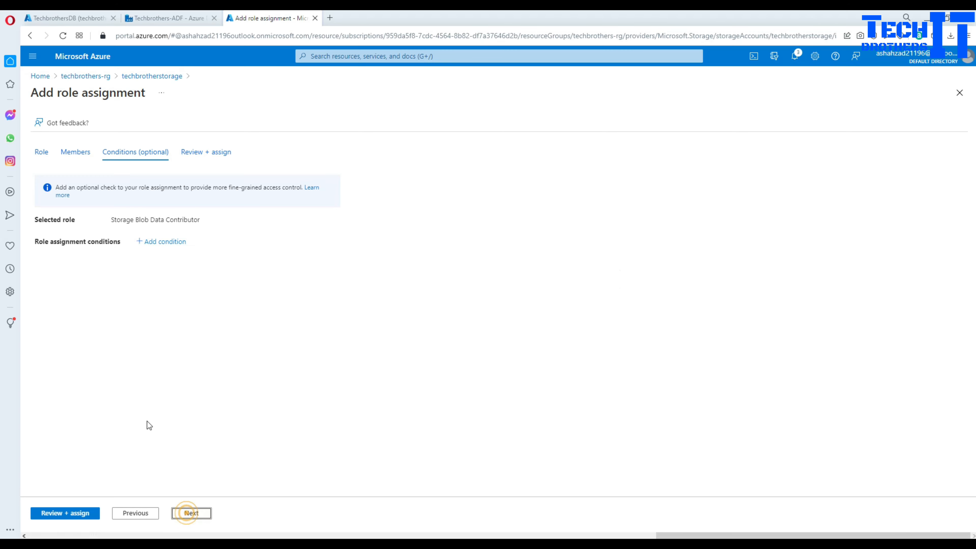
pyautogui.click(193, 514)
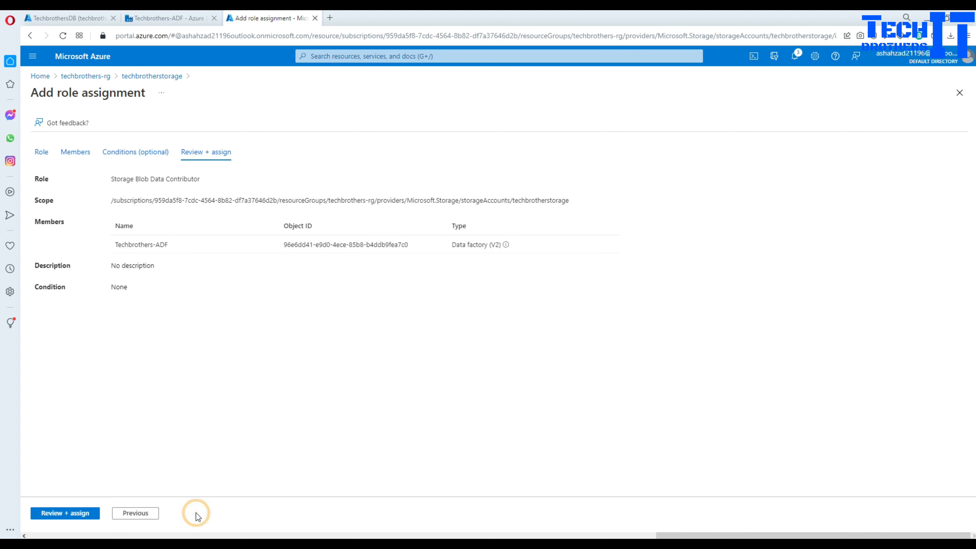
pyautogui.click(88, 515)
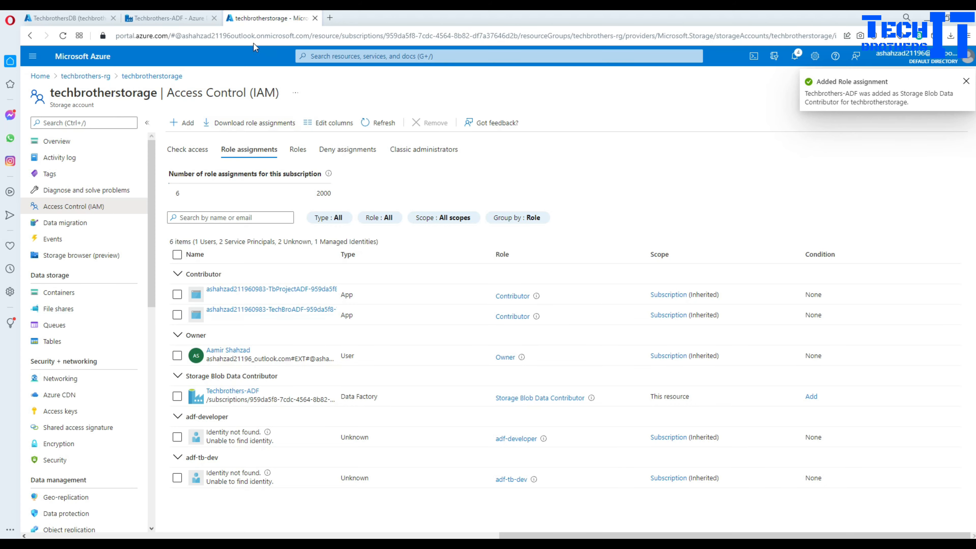
# - Check the IAM role assignments list, then return to the Techbrothers-ADF pipeline canvas
pyautogui.click(183, 19)
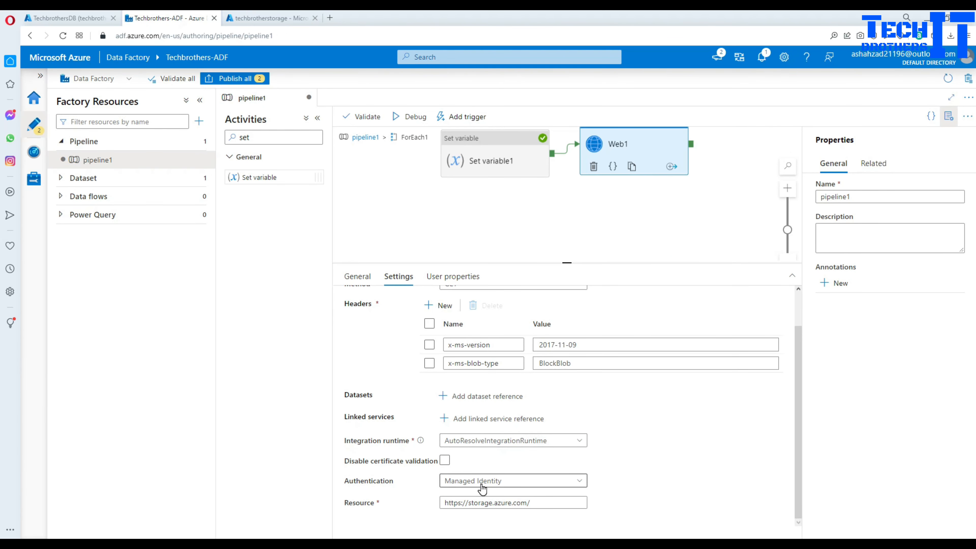
pyautogui.click(287, 17)
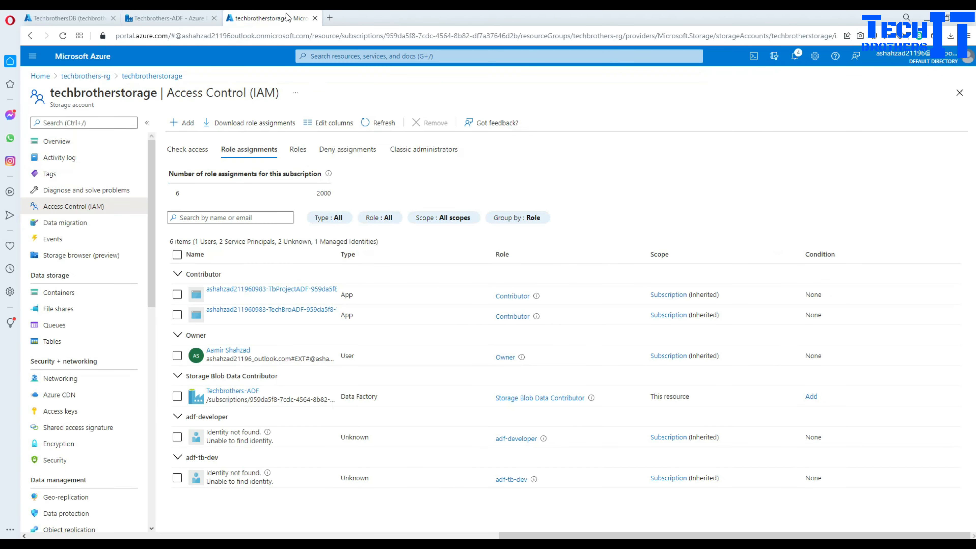
pyautogui.moveTo(168, 92); pyautogui.dragTo(284, 94)
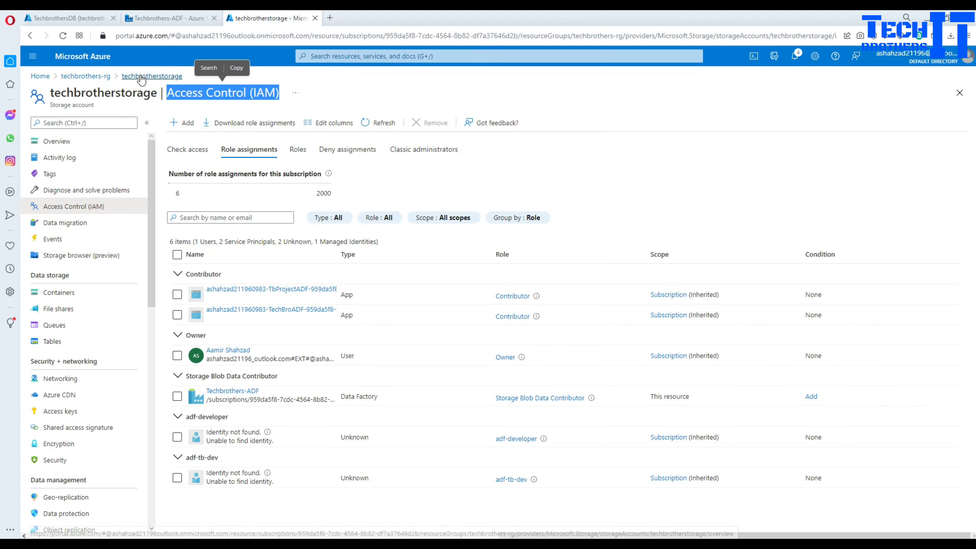
pyautogui.click(128, 95)
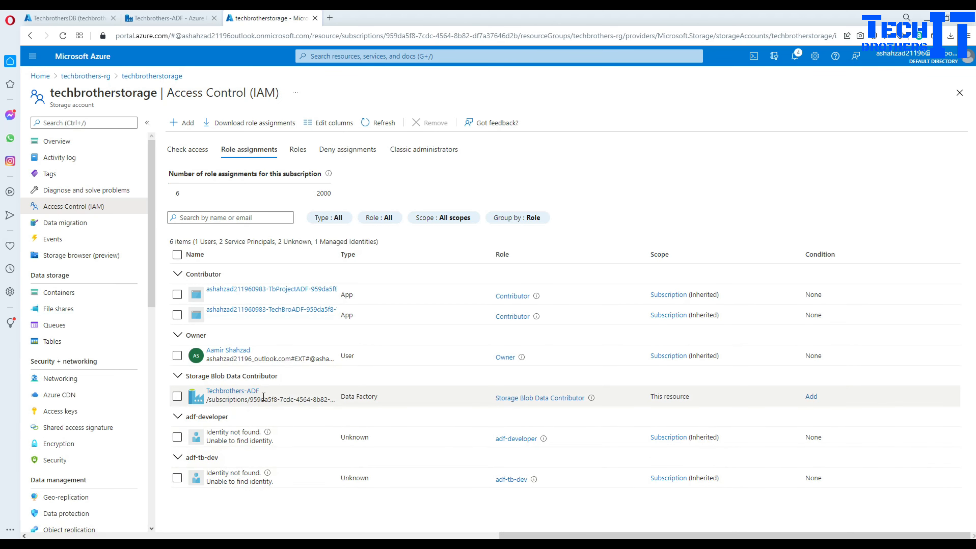
pyautogui.click(175, 14)
pyautogui.click(473, 214)
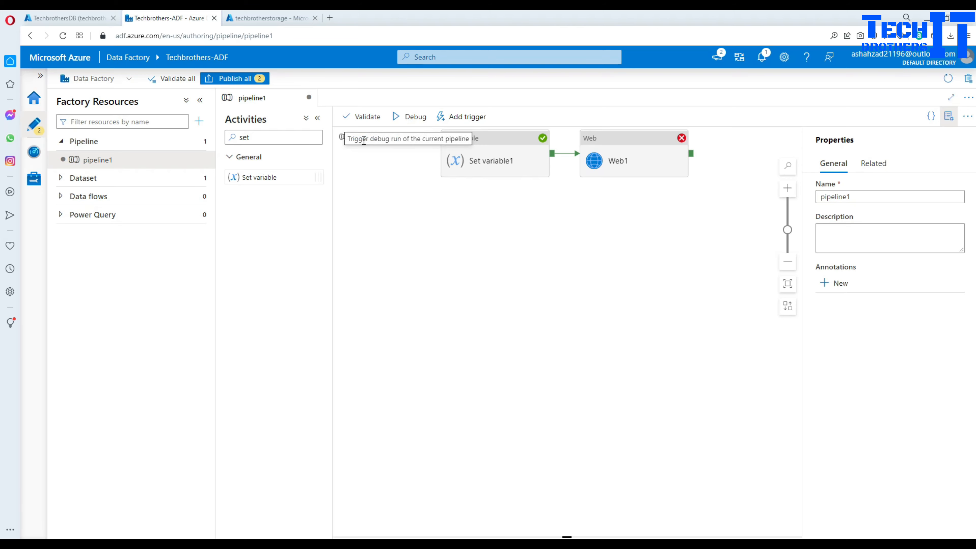
# - Debug pipeline1 again from the main canvas, refreshing the output and checking the Web1 run details
pyautogui.click(372, 174)
pyautogui.click(364, 137)
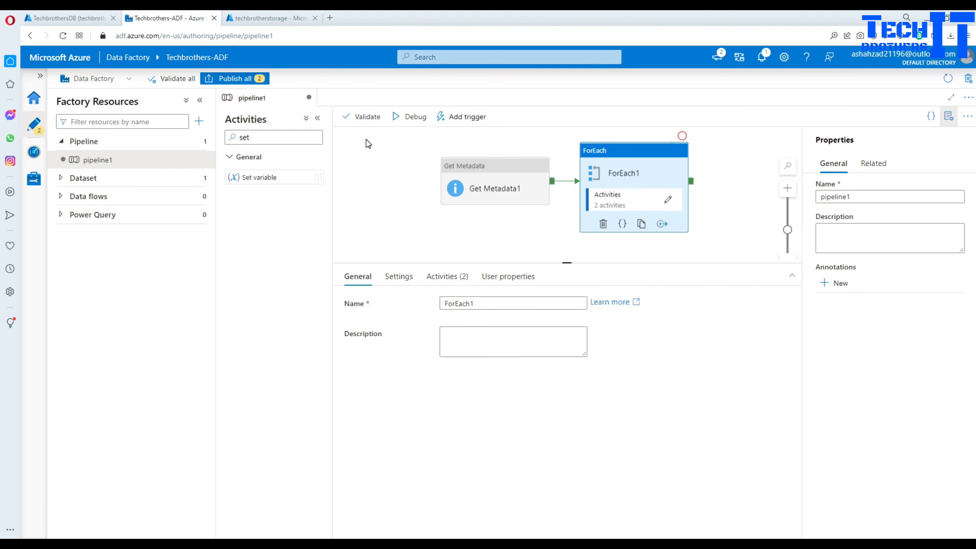
pyautogui.click(409, 116)
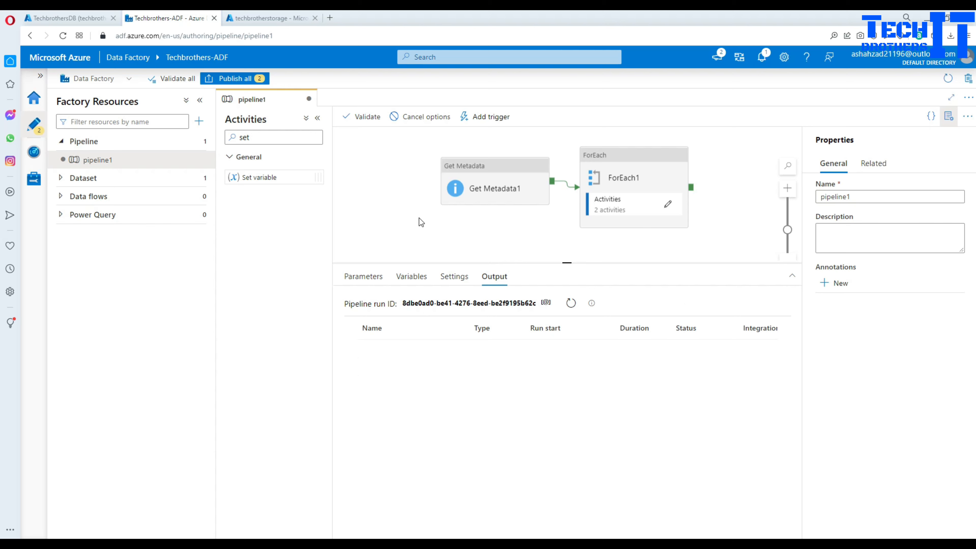
pyautogui.click(569, 304)
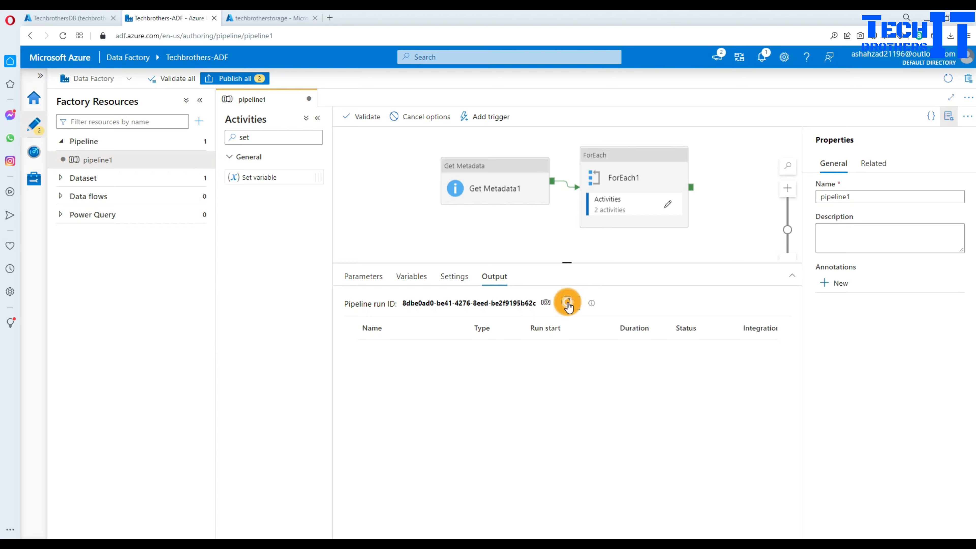
pyautogui.click(569, 303)
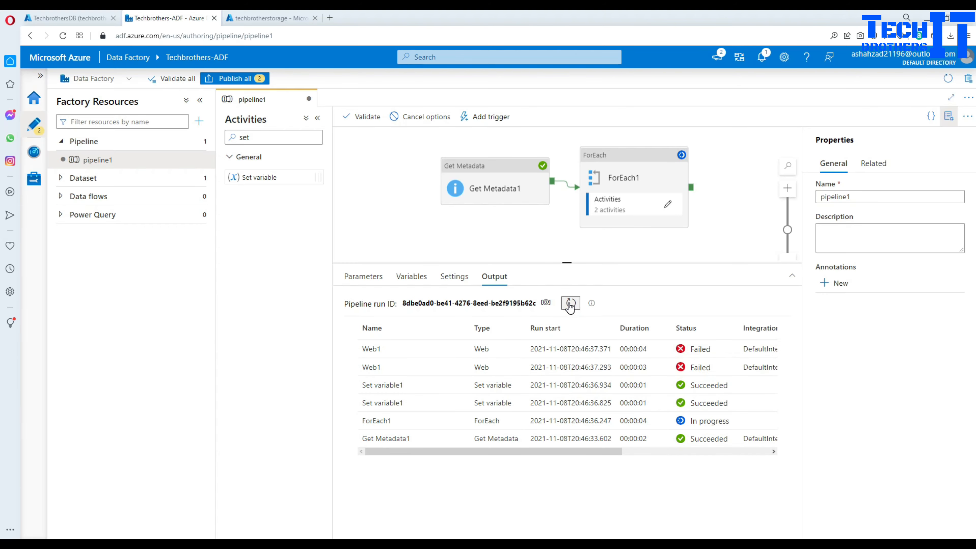
pyautogui.click(459, 368)
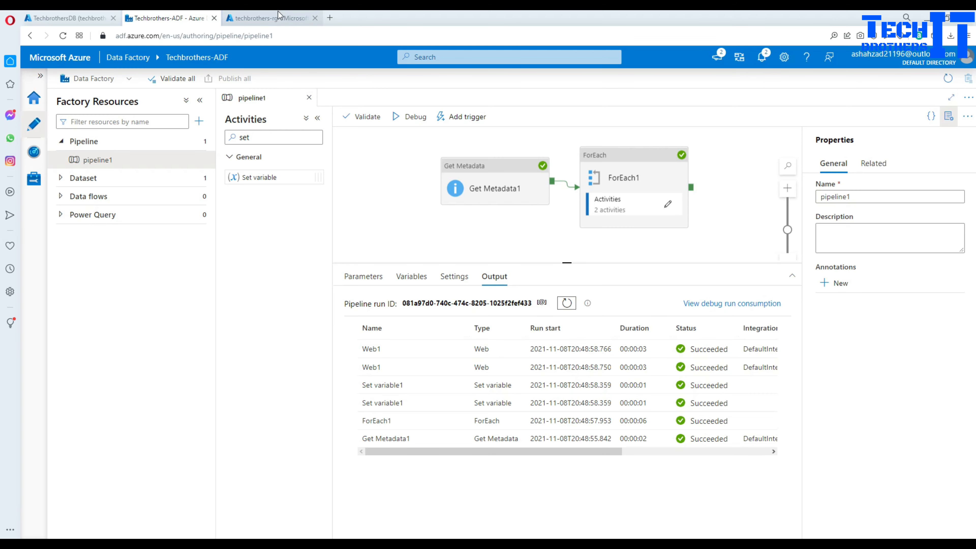
pyautogui.click(268, 18)
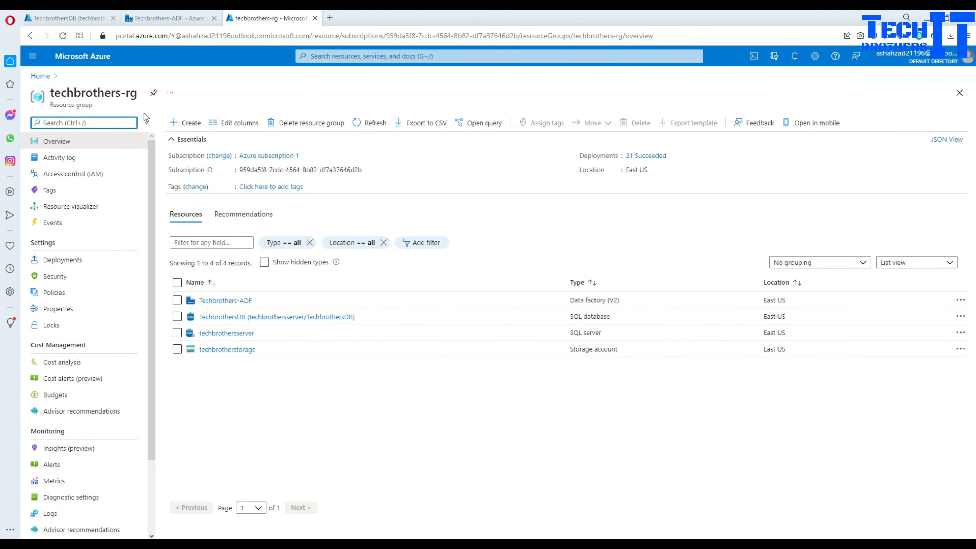
# - On techbrotherstorage's IAM, start a role assignment for Storage Blob Data Contributor
pyautogui.click(221, 349)
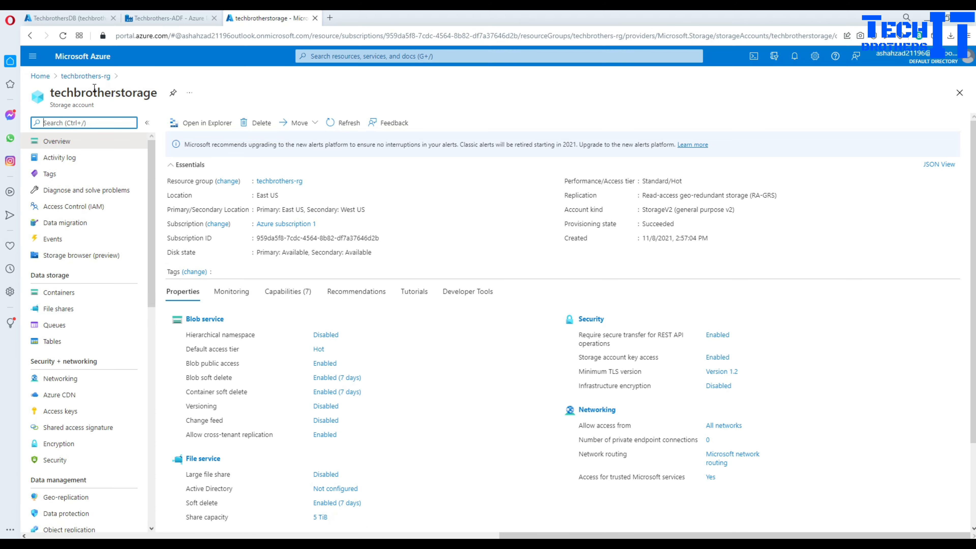
pyautogui.click(88, 209)
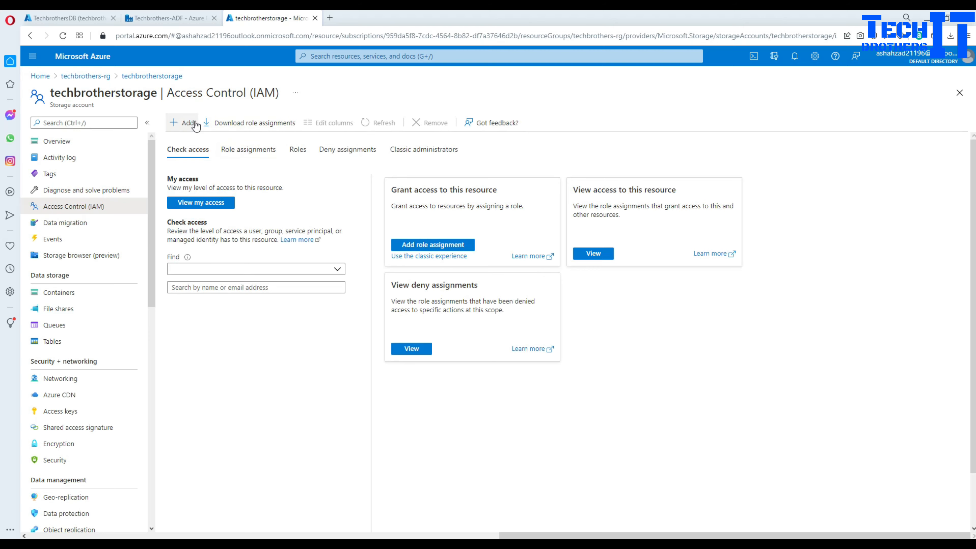
pyautogui.click(190, 123)
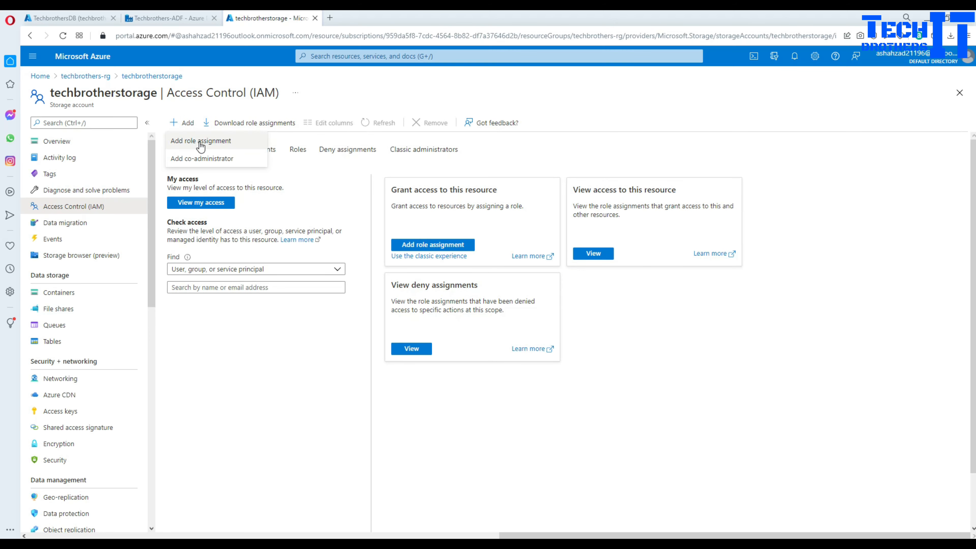
pyautogui.click(199, 142)
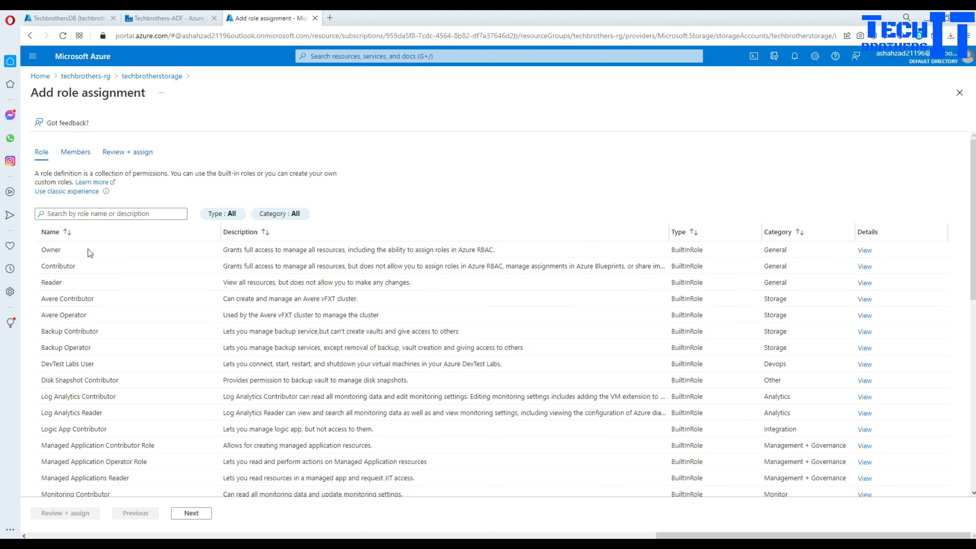
pyautogui.click(137, 213)
pyautogui.write('blo')
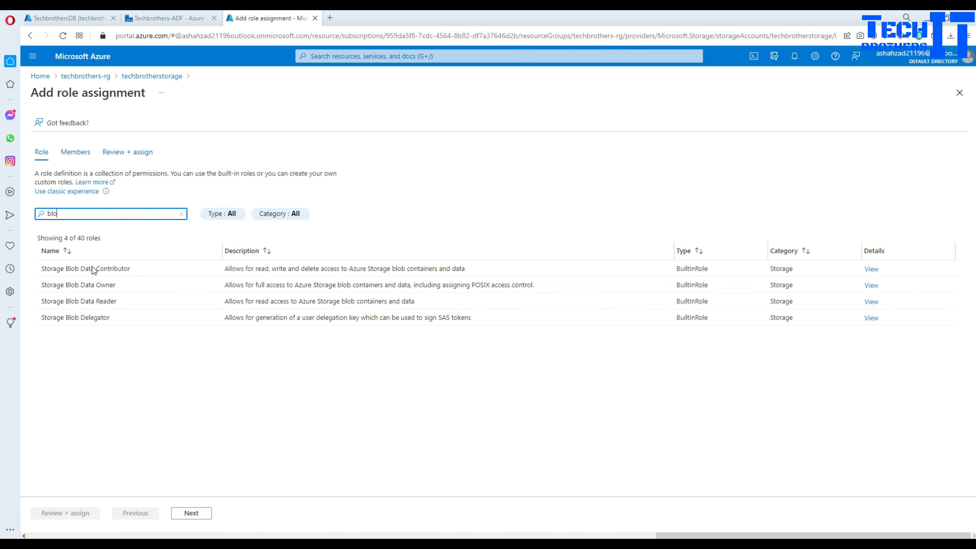
pyautogui.click(93, 269)
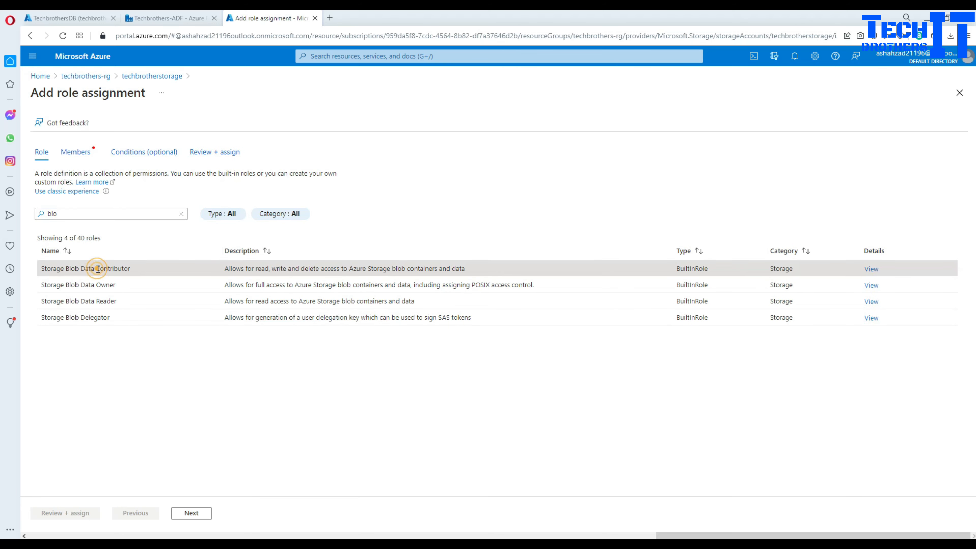
pyautogui.click(191, 513)
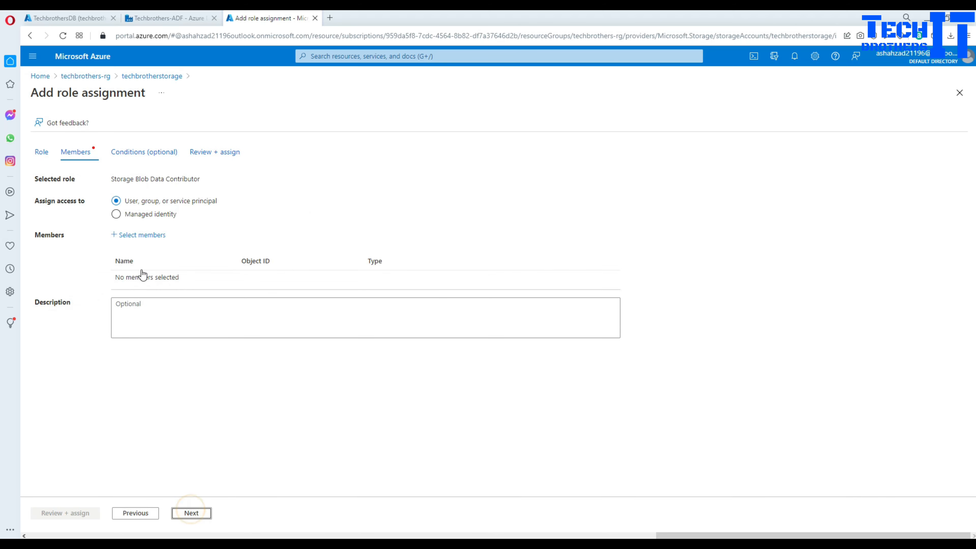
# - Pick the Techbrothers-ADF data factory managed identity as member, then return to the ADF tab
pyautogui.click(135, 217)
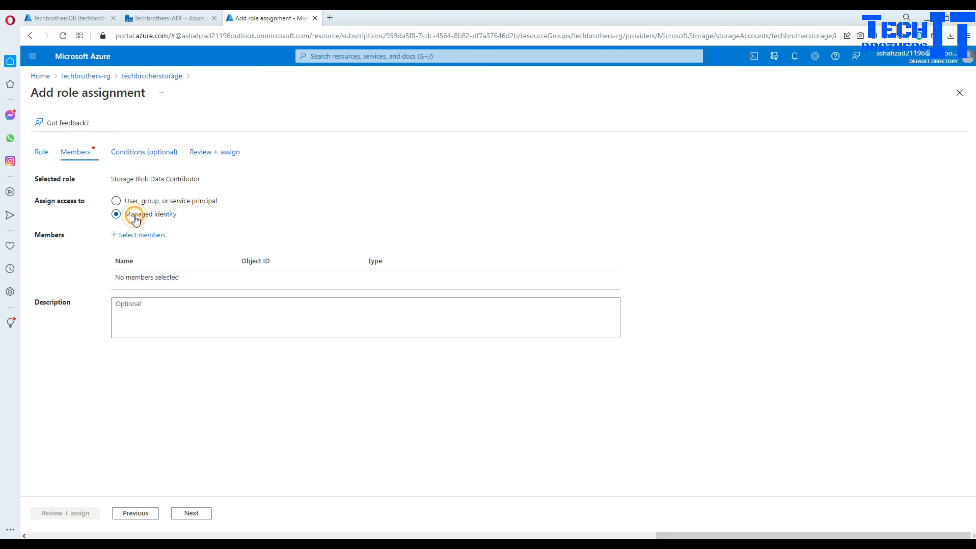
pyautogui.click(140, 234)
pyautogui.click(736, 155)
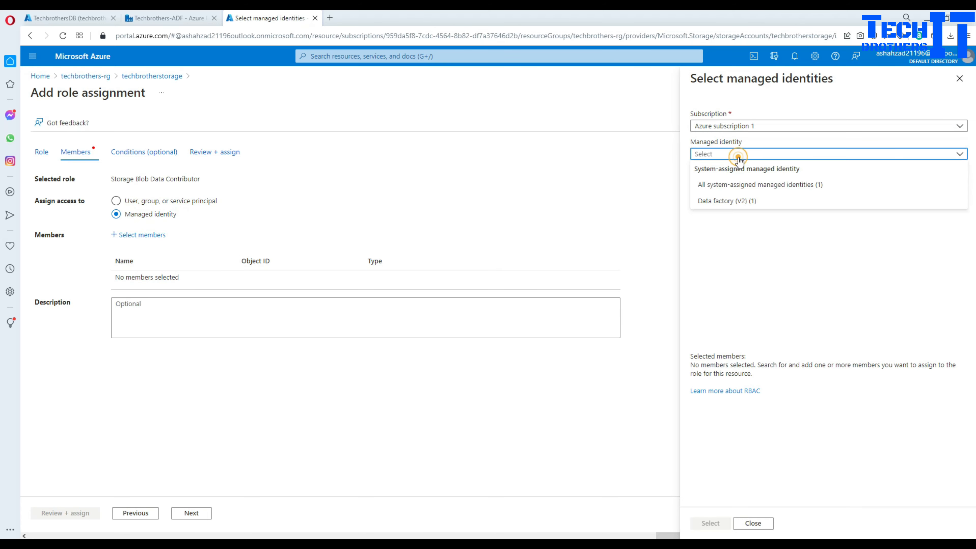
pyautogui.click(745, 201)
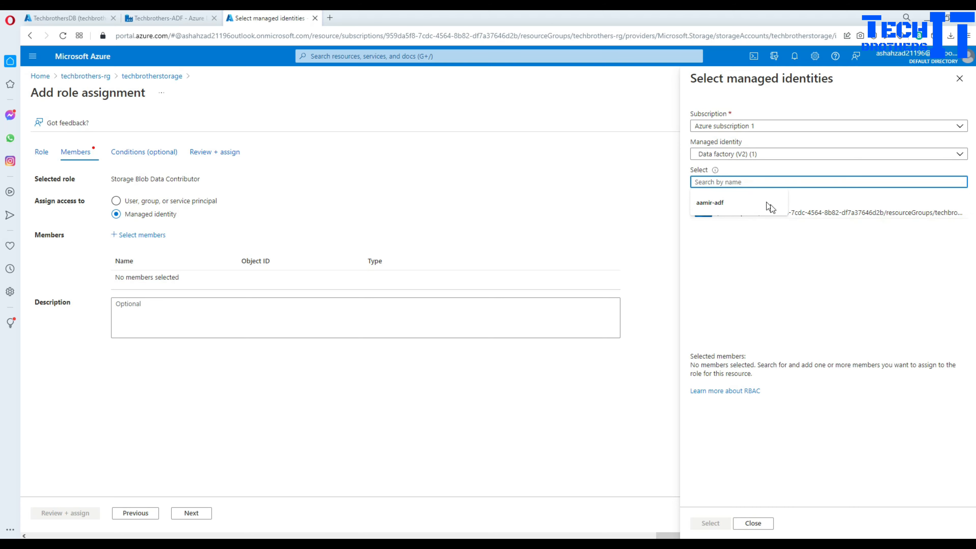
pyautogui.click(813, 216)
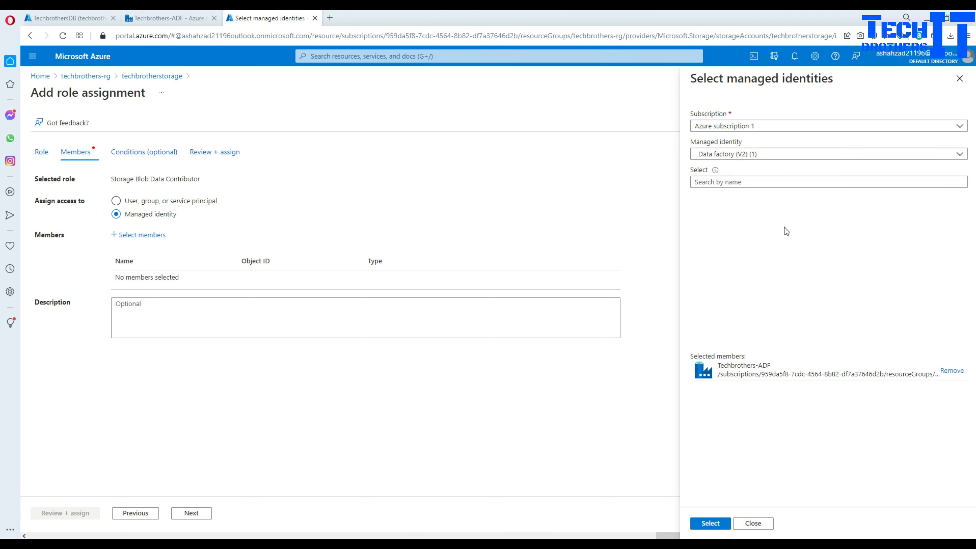
pyautogui.click(753, 524)
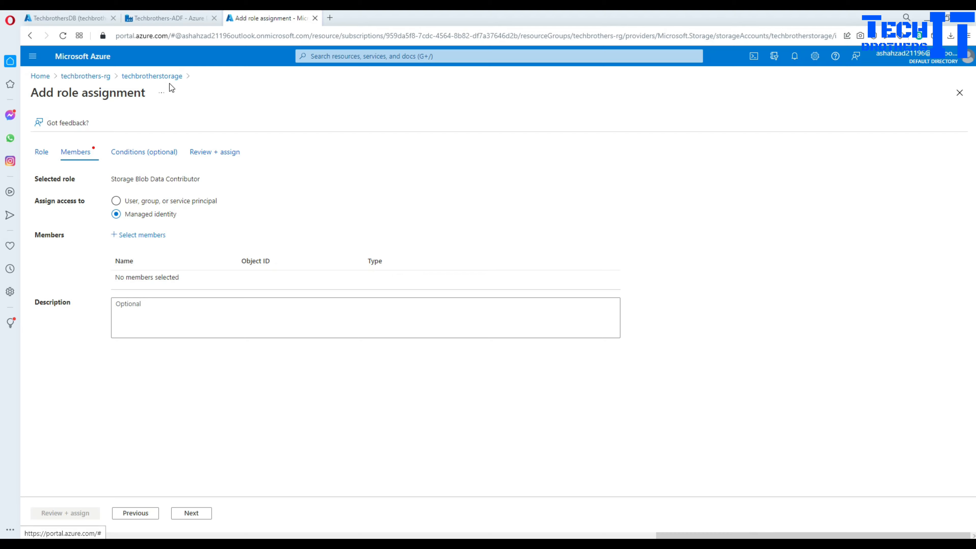
pyautogui.click(165, 18)
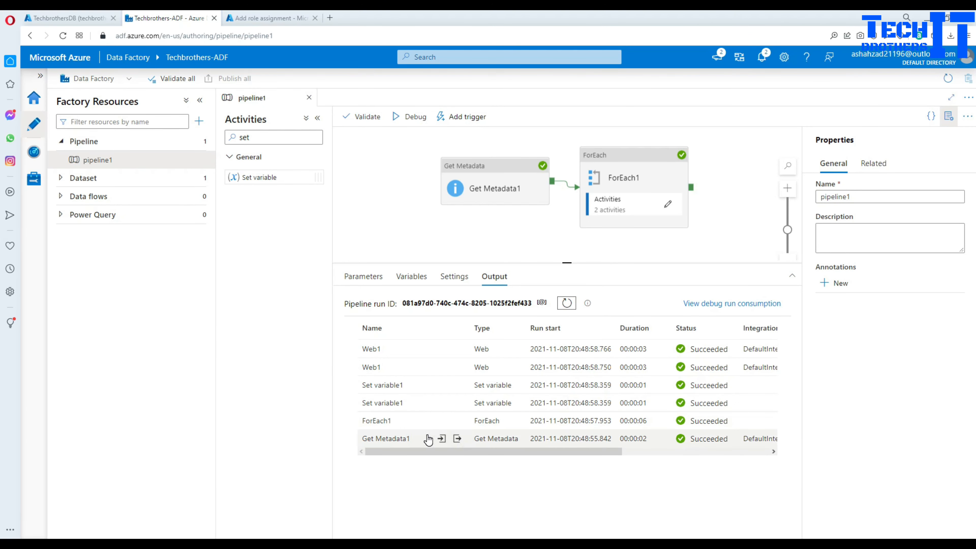
# - Inspect Get Metadata1's output (Create Customer Table.sql) and Set variable1's storage URL value
pyautogui.click(456, 439)
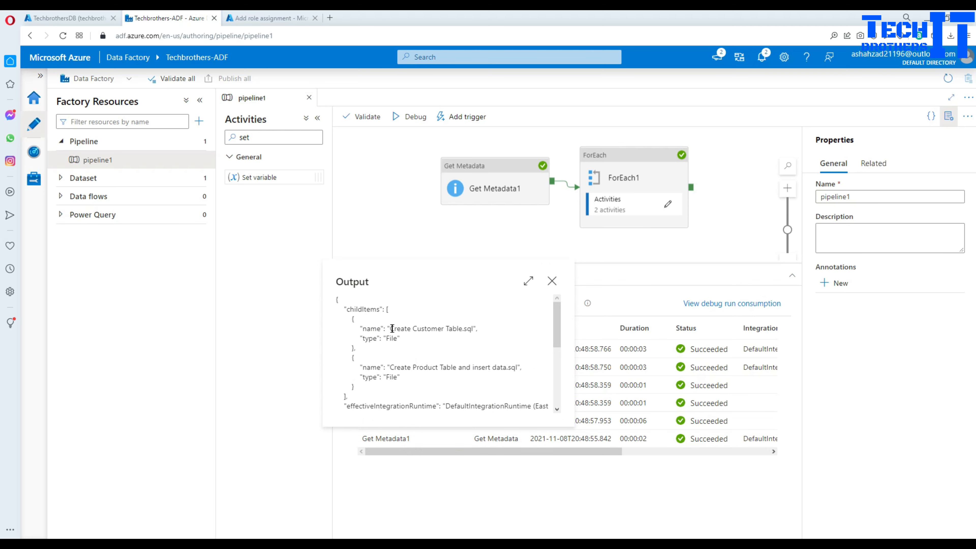
pyautogui.moveTo(391, 329); pyautogui.dragTo(475, 328)
pyautogui.click(554, 282)
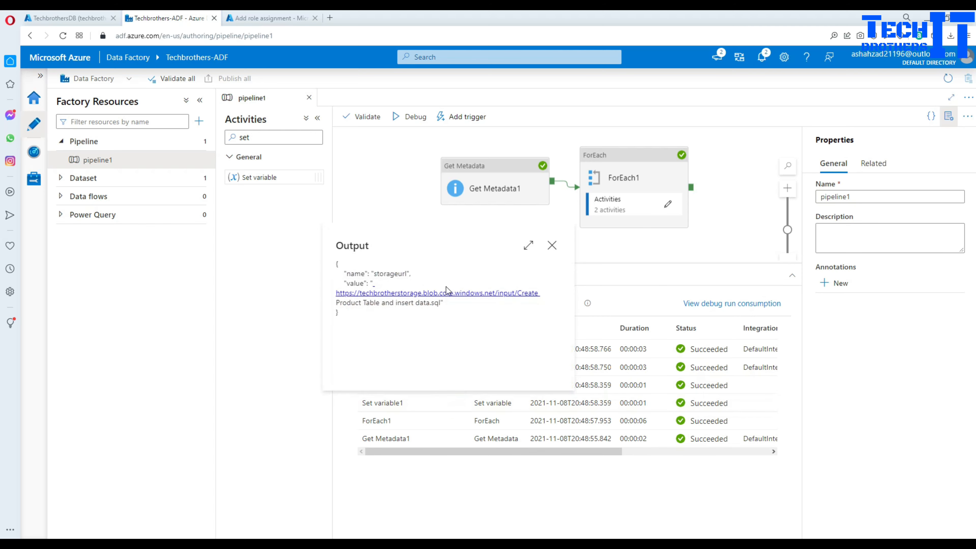
pyautogui.moveTo(444, 305); pyautogui.dragTo(331, 297)
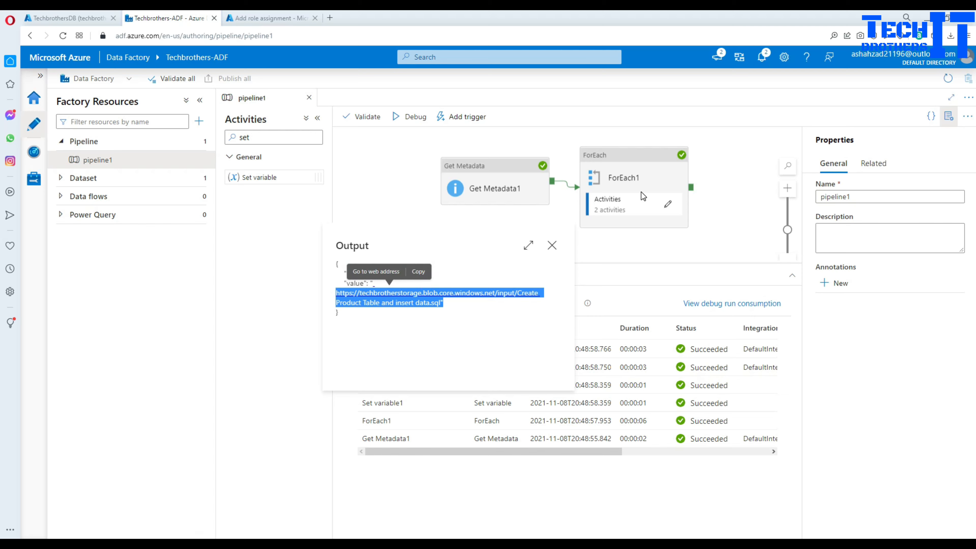
pyautogui.click(552, 245)
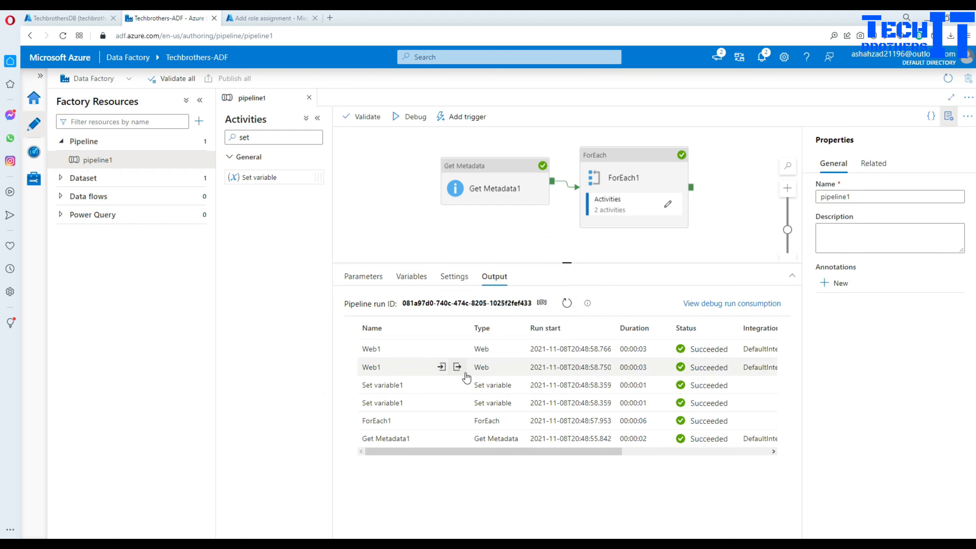
# - Inspect Web1's response containing the SQL script, then enlarge the pipeline canvas
pyautogui.click(458, 368)
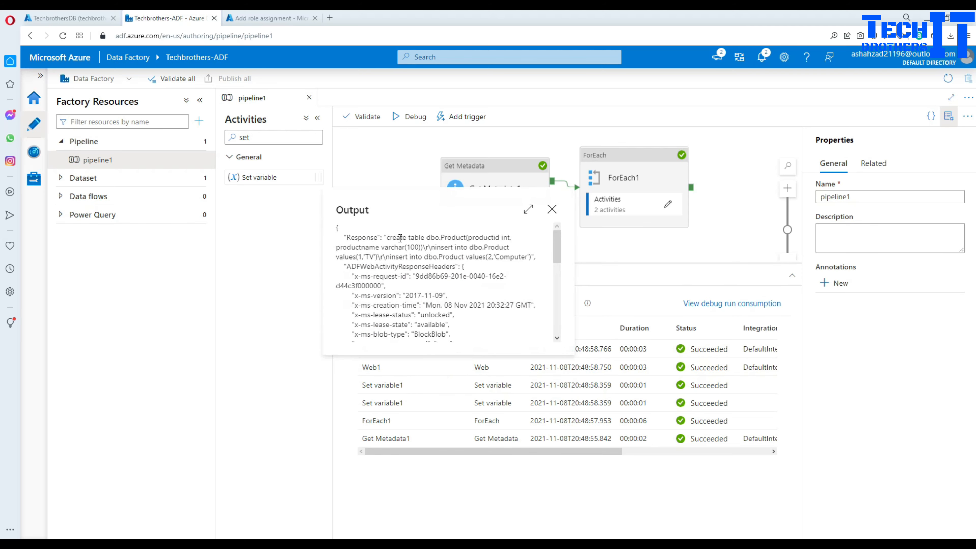
pyautogui.moveTo(387, 236); pyautogui.dragTo(534, 257)
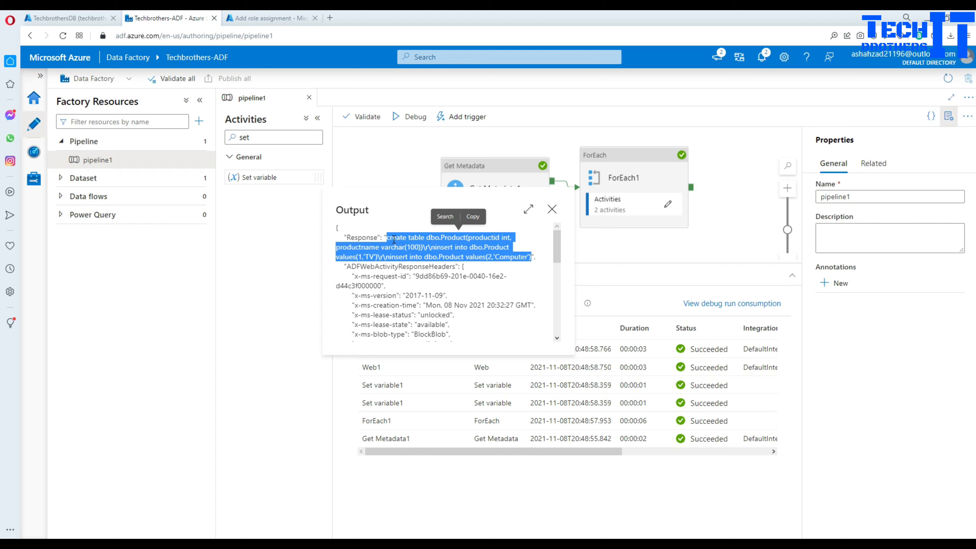
pyautogui.click(387, 238)
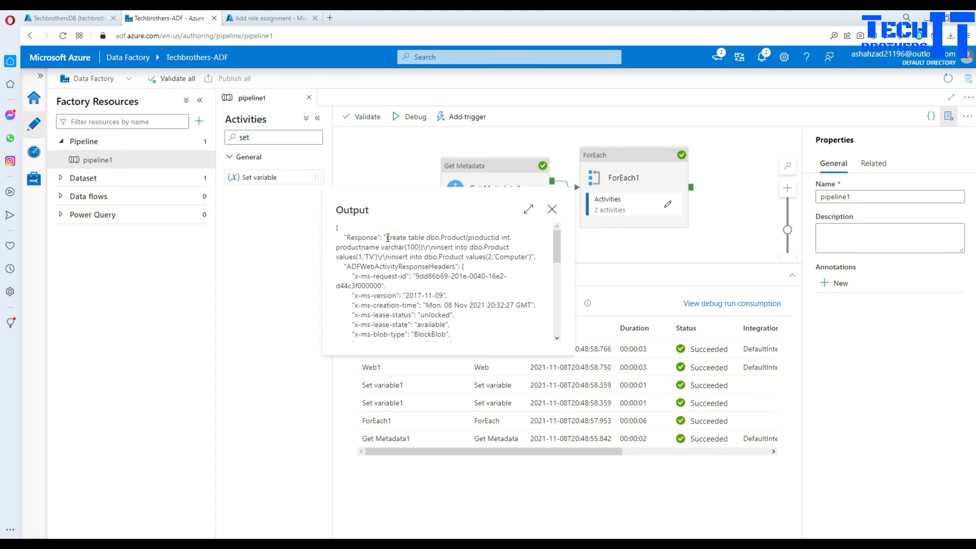
pyautogui.moveTo(387, 237); pyautogui.dragTo(531, 257)
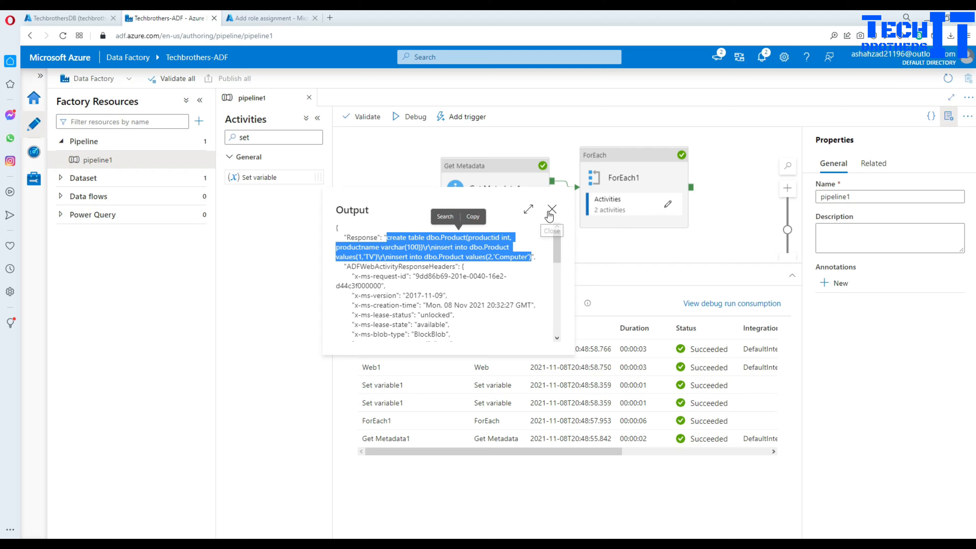
pyautogui.click(549, 212)
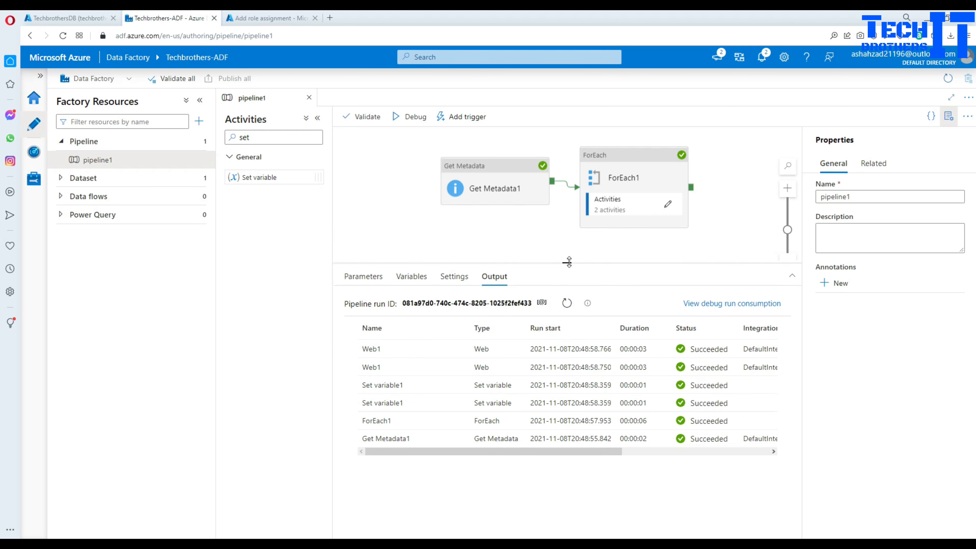
pyautogui.moveTo(568, 262); pyautogui.dragTo(567, 318)
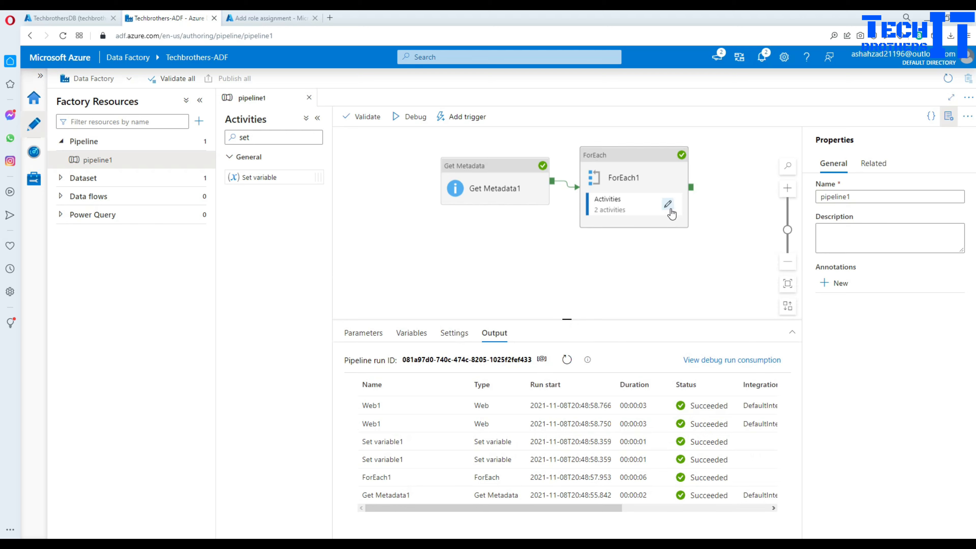
# - Inside ForEach1, search activities for 'look' and add a Lookup activity to the canvas
pyautogui.click(668, 207)
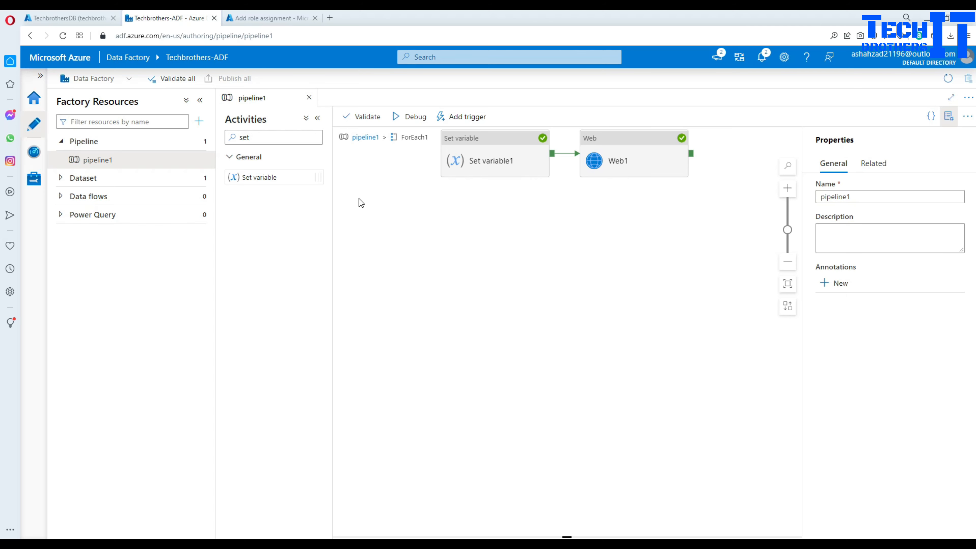
pyautogui.moveTo(259, 137); pyautogui.dragTo(240, 137)
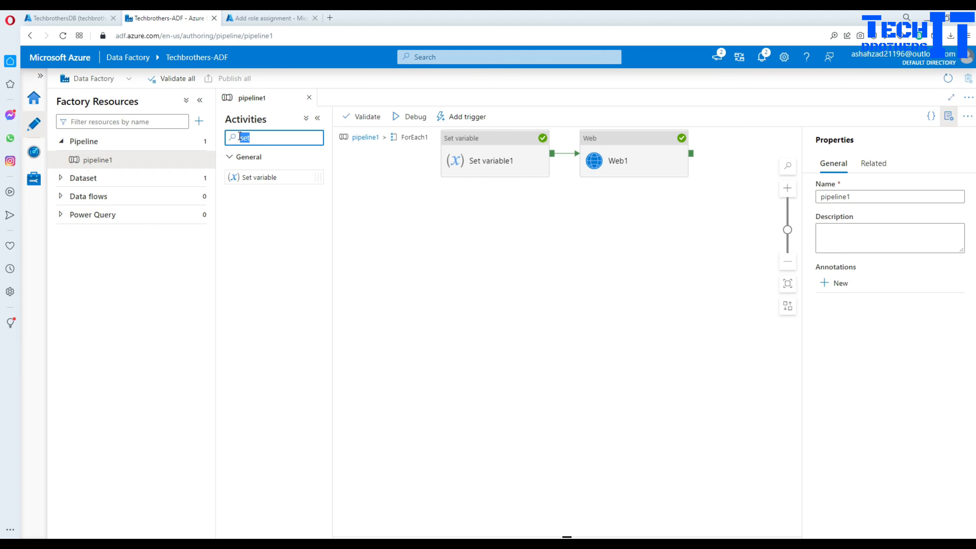
pyautogui.press('BackSpace')
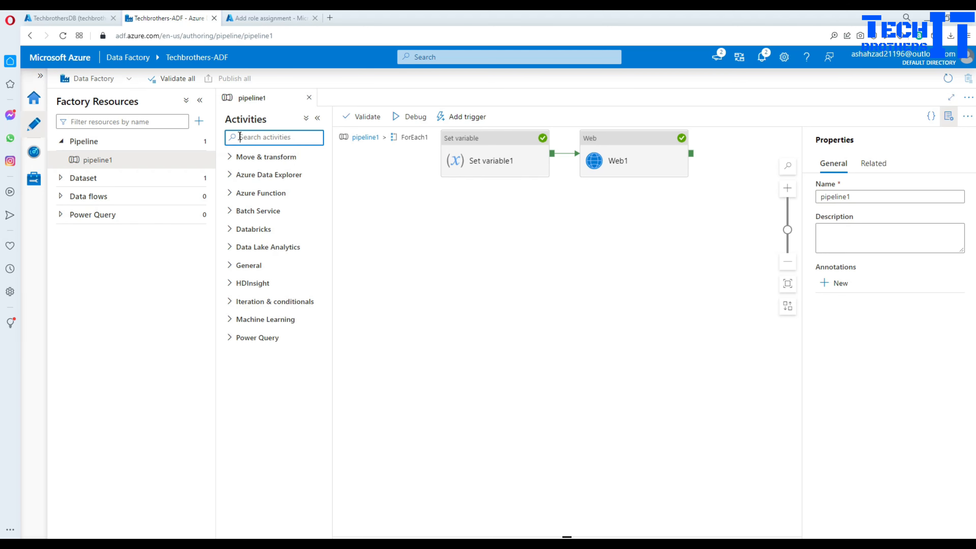
pyautogui.write('lo')
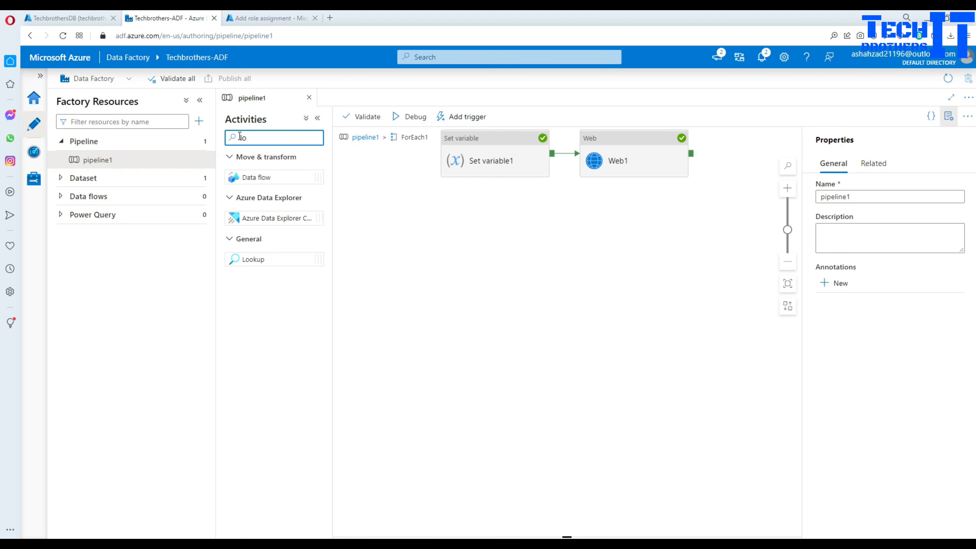
pyautogui.write('ok')
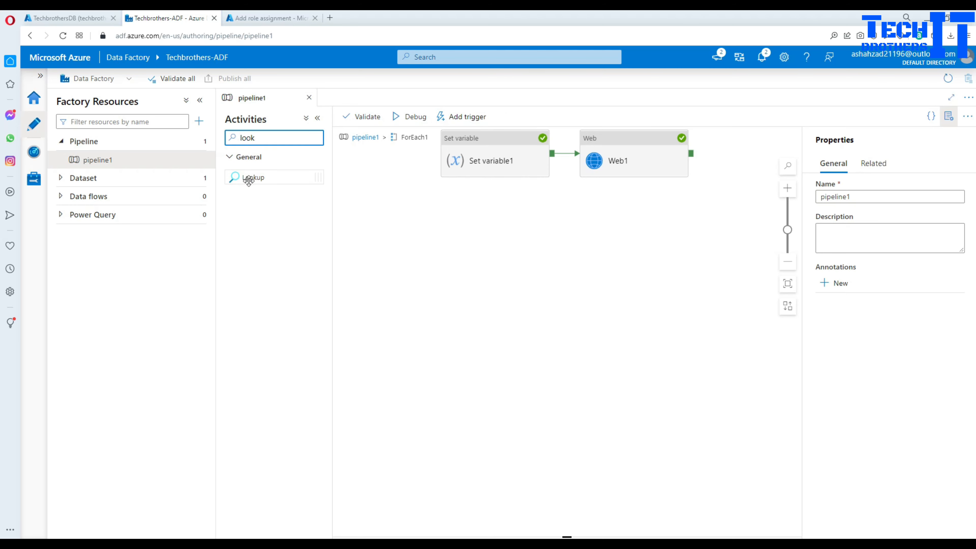
pyautogui.moveTo(272, 178); pyautogui.dragTo(608, 256)
# - Connect Web1's success output to Lookup1 and show Lookup1's source dataset settings
pyautogui.click(669, 166)
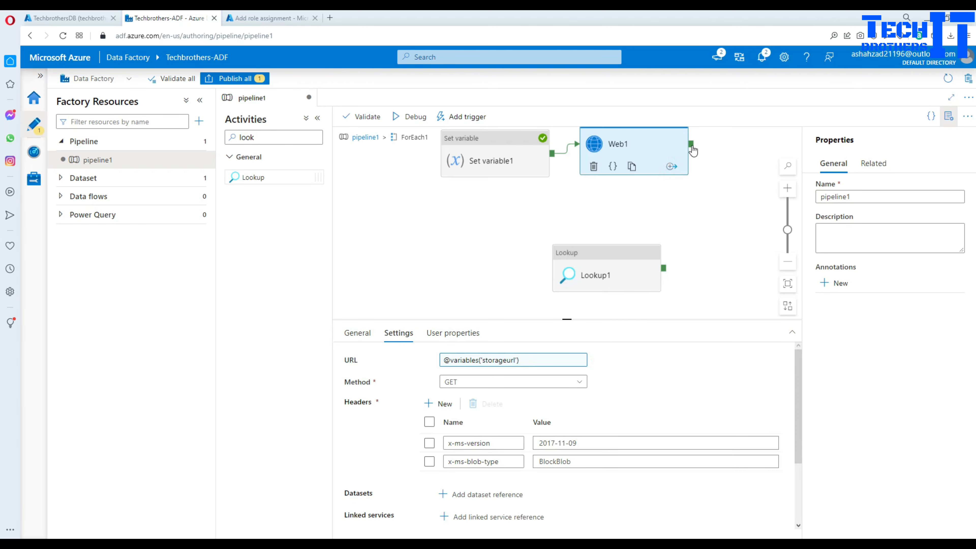
pyautogui.moveTo(690, 145); pyautogui.dragTo(659, 277)
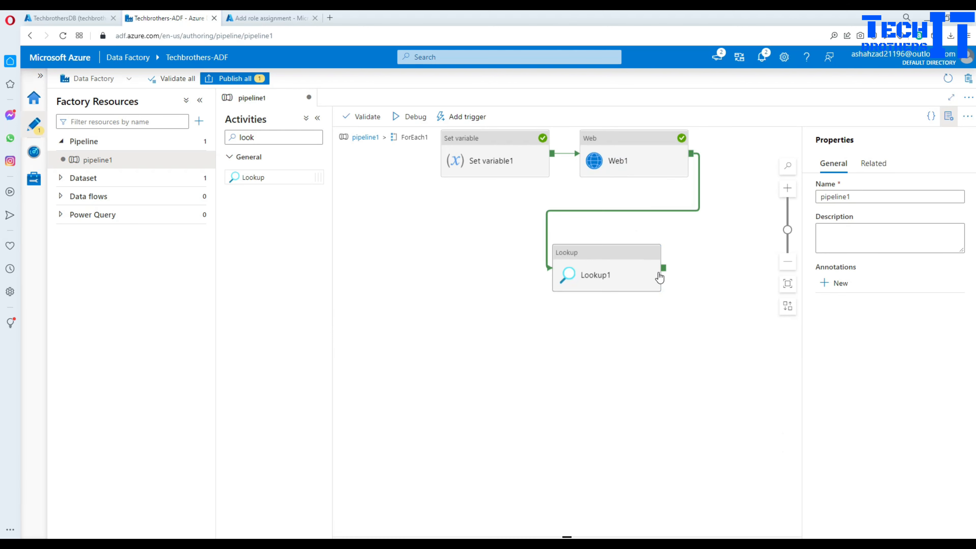
pyautogui.click(622, 264)
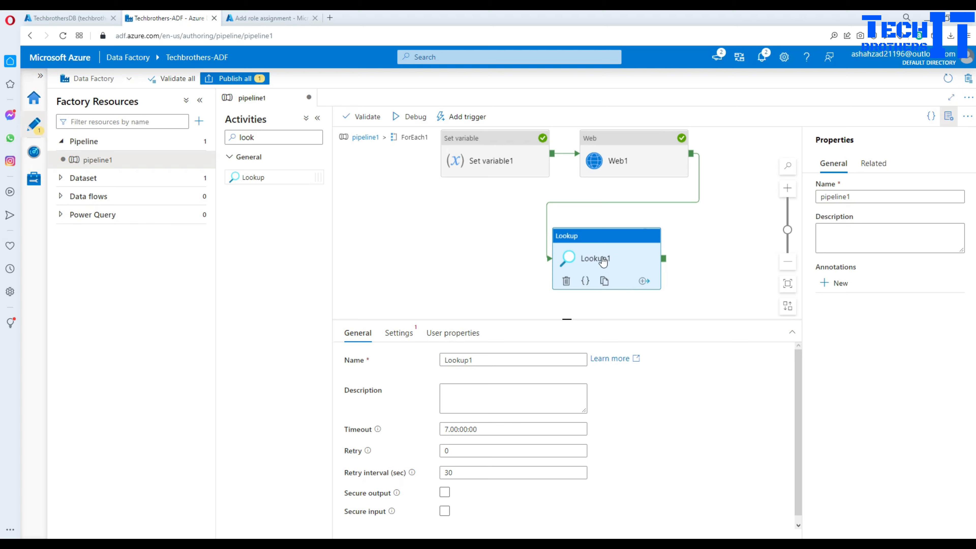
pyautogui.click(618, 154)
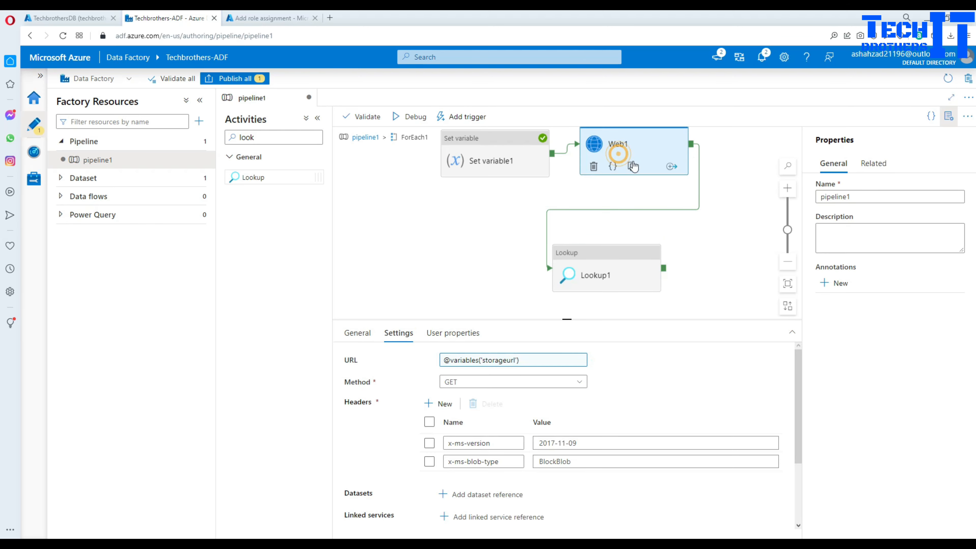
pyautogui.click(529, 225)
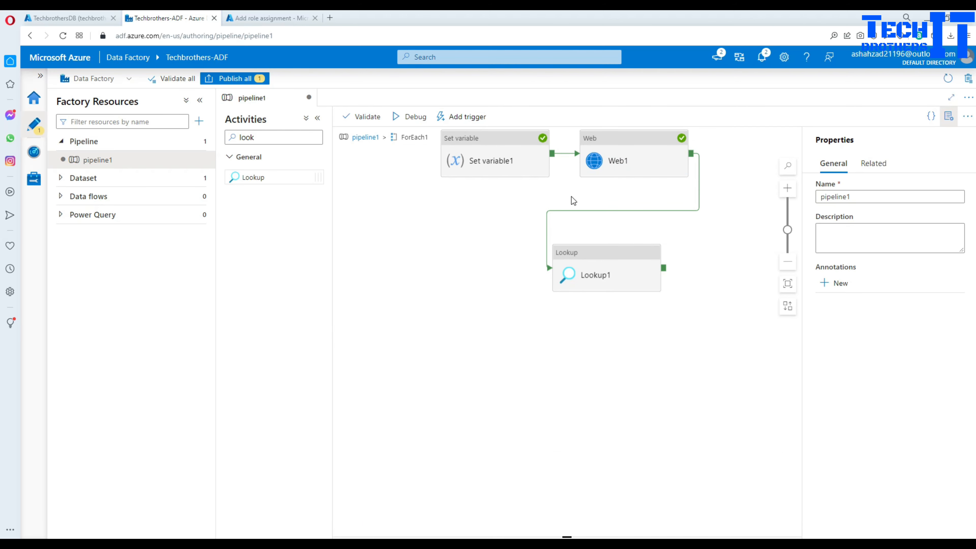
pyautogui.click(613, 164)
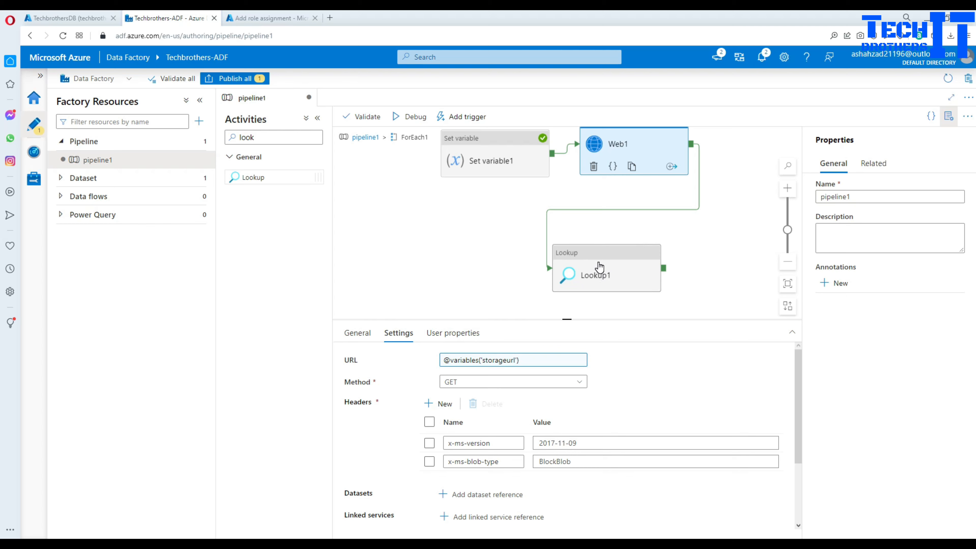
pyautogui.click(610, 271)
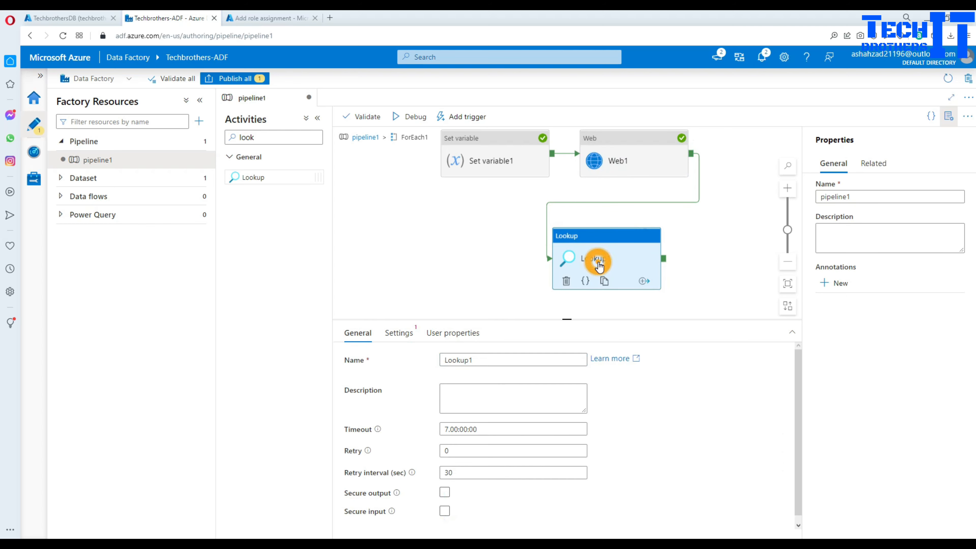
pyautogui.click(399, 334)
# - Create a new Azure SQL Database source dataset for Lookup1 with a new linked service
pyautogui.click(617, 362)
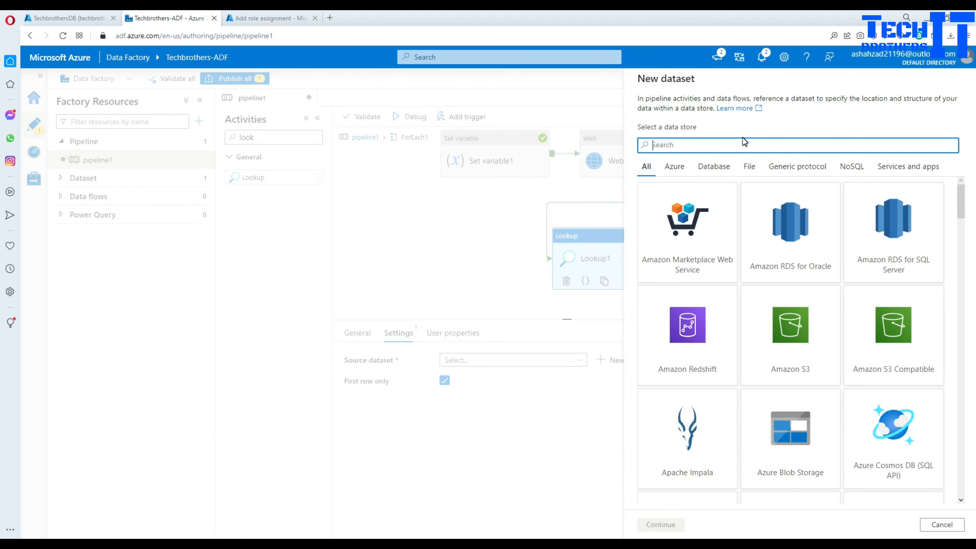
pyautogui.write('azure sql')
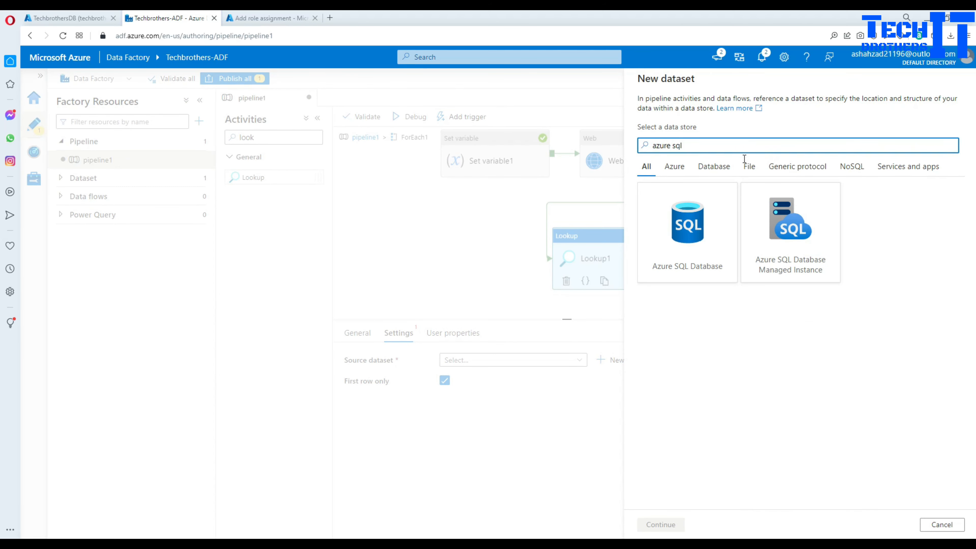
pyautogui.click(711, 231)
pyautogui.click(659, 525)
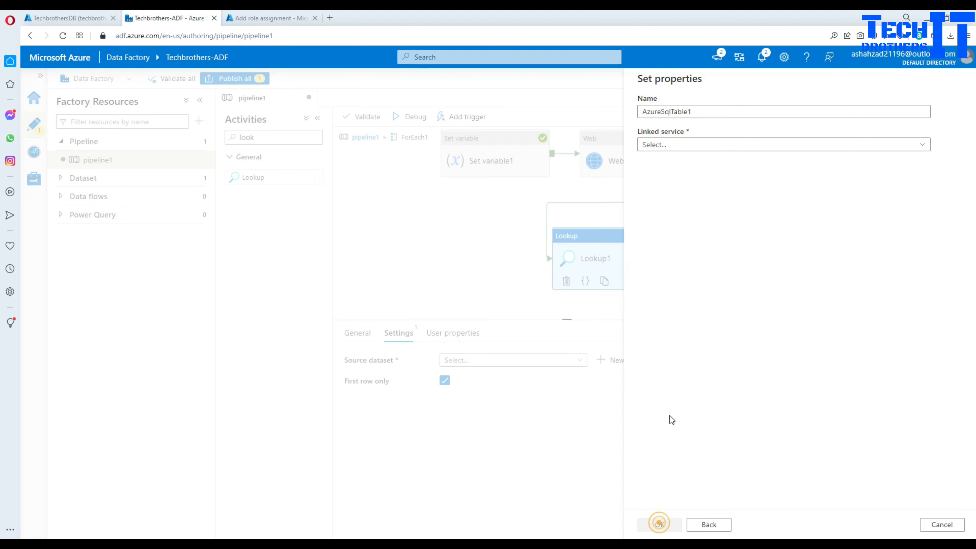
pyautogui.click(708, 144)
pyautogui.click(683, 207)
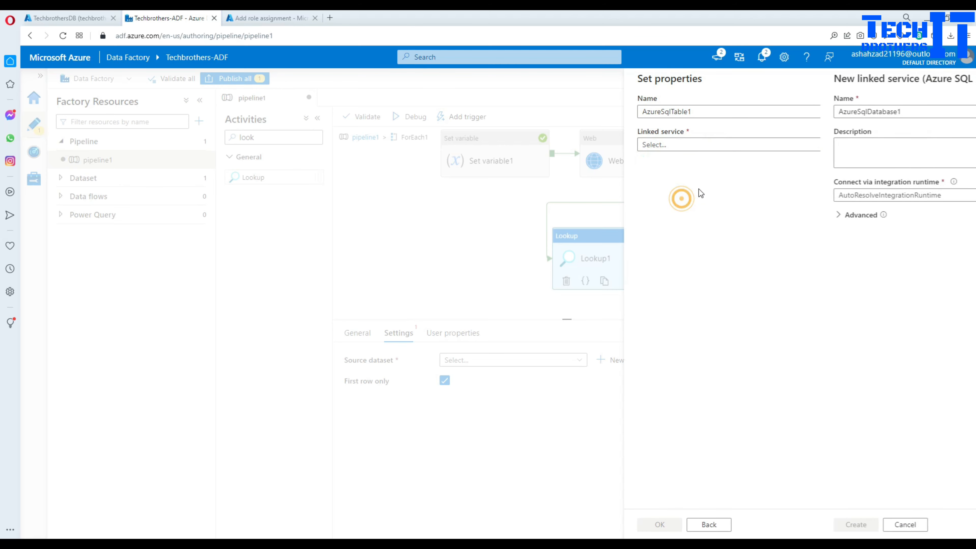
# - Point the linked service at Azure subscription 1, techbrothersserver, TechbrothersDB with SQL login credentials
pyautogui.click(736, 282)
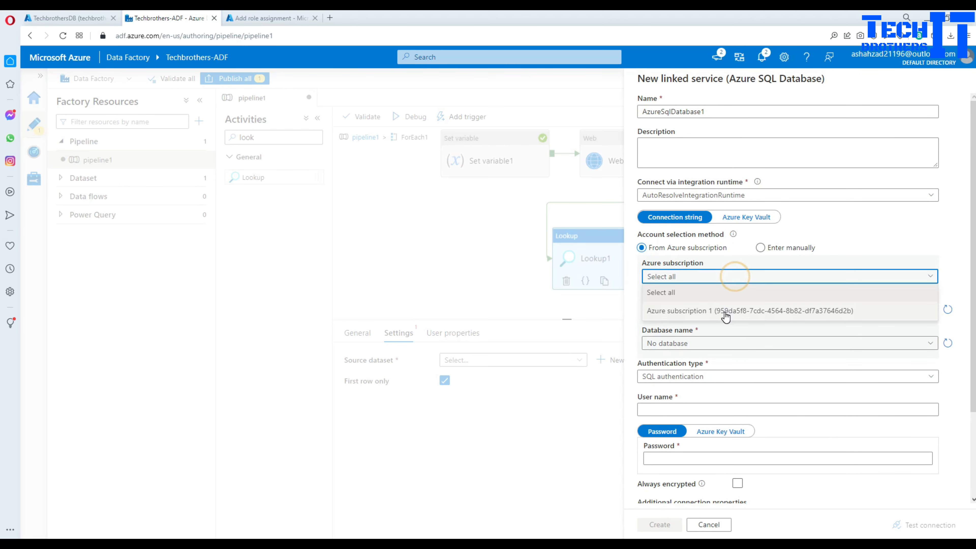
pyautogui.click(724, 309)
pyautogui.click(719, 309)
pyautogui.click(704, 324)
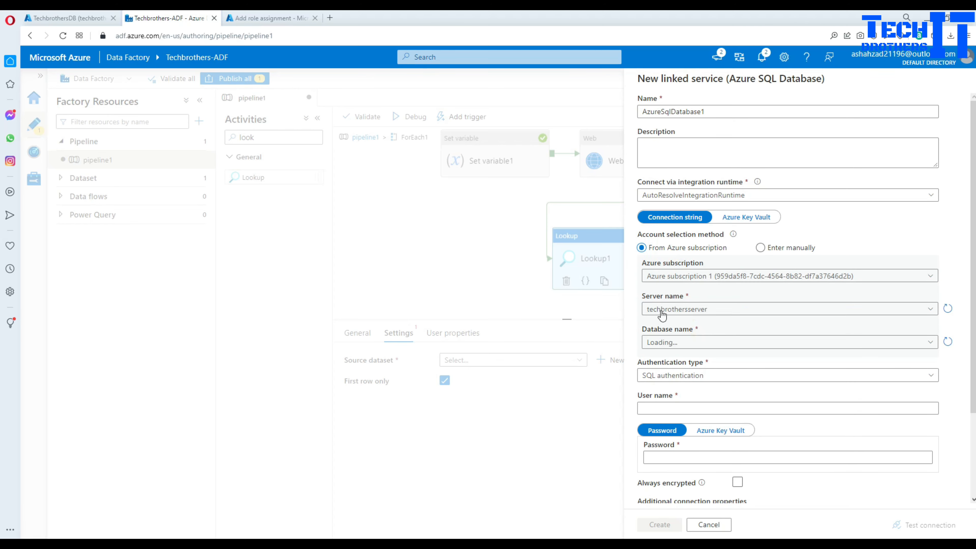
pyautogui.click(675, 342)
pyautogui.click(677, 357)
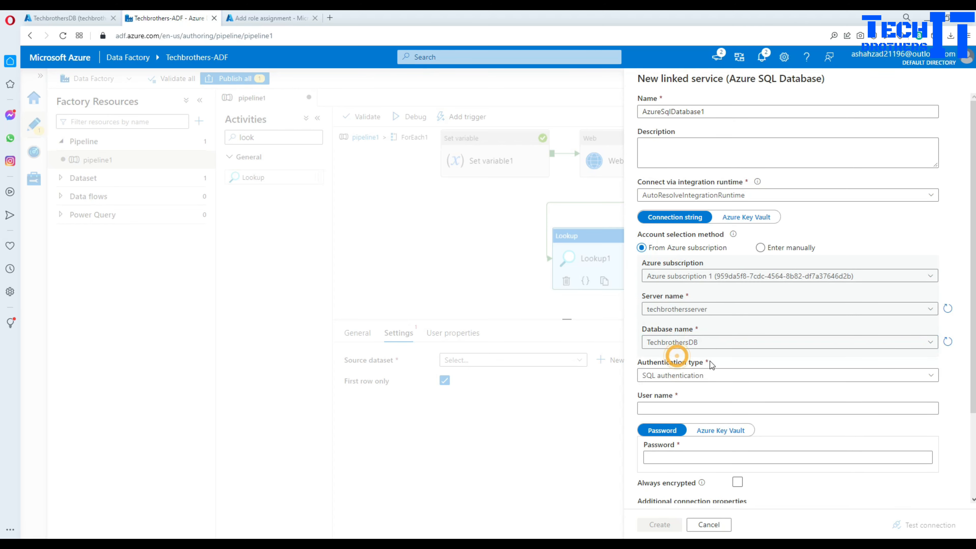
pyautogui.click(681, 408)
pyautogui.write('tbu')
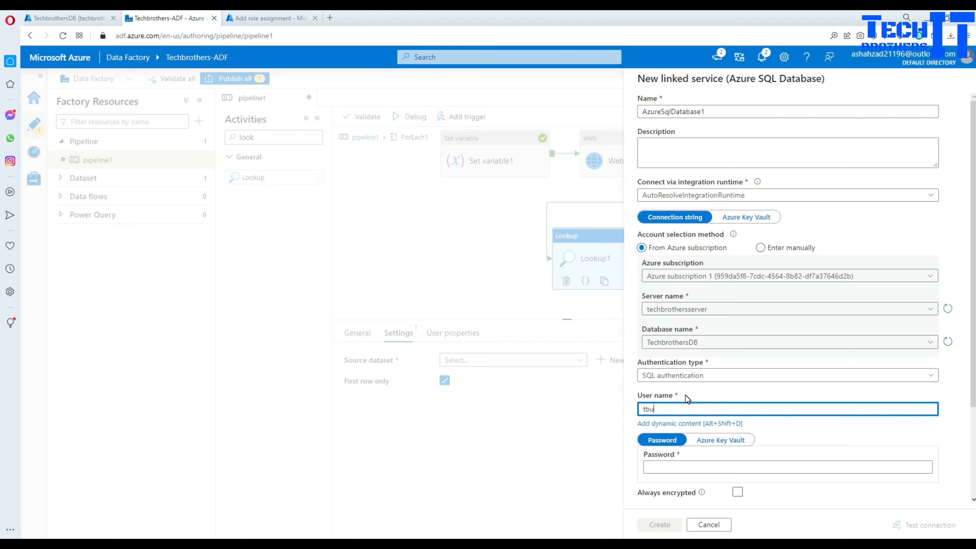
pyautogui.write('ser')
pyautogui.press('Tab')
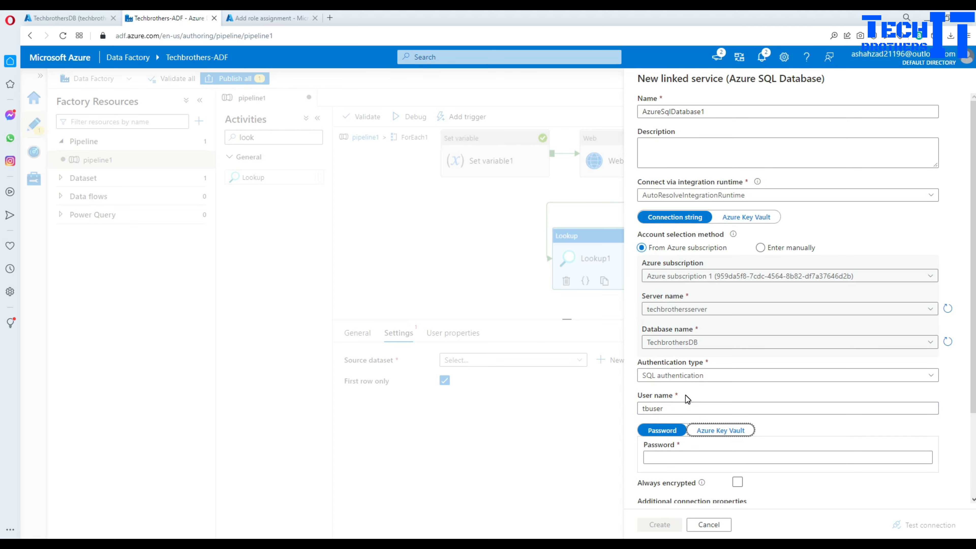
pyautogui.write('•••••••••')
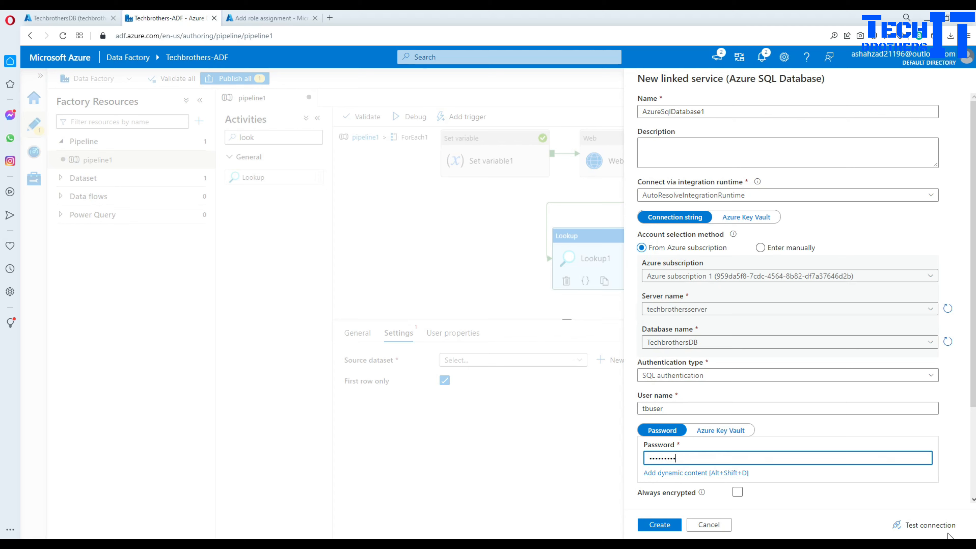
# - Test the connection, create the linked service, and confirm the AzureSqlTable1 dataset
pyautogui.click(931, 525)
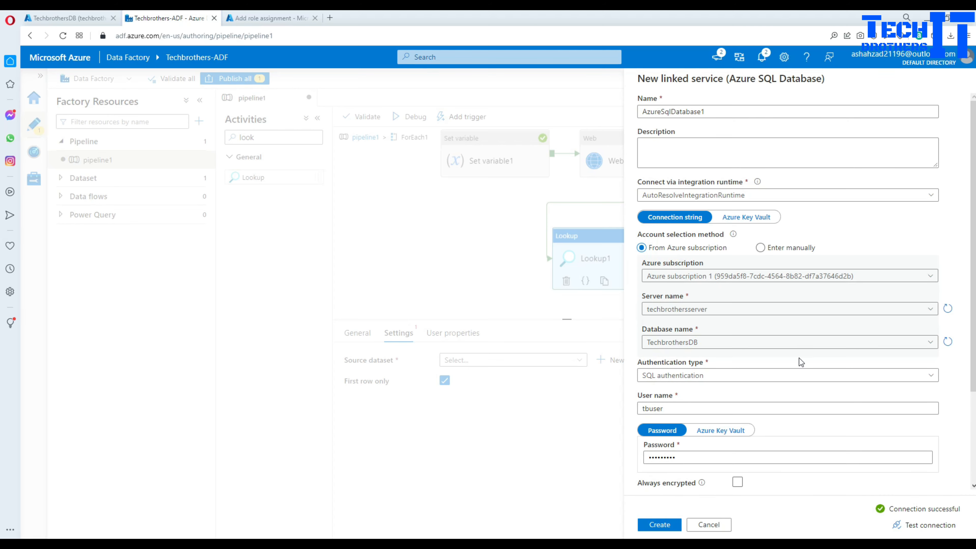
pyautogui.click(658, 525)
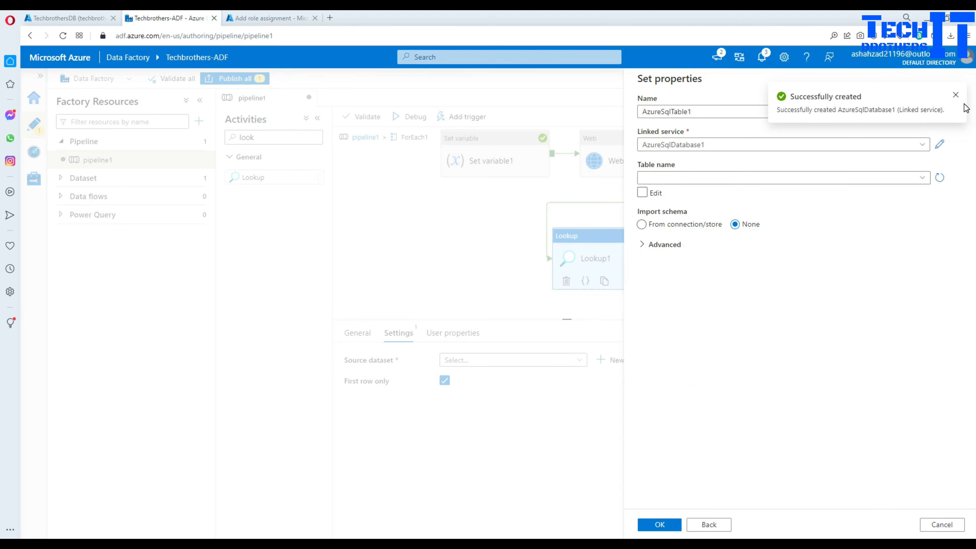
pyautogui.click(956, 95)
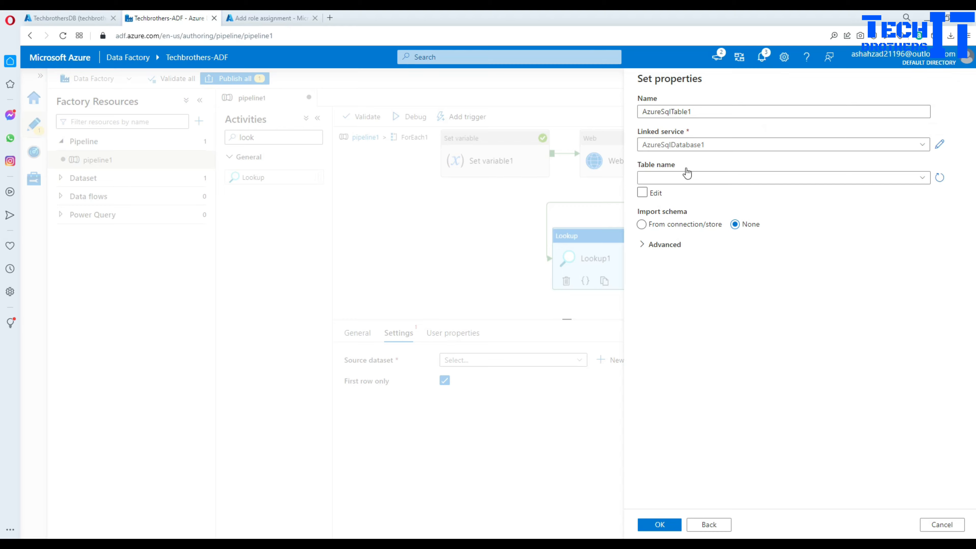
pyautogui.click(658, 524)
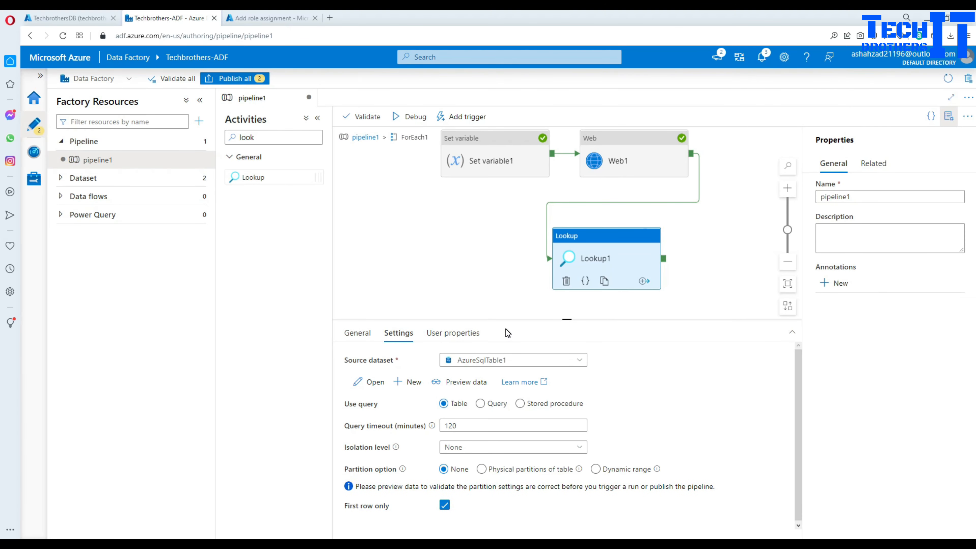
pyautogui.click(480, 403)
pyautogui.click(489, 438)
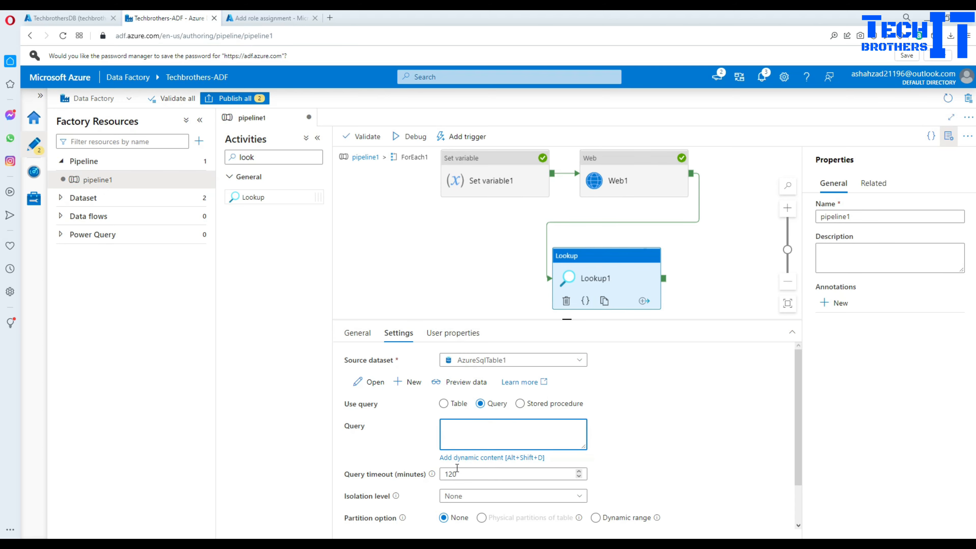
pyautogui.click(466, 458)
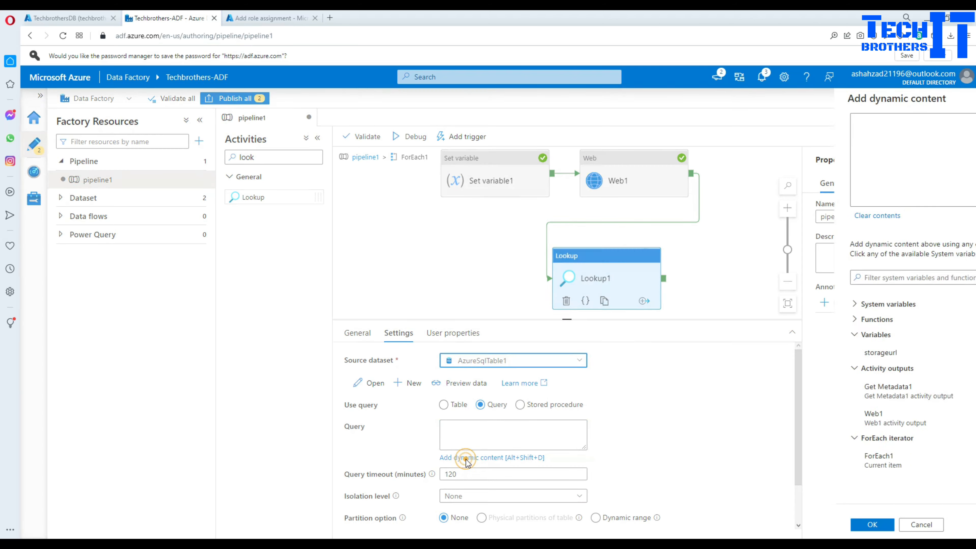
pyautogui.click(671, 426)
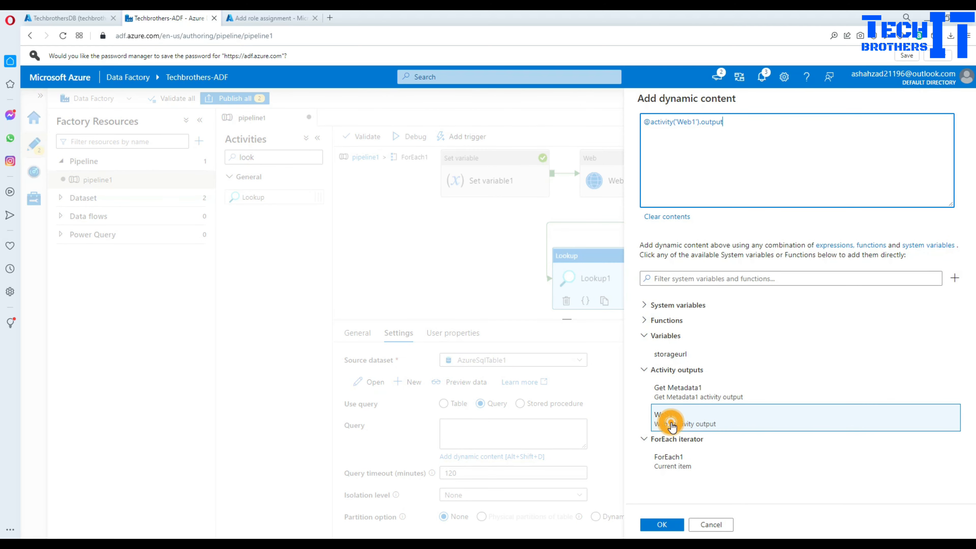
pyautogui.write('.Res')
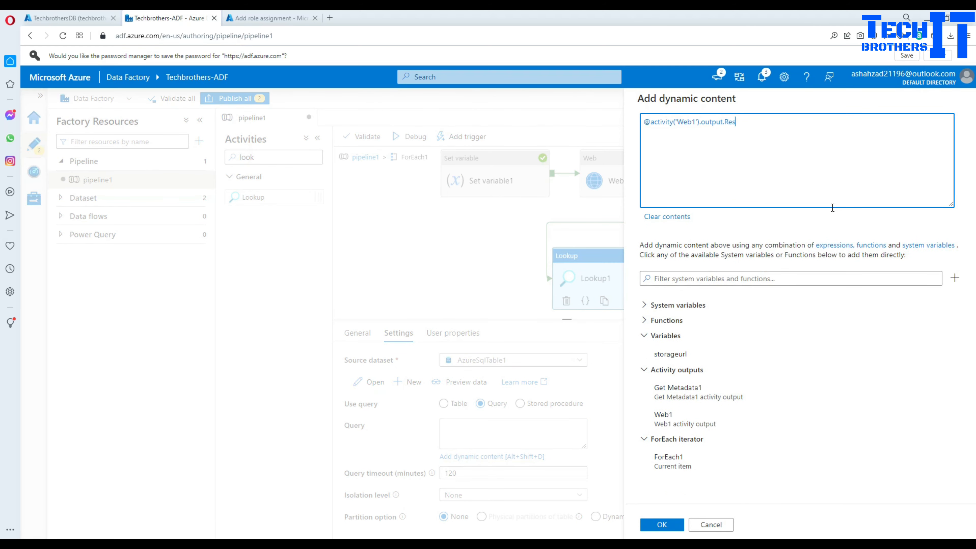
pyautogui.write('ponse')
pyautogui.moveTo(755, 102); pyautogui.dragTo(645, 103)
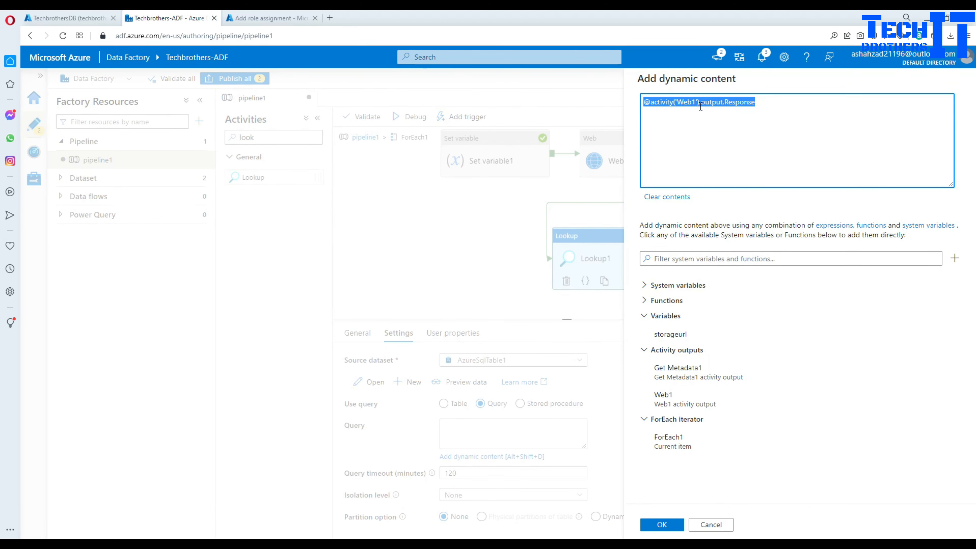
pyautogui.click(732, 106)
pyautogui.moveTo(761, 103); pyautogui.dragTo(644, 103)
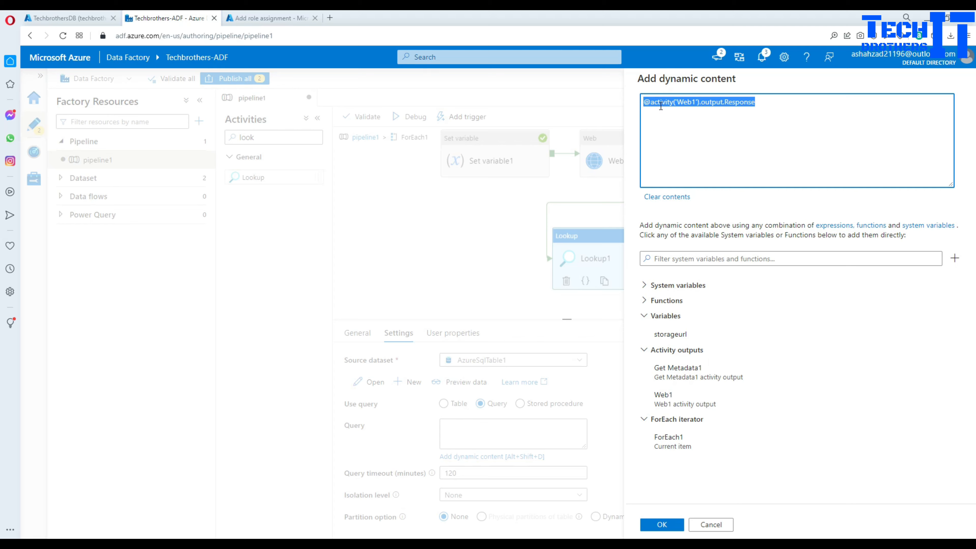
pyautogui.click(650, 102)
pyautogui.moveTo(651, 102); pyautogui.dragTo(644, 102)
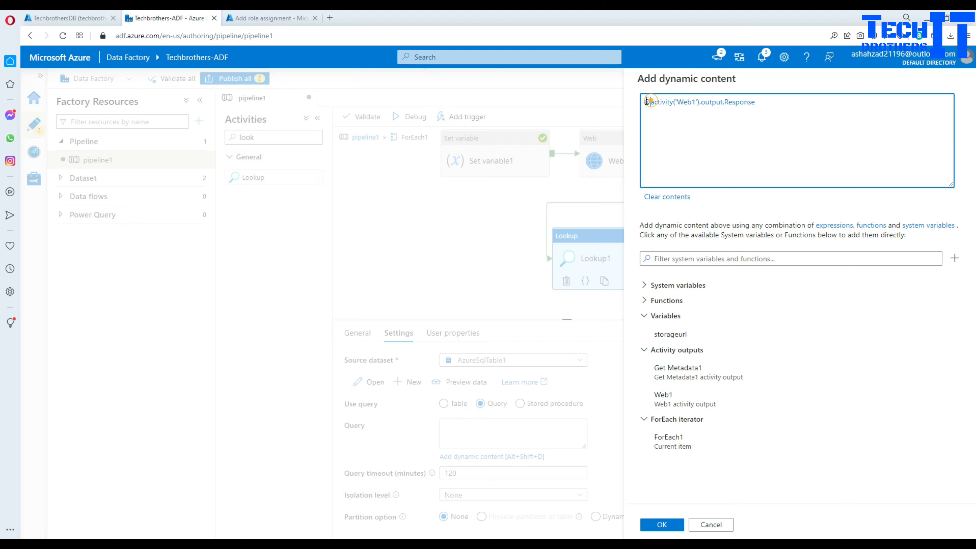
pyautogui.press('Right')
pyautogui.write('concat(')
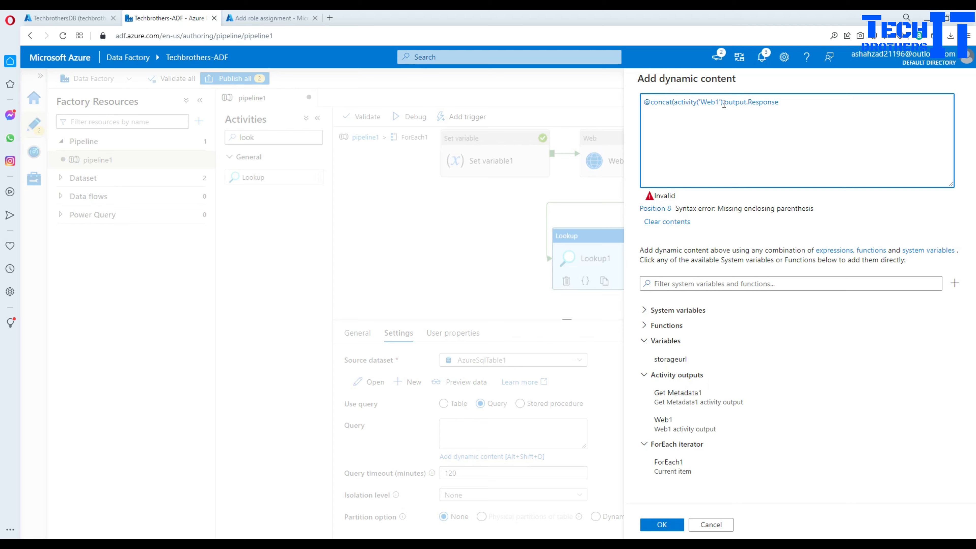
pyautogui.write("'Web1")
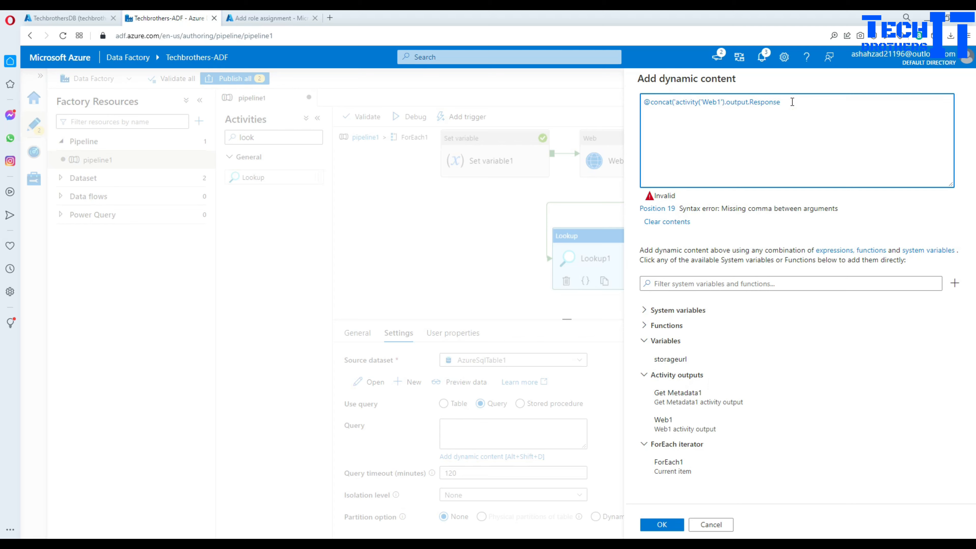
pyautogui.write("','Select 1 a")
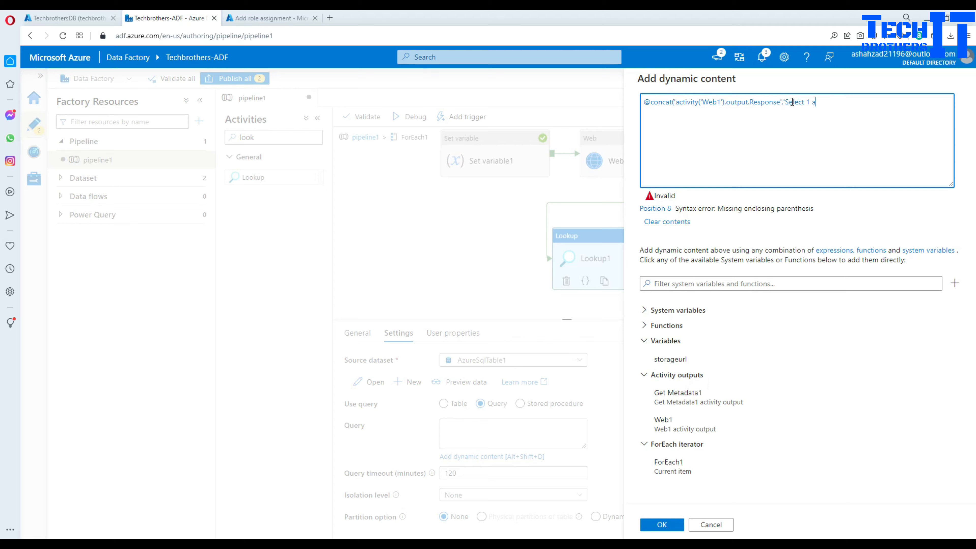
pyautogui.write("s output')")
pyautogui.click(807, 132)
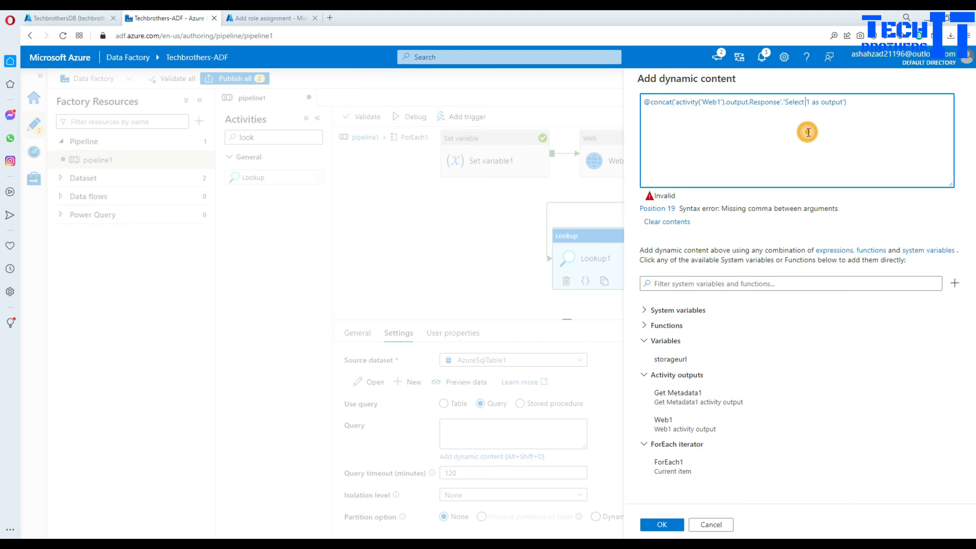
# - Delete the stray quote before activity and copy the whole concat expression
pyautogui.click(781, 101)
pyautogui.click(677, 101)
pyautogui.press('BackSpace')
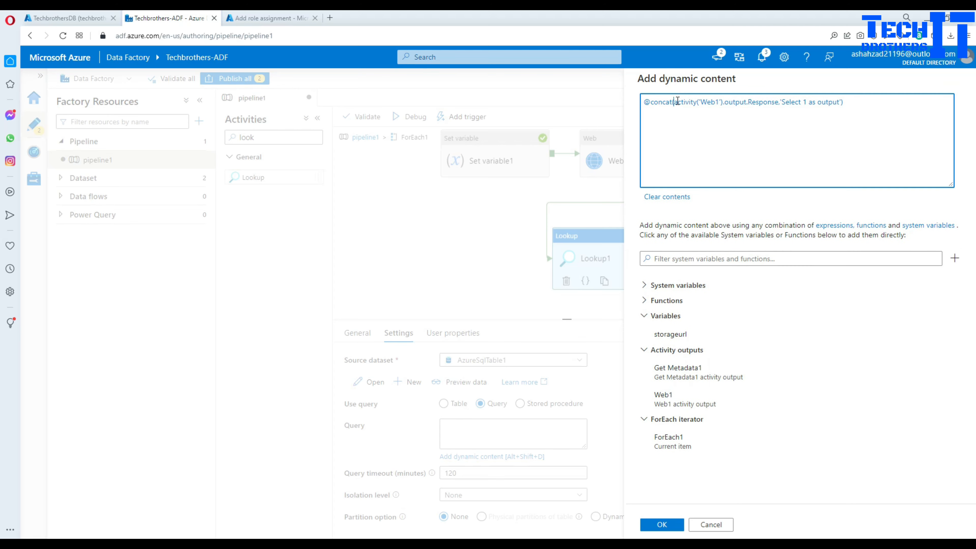
pyautogui.click(707, 126)
pyautogui.tripleClick(874, 104)
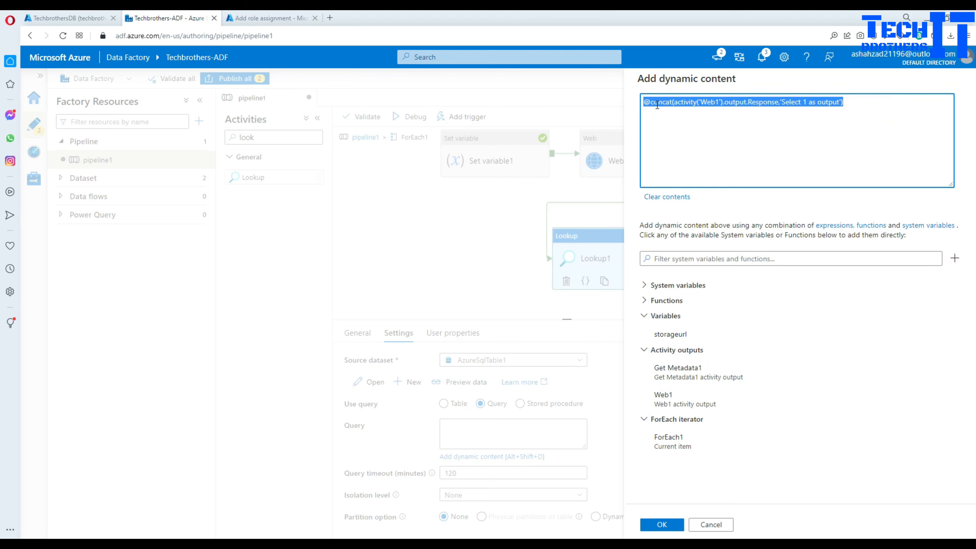
pyautogui.rightClick(661, 101)
pyautogui.click(694, 138)
# - Paste the concat expression onto line 20 of the Notepad++ notes
pyautogui.hotkey('alt', 'Tab')
pyautogui.click(362, 304)
pyautogui.press('Return')
pyautogui.press('Return')
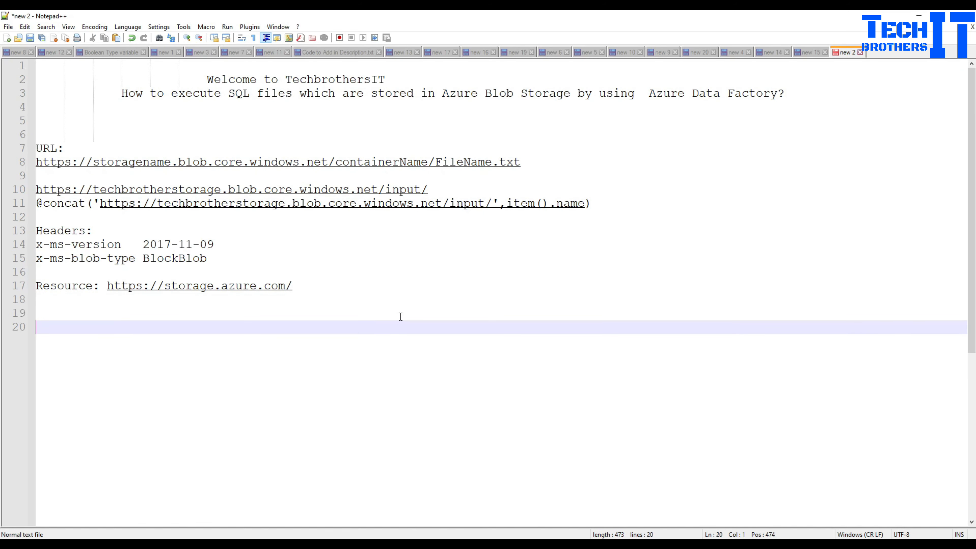
pyautogui.hotkey('ctrl', 'v')
pyautogui.scroll(1, 163, 355)
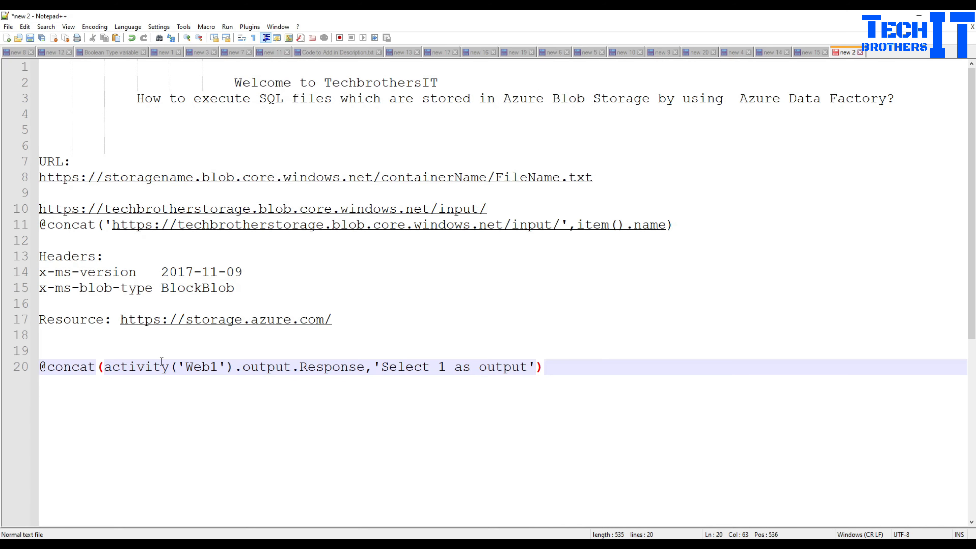
# - Mark activity('Web1').output.Response on line 20 as the first concat argument
pyautogui.click(89, 367)
pyautogui.click(99, 368)
pyautogui.hotkey('shift', 'Home')
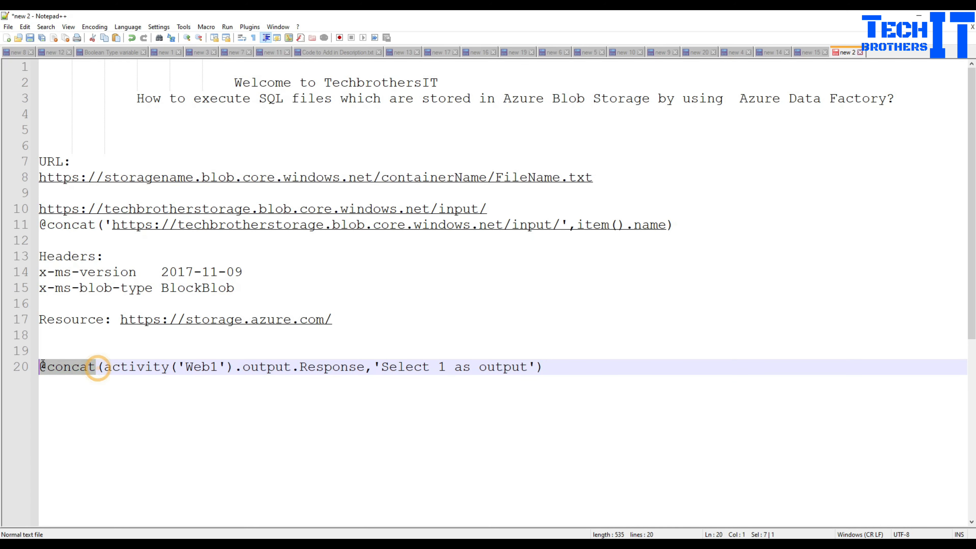
pyautogui.click(111, 379)
pyautogui.moveTo(105, 368); pyautogui.dragTo(270, 368)
pyautogui.moveTo(291, 367); pyautogui.dragTo(364, 366)
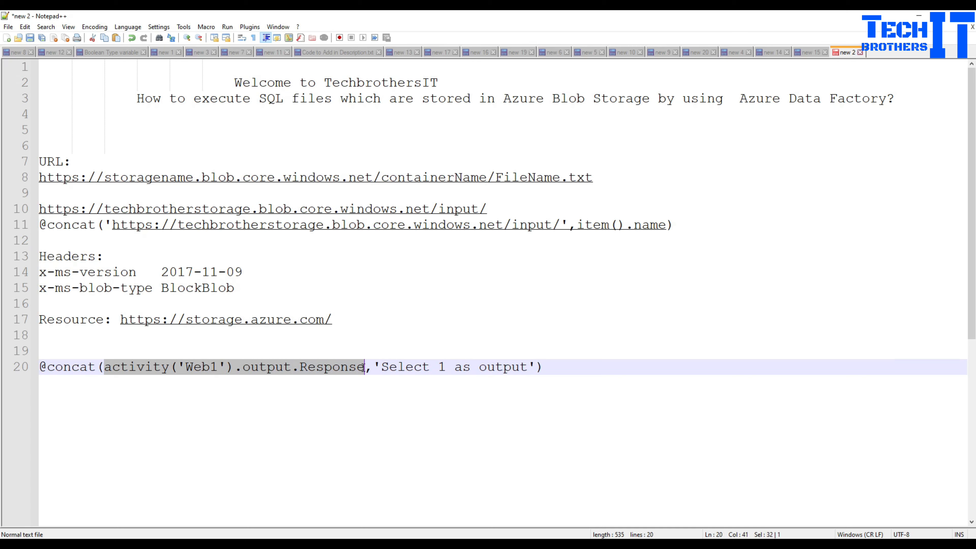
pyautogui.click(313, 368)
pyautogui.moveTo(365, 366); pyautogui.dragTo(108, 369)
pyautogui.click(385, 364)
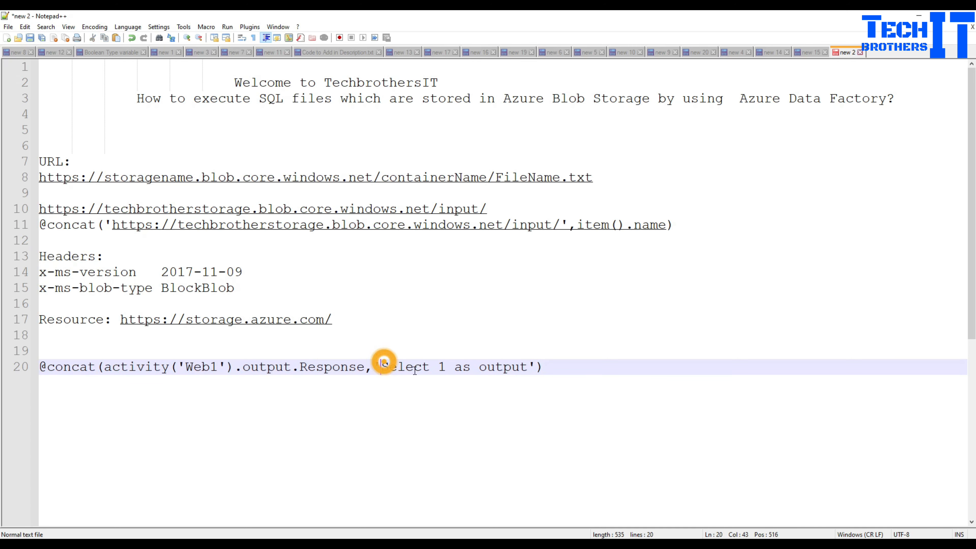
# - Mark the quoted 'Select 1 as output' text as the second argument
pyautogui.click(472, 367)
pyautogui.click(528, 366)
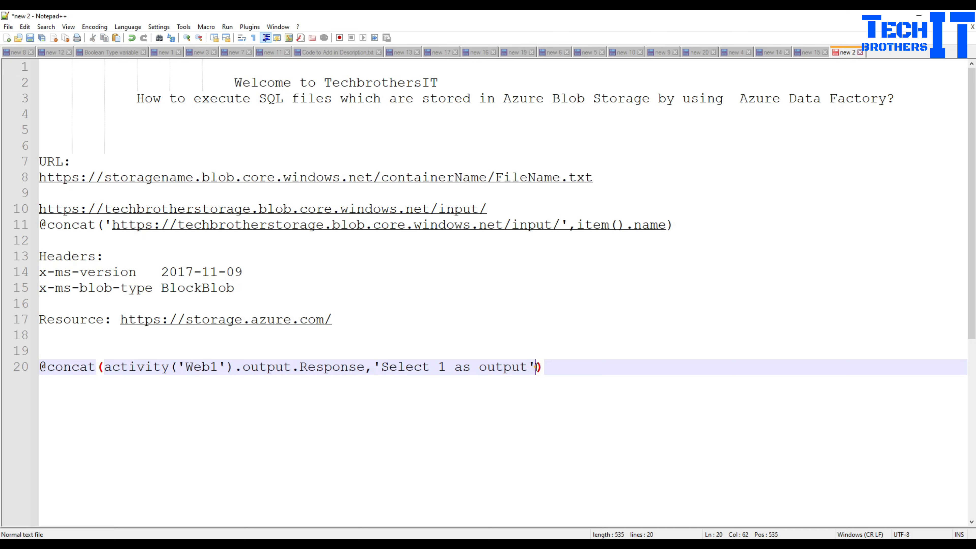
pyautogui.moveTo(536, 366); pyautogui.dragTo(390, 363)
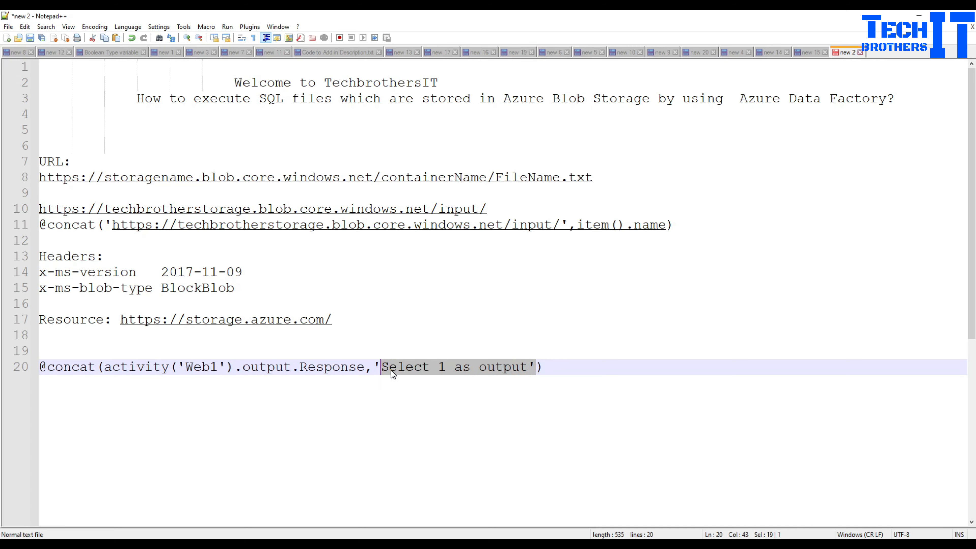
pyautogui.click(391, 369)
pyautogui.click(452, 364)
pyautogui.click(480, 365)
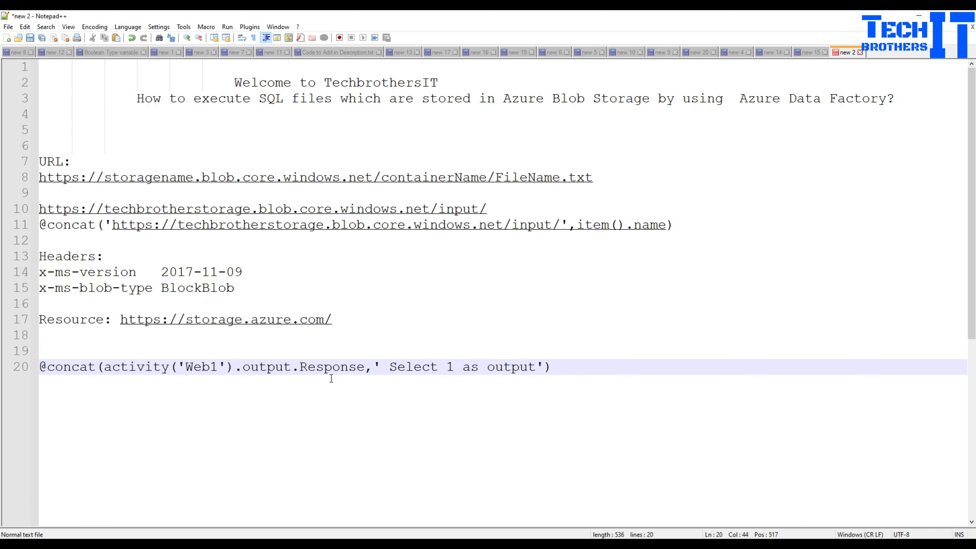
pyautogui.click(919, 16)
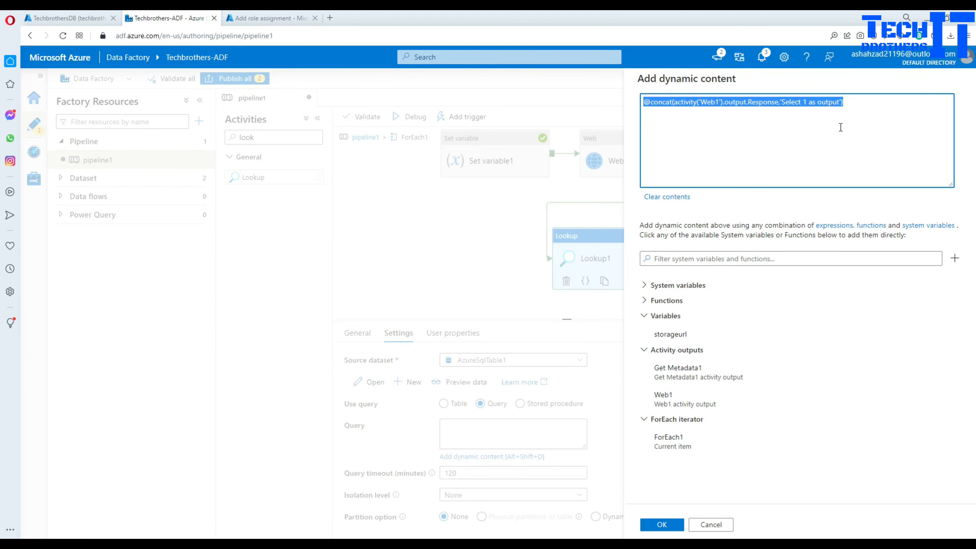
# - Confirm the concat expression, with a space before Select, as the Lookup query and debug-run the pipeline
pyautogui.click(781, 102)
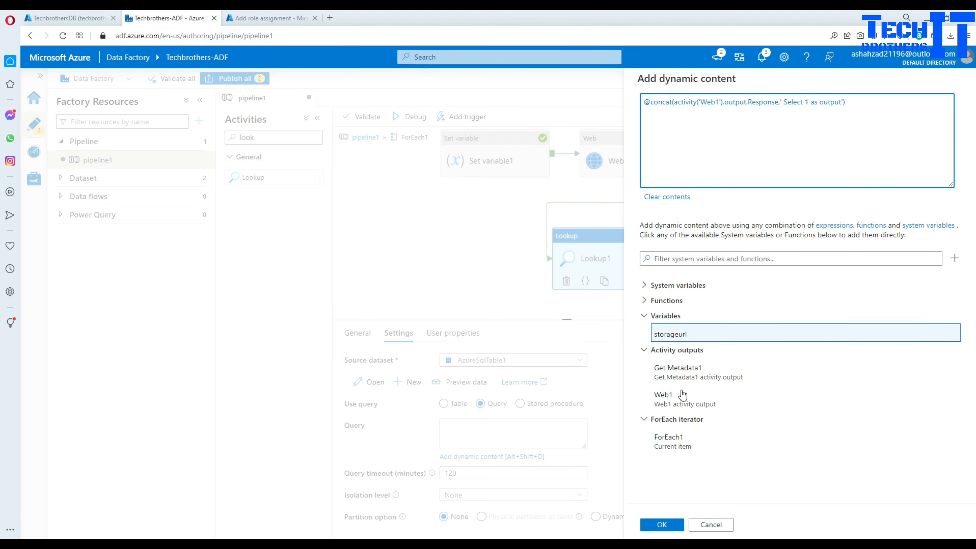
pyautogui.click(669, 526)
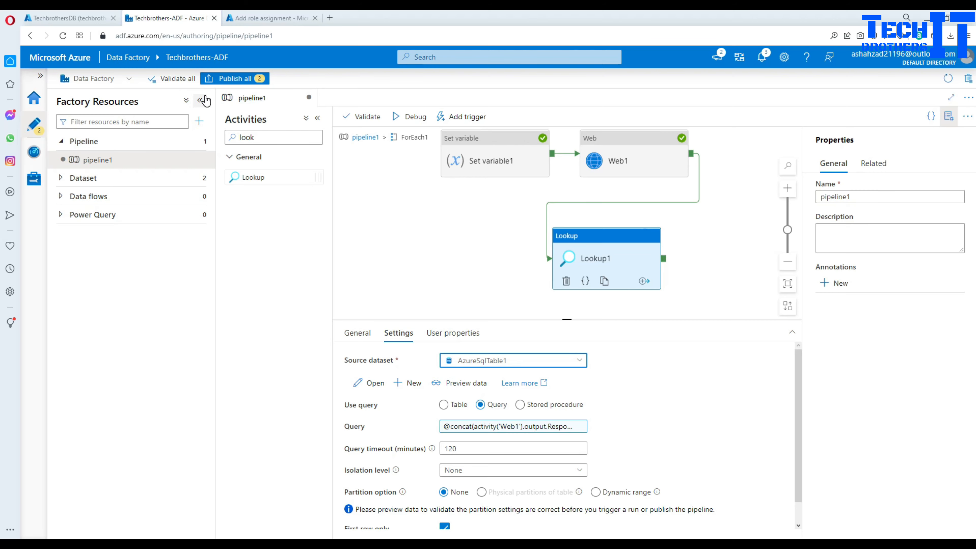
pyautogui.click(67, 18)
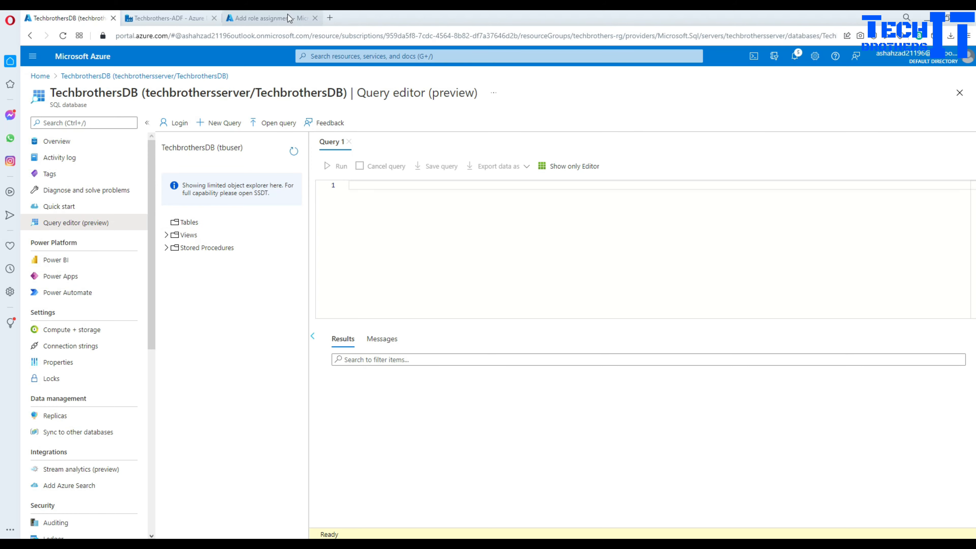
pyautogui.click(174, 15)
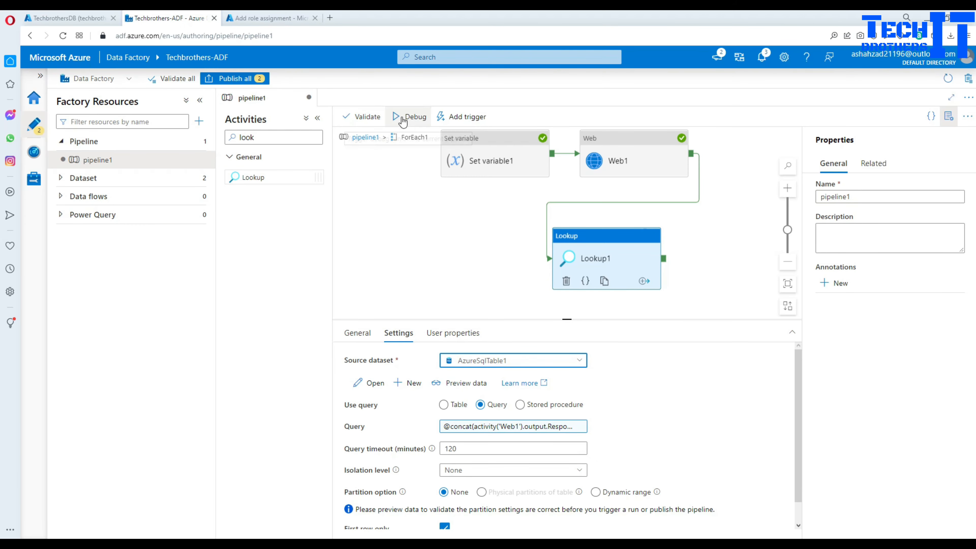
pyautogui.click(412, 118)
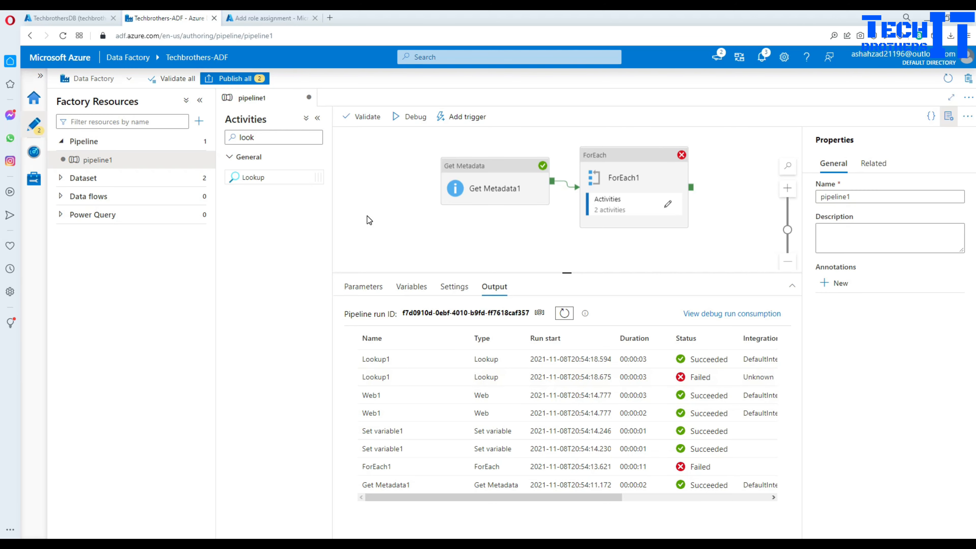
pyautogui.click(75, 19)
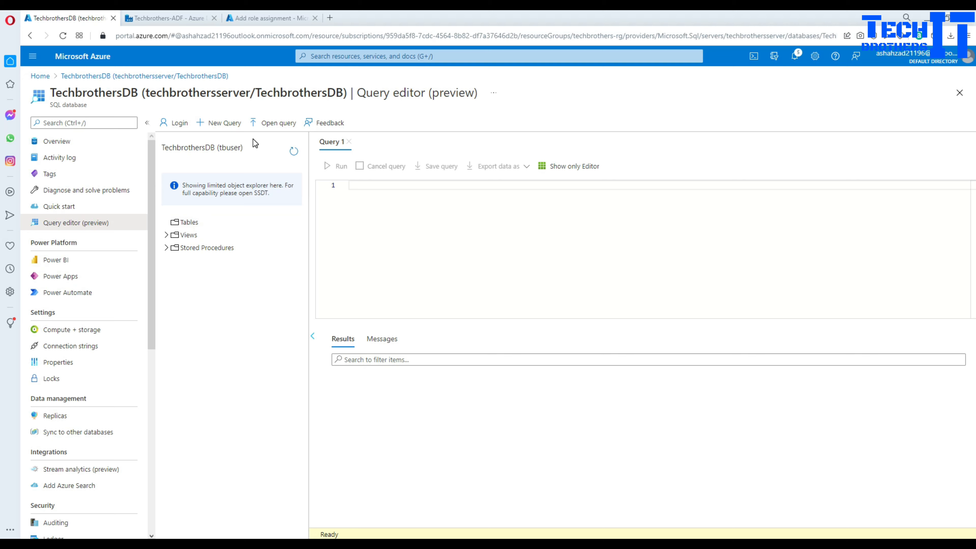
# - Reload the TechbrothersDB query editor, discarding edits, and sign in again with the database password
pyautogui.click(181, 223)
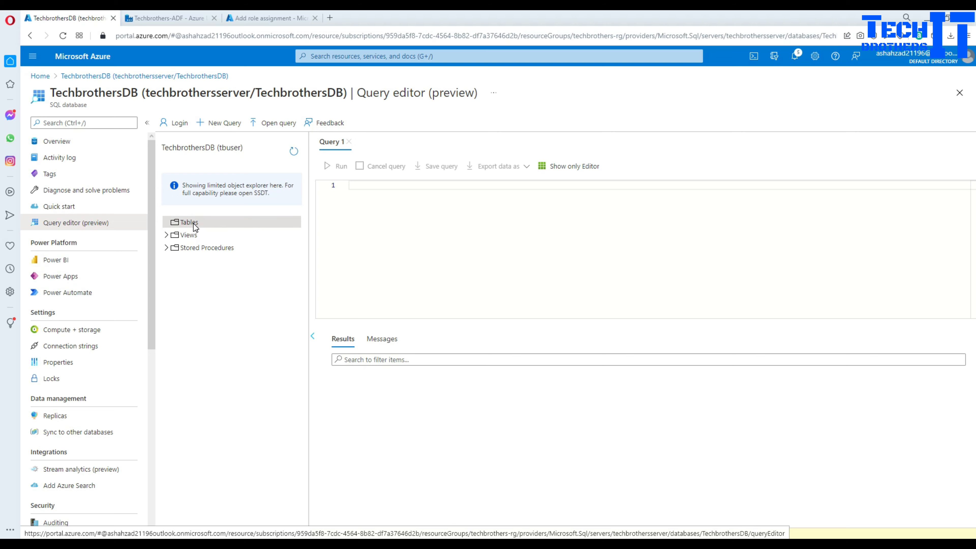
pyautogui.click(185, 221)
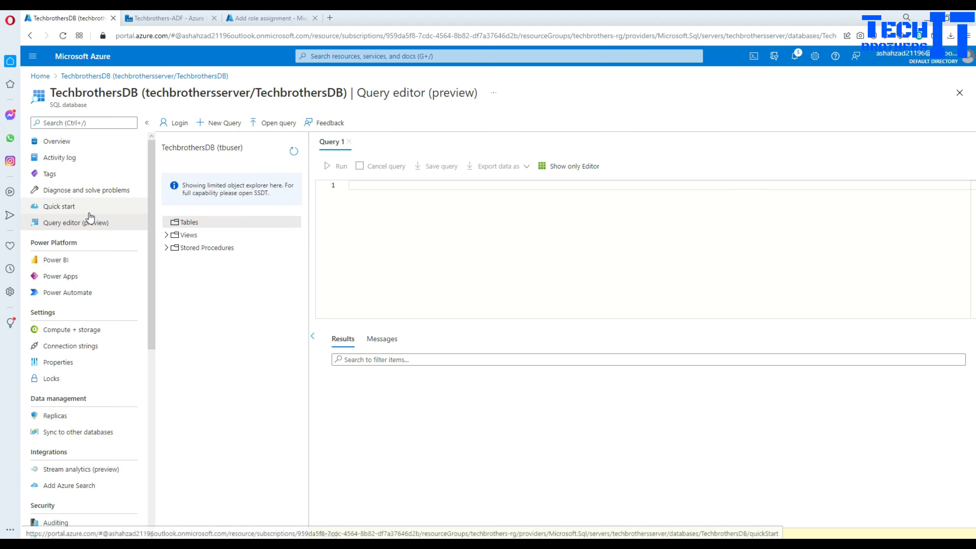
pyautogui.click(60, 206)
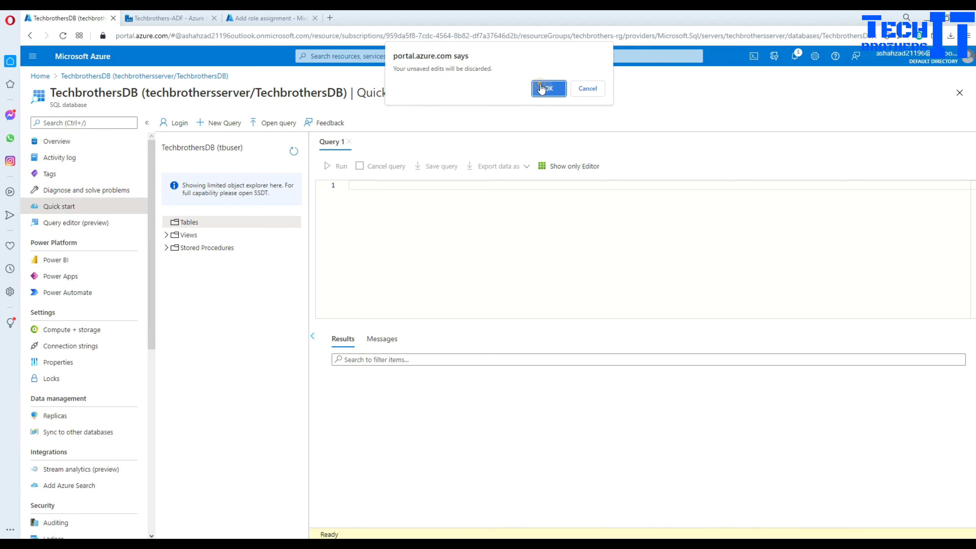
pyautogui.click(549, 89)
pyautogui.click(78, 225)
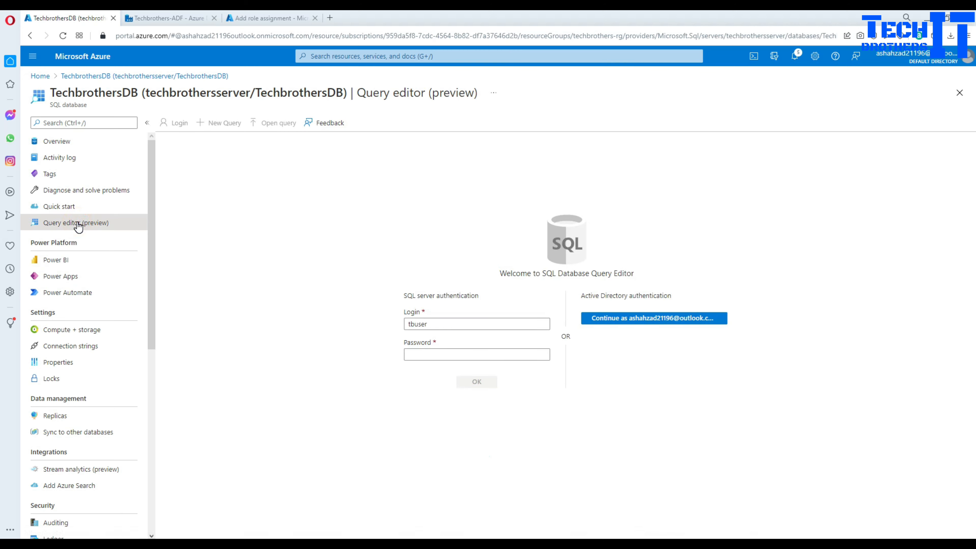
pyautogui.click(463, 358)
pyautogui.write('********')
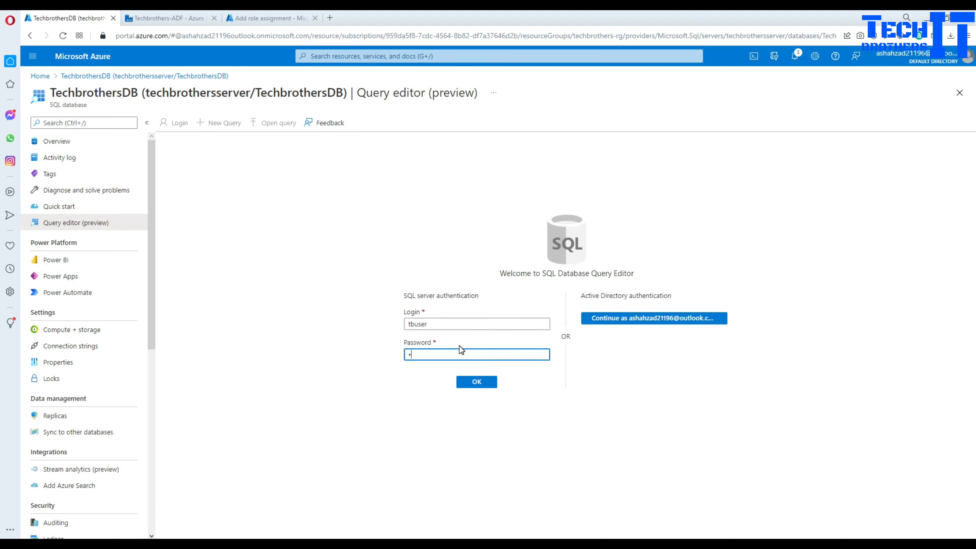
pyautogui.write('*')
pyautogui.press('Return')
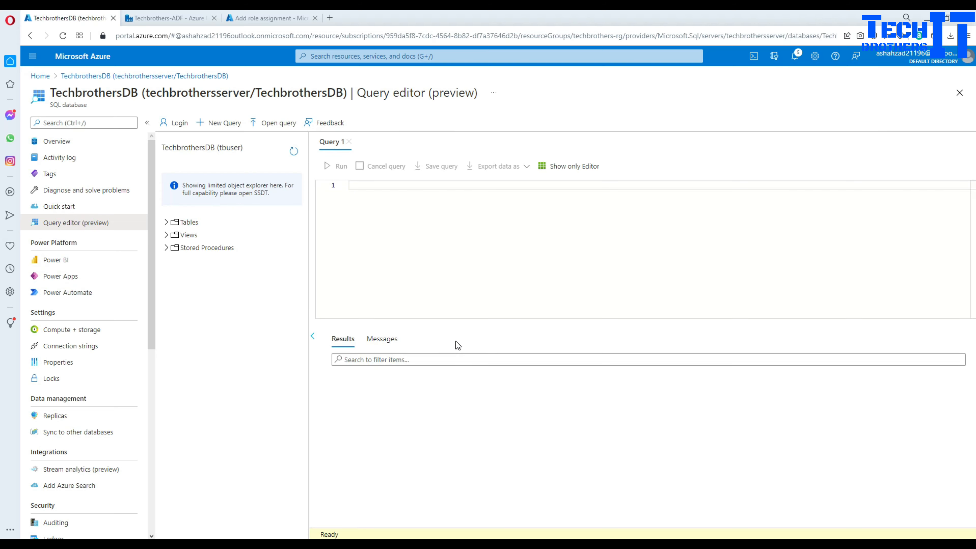
# - Expand dbo.customer to see id and name, then run Select * from [dbo].[customer]
pyautogui.click(166, 222)
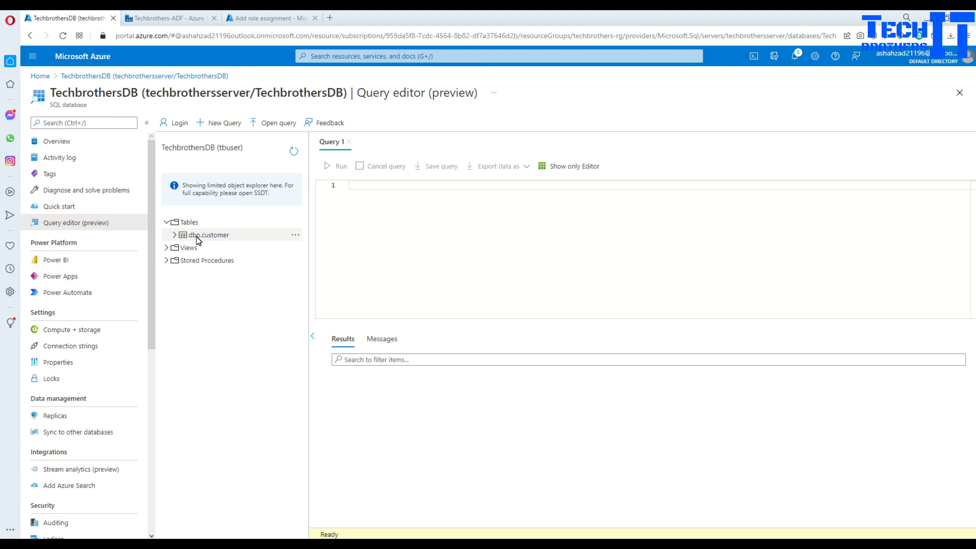
pyautogui.click(175, 235)
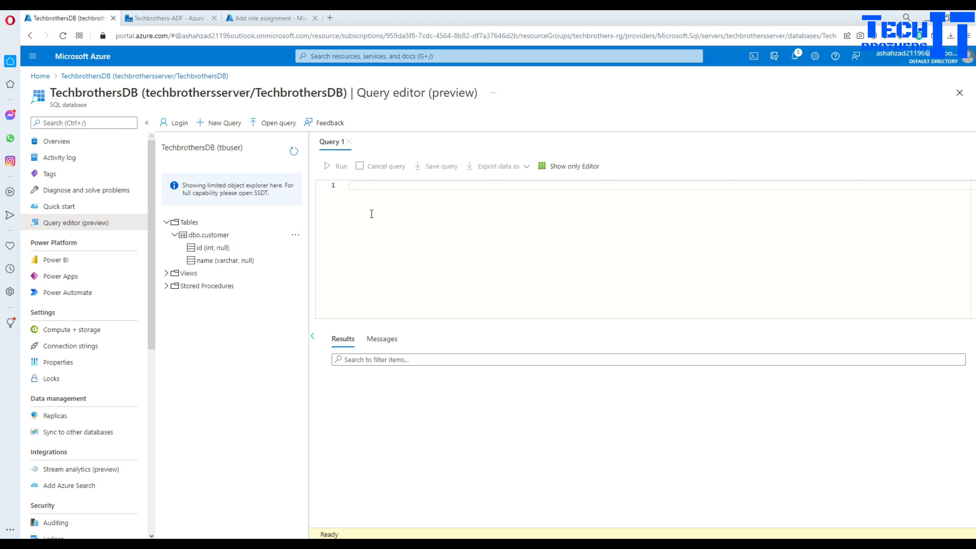
pyautogui.click(383, 210)
pyautogui.write('Select * from')
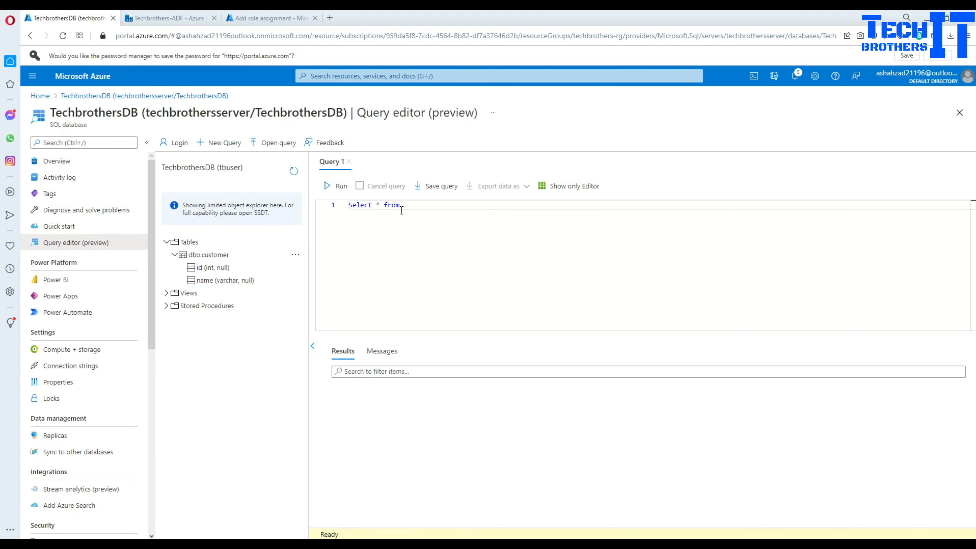
pyautogui.write(' [dbo].[customer]')
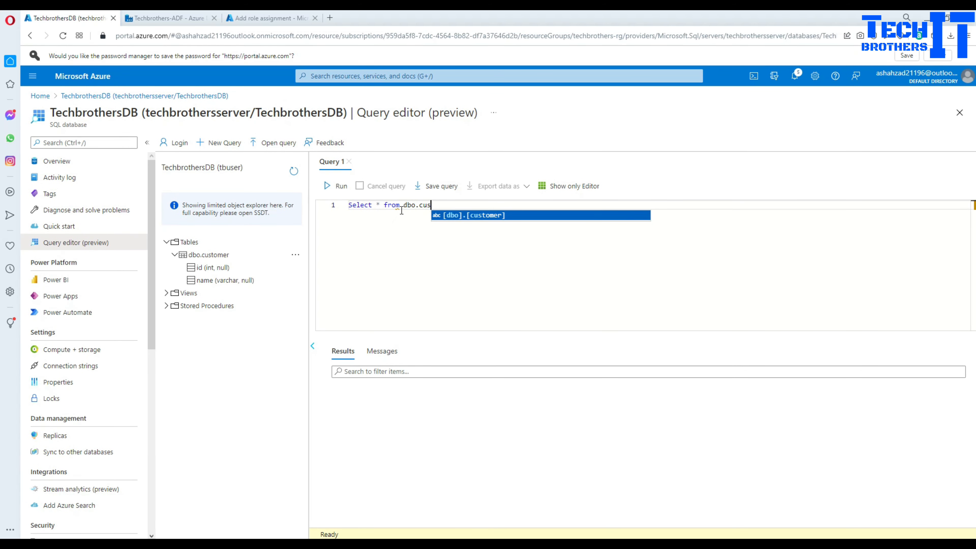
pyautogui.click(338, 187)
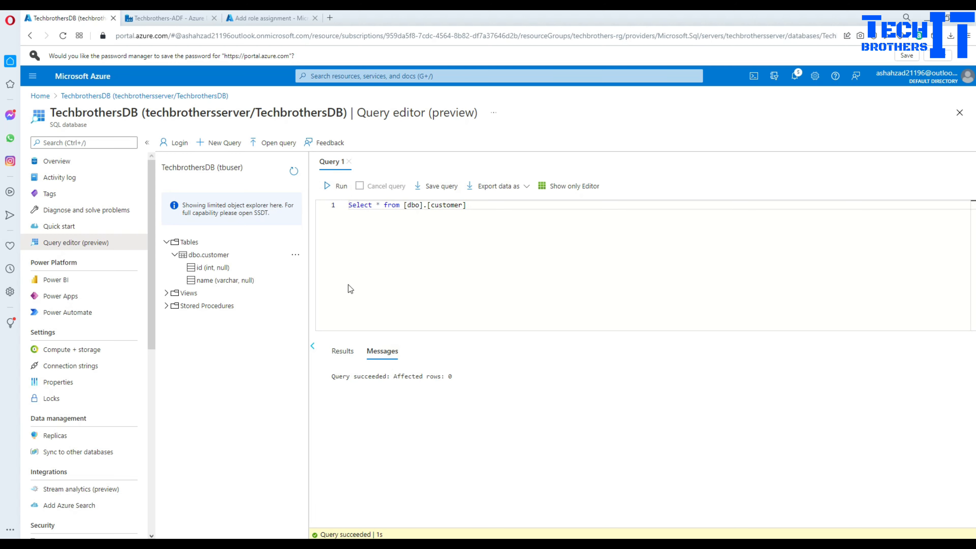
# - Review Lookup1's error 2100, object 'customer' already exists, then close the details
pyautogui.click(167, 18)
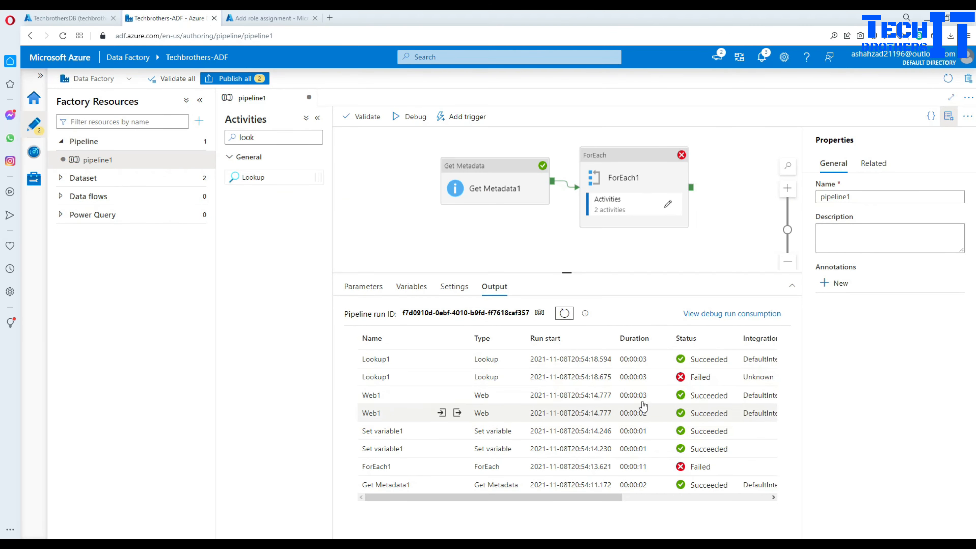
pyautogui.click(457, 376)
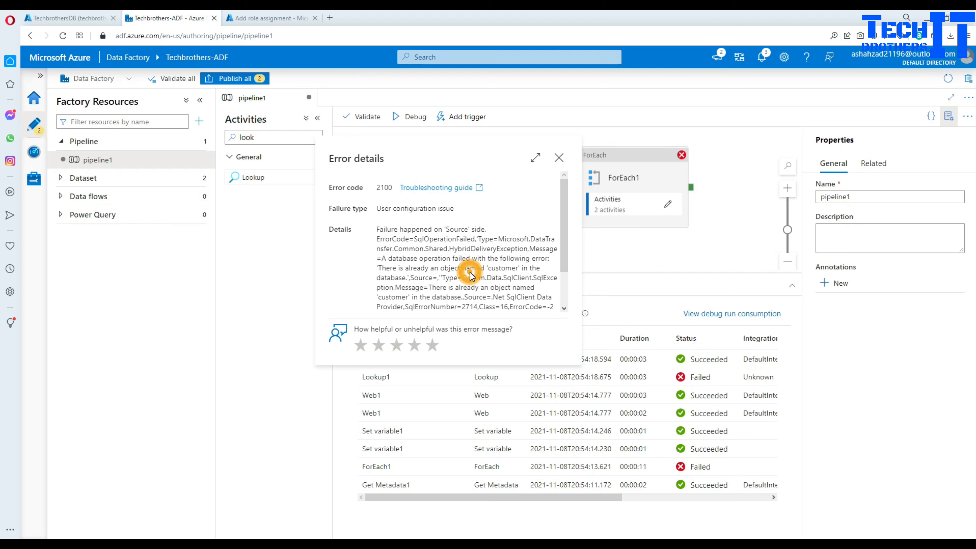
pyautogui.scroll(-2, 470, 273)
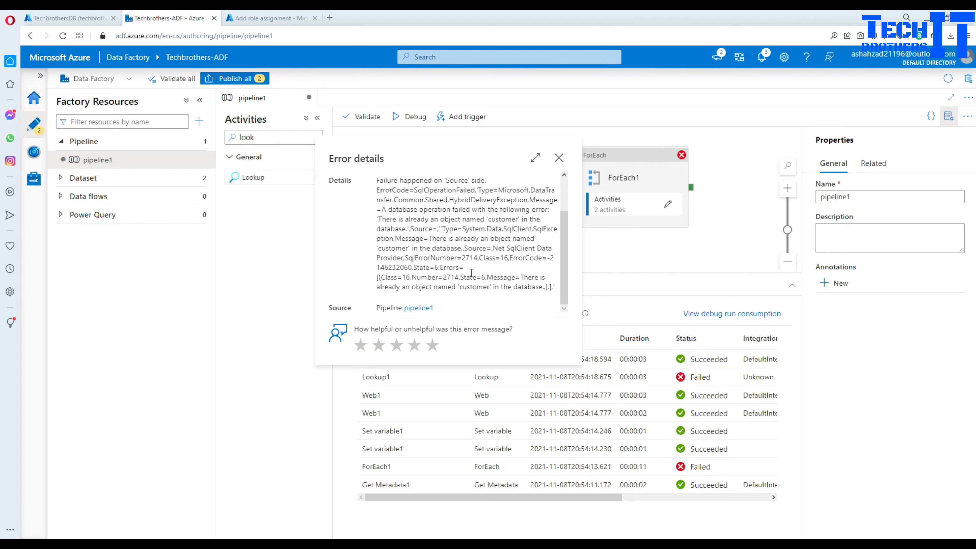
pyautogui.click(558, 157)
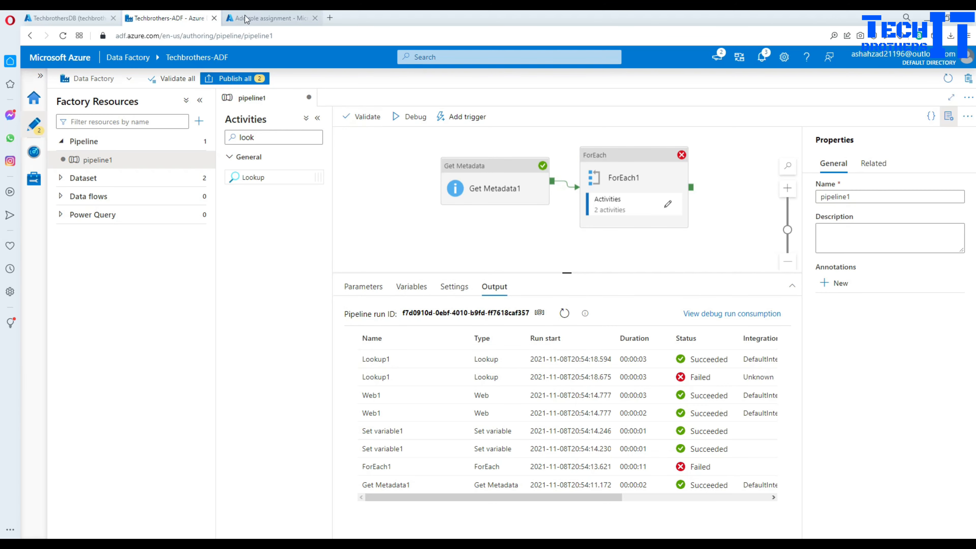
# - Open the input container of the techbrotherstorage account in techbrothers-rg
pyautogui.click(57, 18)
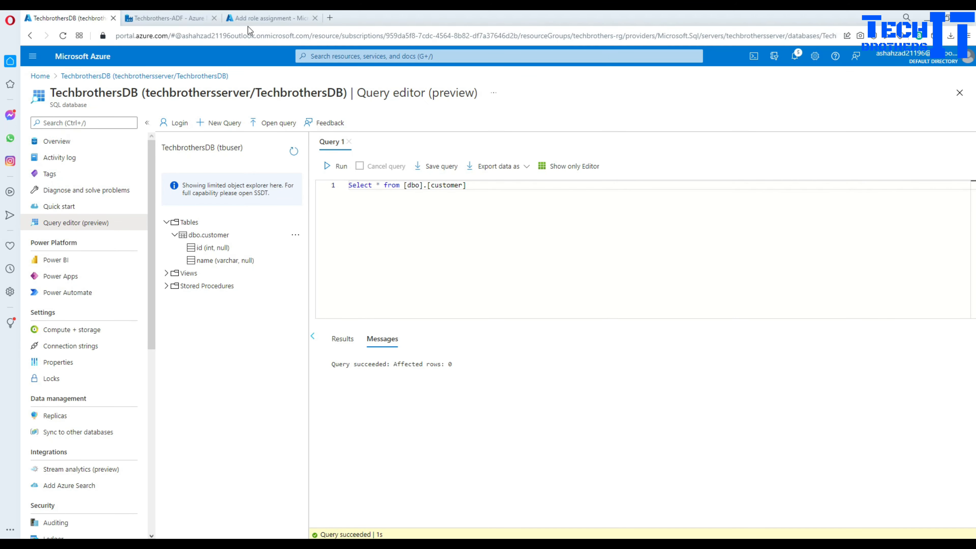
pyautogui.click(258, 20)
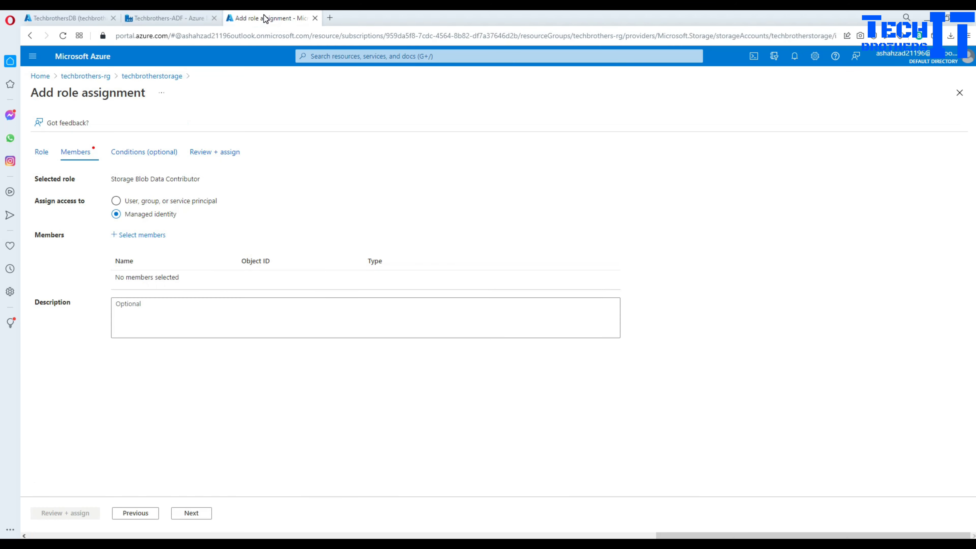
pyautogui.click(85, 75)
pyautogui.click(217, 350)
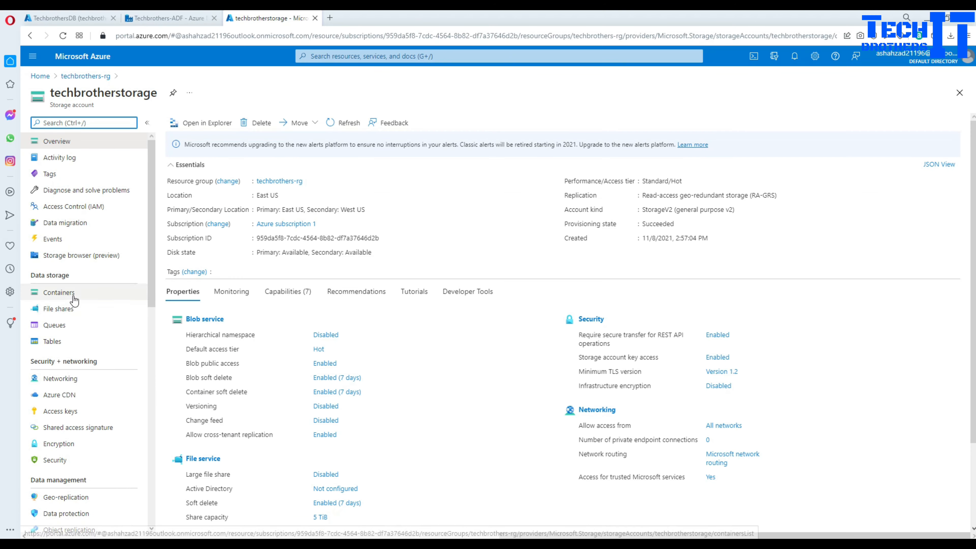
pyautogui.click(72, 294)
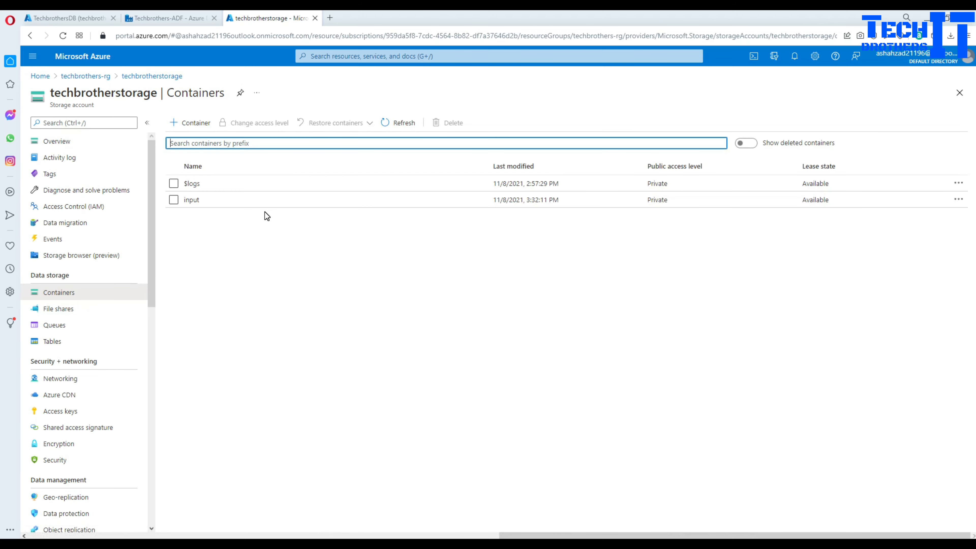
pyautogui.click(191, 200)
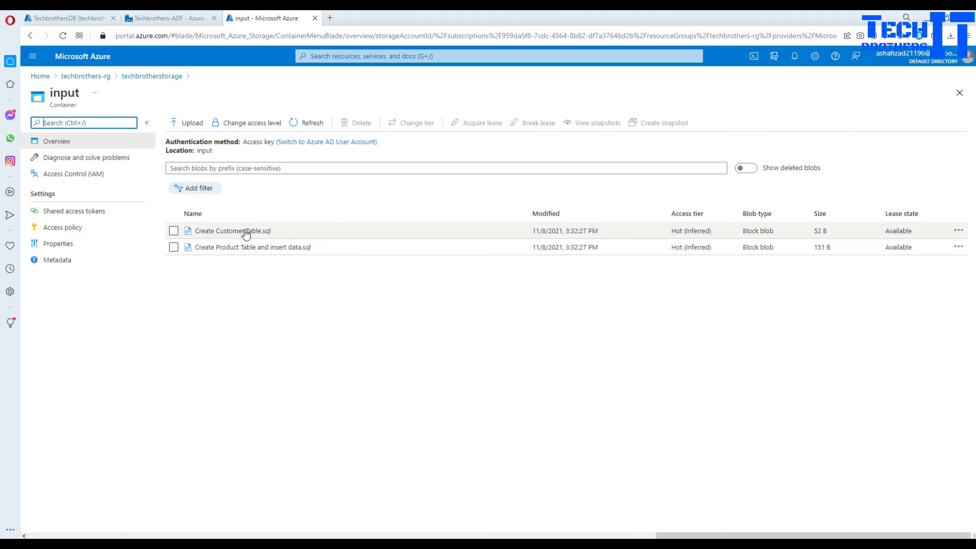
# - Review the SQL in Create Customer Table.sql and Create Product Table and insert data.sql
pyautogui.click(235, 231)
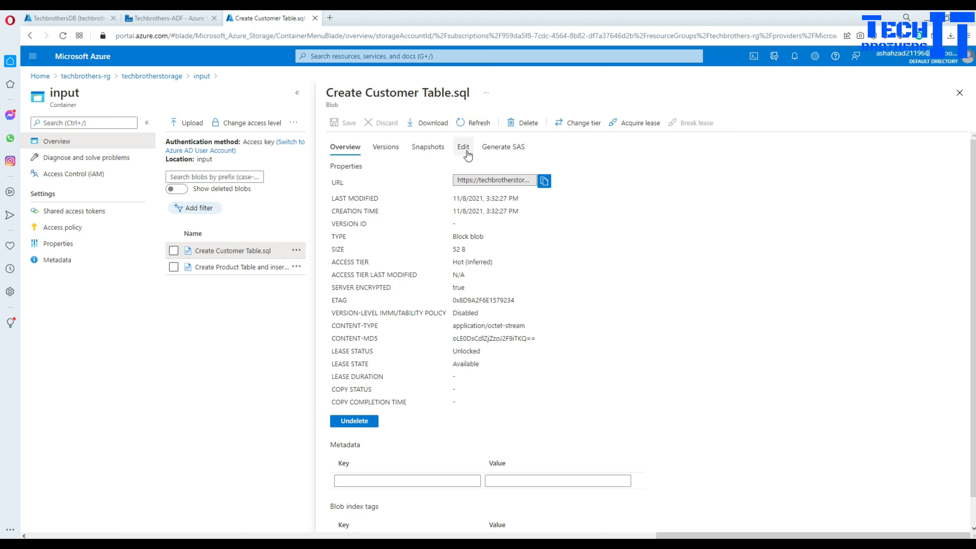
pyautogui.click(464, 147)
pyautogui.doubleClick(453, 167)
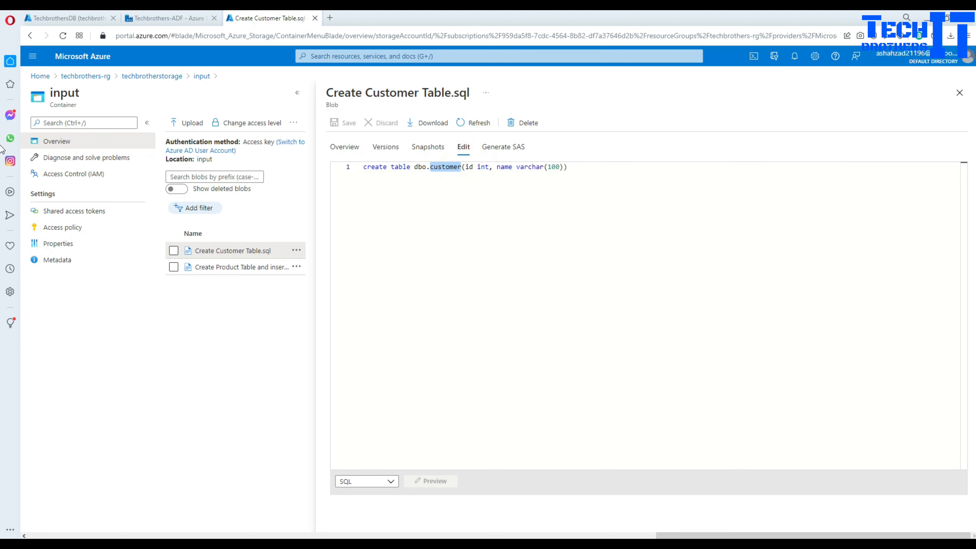
pyautogui.click(959, 93)
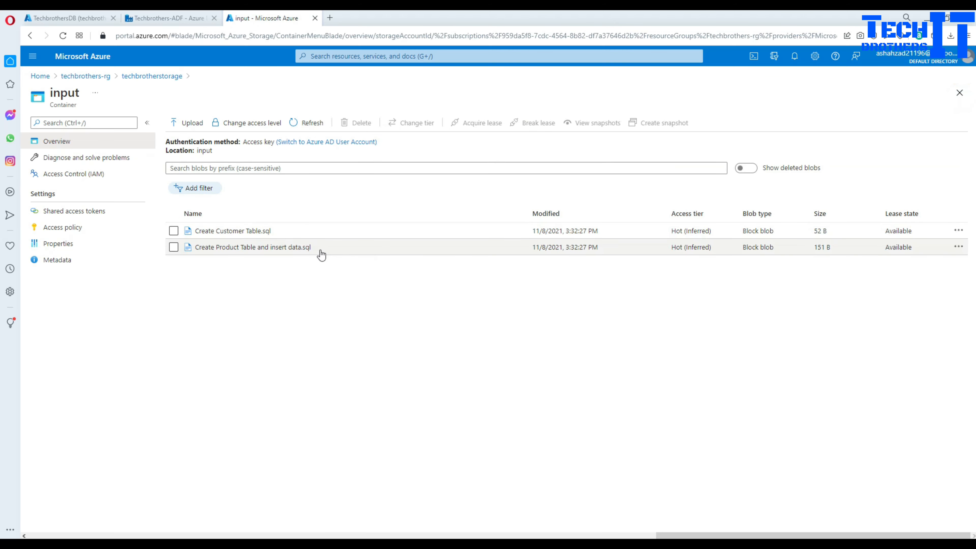
pyautogui.click(250, 248)
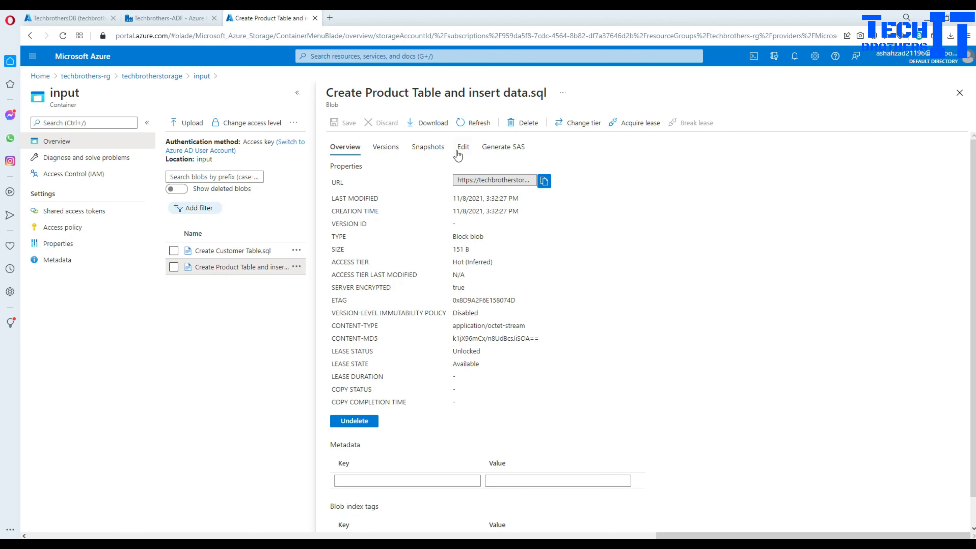
pyautogui.click(461, 148)
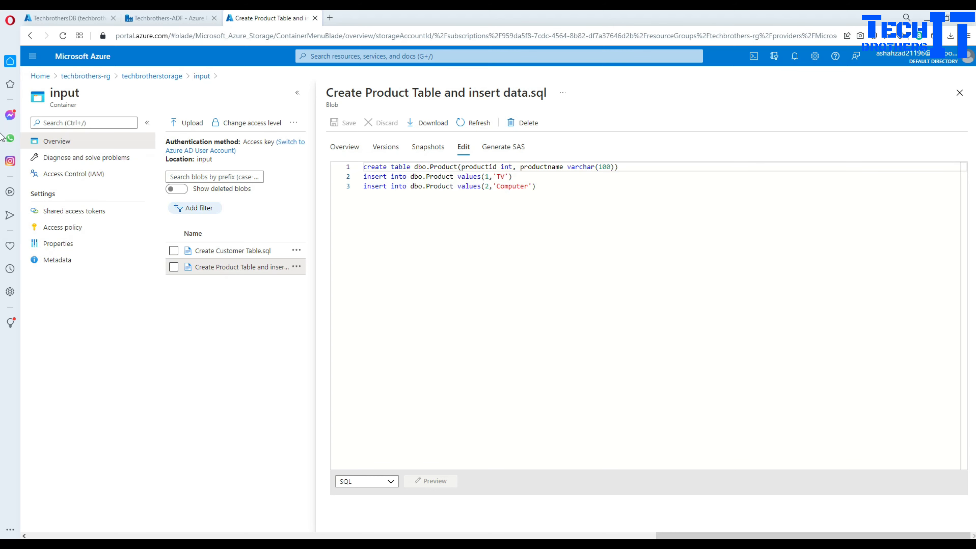
pyautogui.click(959, 92)
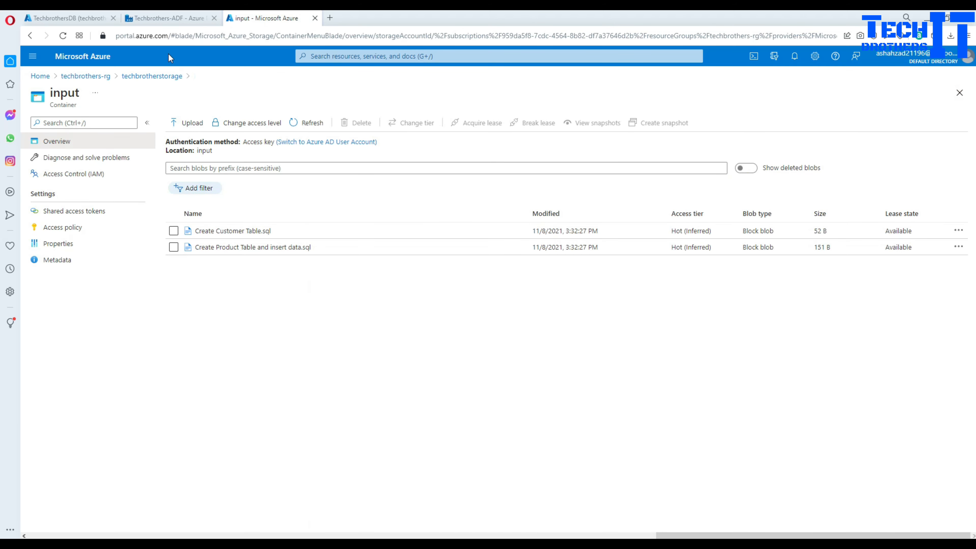
# - Set ForEach1 to process the files sequentially
pyautogui.click(171, 20)
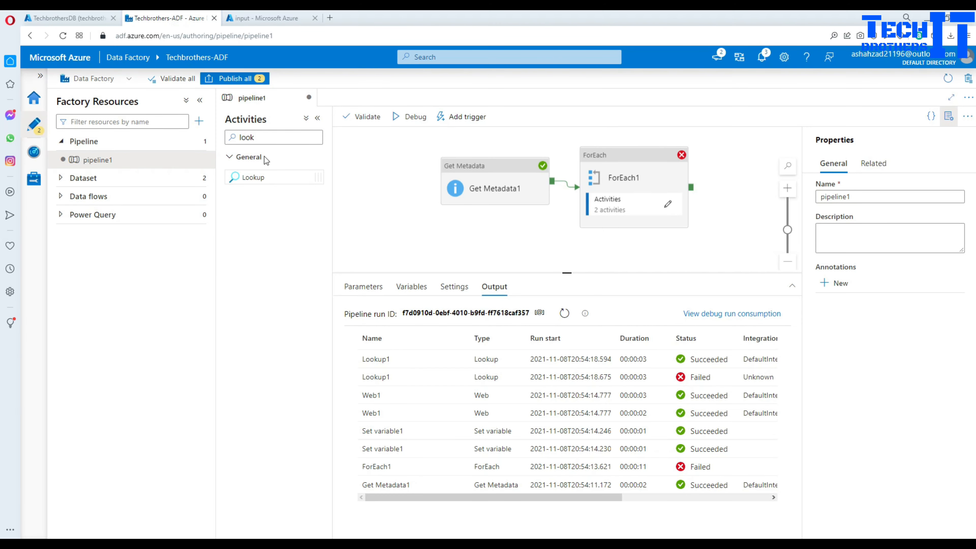
pyautogui.click(642, 155)
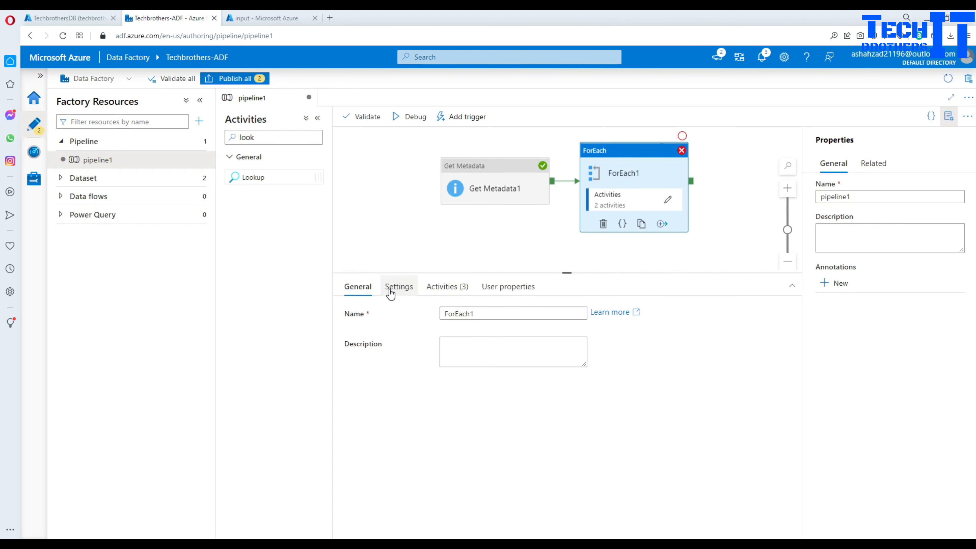
pyautogui.click(399, 287)
pyautogui.click(444, 311)
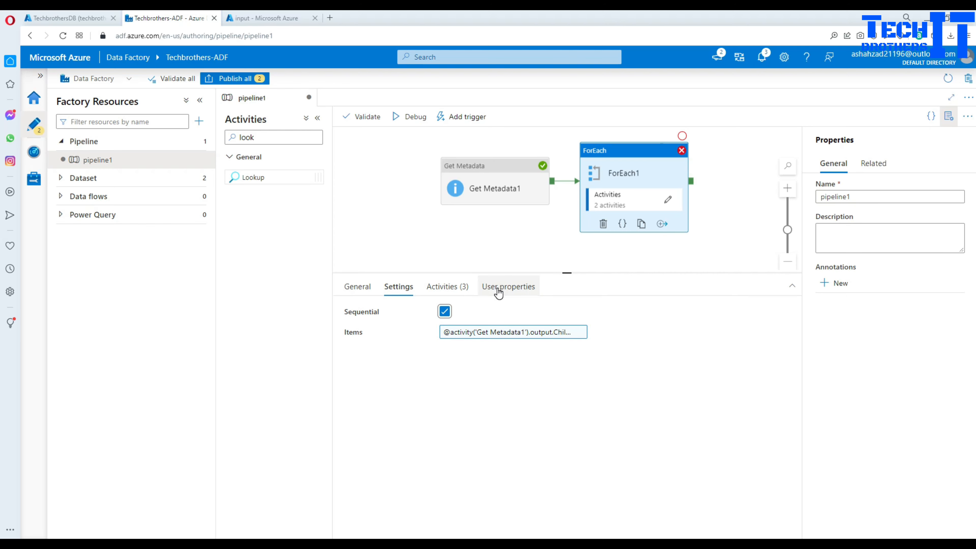
# - Turn off 'First row only' on Lookup1 inside ForEach1 so it returns all rows
pyautogui.click(493, 192)
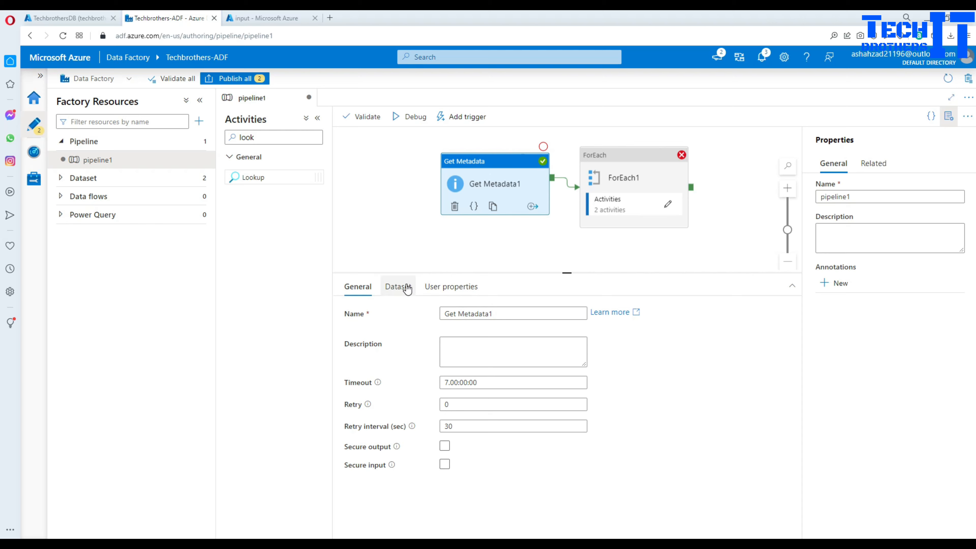
pyautogui.click(403, 288)
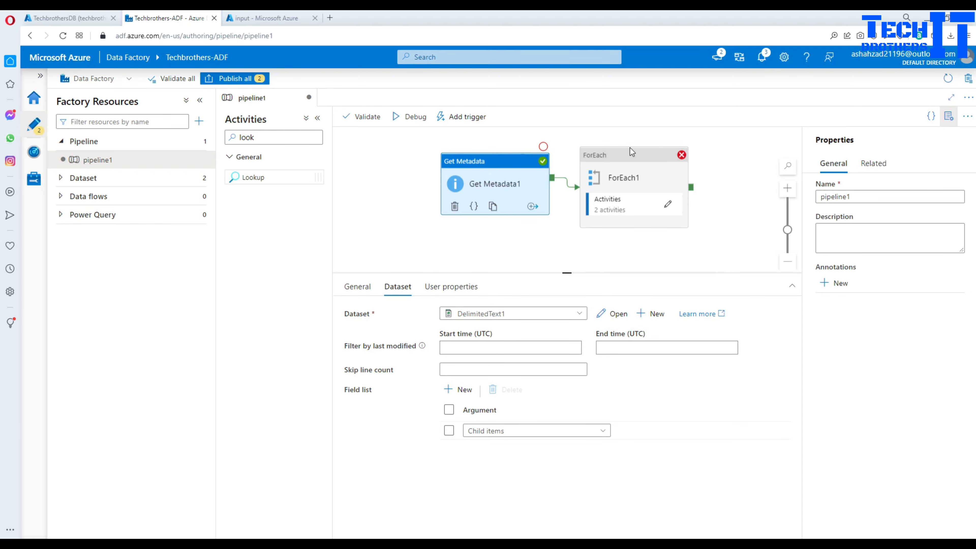
pyautogui.click(637, 154)
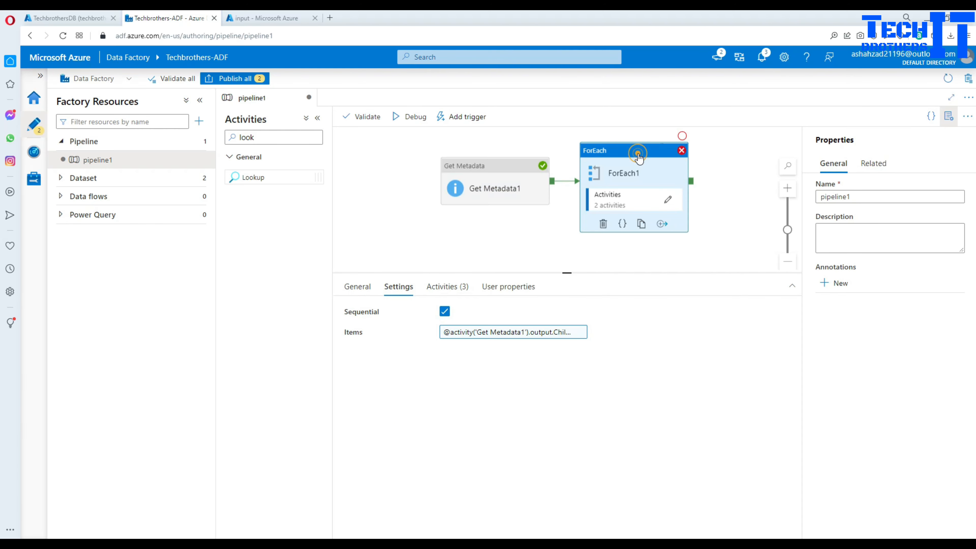
pyautogui.click(667, 200)
pyautogui.click(682, 148)
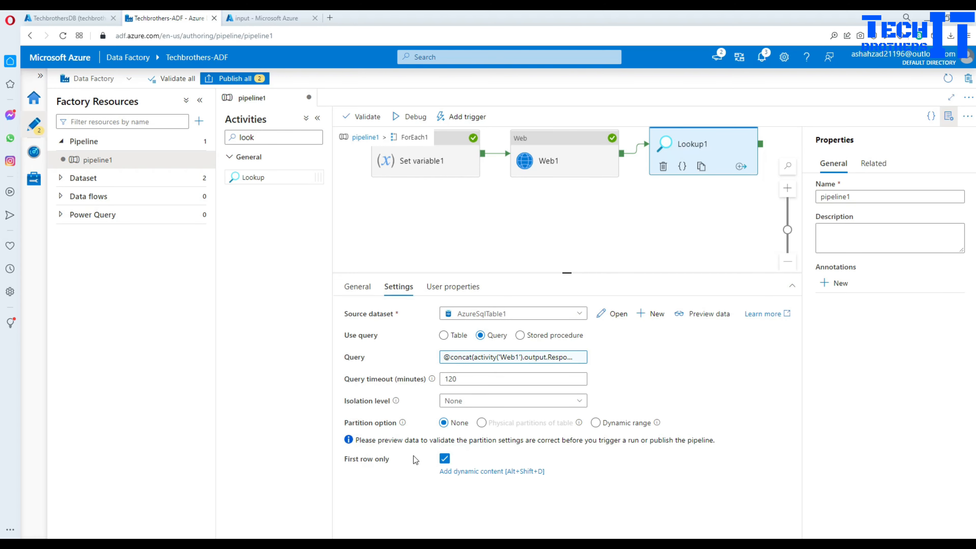
pyautogui.click(444, 458)
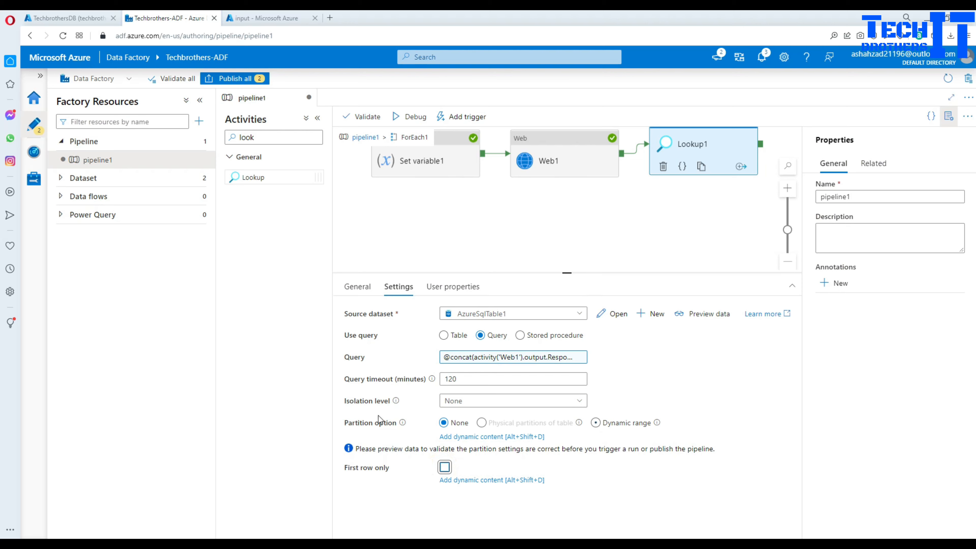
pyautogui.click(413, 209)
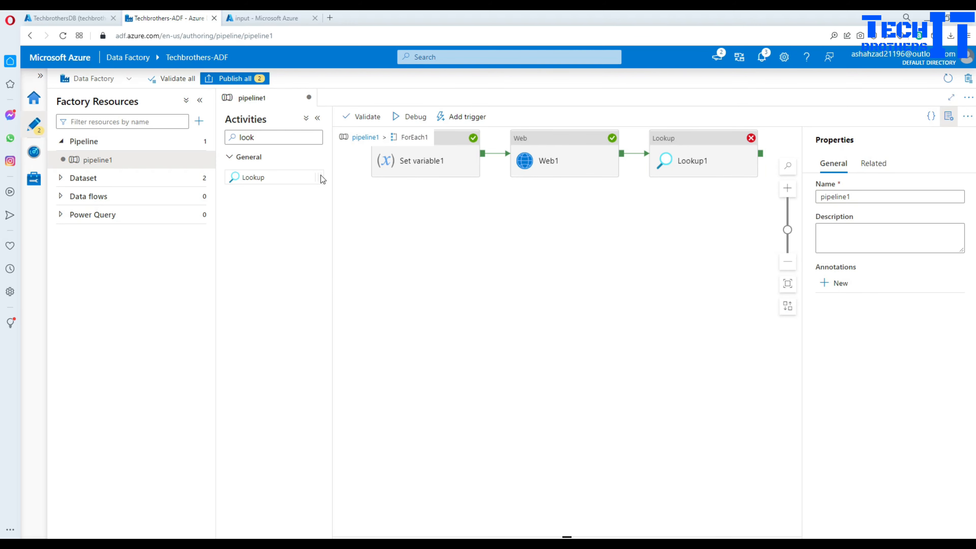
# - Publish all pending pipeline and dataset changes
pyautogui.click(241, 81)
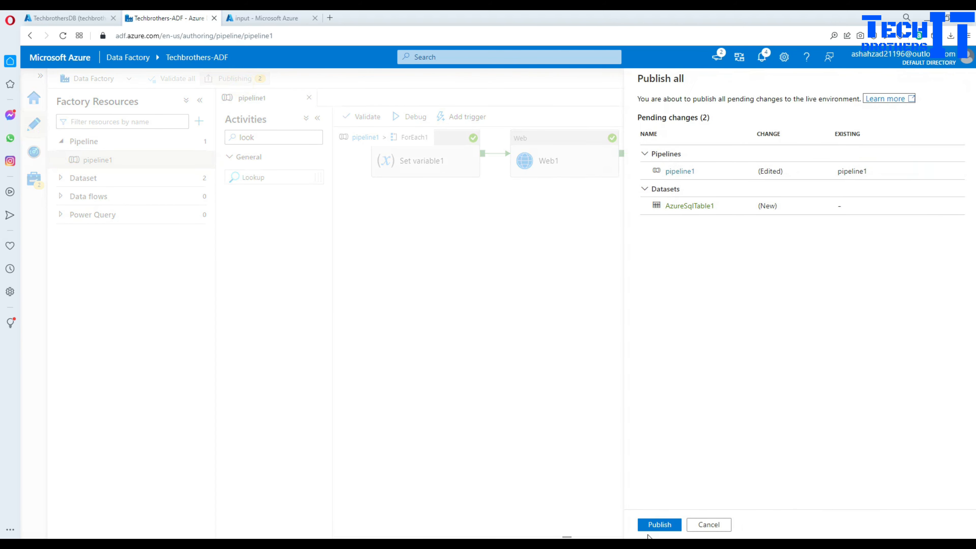
pyautogui.click(657, 525)
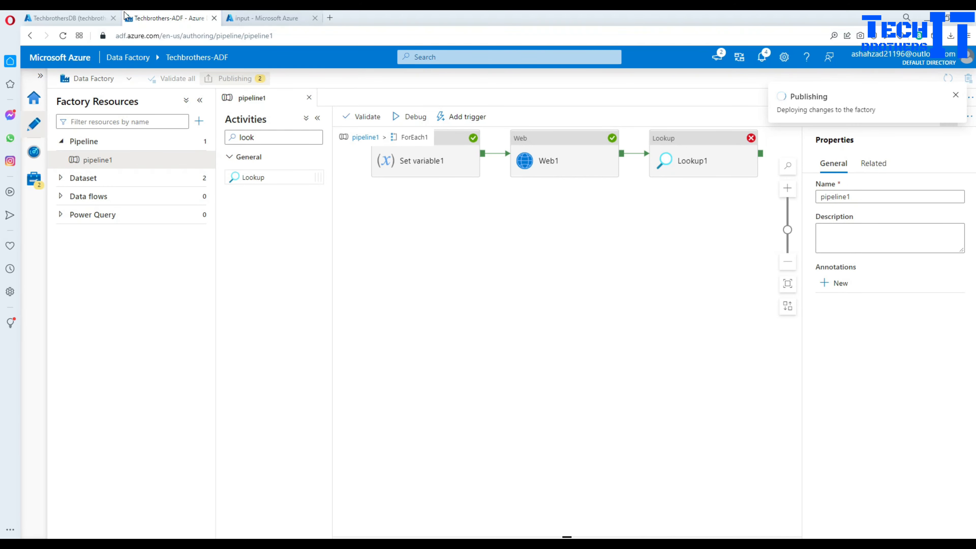
pyautogui.click(67, 18)
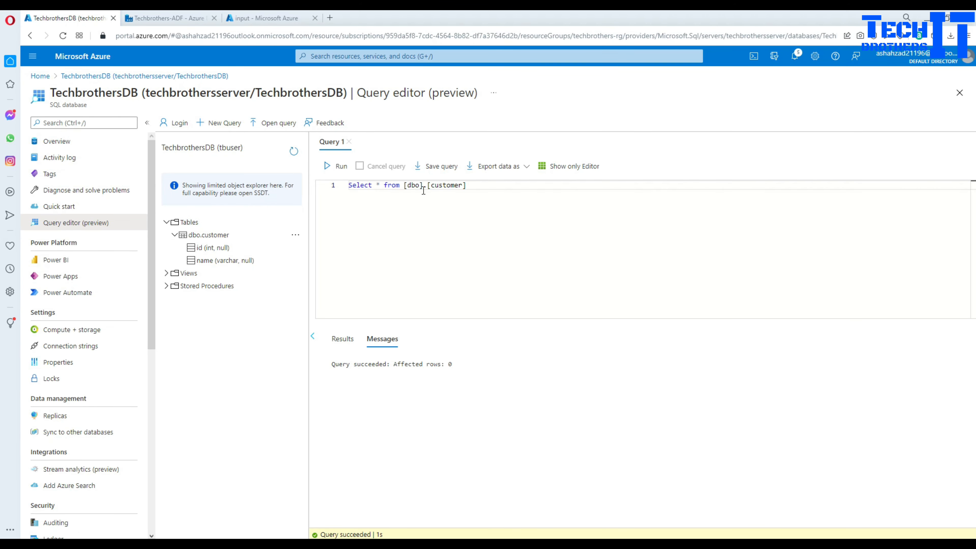
# - Run drop table [dbo].[customer] in the query editor
pyautogui.moveTo(401, 181); pyautogui.dragTo(317, 184)
pyautogui.press('BackSpace')
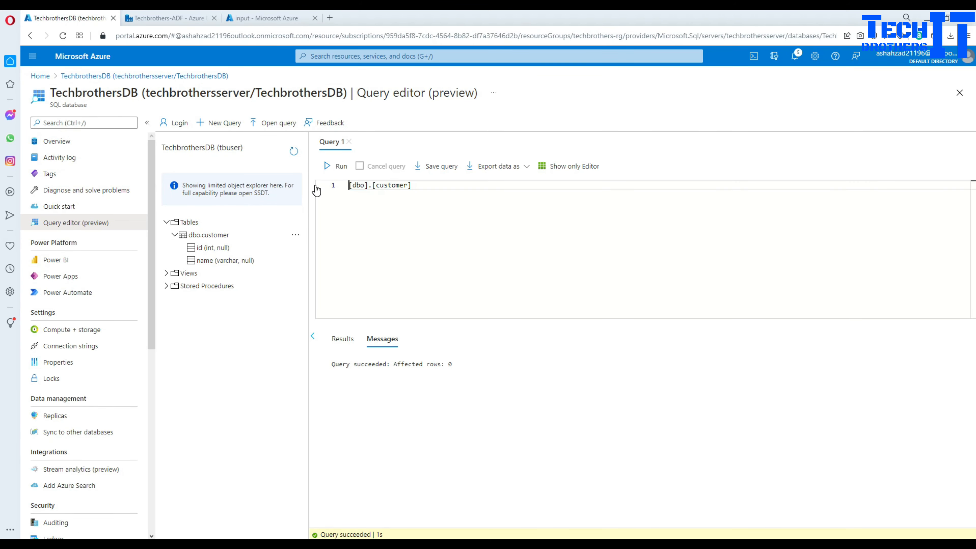
pyautogui.write('drop table')
pyautogui.click(328, 166)
pyautogui.click(457, 190)
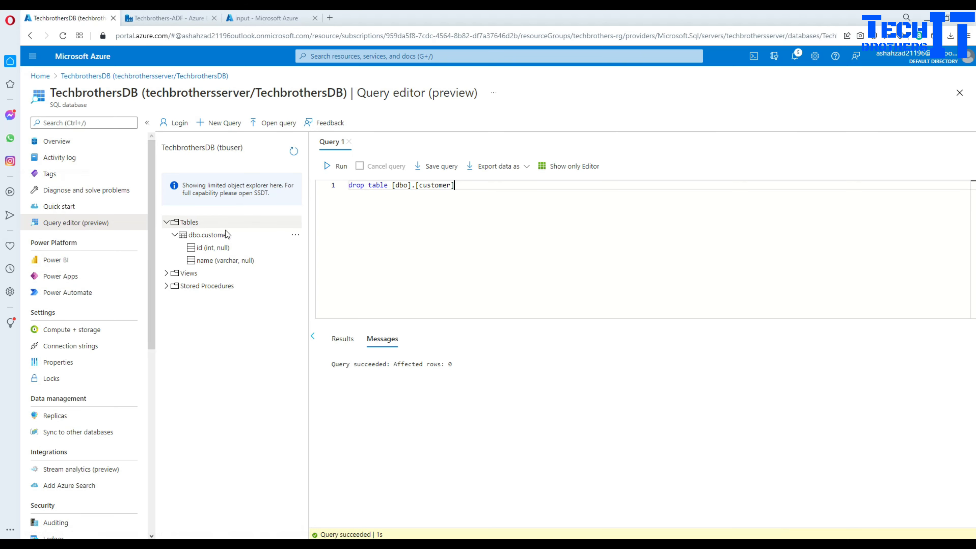
# - Refresh the object explorer and expand Tables to confirm dbo.customer is gone
pyautogui.click(295, 235)
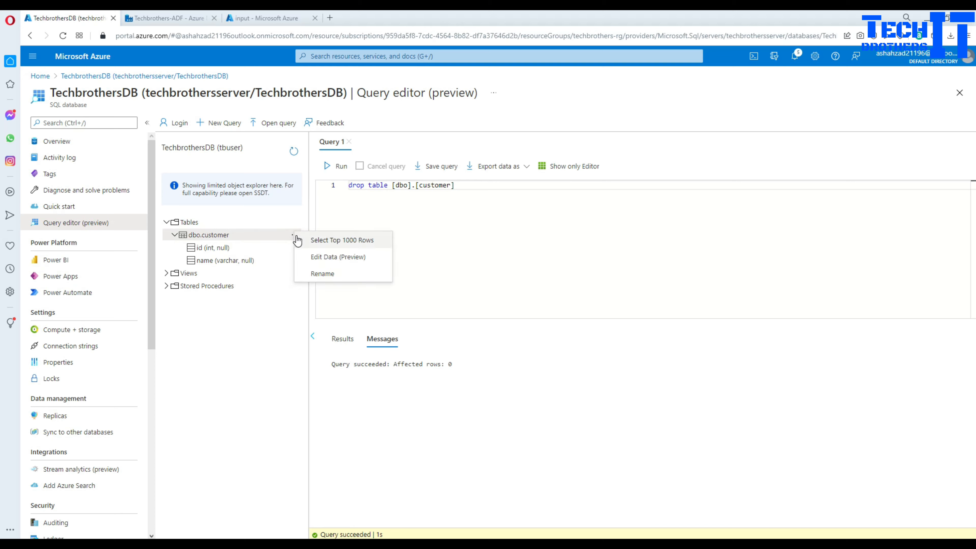
pyautogui.click(269, 330)
pyautogui.click(195, 222)
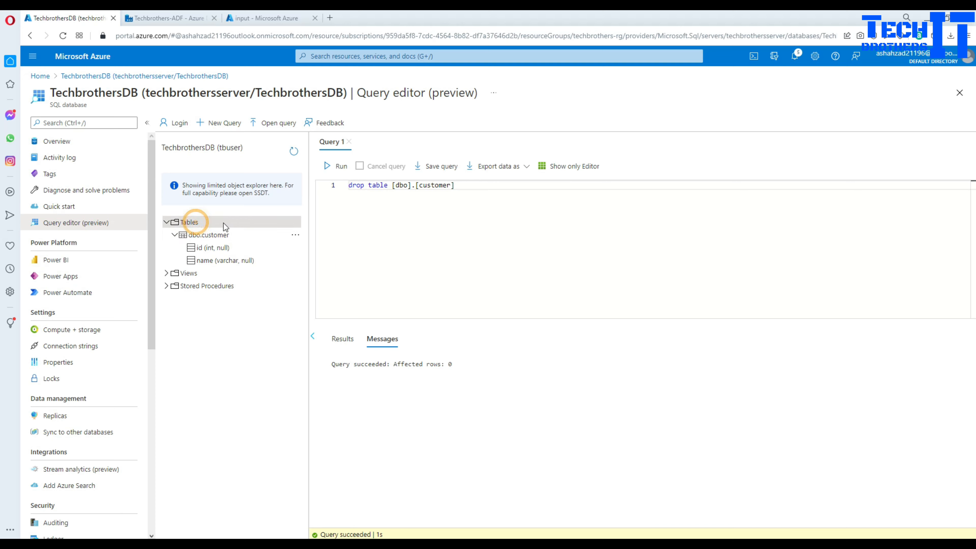
pyautogui.click(292, 151)
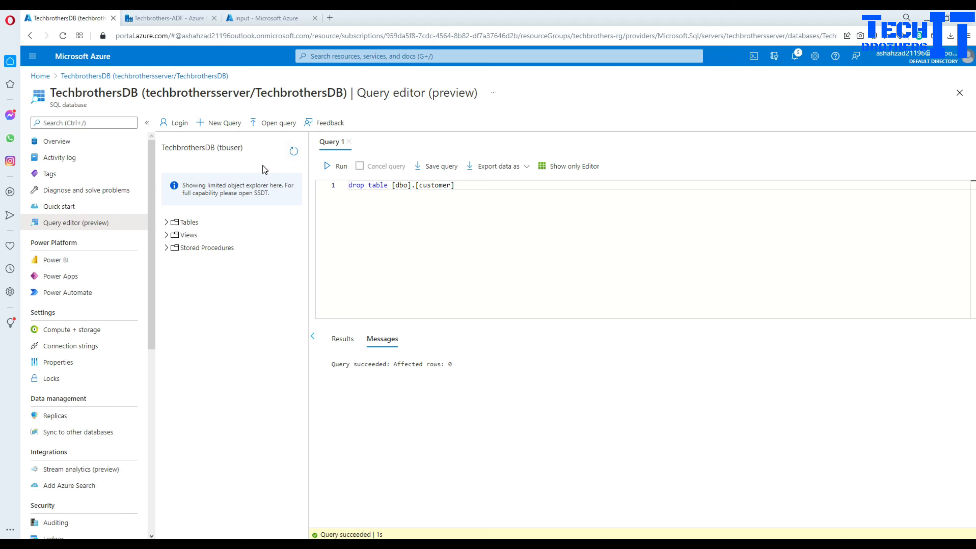
pyautogui.click(166, 221)
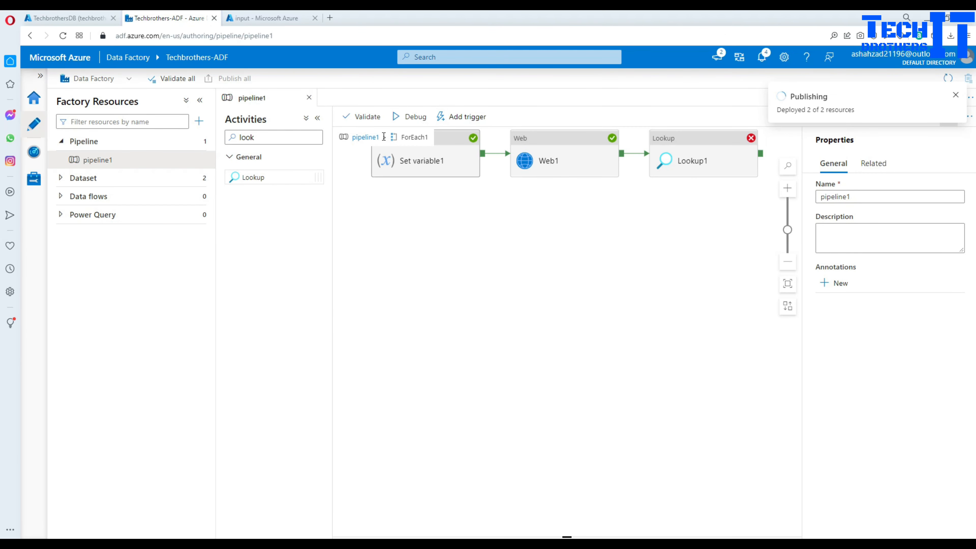
# - Debug-run pipeline1 from the top level and refresh until Get Metadata1, ForEach1 and Lookup1 show Succeeded
pyautogui.click(364, 137)
pyautogui.click(385, 178)
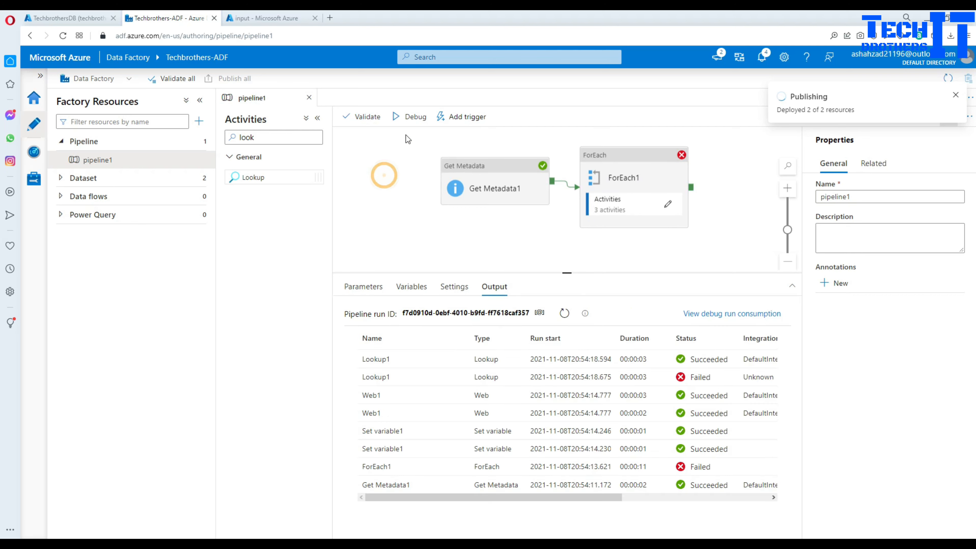
pyautogui.click(413, 116)
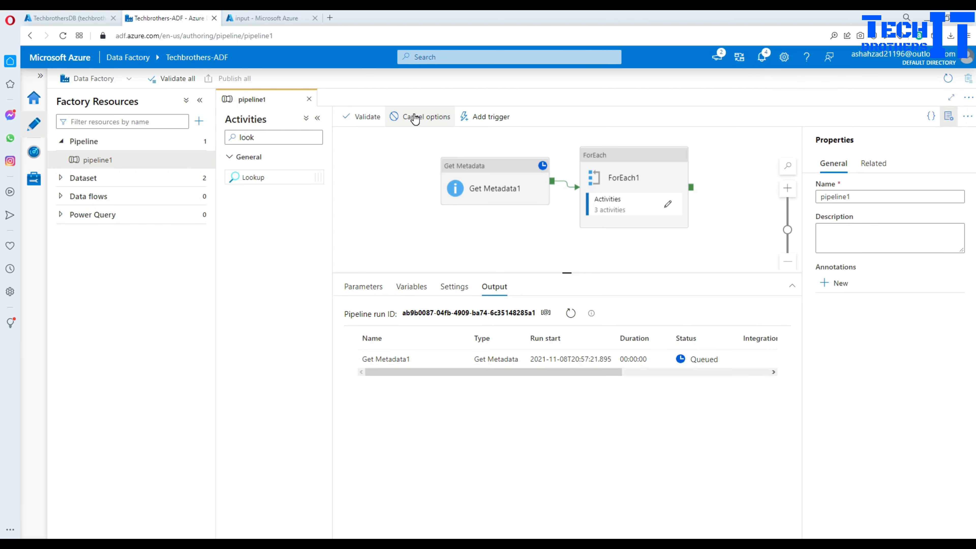
pyautogui.click(572, 314)
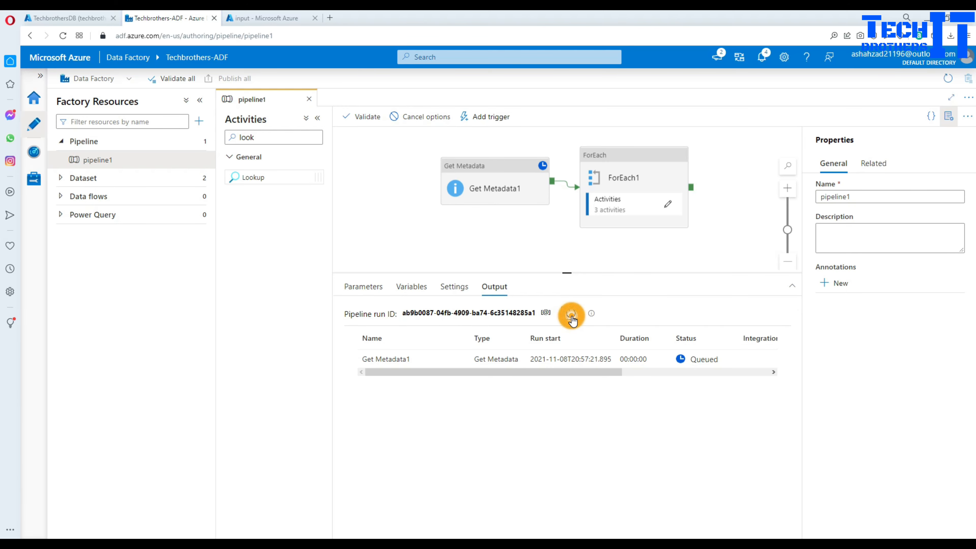
pyautogui.click(572, 315)
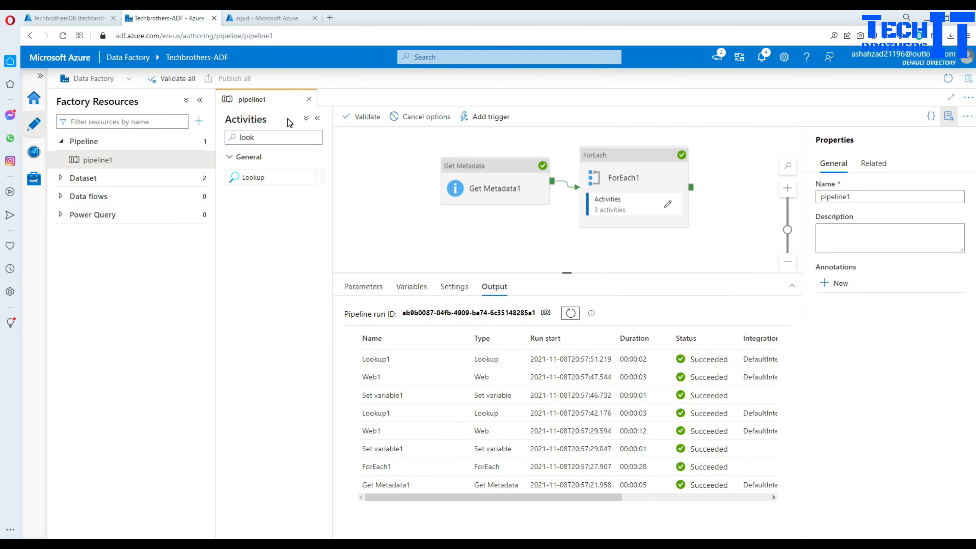
# - Refresh the table list to see customer and Product, and change the query back to Select * from
pyautogui.click(87, 19)
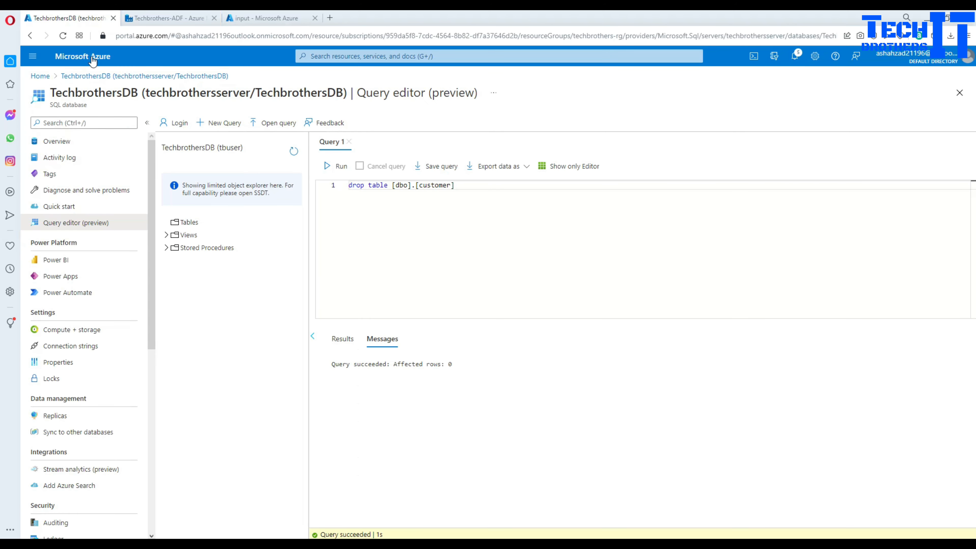
pyautogui.click(294, 152)
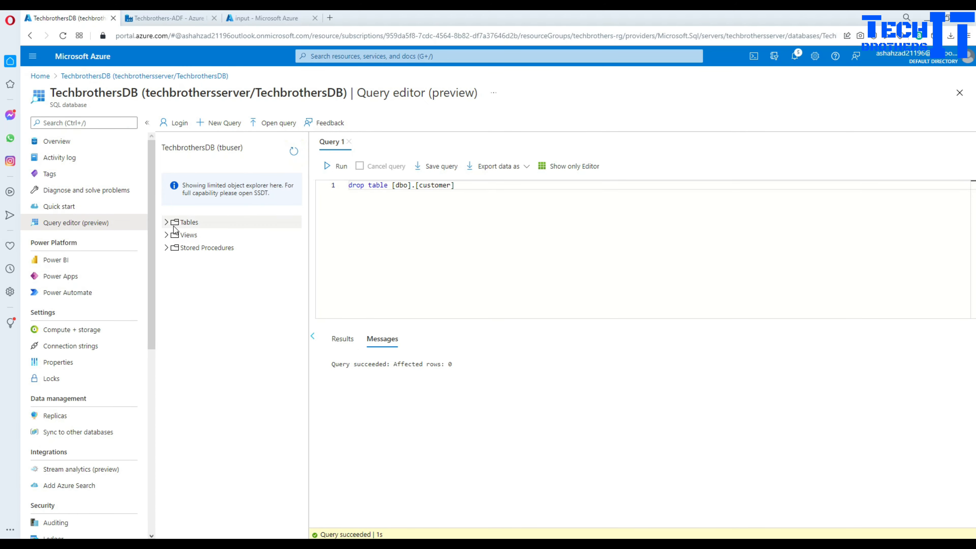
pyautogui.click(166, 222)
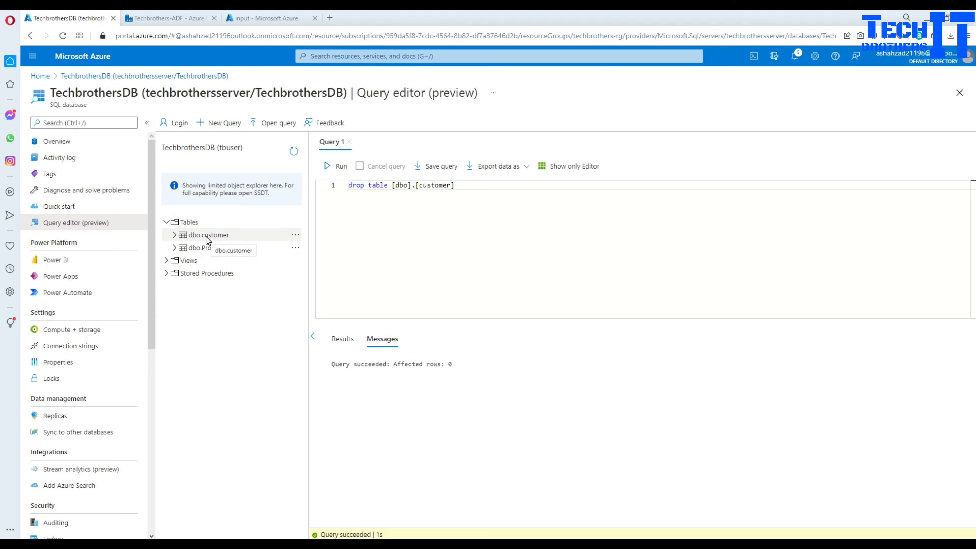
pyautogui.moveTo(392, 187); pyautogui.dragTo(321, 187)
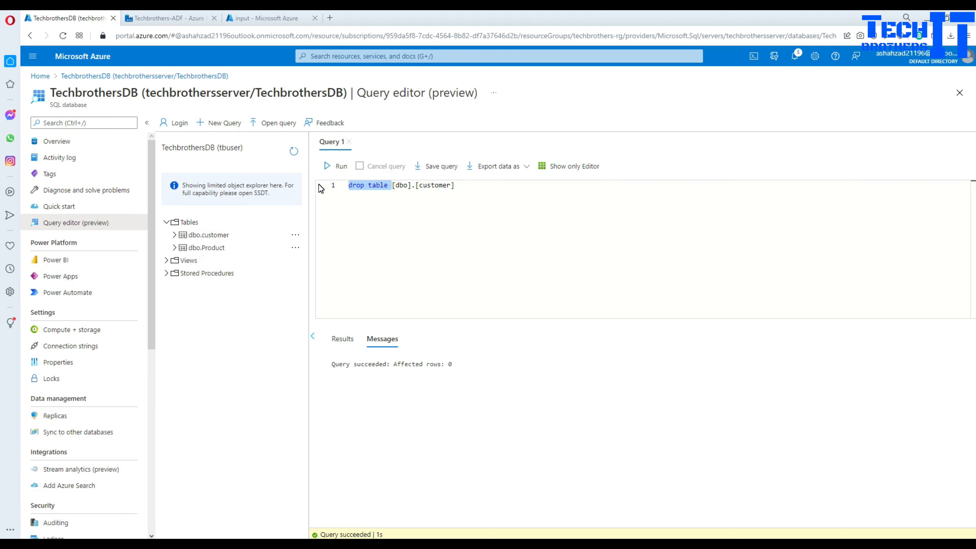
pyautogui.write('Select * from')
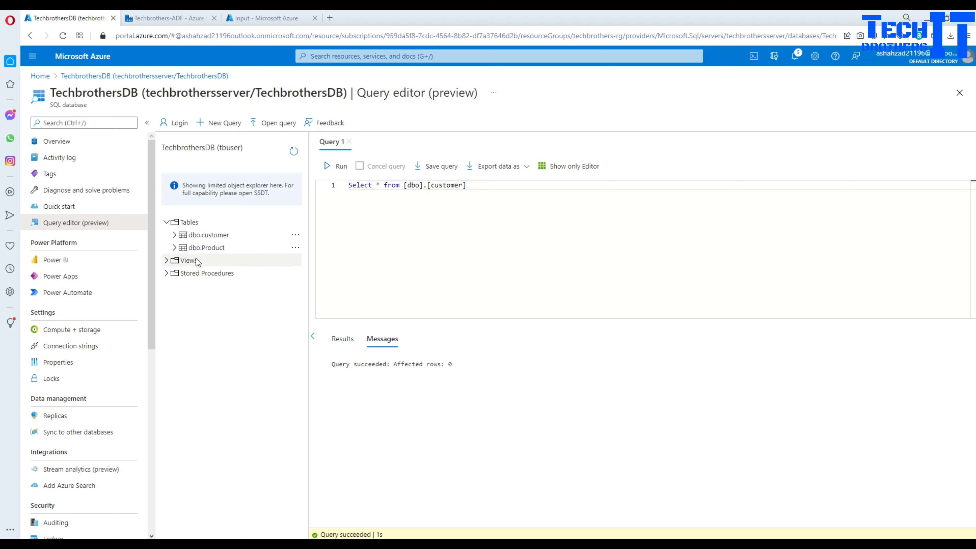
pyautogui.click(480, 186)
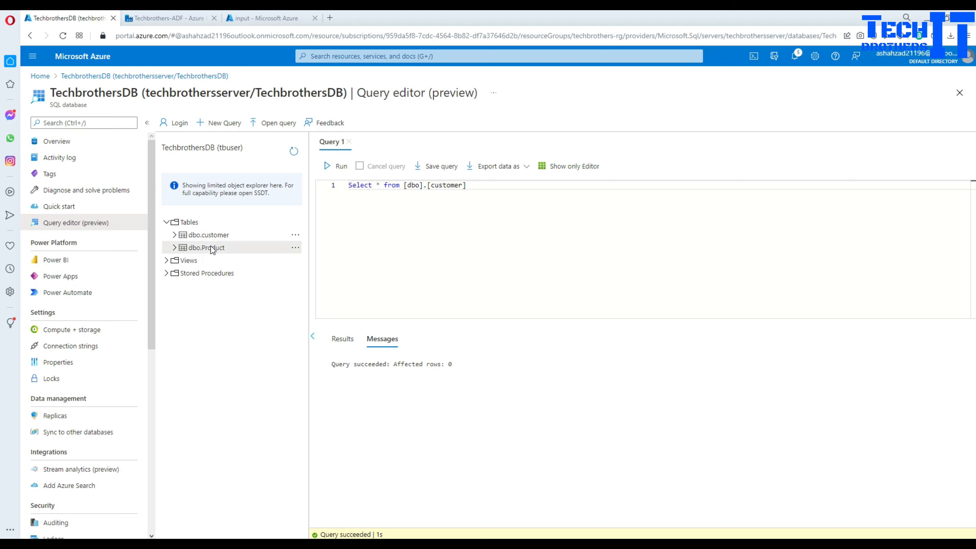
# - Select the top 1000 rows of dbo.Product, showing TV and Computer
pyautogui.click(294, 249)
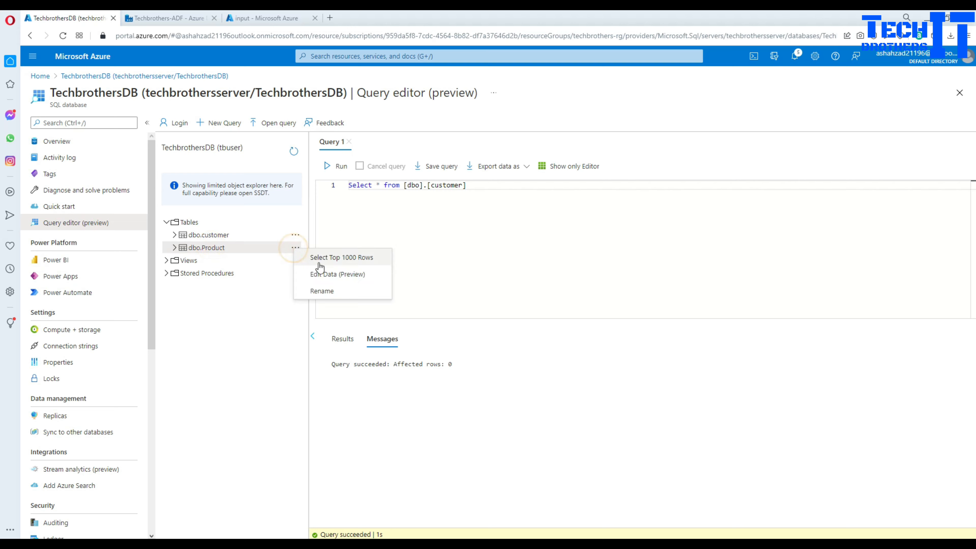
pyautogui.click(342, 257)
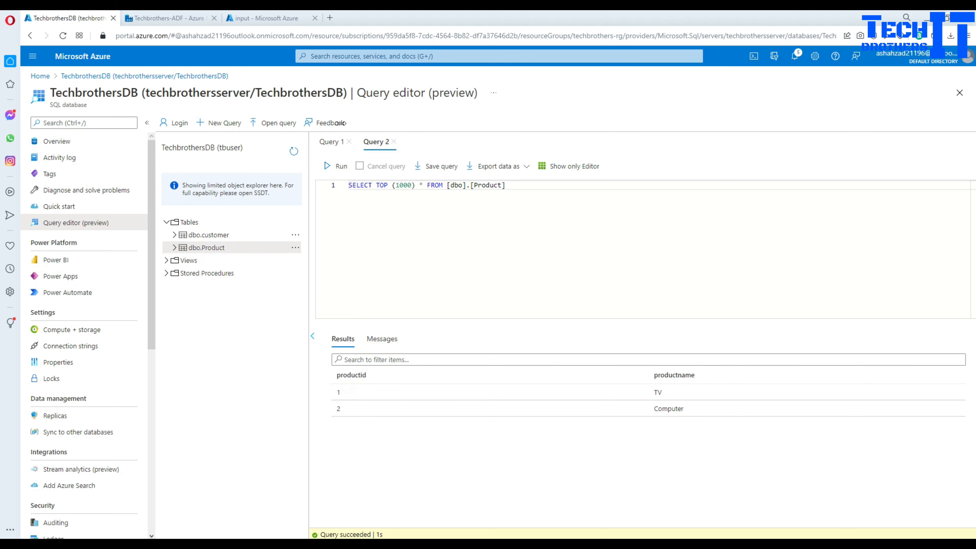
pyautogui.click(161, 18)
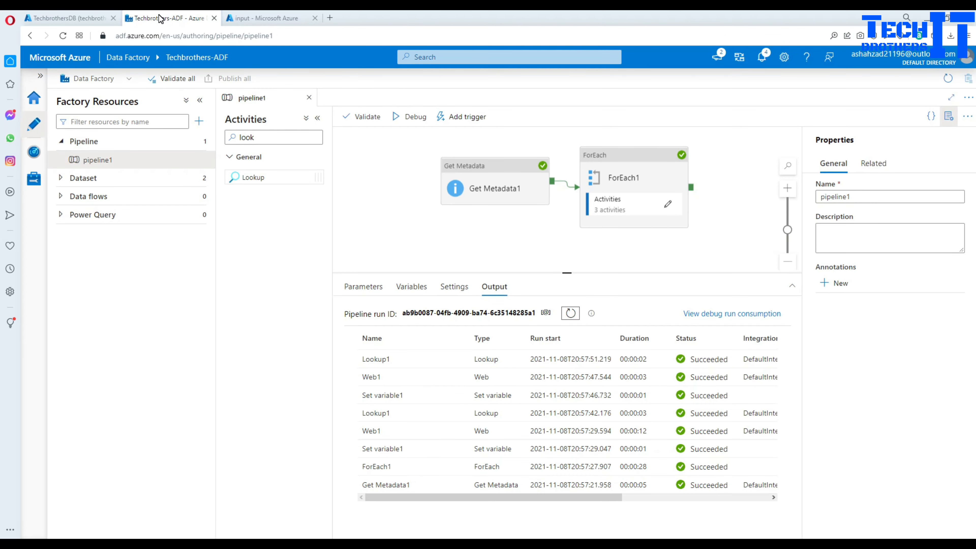
# - Check that the input container still lists both .sql scripts, then go to File Explorer
pyautogui.click(272, 16)
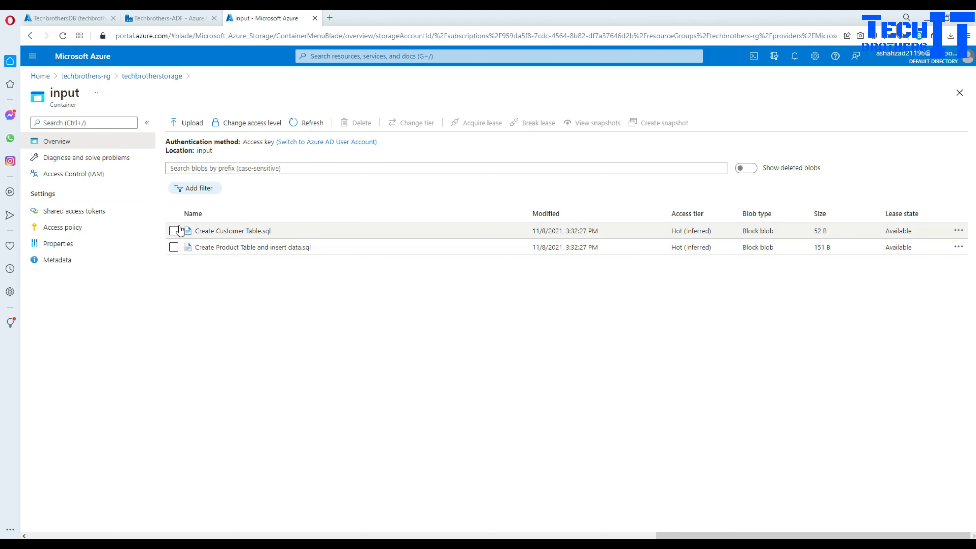
pyautogui.click(302, 543)
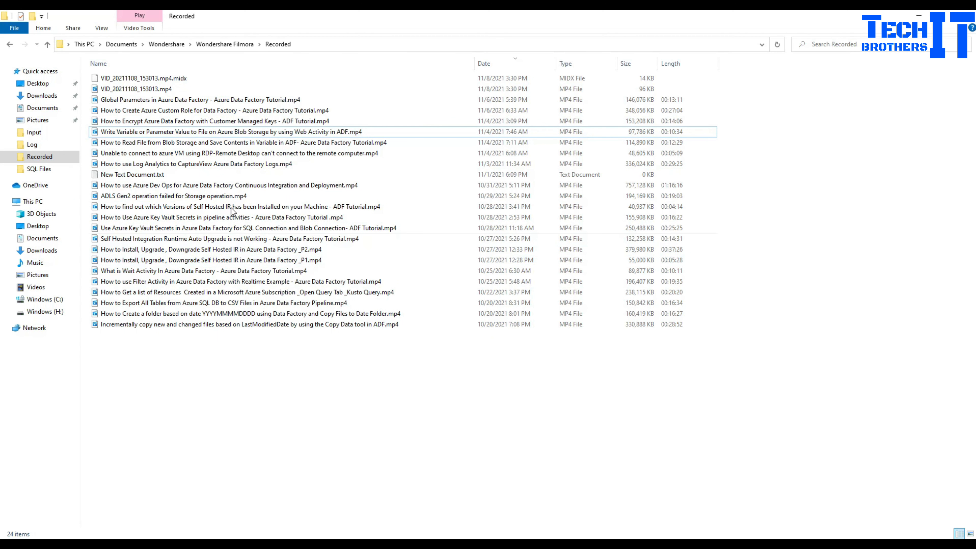
# - In the Input > SQL Files folder, create a new text document named 'insert into customer'
pyautogui.click(34, 132)
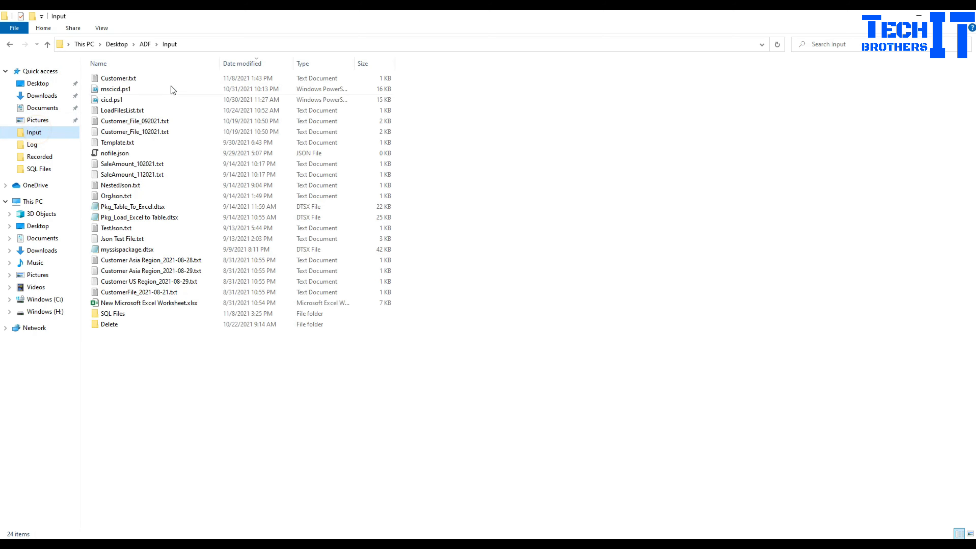
pyautogui.click(127, 318)
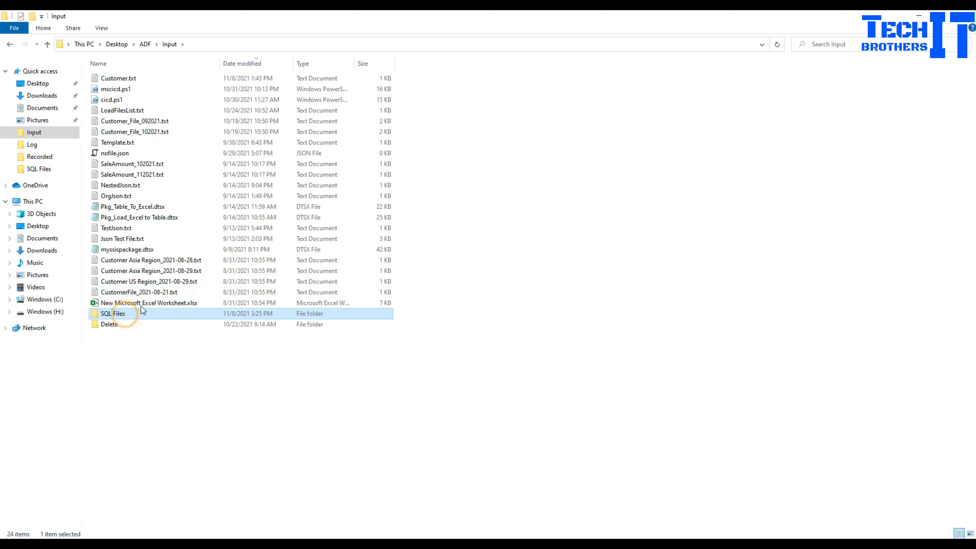
pyautogui.doubleClick(121, 315)
pyautogui.rightClick(202, 151)
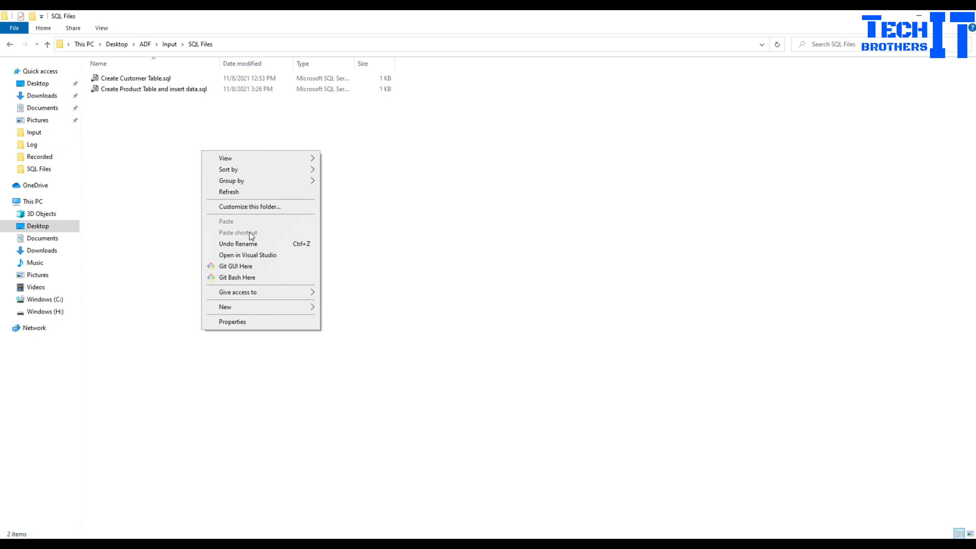
pyautogui.click(296, 306)
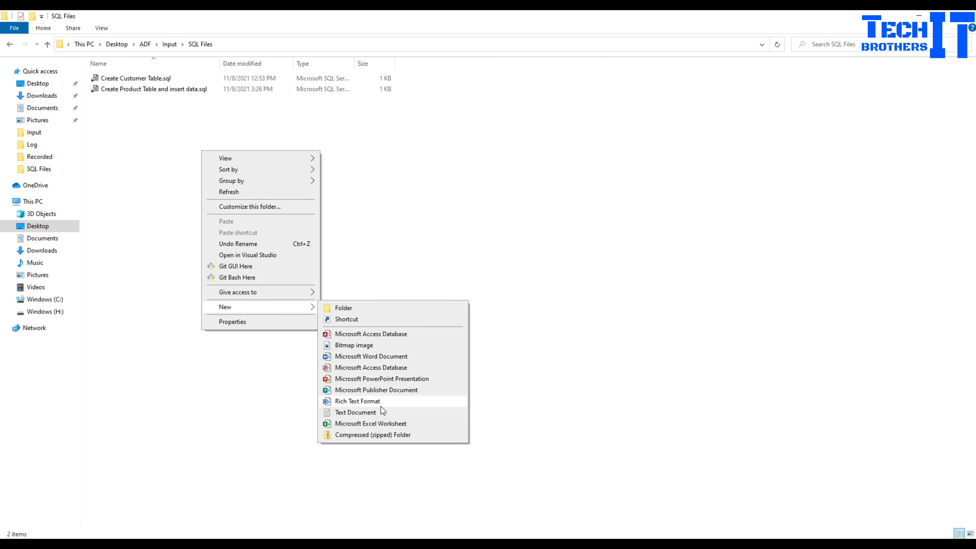
pyautogui.click(381, 412)
pyautogui.write('insert')
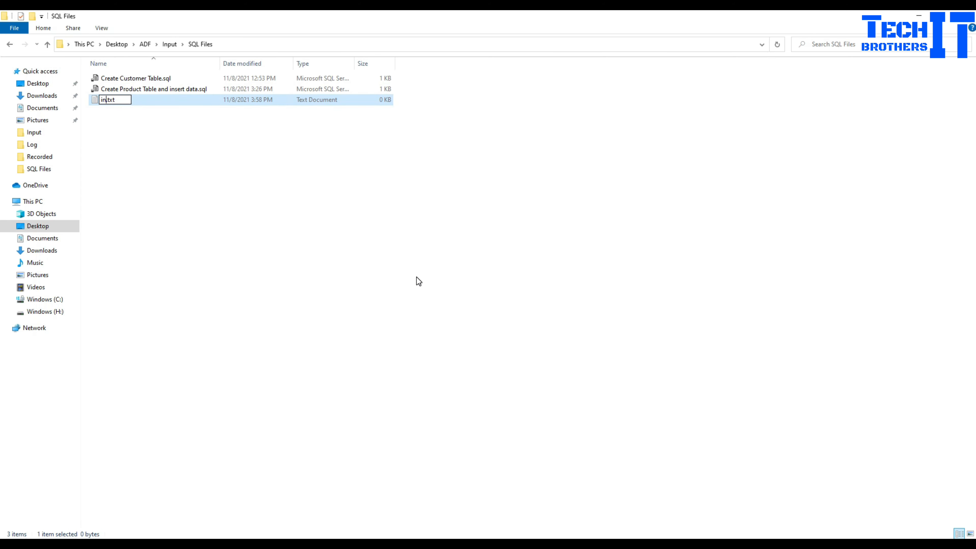
pyautogui.write(' into customer')
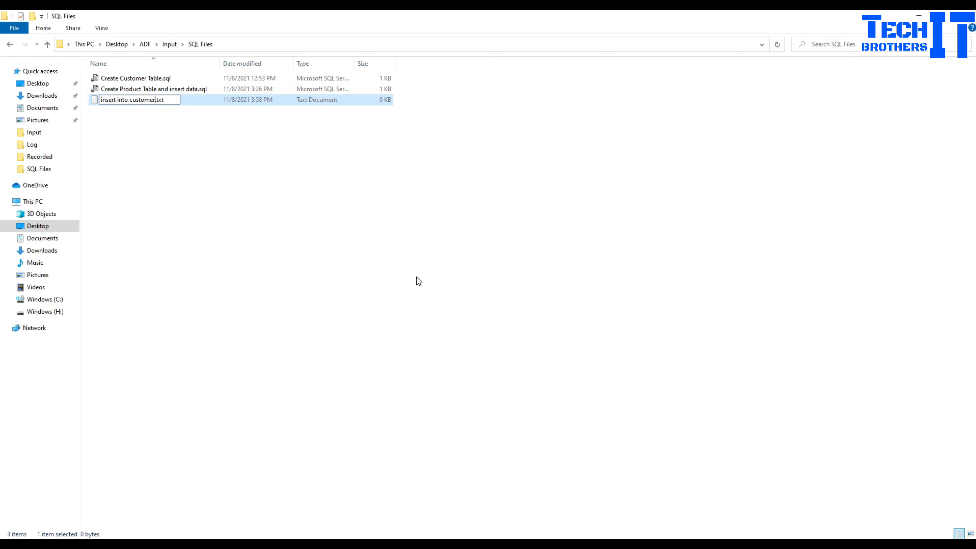
pyautogui.press('Return')
# - Write and save a script inserting a row with id '1' and a customer name into dbo.Customer, then deleting from dbo.product
pyautogui.doubleClick(151, 102)
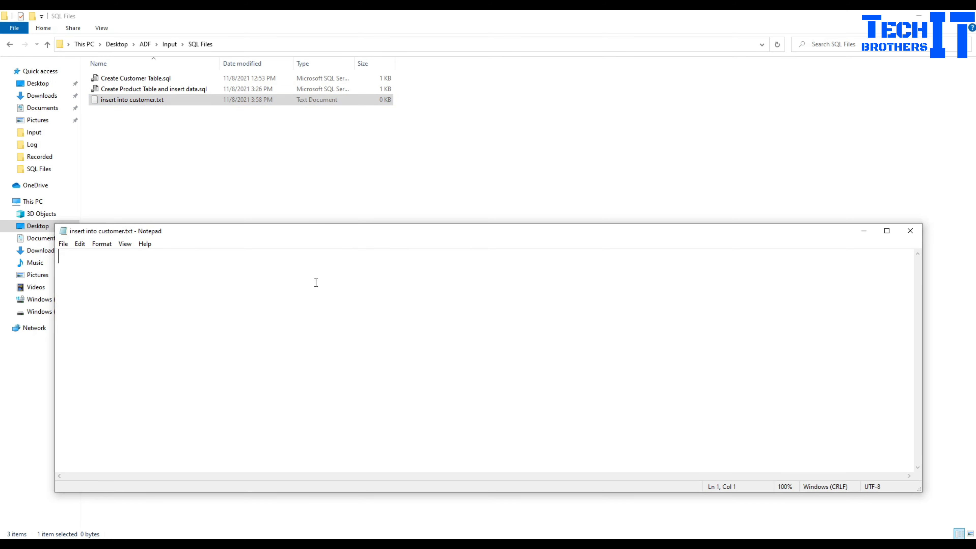
pyautogui.write('insert into dbo.cus')
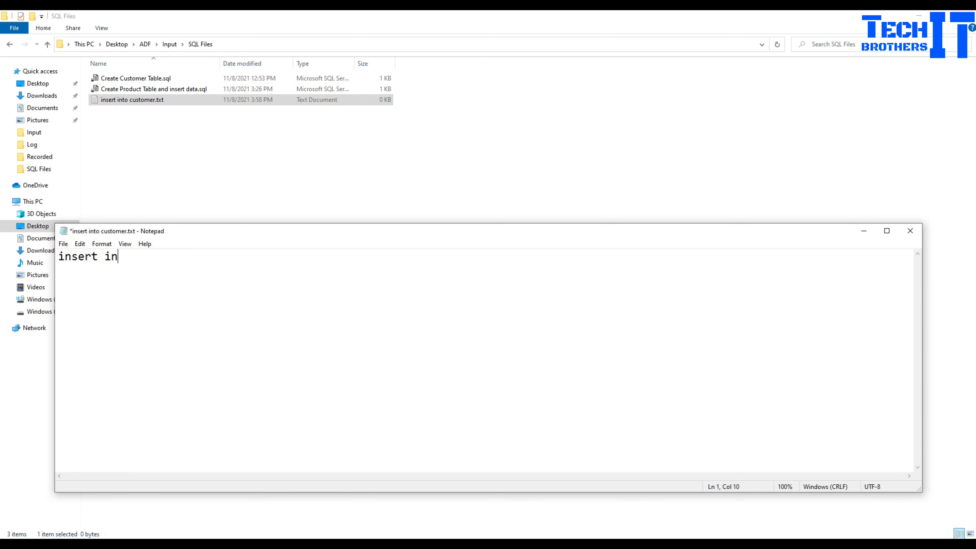
pyautogui.press('BackSpace')
pyautogui.press('BackSpace')
pyautogui.press('BackSpace')
pyautogui.write('Customer')
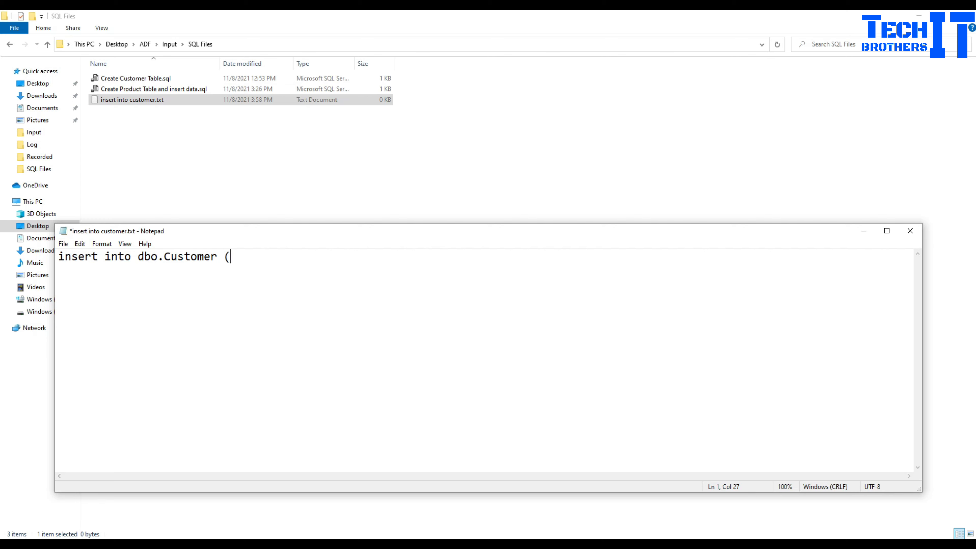
pyautogui.write(' val')
pyautogui.write('lu')
pyautogui.write("es ('1','Aamir")
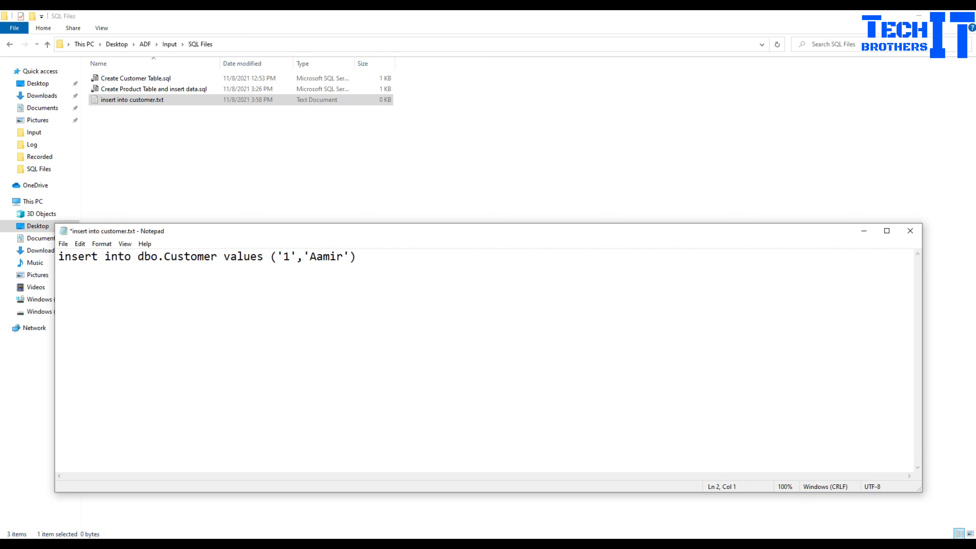
pyautogui.write('nser')
pyautogui.press('BackSpace')
pyautogui.press('BackSpace')
pyautogui.press('BackSpace')
pyautogui.press('BackSpace')
pyautogui.press('BackSpace')
pyautogui.press('BackSpace')
pyautogui.write('delete from dbo.pro')
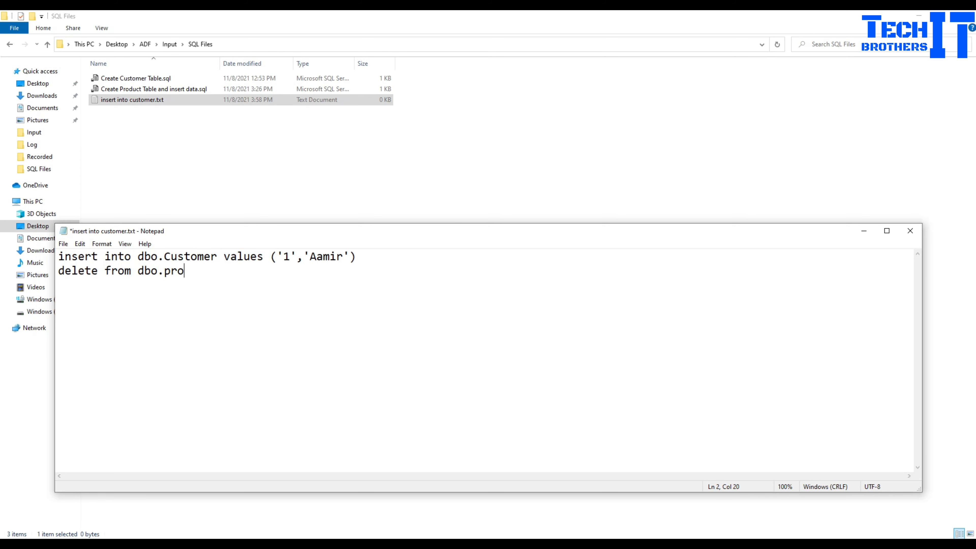
pyautogui.write('duct')
pyautogui.hotkey('ctrl', 's')
# - Close Notepad and return to the Azure storage container page
pyautogui.click(909, 231)
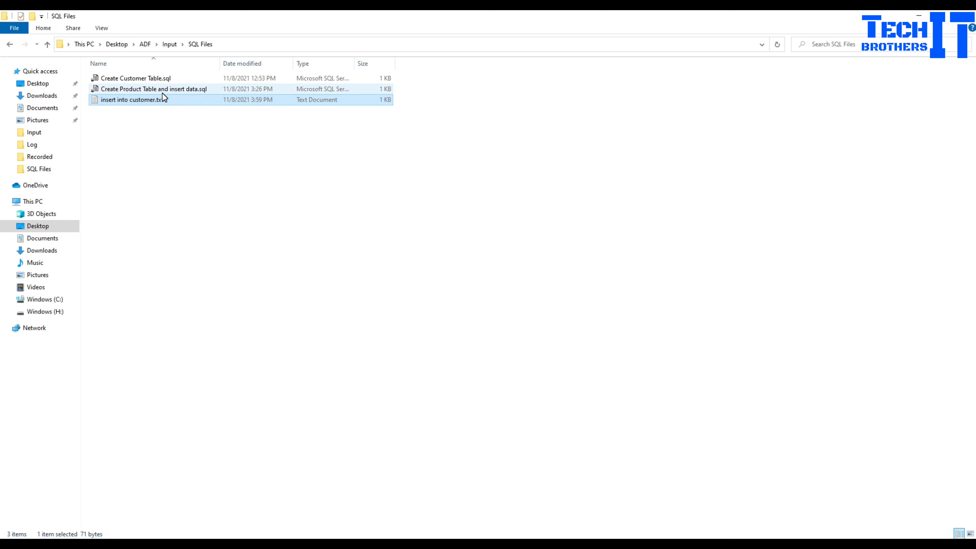
pyautogui.click(145, 79)
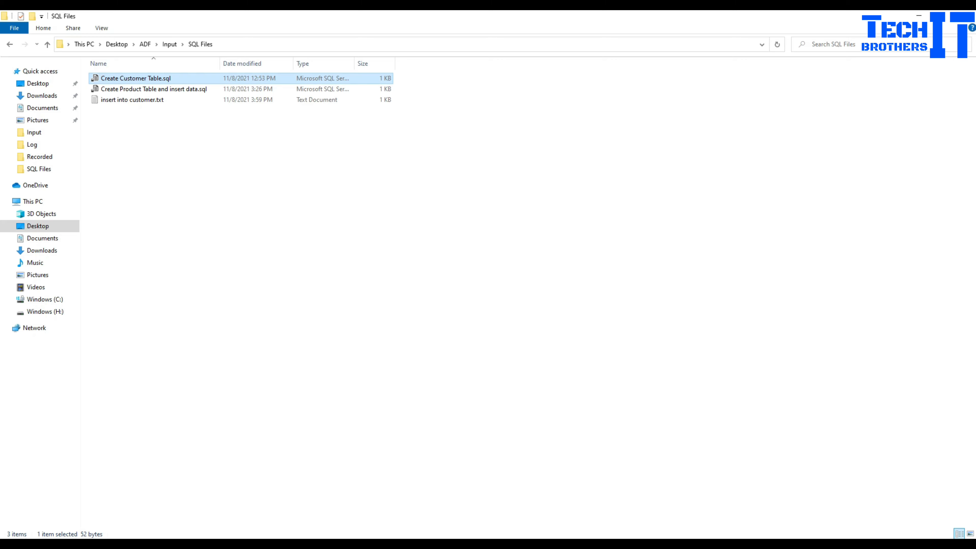
pyautogui.click(346, 543)
# - Delete the Create Customer Table.sql and Create Product Table and insert data.sql blobs from the input container
pyautogui.click(333, 316)
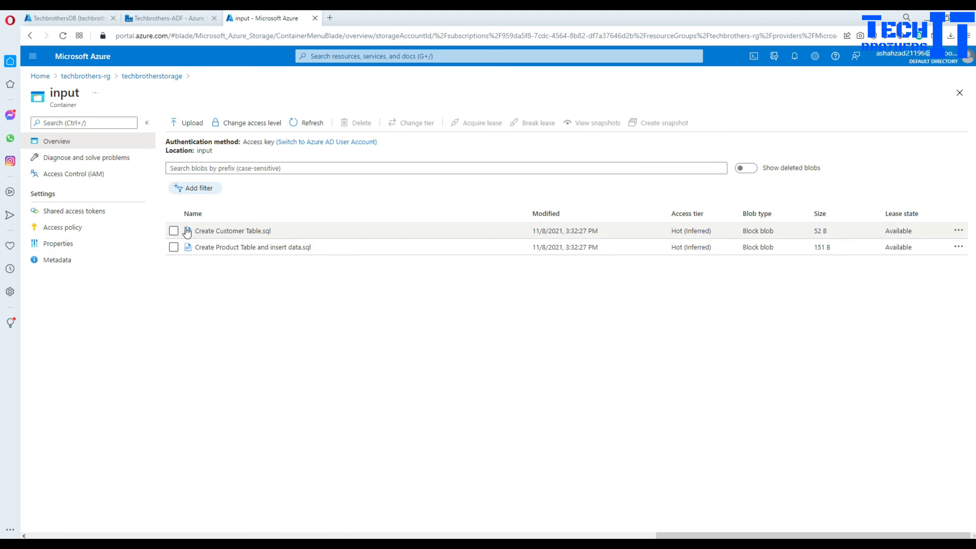
pyautogui.click(173, 231)
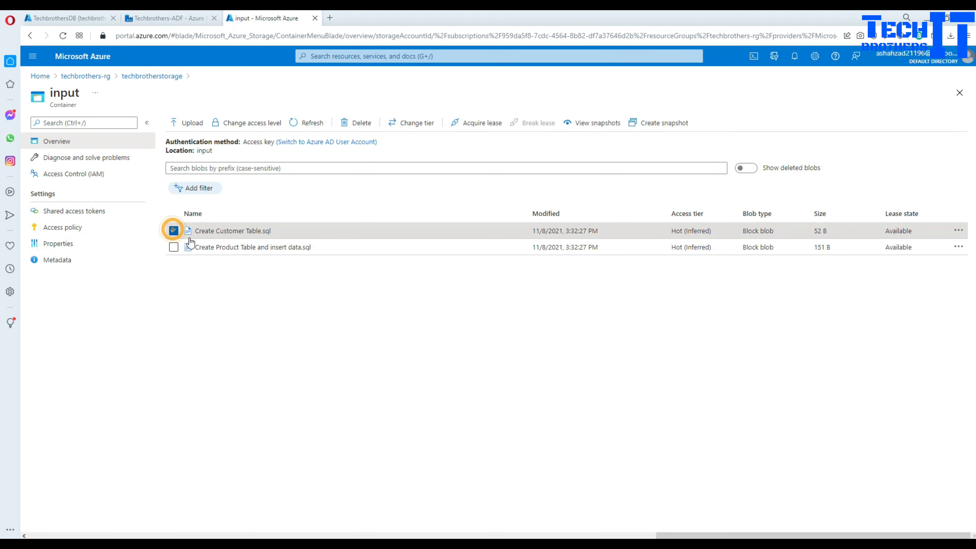
pyautogui.click(376, 127)
pyautogui.click(186, 268)
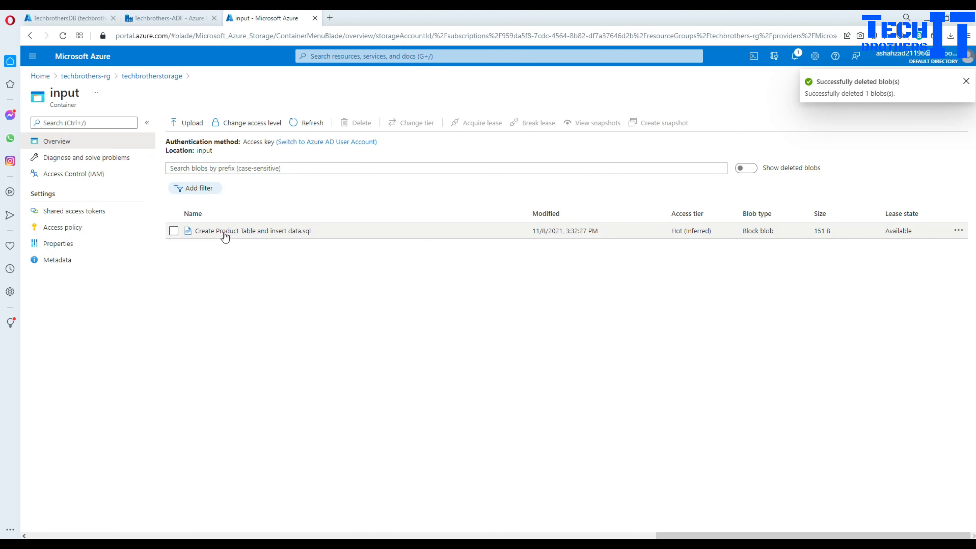
pyautogui.click(174, 230)
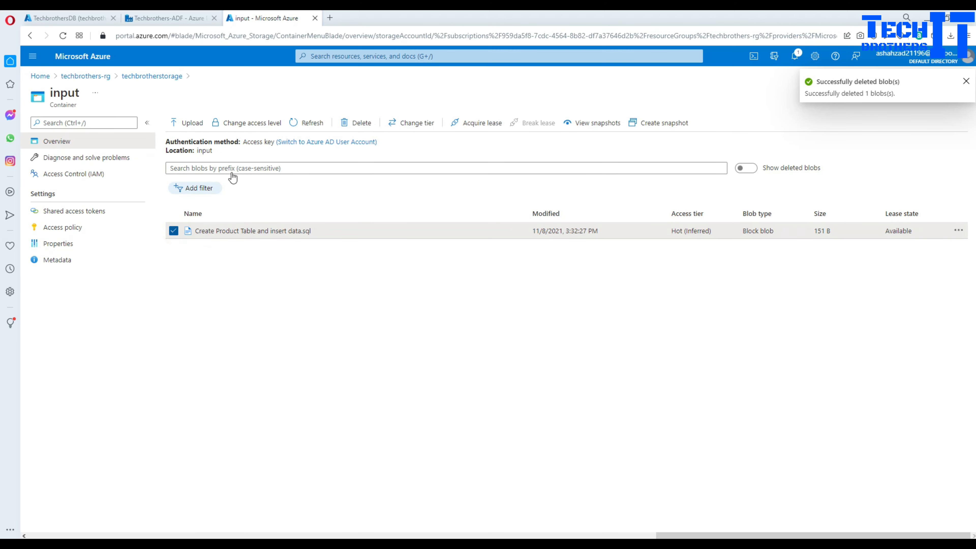
pyautogui.click(351, 123)
pyautogui.click(200, 269)
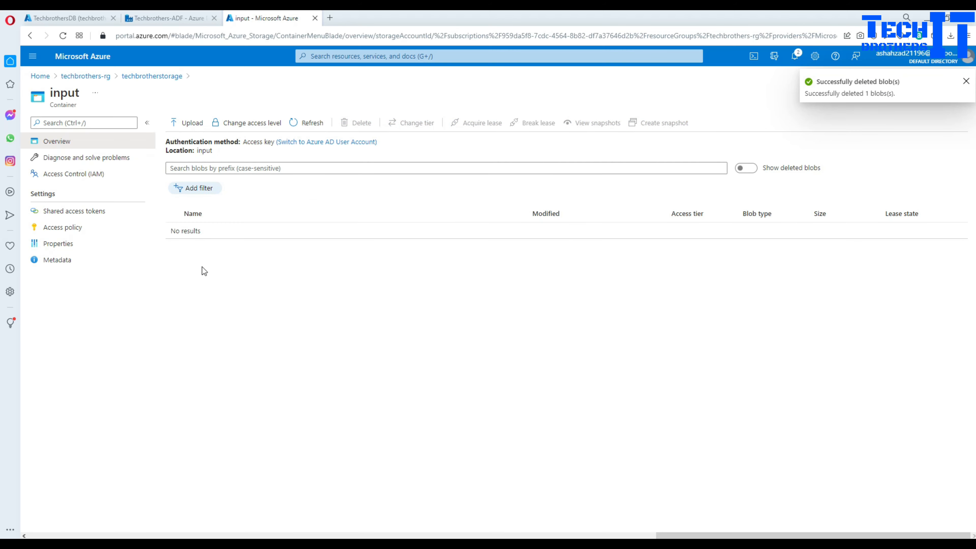
pyautogui.click(965, 82)
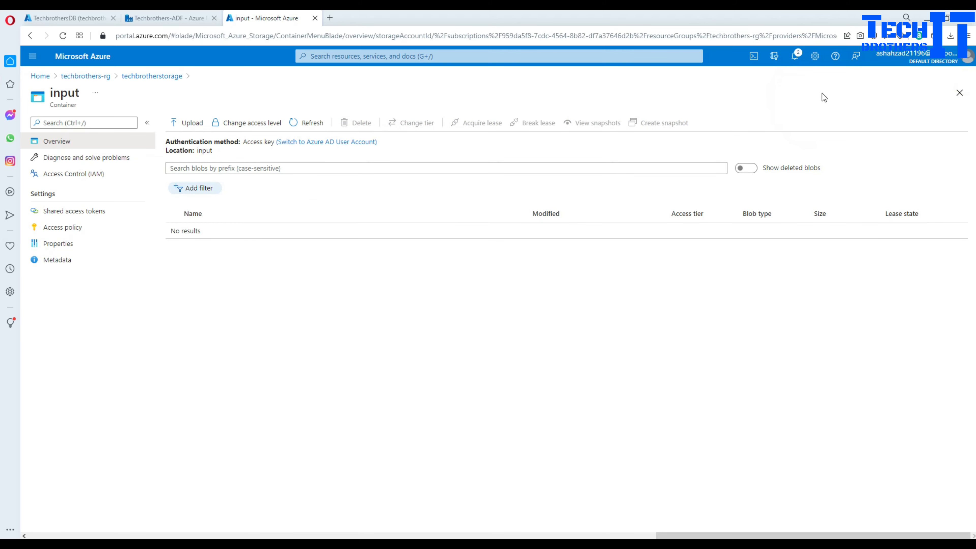
# - From the upload file browser, rename insert into customer.txt to insert into customer.sql
pyautogui.click(197, 130)
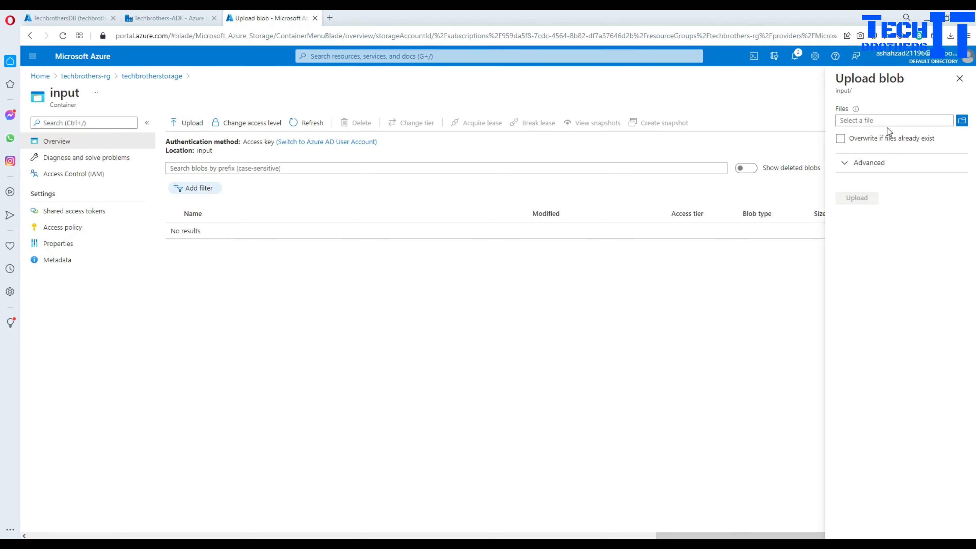
pyautogui.click(961, 120)
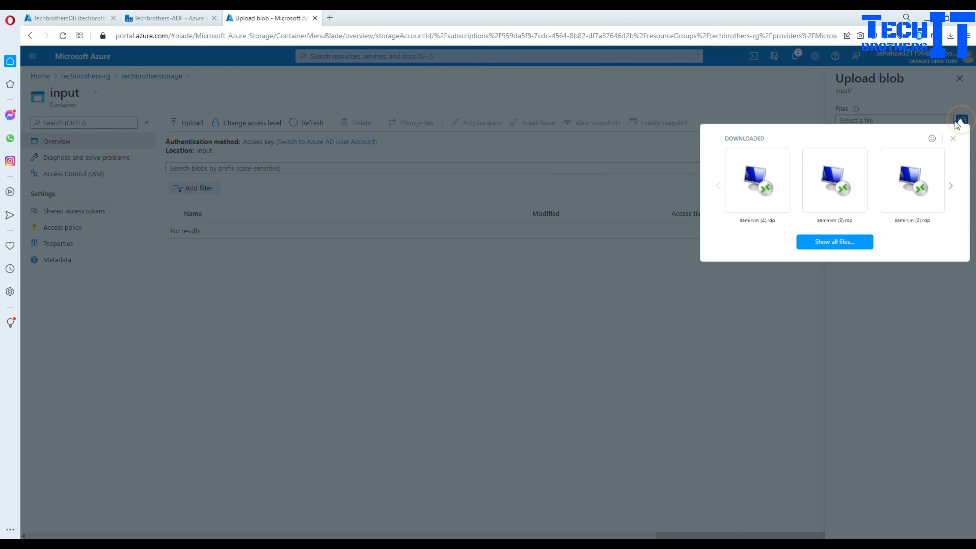
pyautogui.click(821, 242)
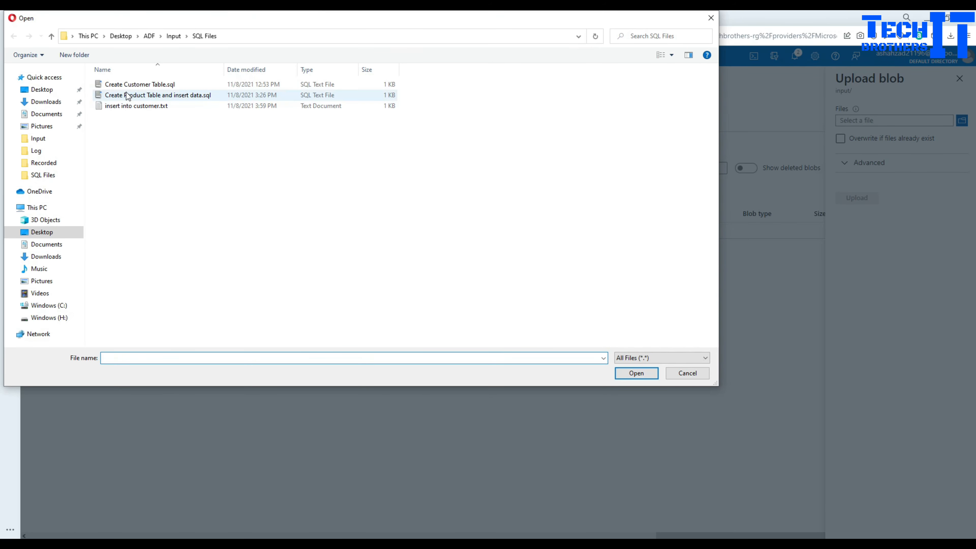
pyautogui.click(148, 107)
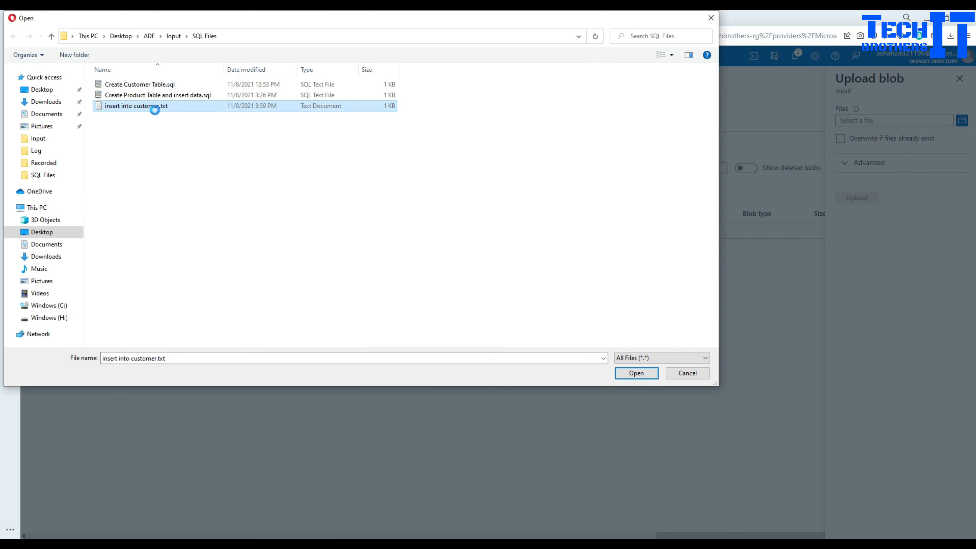
pyautogui.rightClick(154, 107)
pyautogui.click(206, 304)
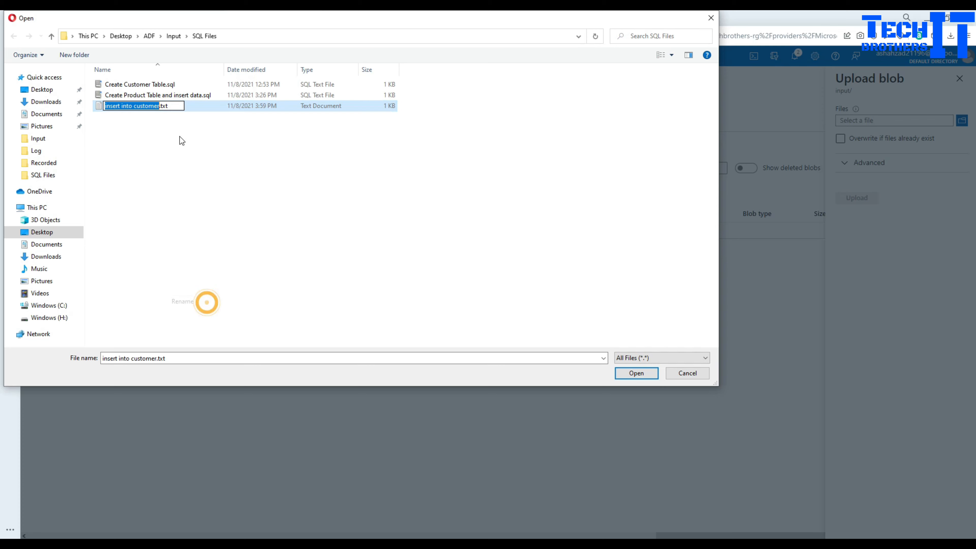
pyautogui.click(174, 104)
pyautogui.moveTo(169, 105); pyautogui.dragTo(164, 105)
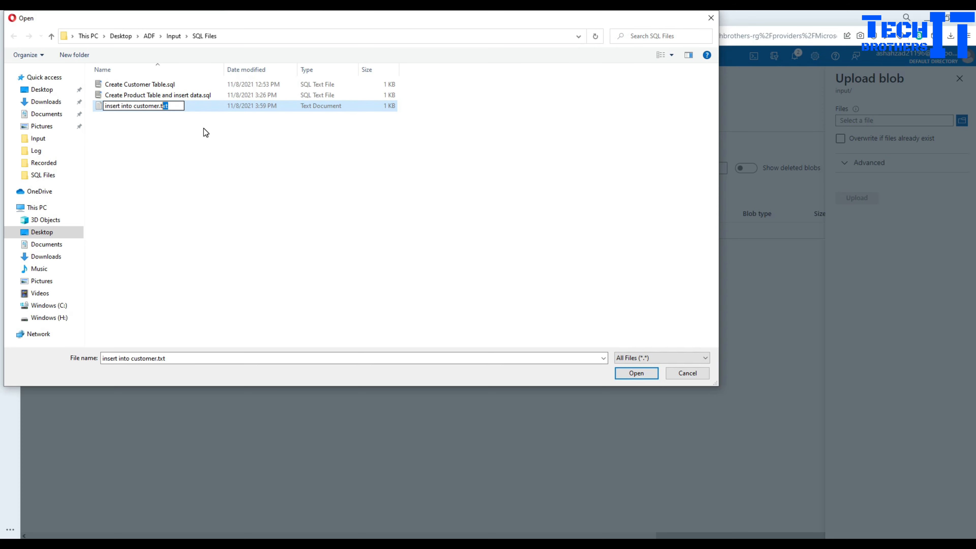
pyautogui.press('BackSpace')
pyautogui.press('BackSpace')
pyautogui.write('sql')
pyautogui.click(208, 151)
pyautogui.click(537, 287)
# - Upload insert into customer.sql to the input container
pyautogui.click(167, 105)
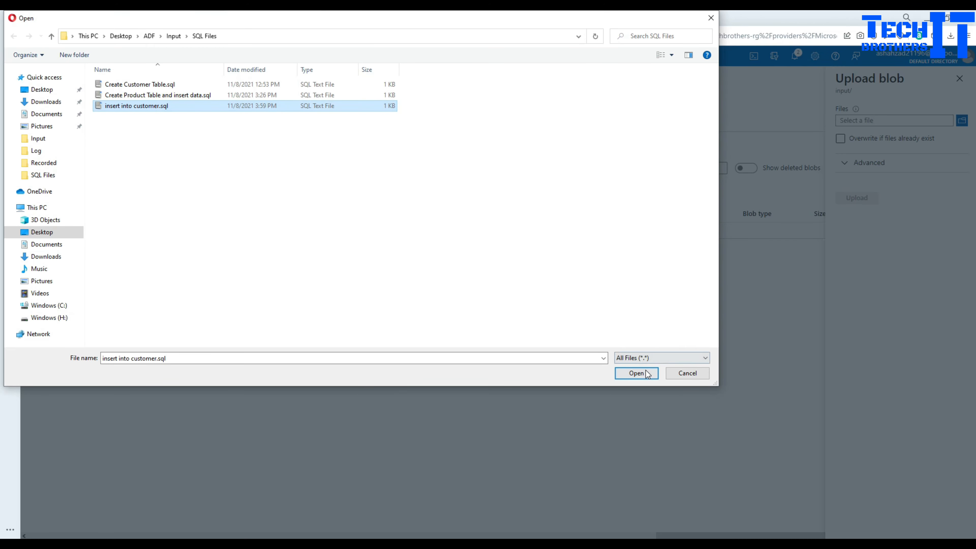
pyautogui.click(636, 373)
pyautogui.click(853, 199)
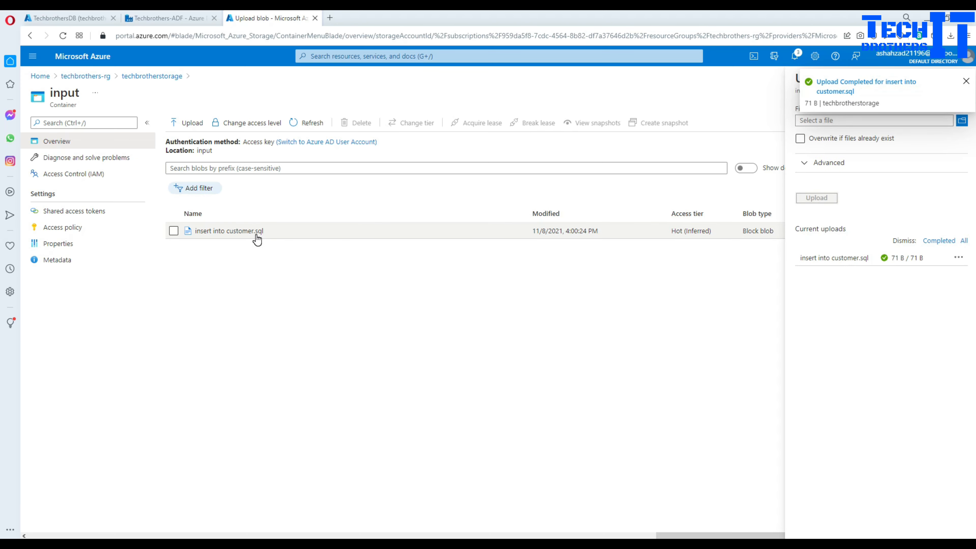
pyautogui.click(965, 81)
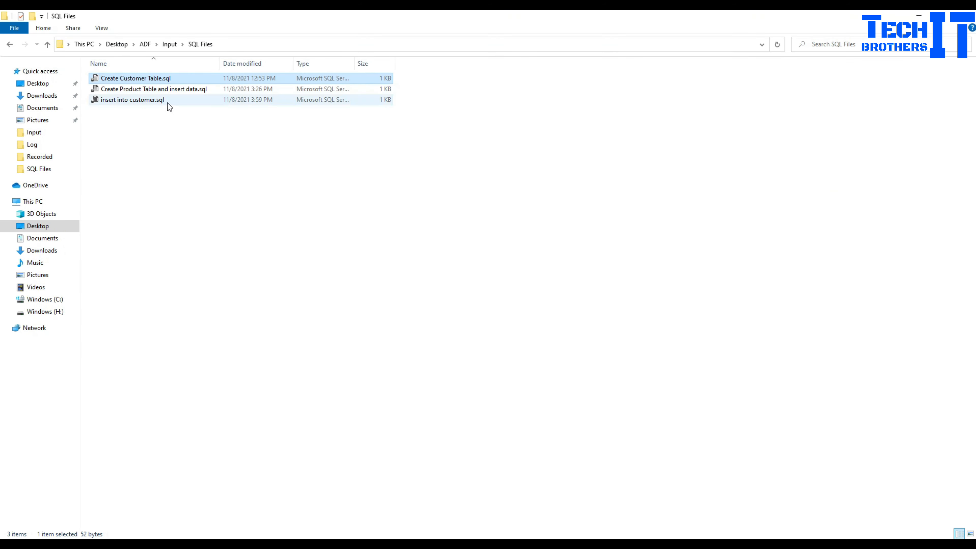
# - Make a copy of insert into customer.sql in the SQL Files folder
pyautogui.rightClick(165, 101)
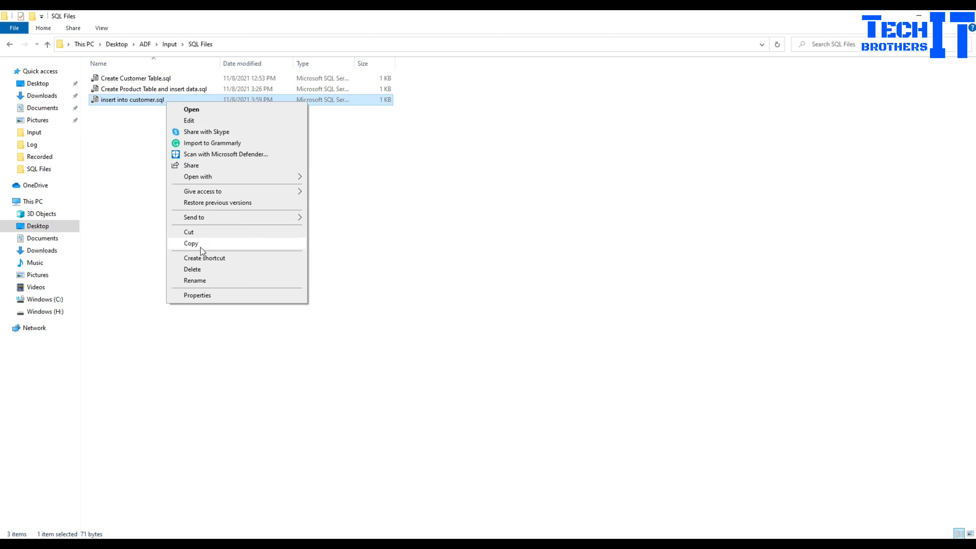
pyautogui.click(211, 244)
pyautogui.rightClick(294, 235)
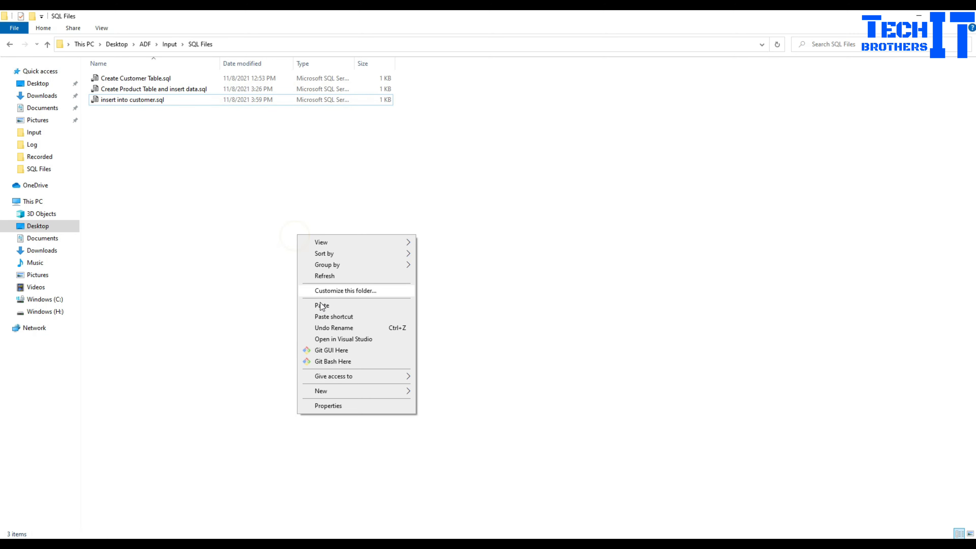
pyautogui.click(347, 306)
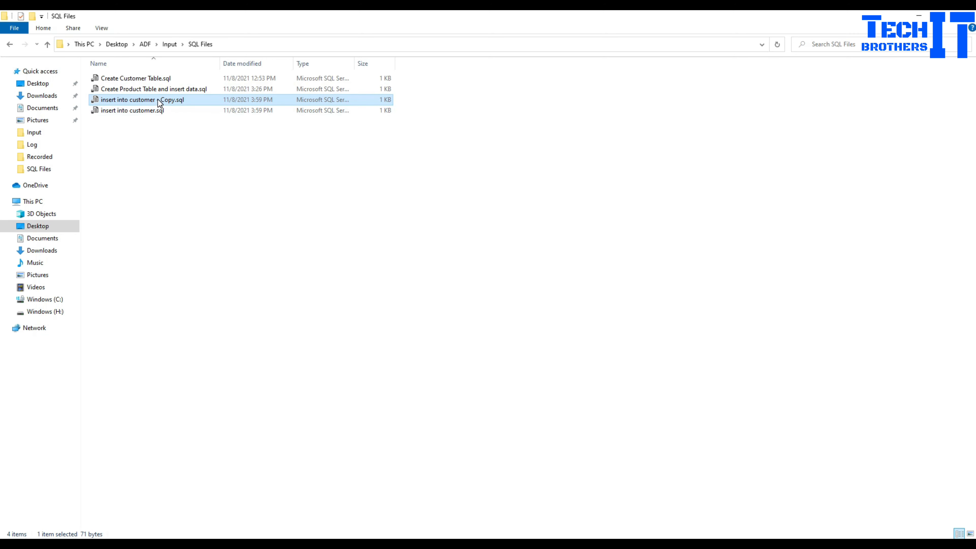
# - Edit the copy to insert id '2' with name 'This is secondtest', and save it
pyautogui.rightClick(160, 103)
pyautogui.click(195, 118)
pyautogui.doubleClick(293, 255)
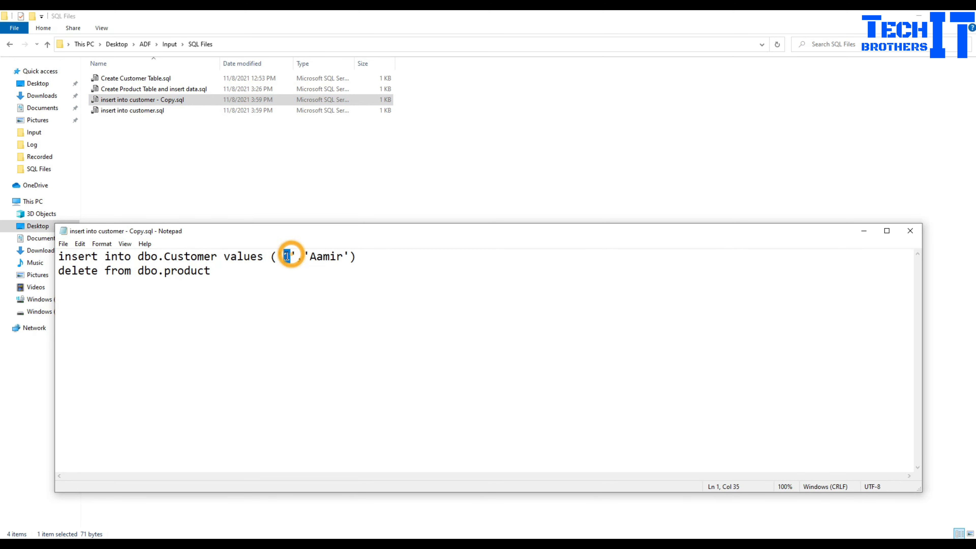
pyautogui.write('2')
pyautogui.doubleClick(327, 254)
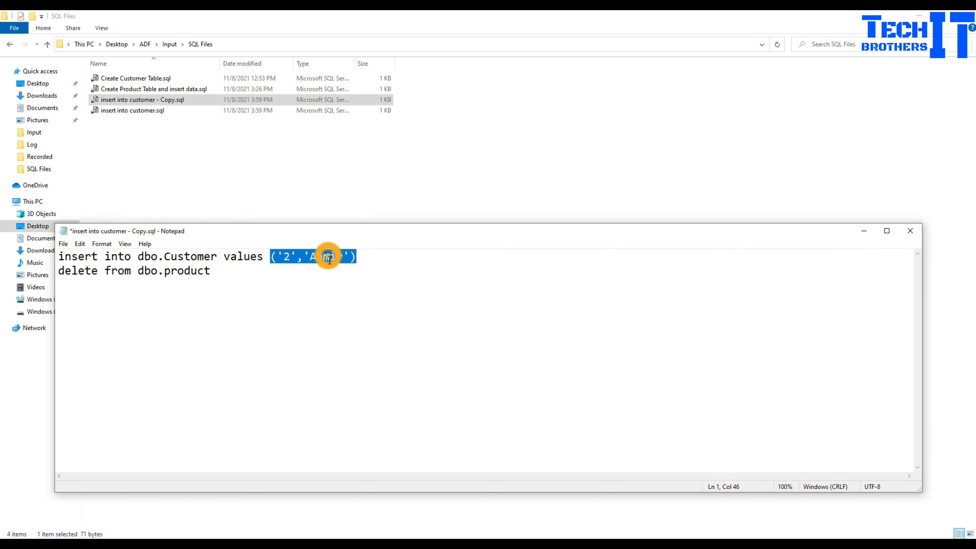
pyautogui.click(327, 256)
pyautogui.moveTo(342, 257); pyautogui.dragTo(311, 255)
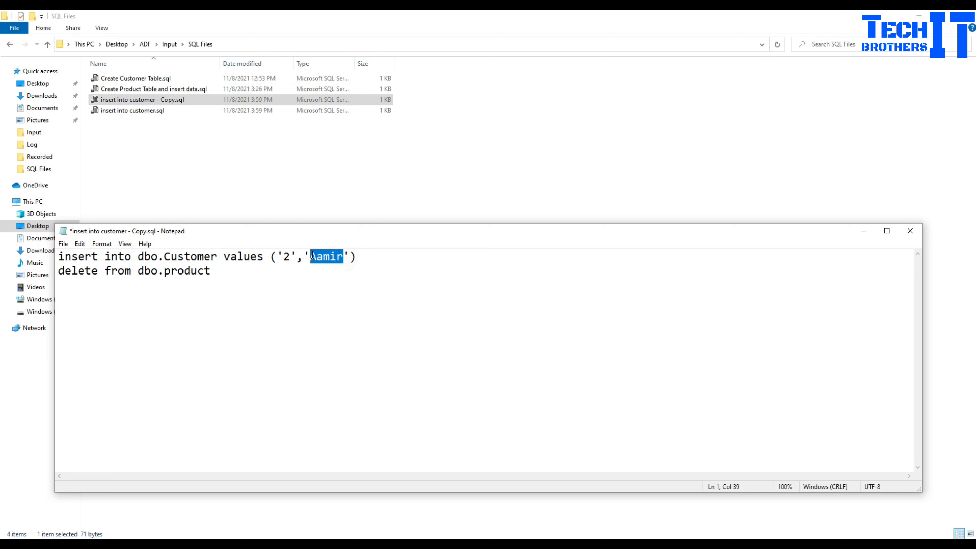
pyautogui.write('This is s')
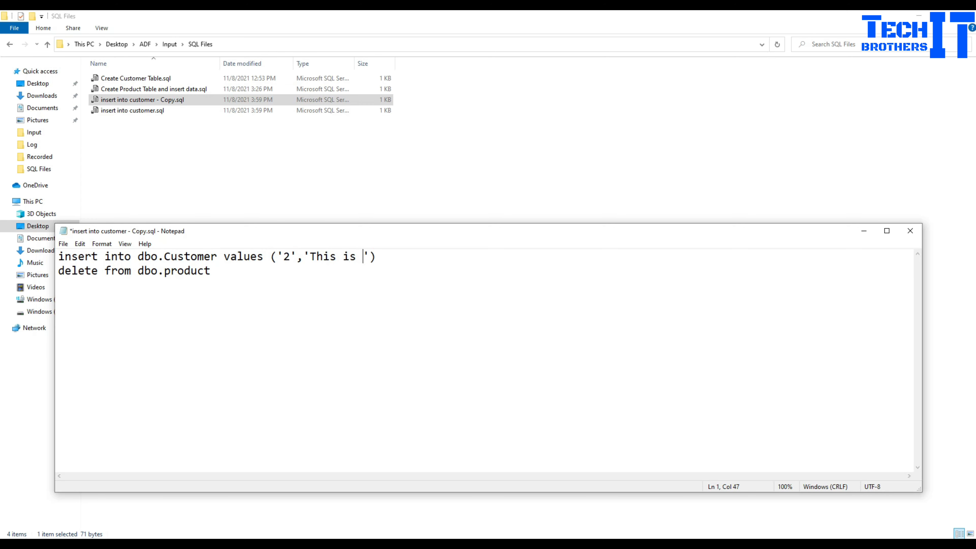
pyautogui.write('econdtest')
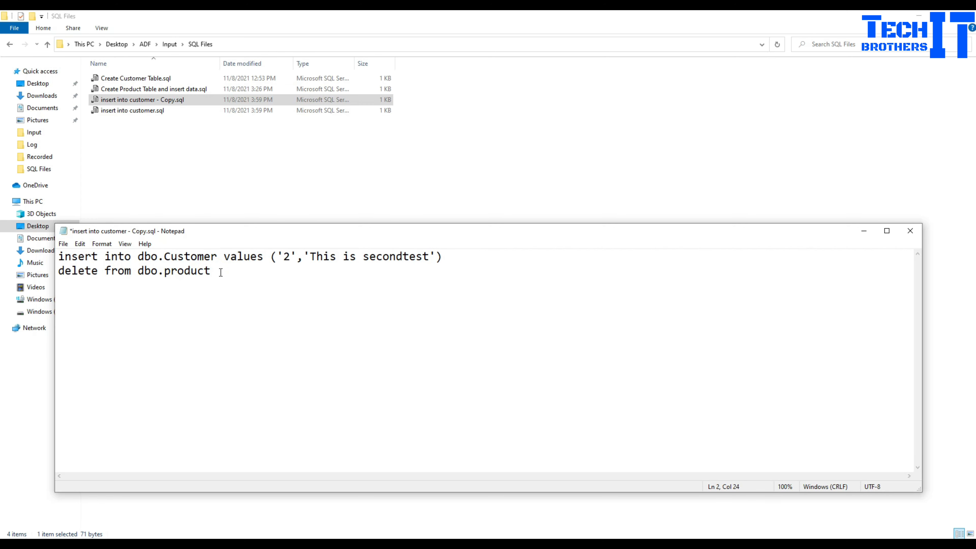
pyautogui.hotkey('ctrl', 's')
pyautogui.click(910, 231)
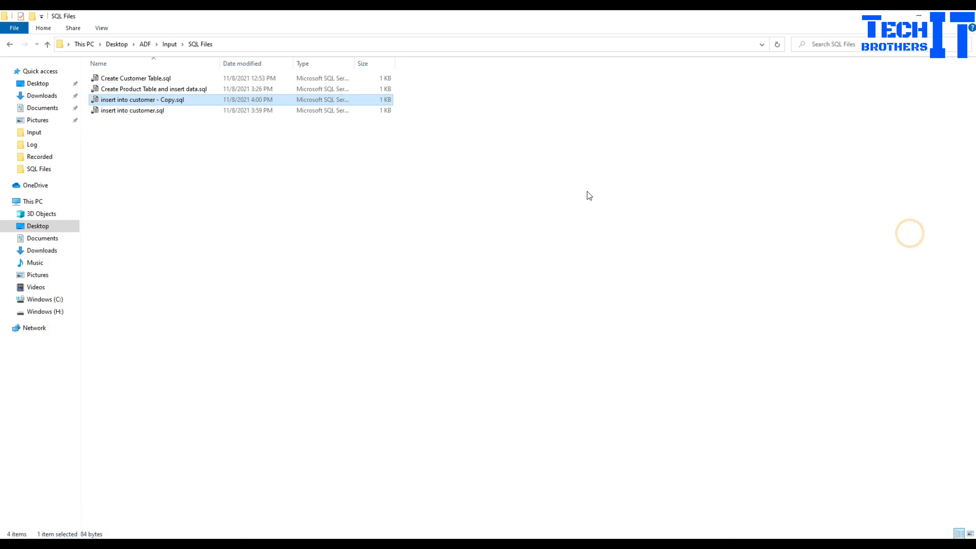
pyautogui.click(490, 186)
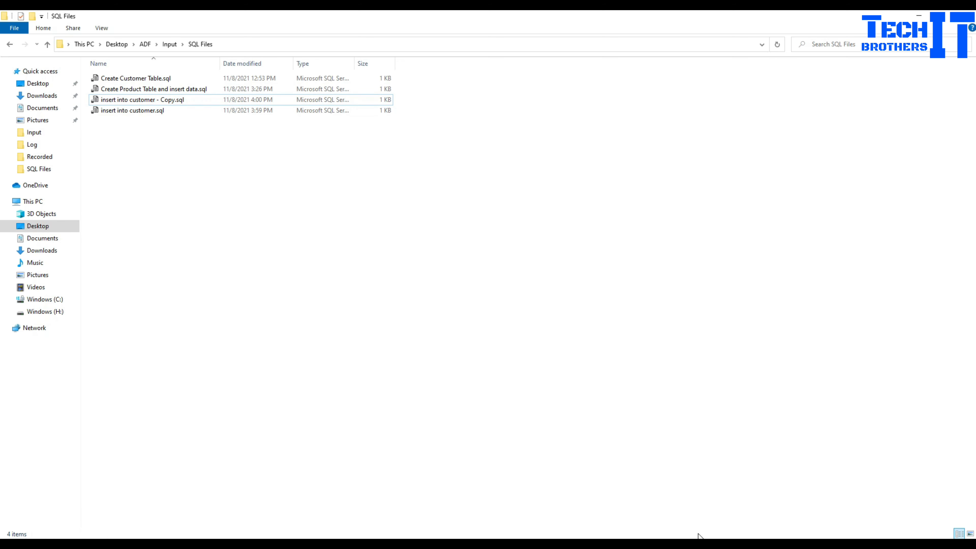
pyautogui.hotkey('alt', 'Tab')
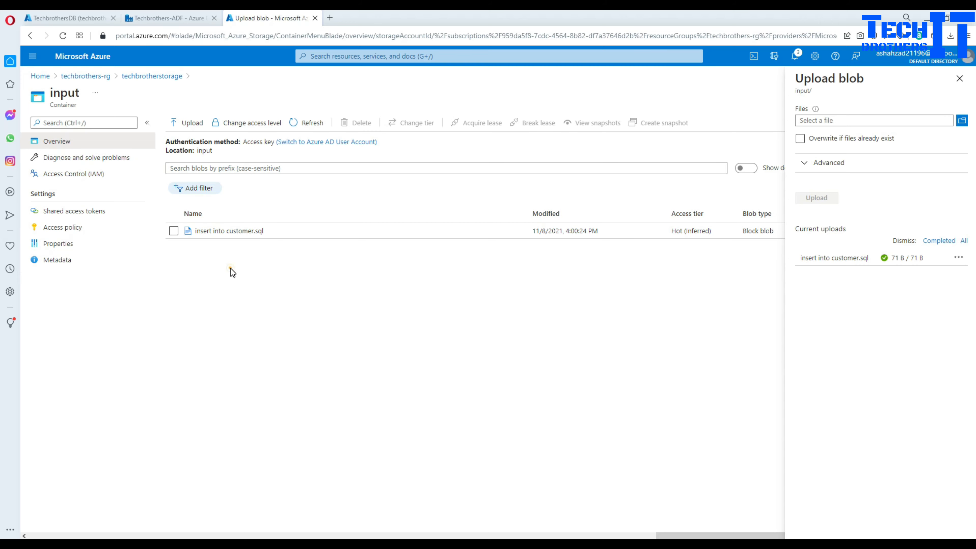
# - Upload insert into customer - Copy.sql to the input container, then return to the Techbrothers-ADF tab
pyautogui.click(194, 123)
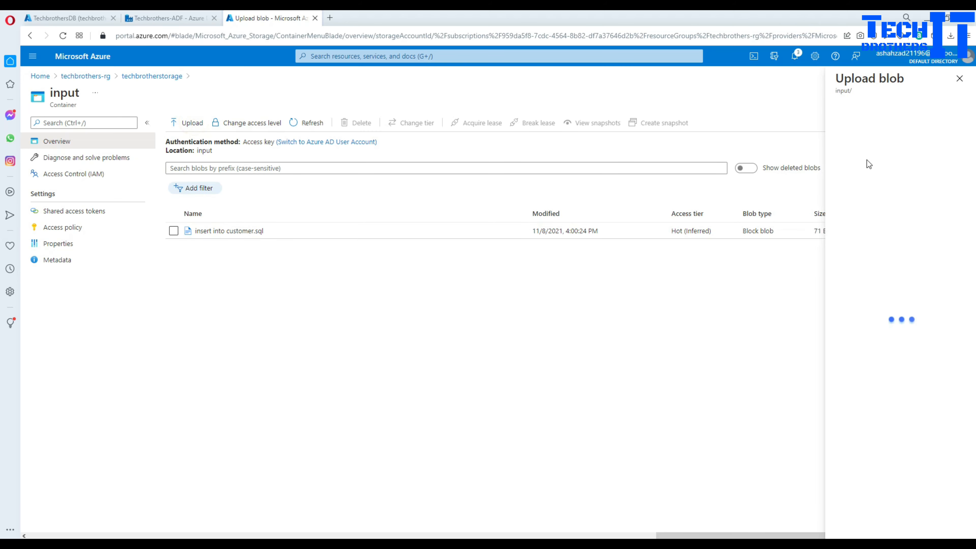
pyautogui.click(961, 121)
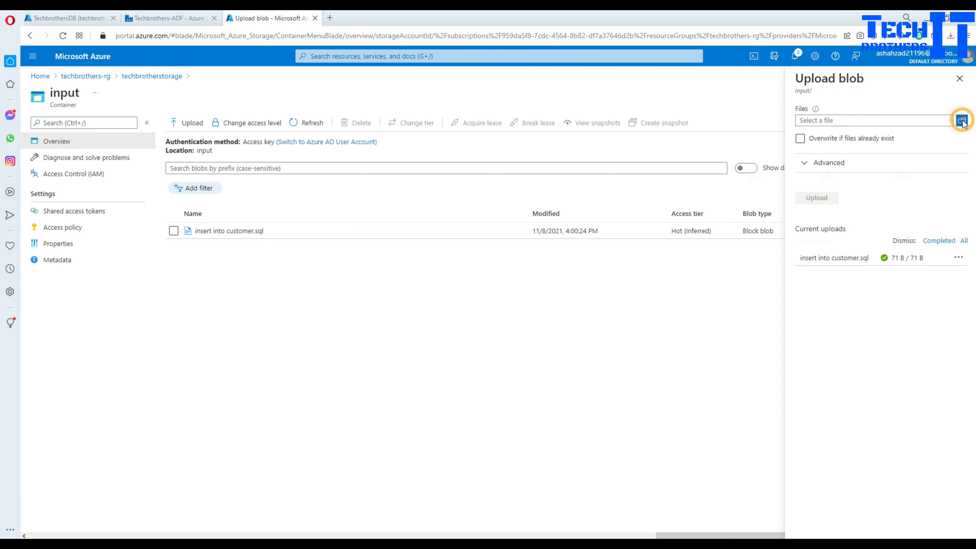
pyautogui.click(816, 240)
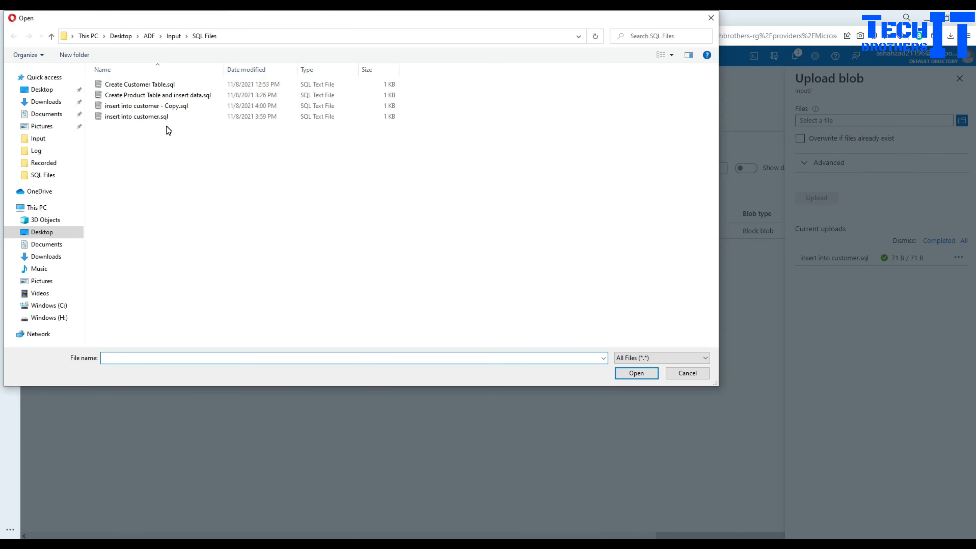
pyautogui.click(165, 106)
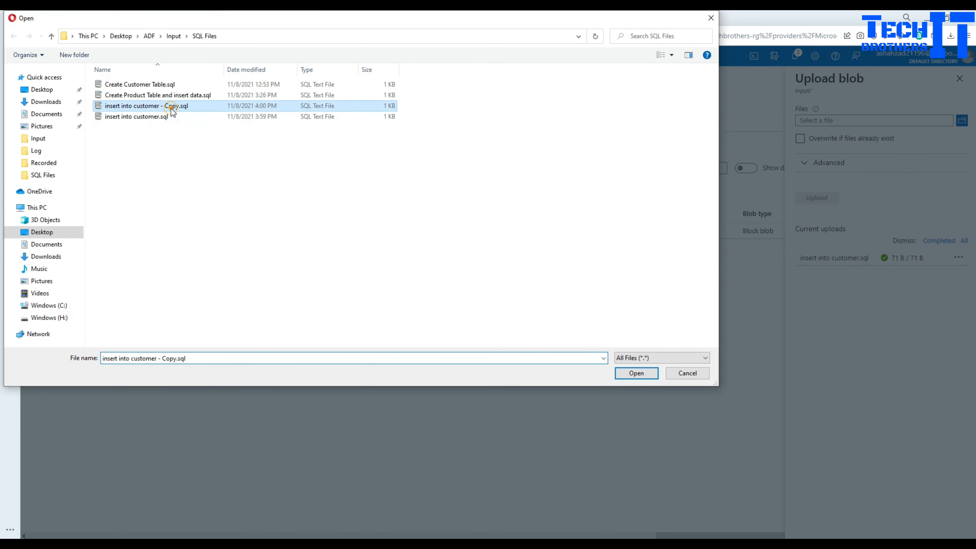
pyautogui.click(635, 373)
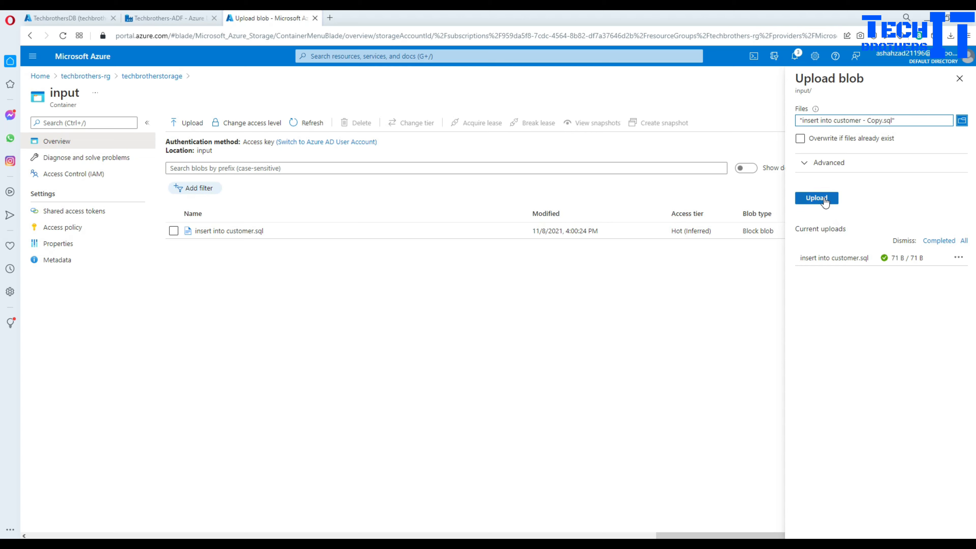
pyautogui.click(816, 198)
pyautogui.click(961, 80)
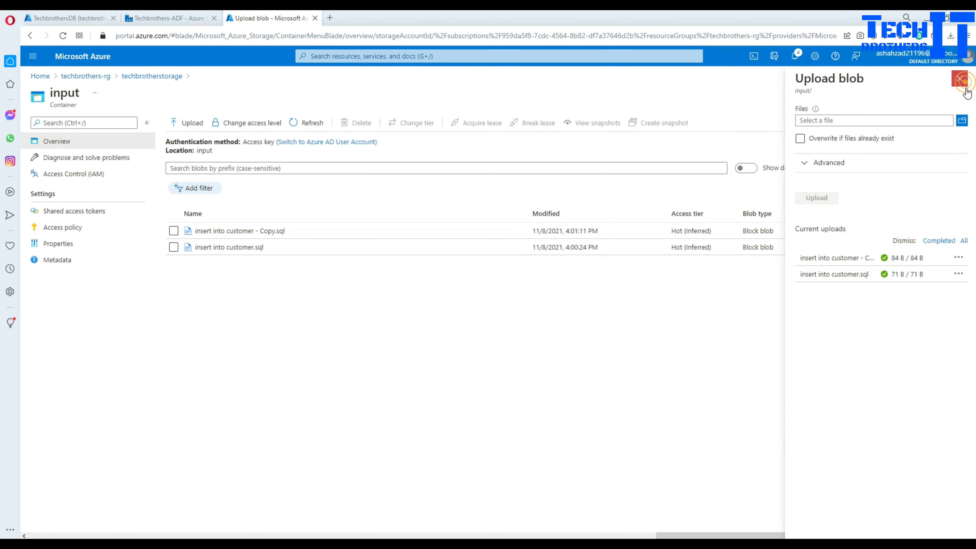
pyautogui.click(960, 79)
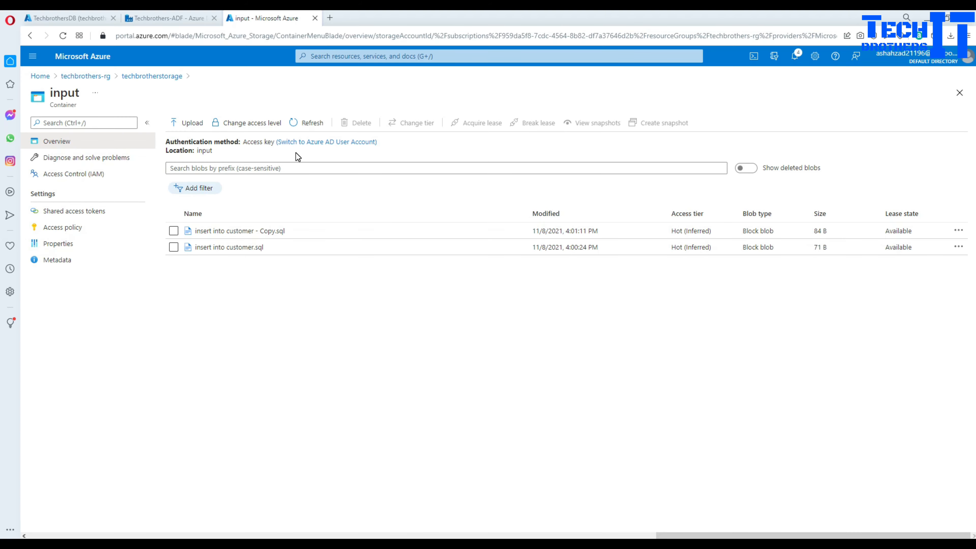
pyautogui.click(190, 18)
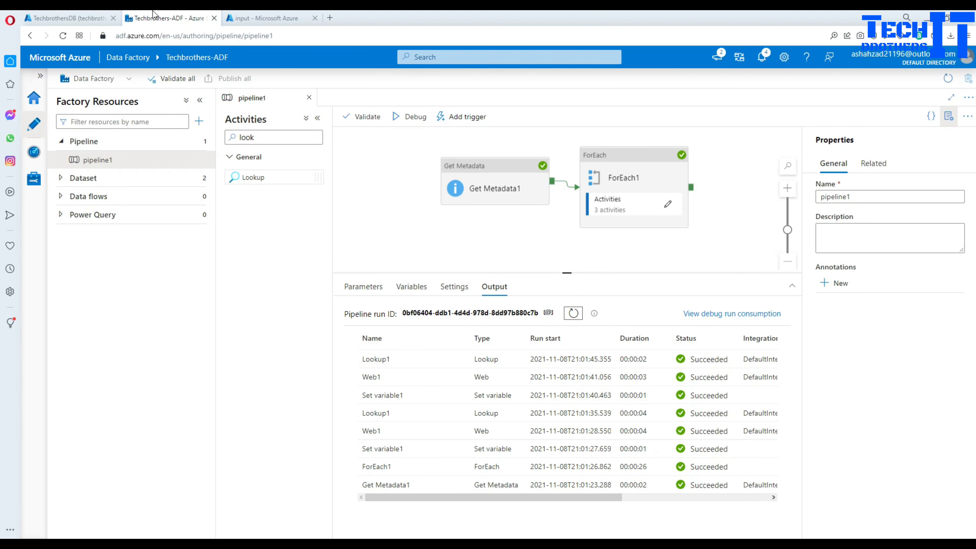
# - Refresh the tables and select the top 1000 rows from dbo.customer and dbo.Product
pyautogui.click(65, 17)
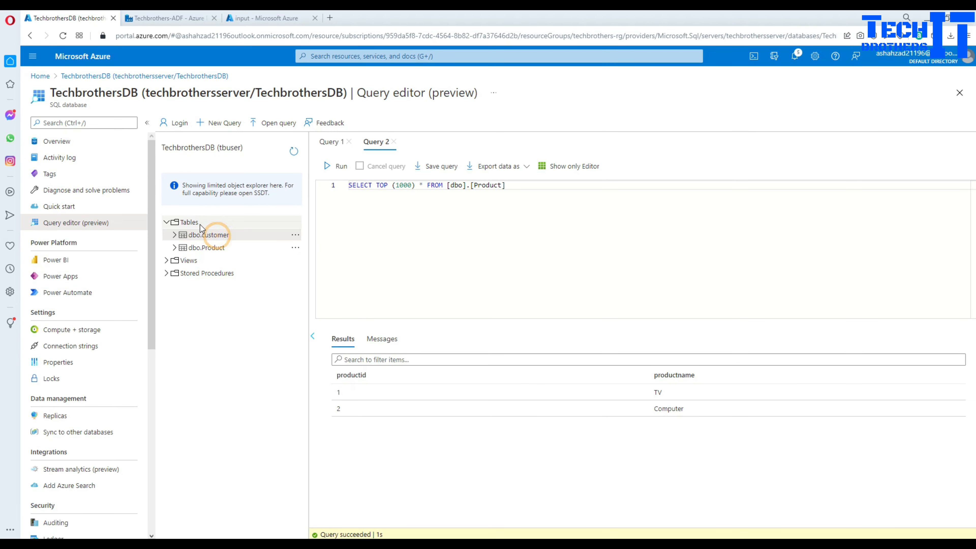
pyautogui.click(294, 150)
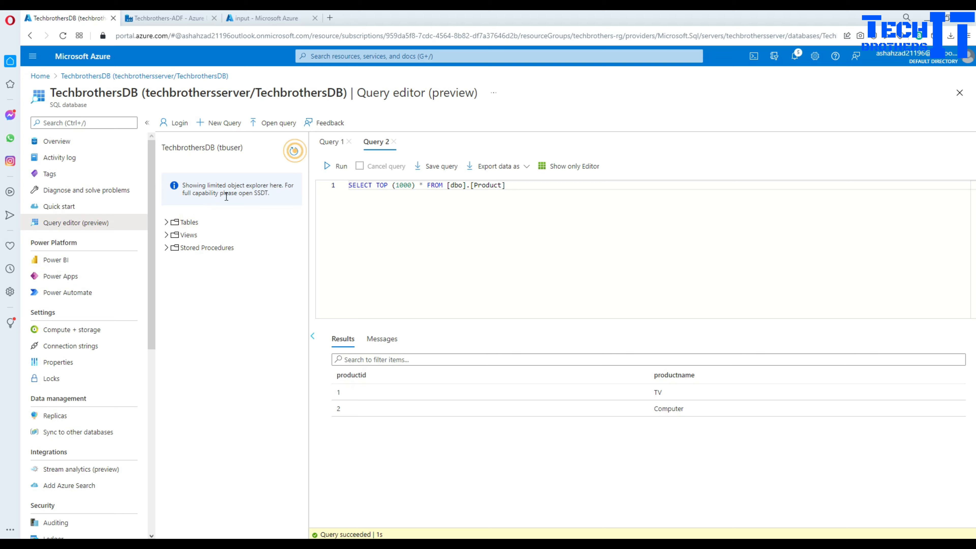
pyautogui.click(166, 222)
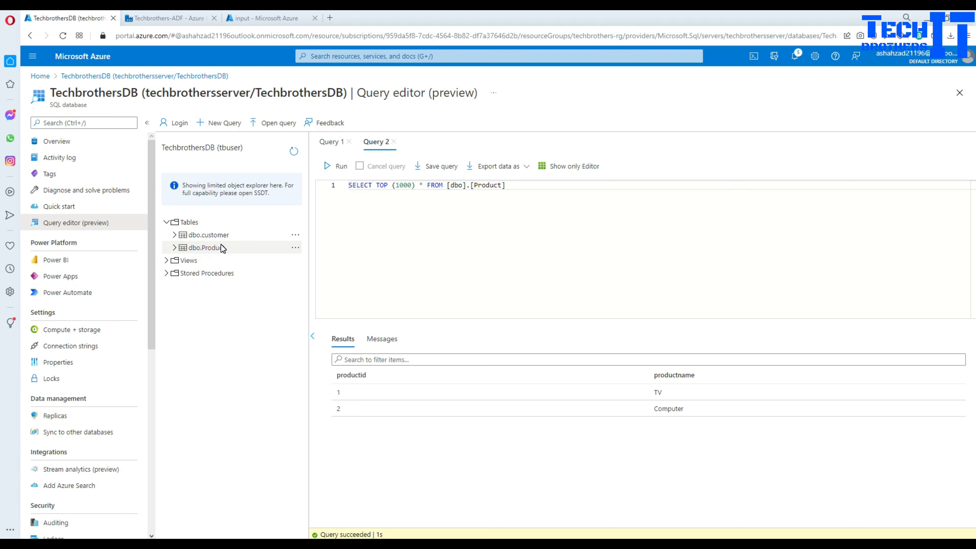
pyautogui.rightClick(212, 235)
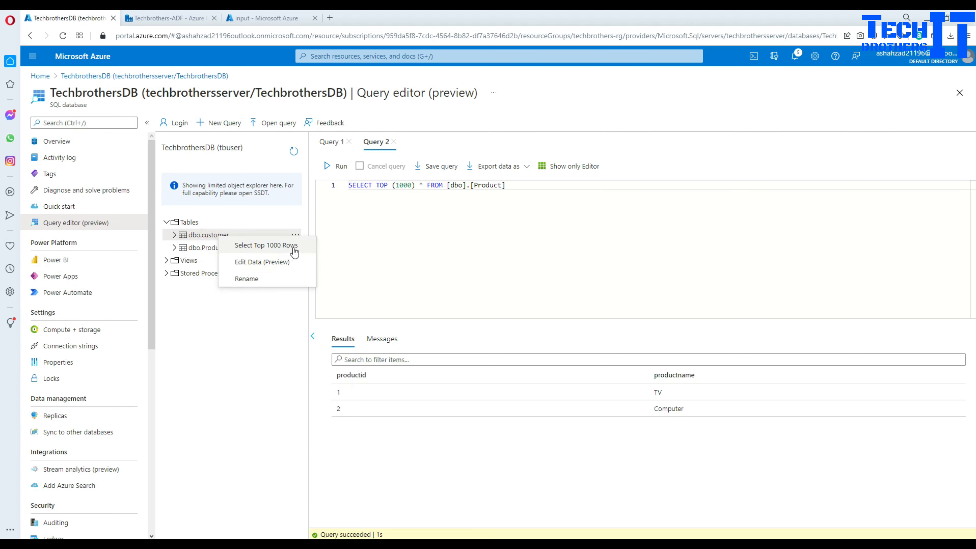
pyautogui.click(294, 248)
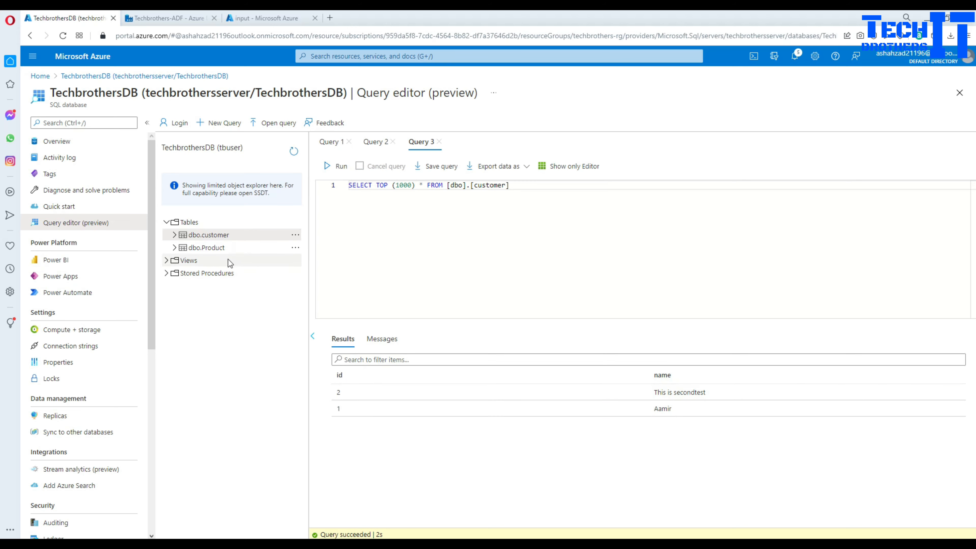
pyautogui.rightClick(217, 248)
pyautogui.click(242, 262)
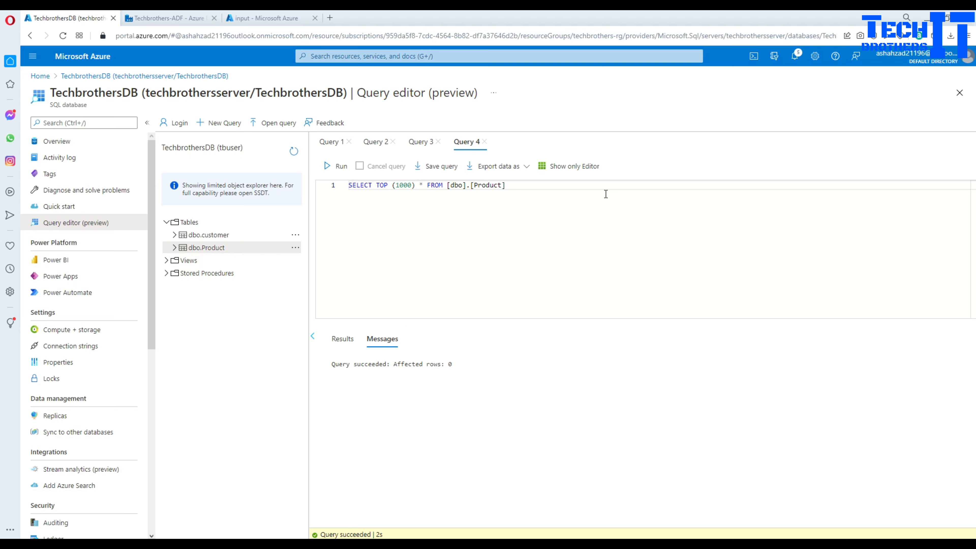
pyautogui.tripleClick(545, 191)
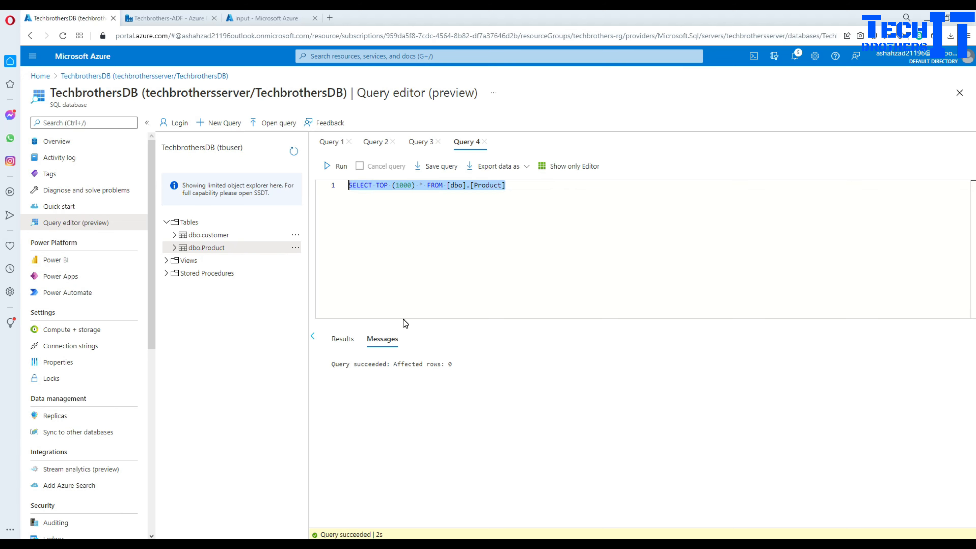